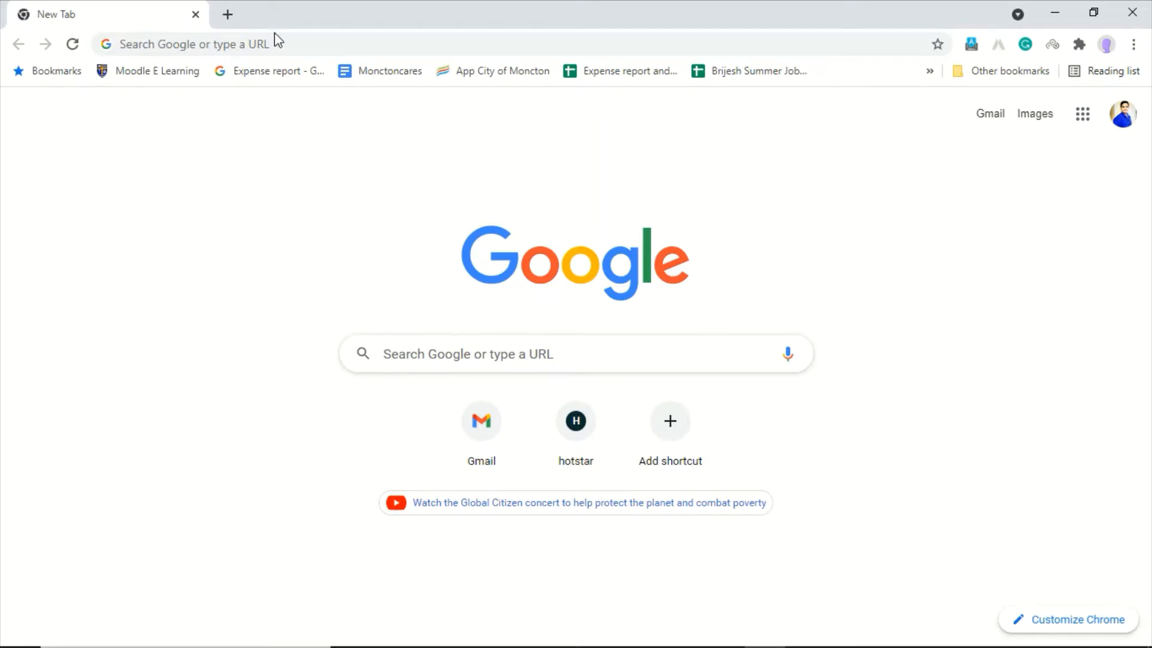
click(275, 42)
text(www.)
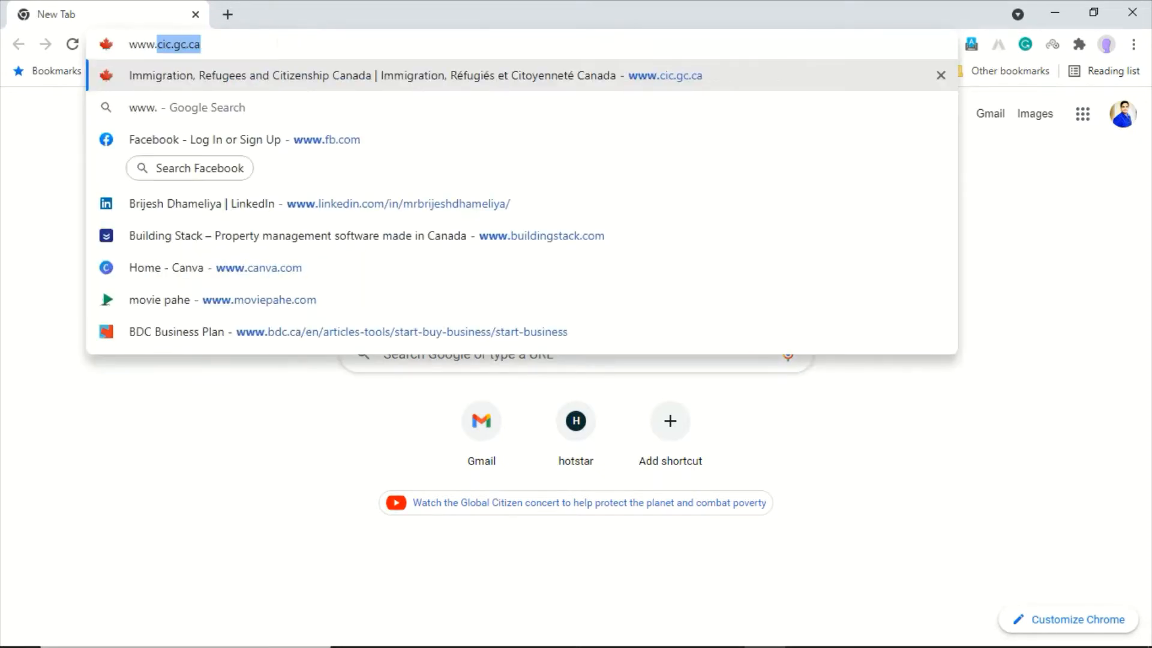
key(Return)
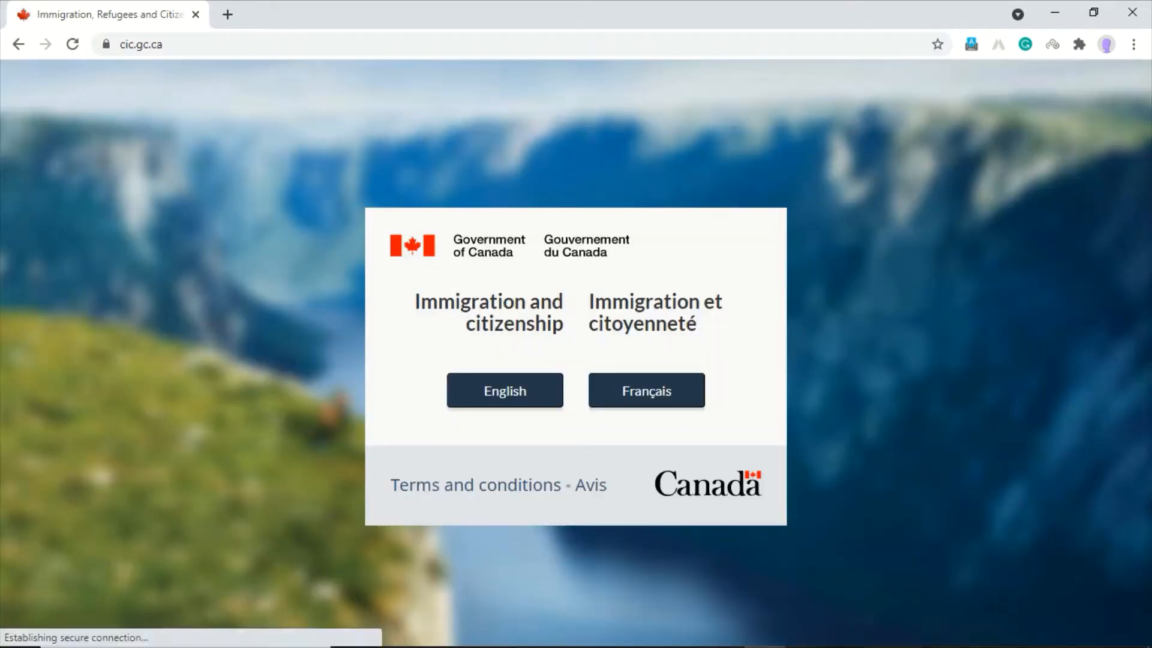
click(517, 393)
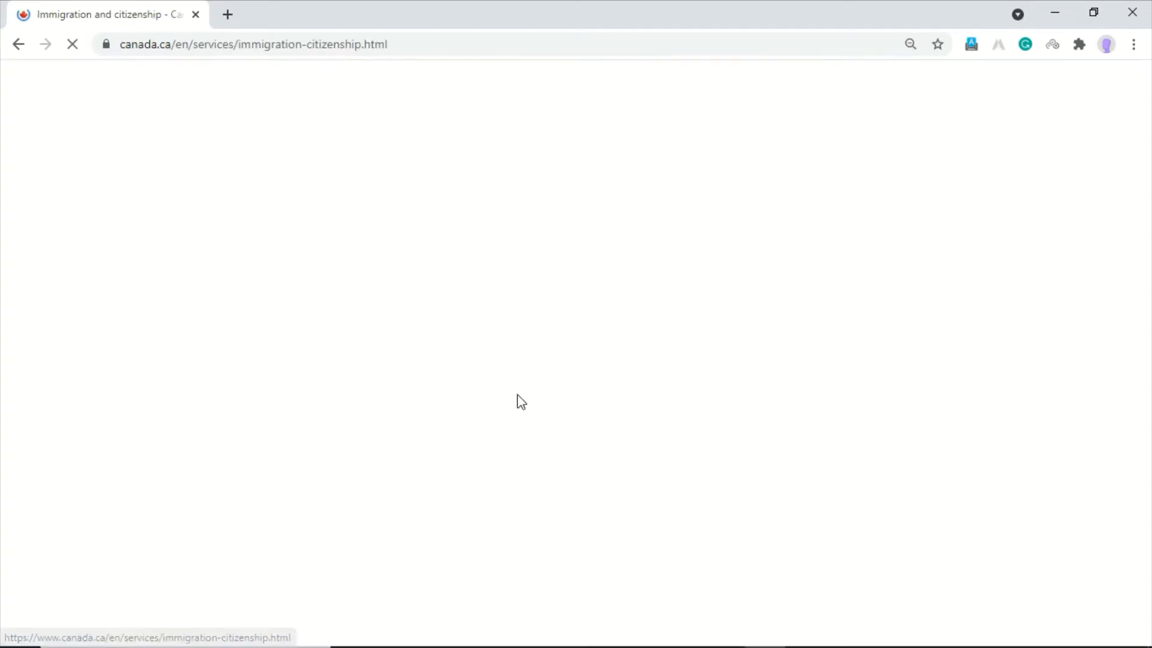
- Under Most requested, go to 'Sign in or create an account' and choose 'Sign in with GCKey'
scroll(517, 397, down, 7)
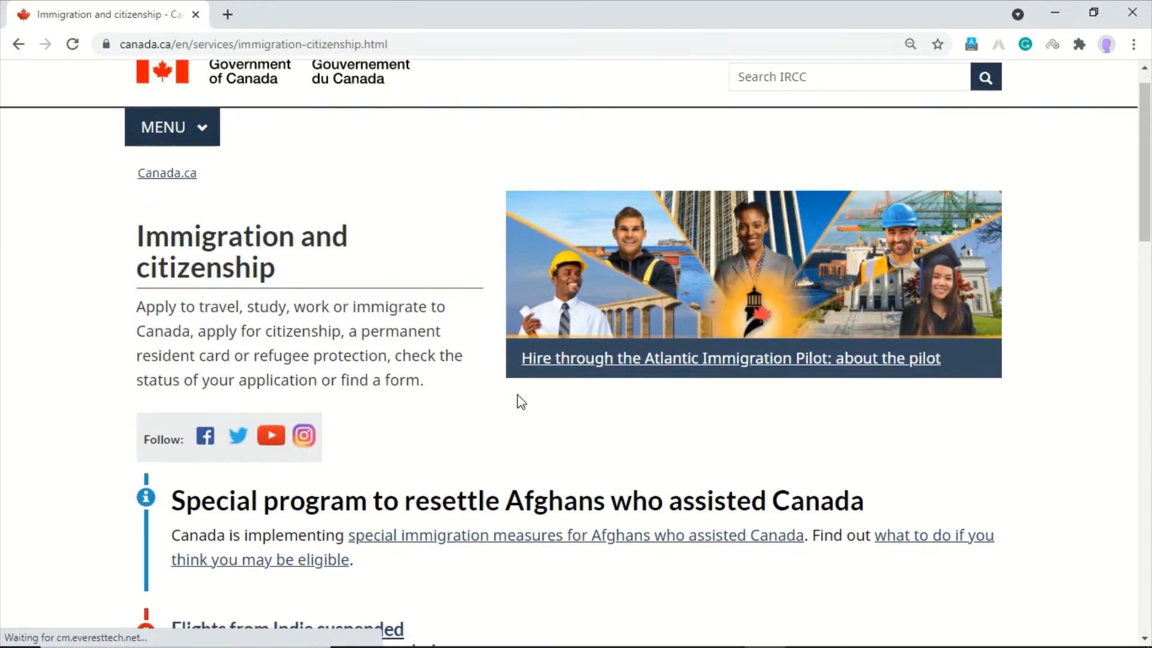
click(937, 425)
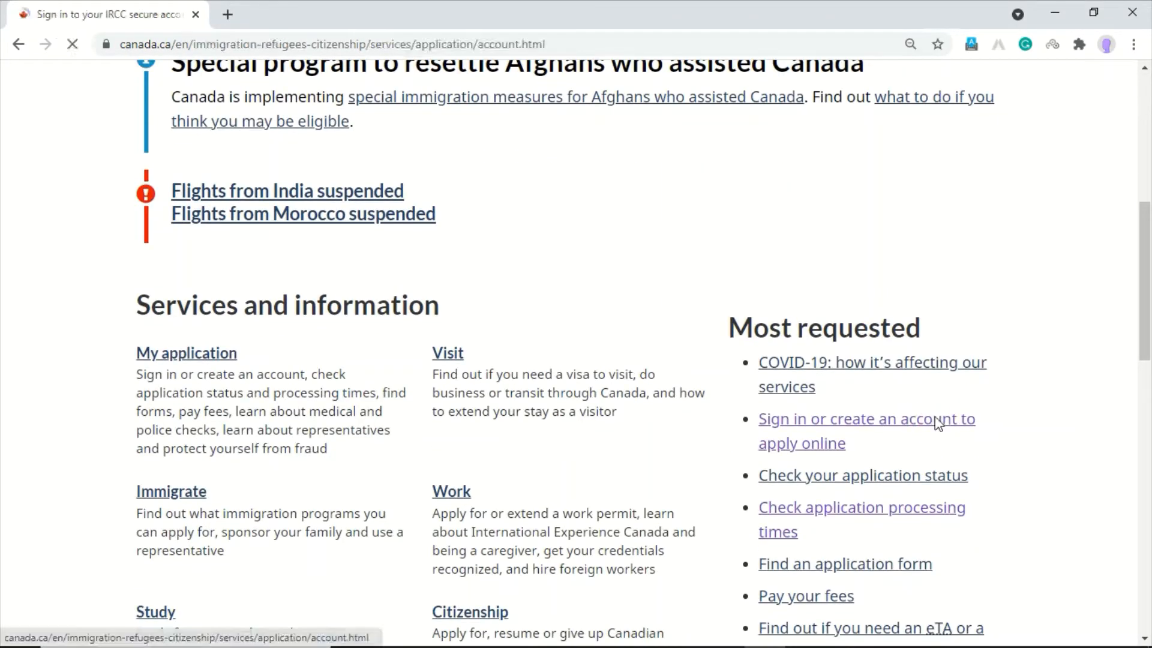
scroll(669, 432, down, 1)
scroll(669, 432, down, 6)
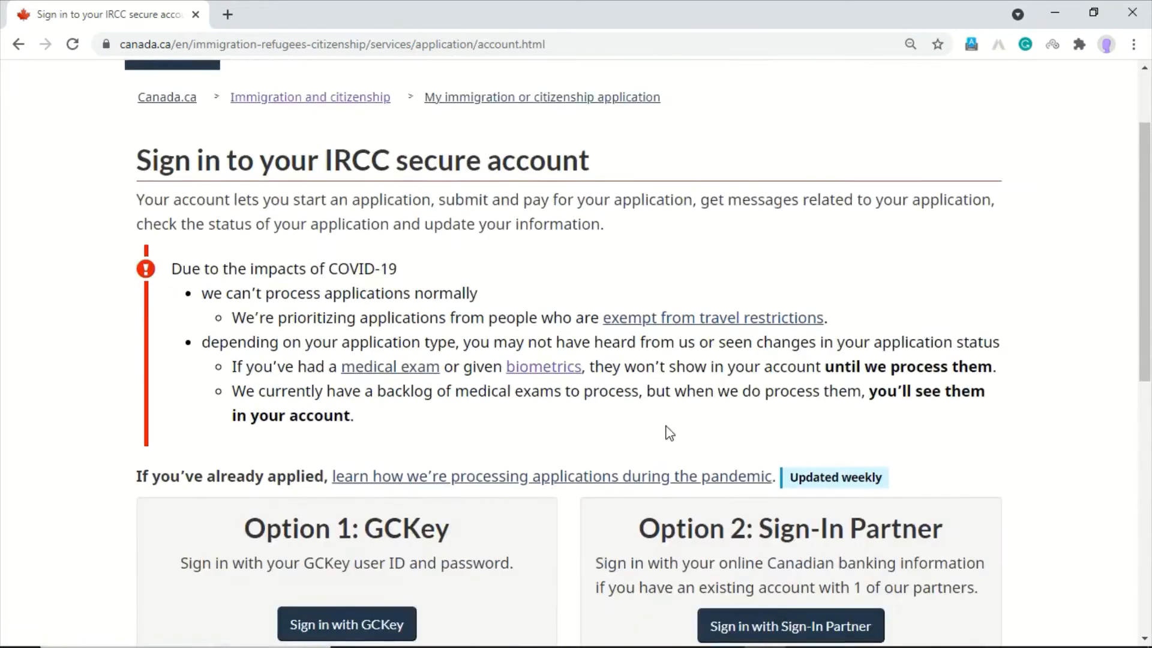
click(296, 339)
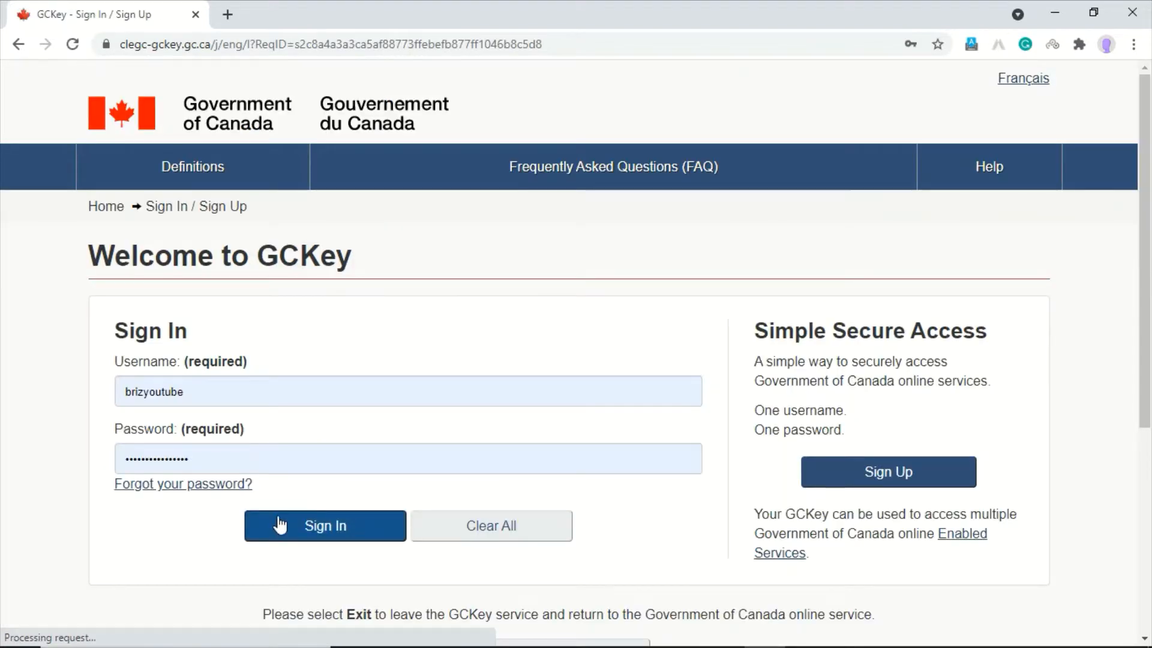
- Sign in to GCKey, continue past the welcome page and accept the terms and conditions
click(280, 526)
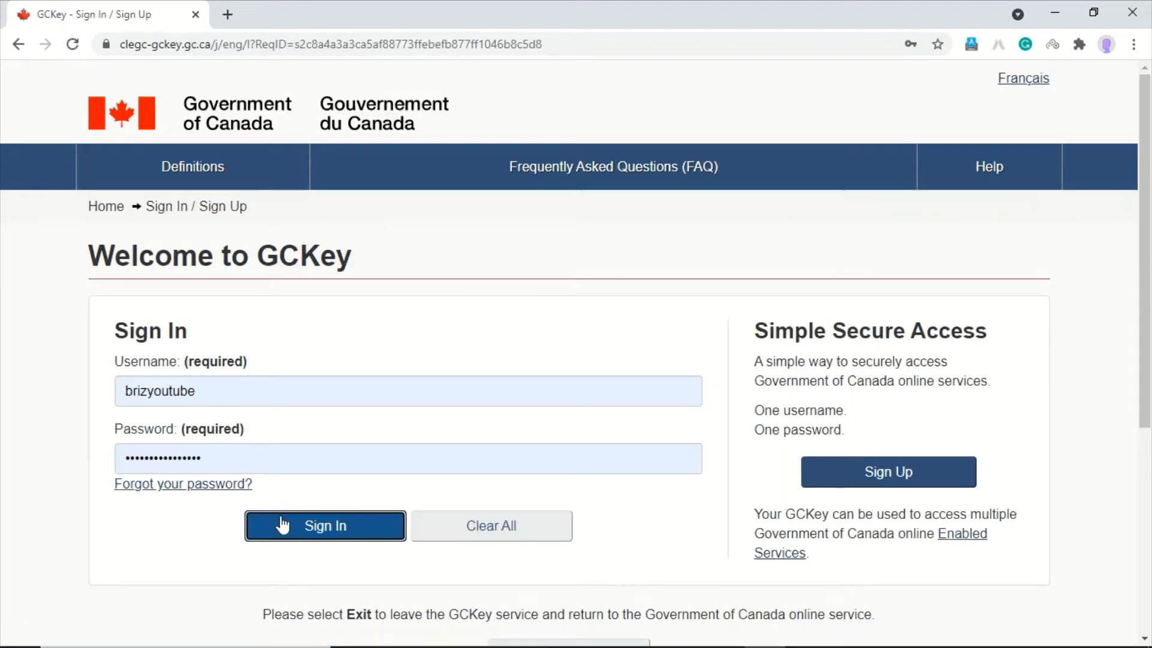
click(453, 445)
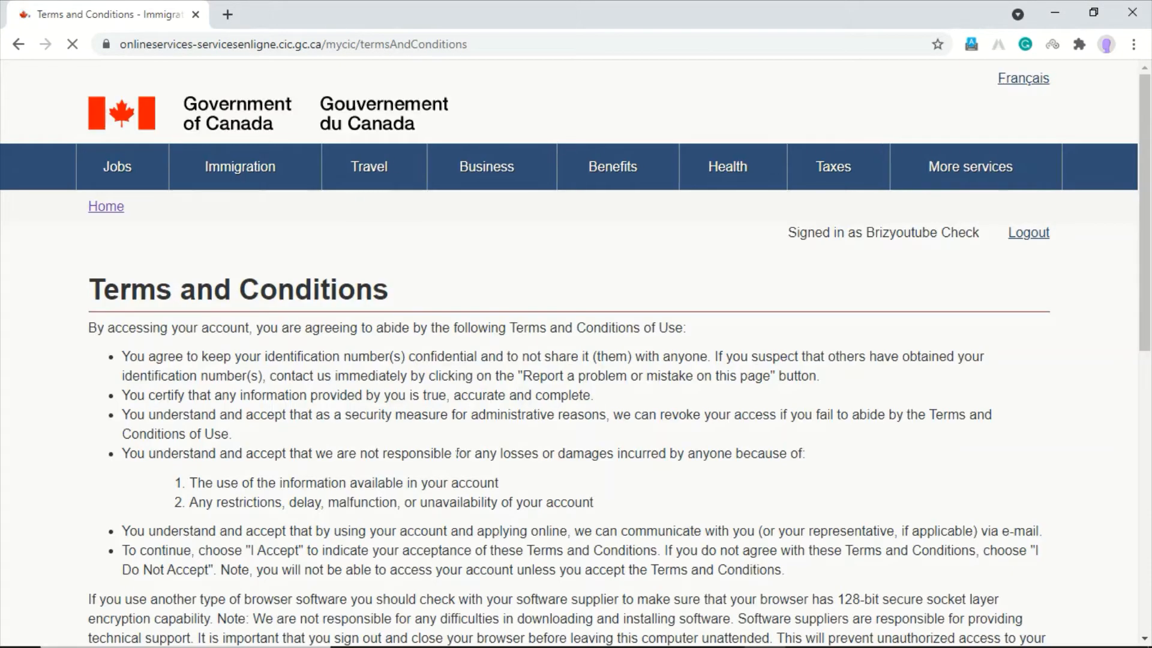
scroll(455, 449, down, 3)
scroll(457, 456, down, 4)
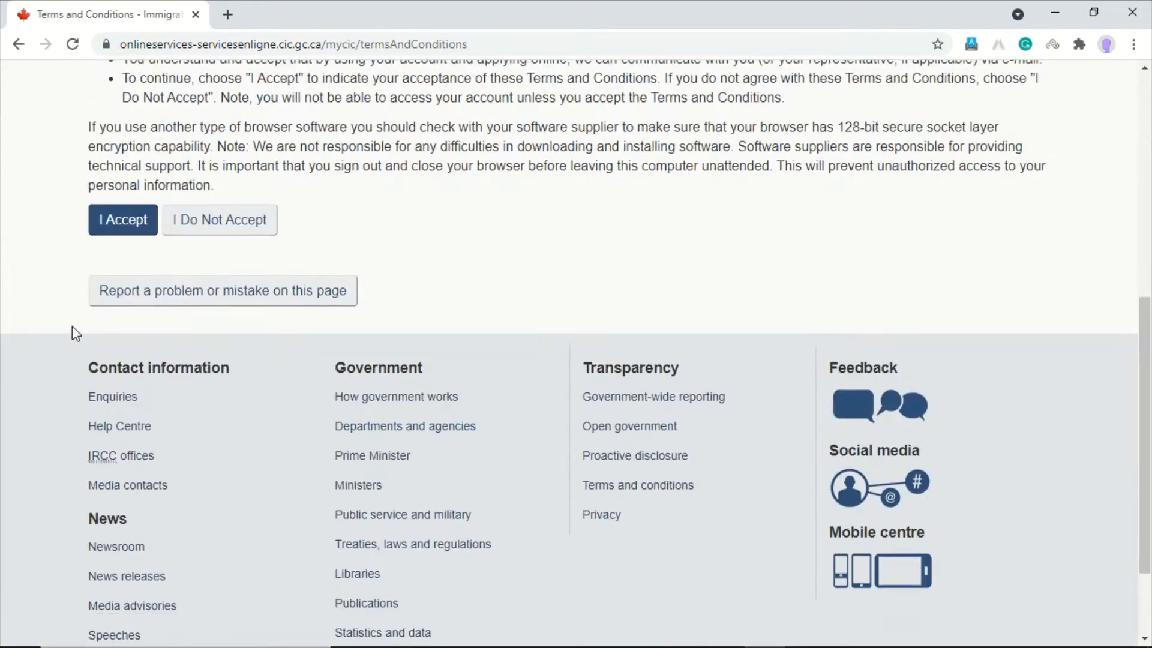
click(108, 223)
- Type the secret question answer to reach the IRCC account home page
click(188, 412)
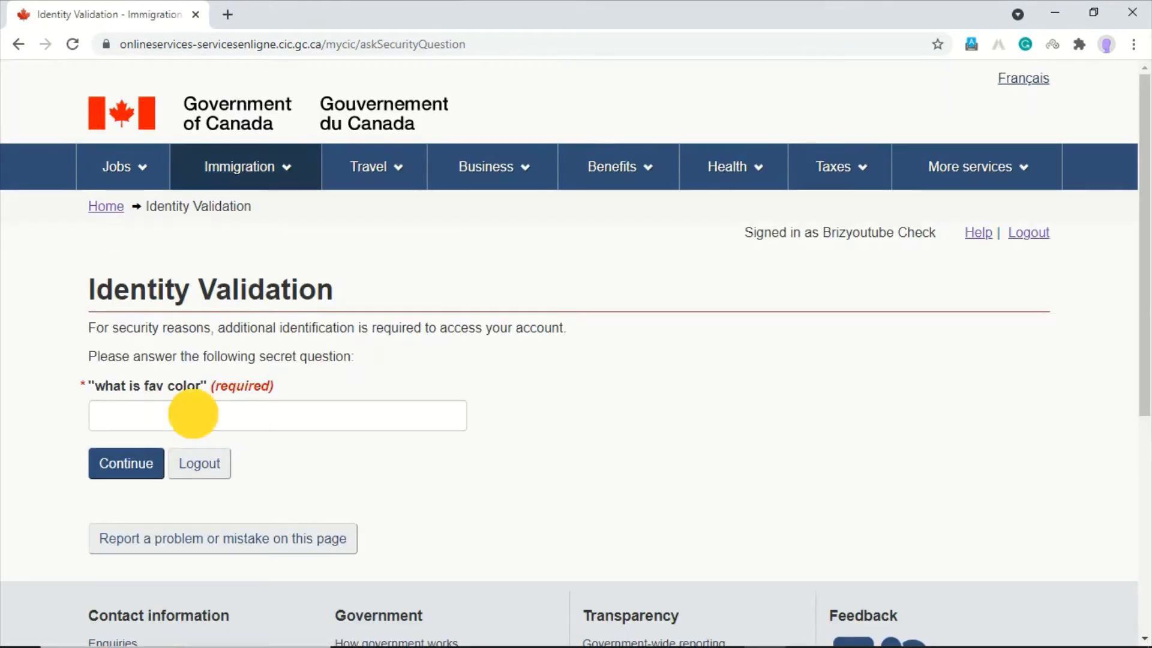
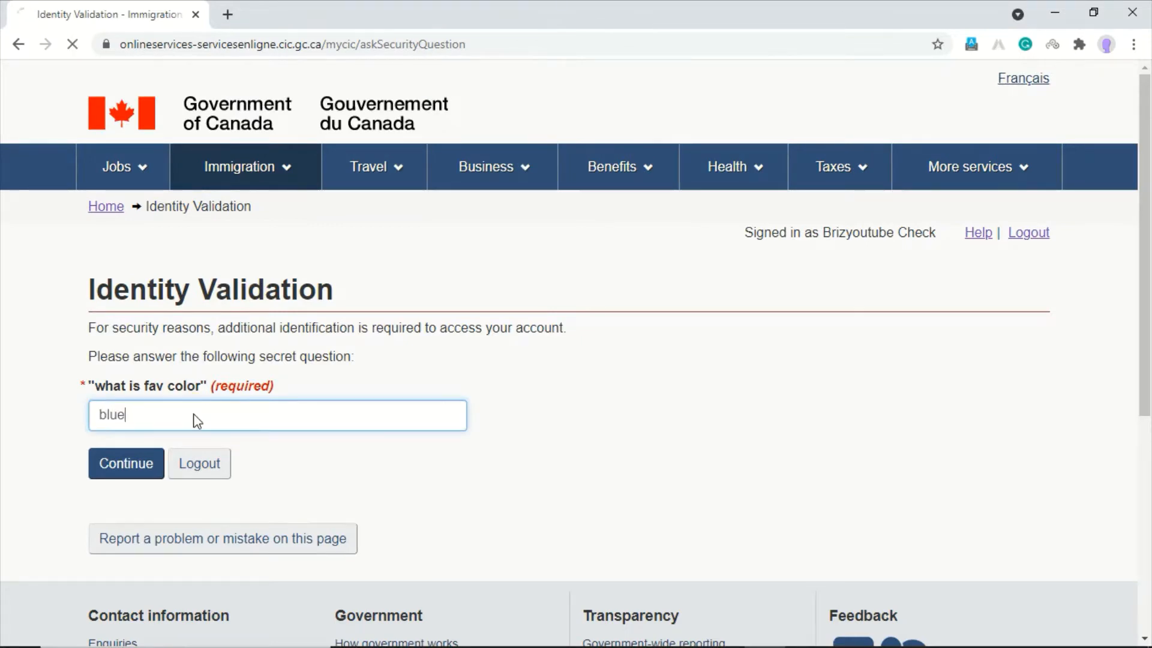
key(Return)
scroll(198, 414, down, 7)
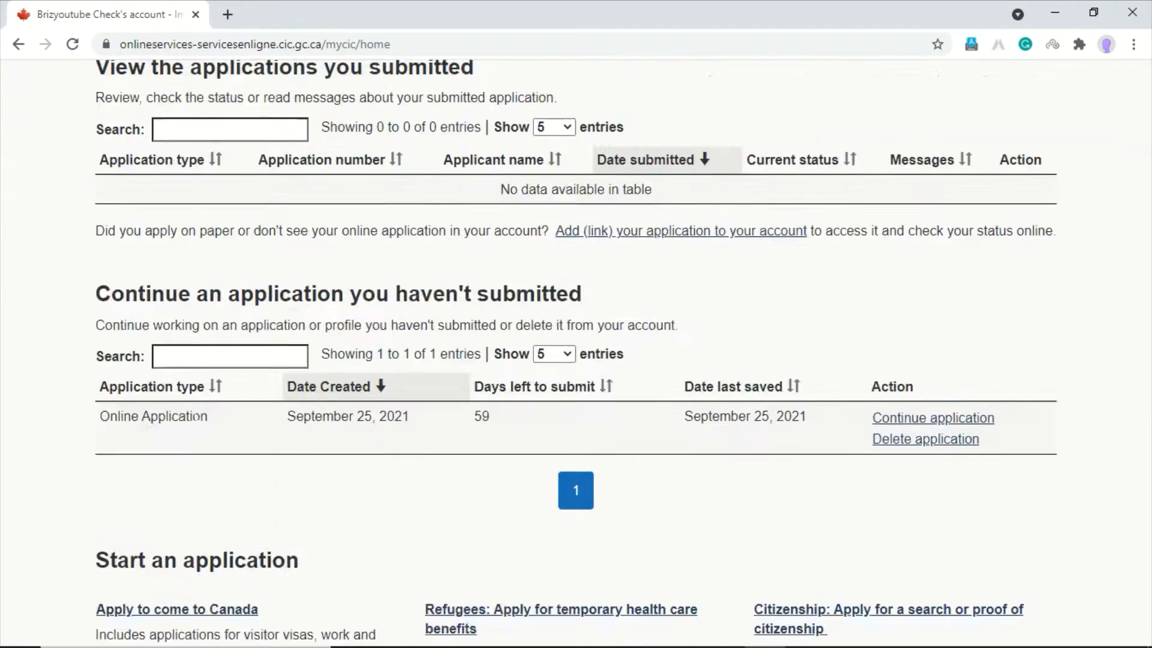
- Delete the unsubmitted online application and confirm the deletion
click(892, 290)
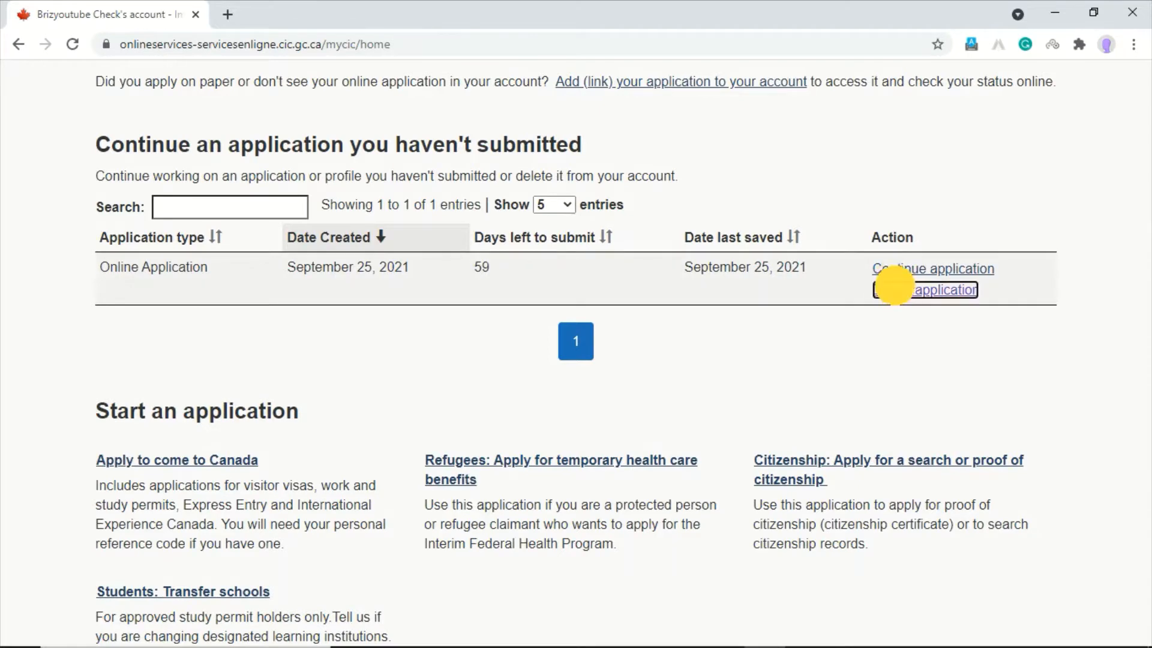
scroll(540, 305, down, 5)
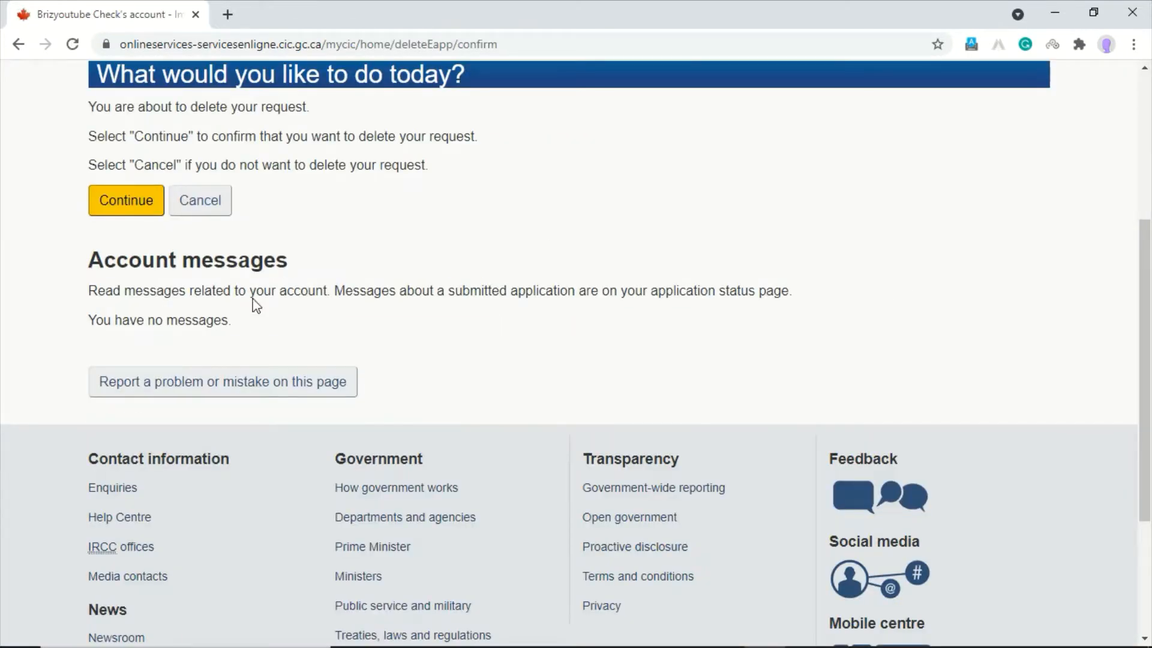
click(129, 200)
- Choose 'Apply to come to Canada', then 'Visitor visa, study and/or work permit'
scroll(766, 351, down, 8)
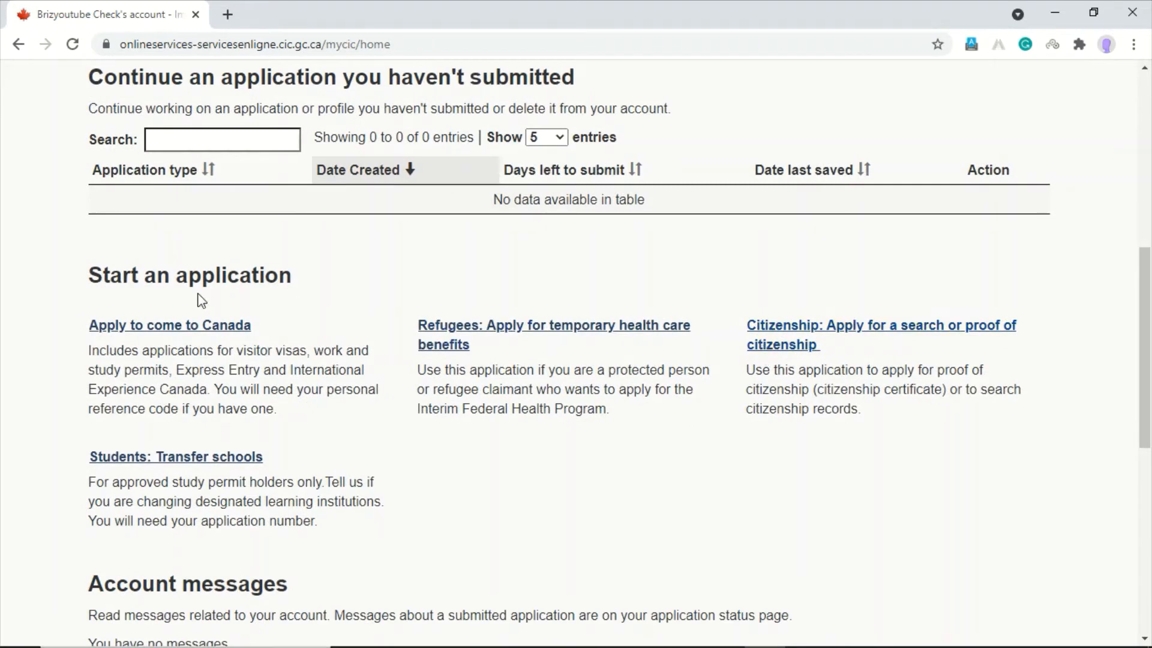
click(172, 332)
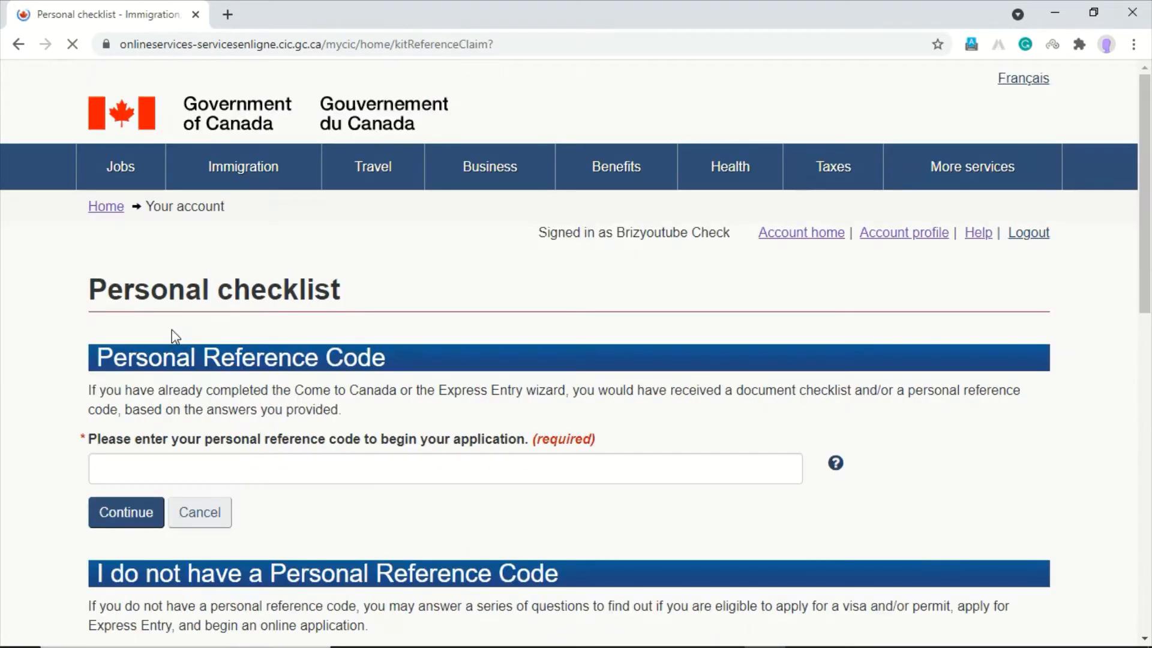
scroll(363, 369, down, 6)
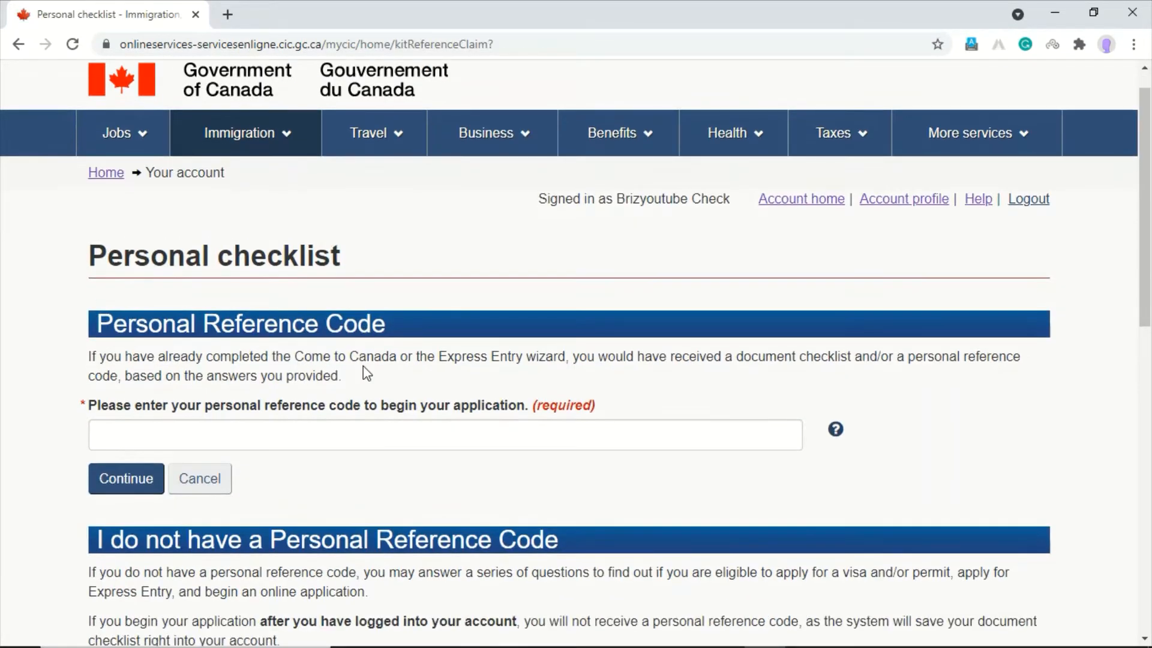
scroll(362, 369, down, 1)
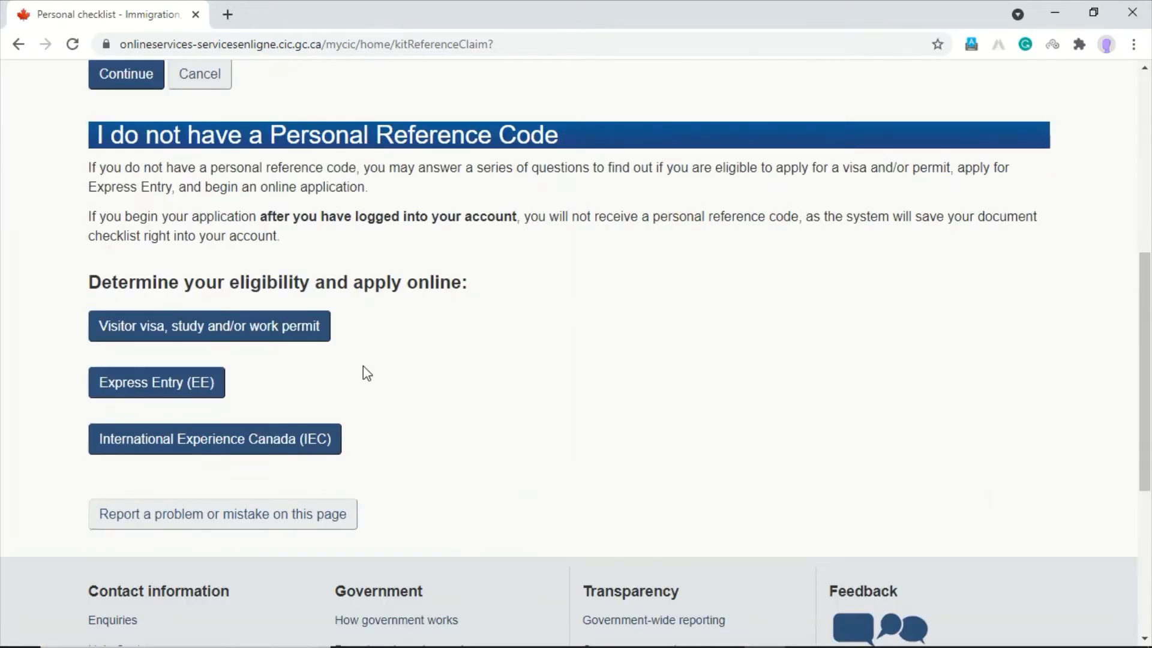
click(254, 326)
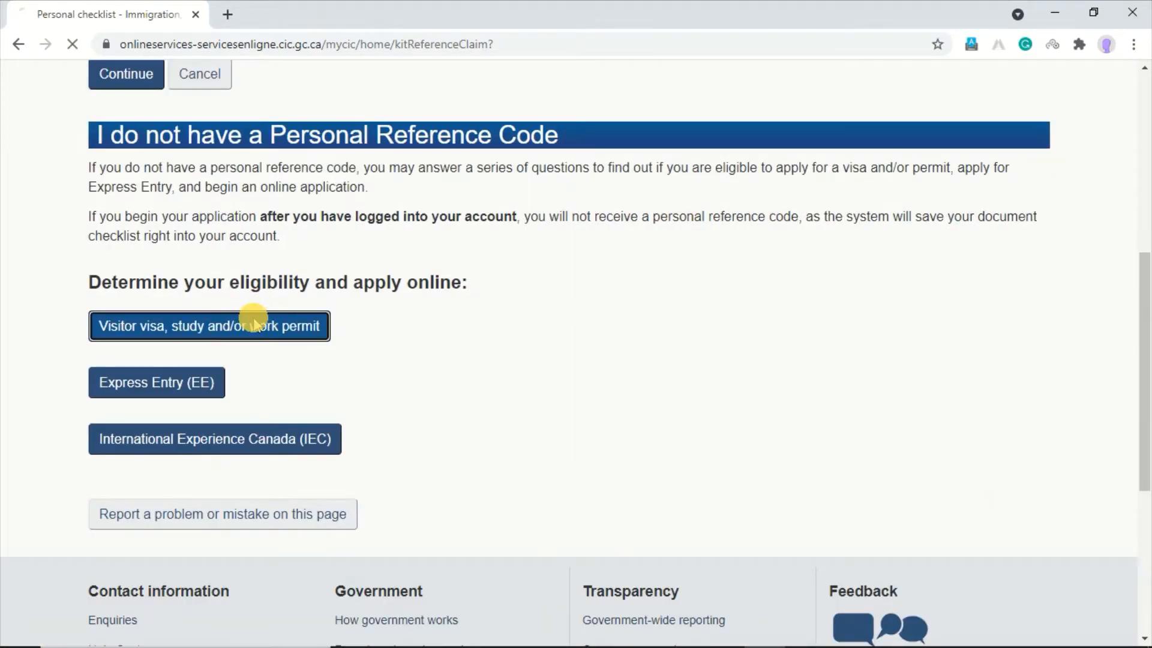
scroll(255, 326, down, 1)
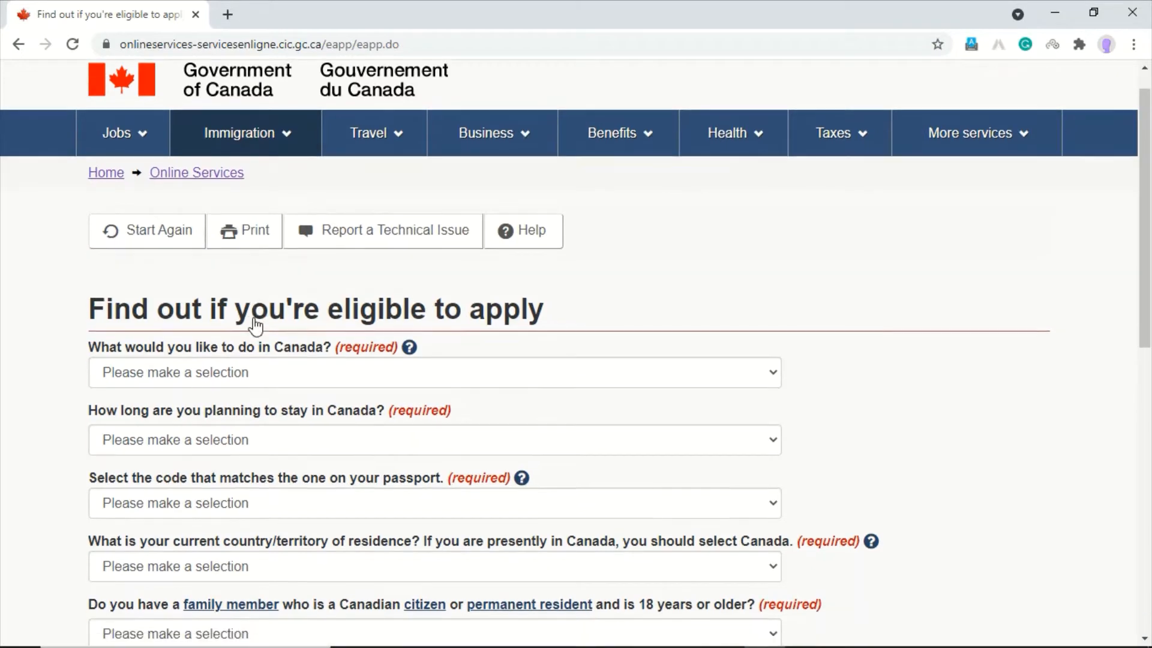
- Set the purpose to Work and the stay to temporarily, more than 6 months
scroll(255, 326, down, 4)
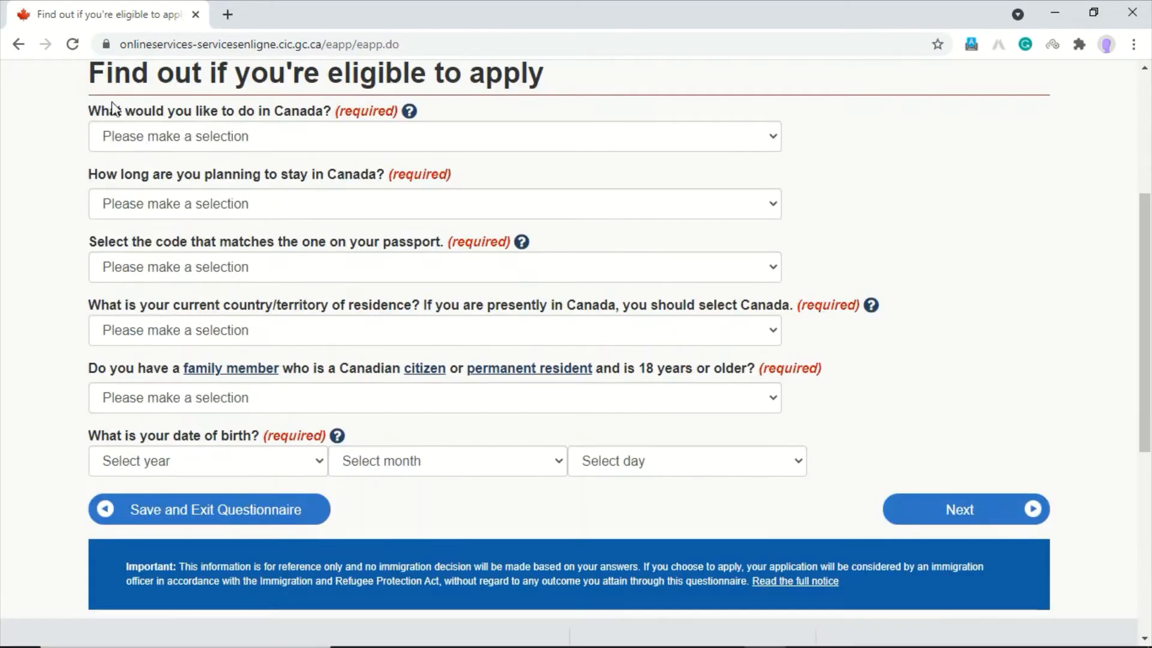
click(274, 140)
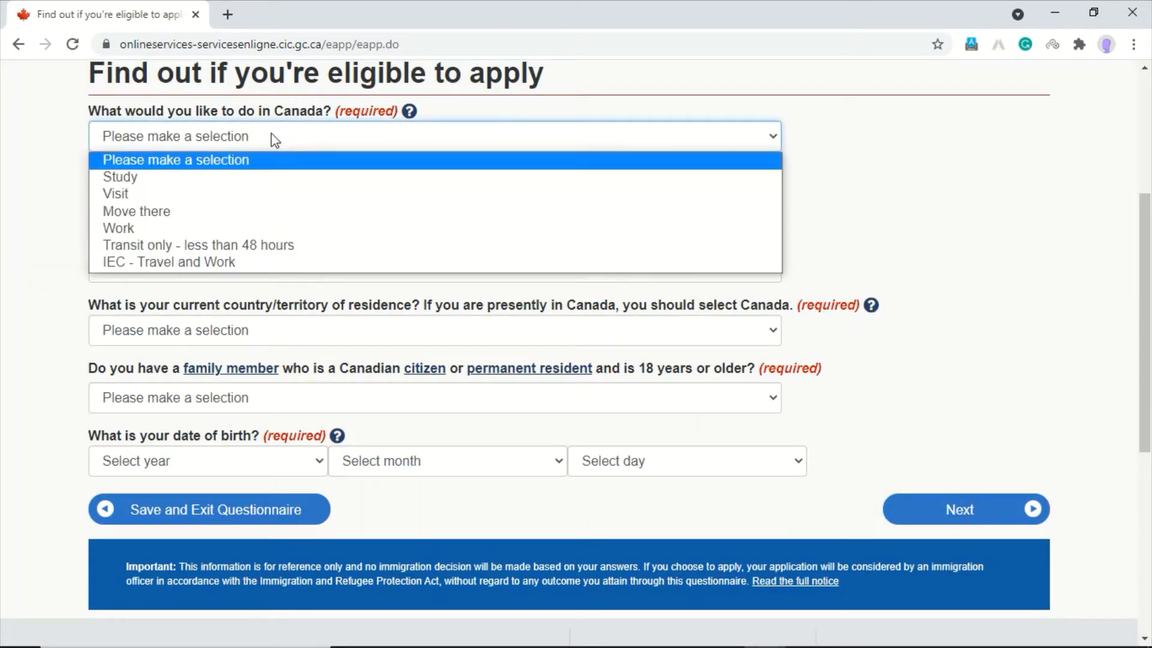
click(236, 233)
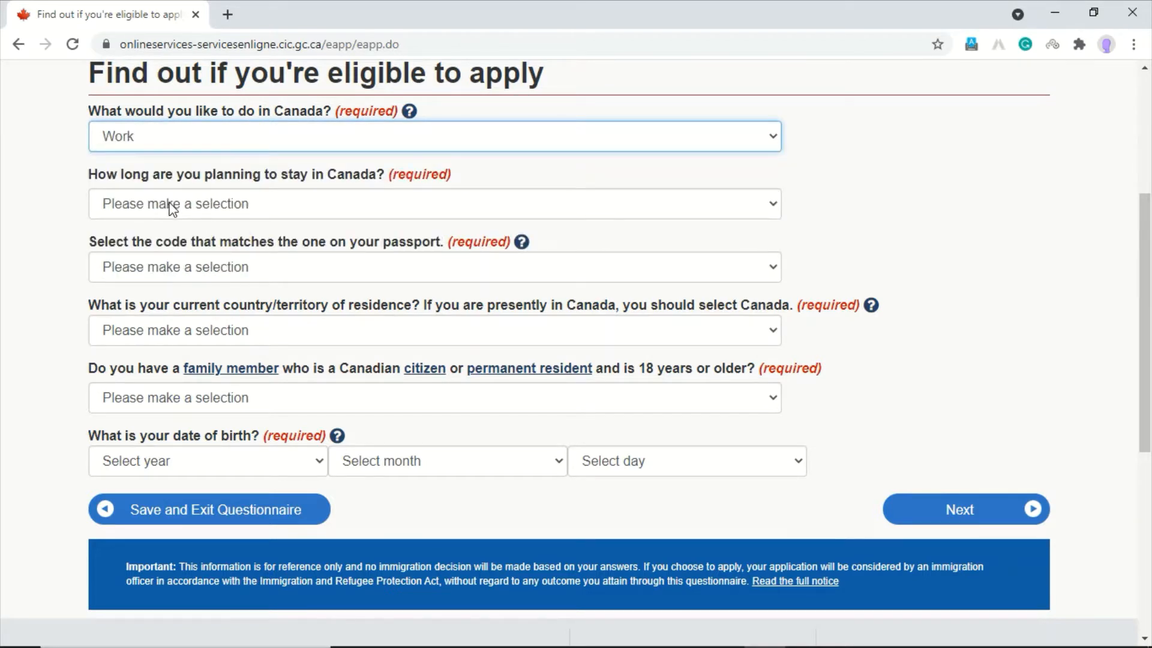
click(172, 209)
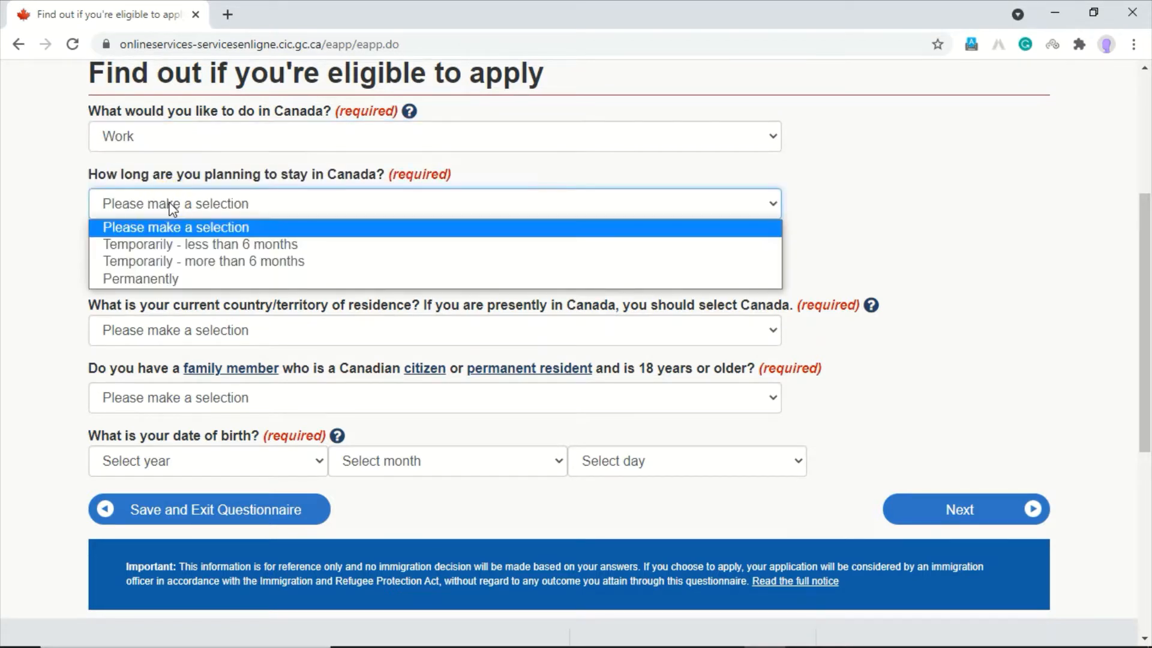
click(197, 264)
- Set the passport code to IND (India) and the country of residence to Canada
click(195, 268)
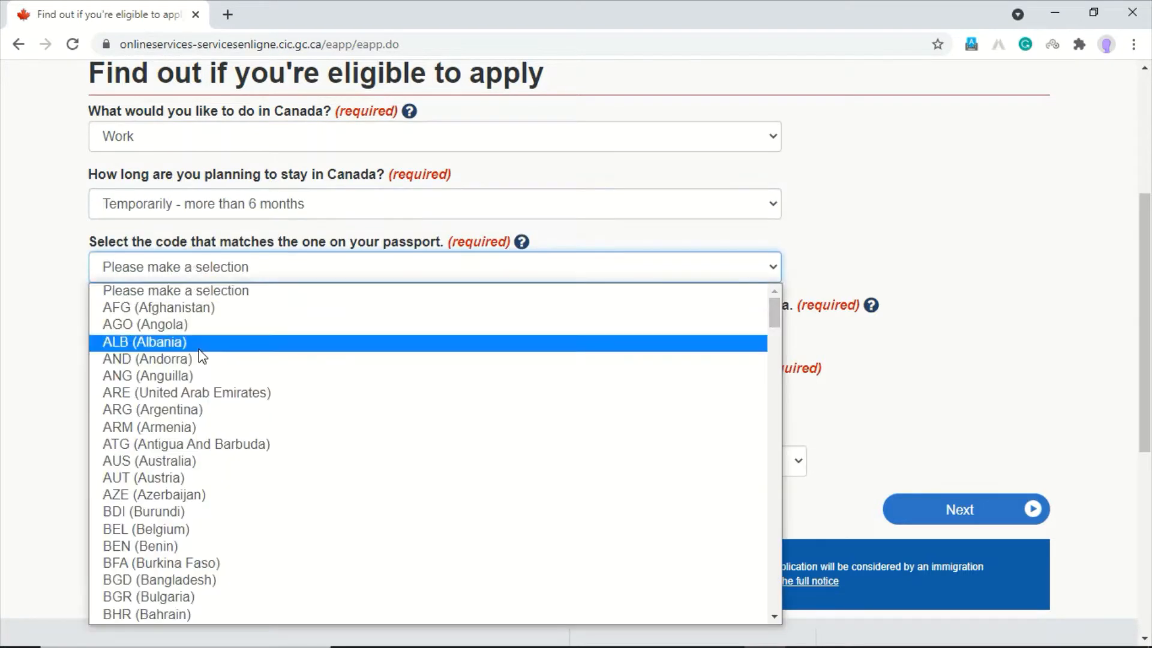
key(i)
key(i)
key(i)
key(i)
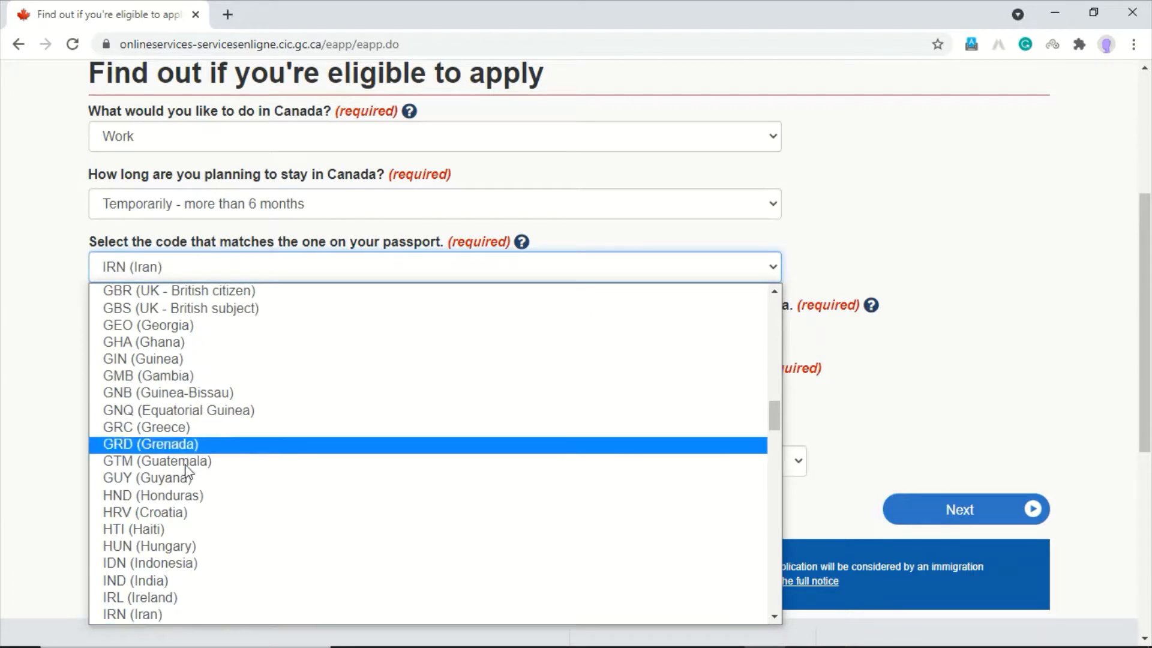
click(172, 581)
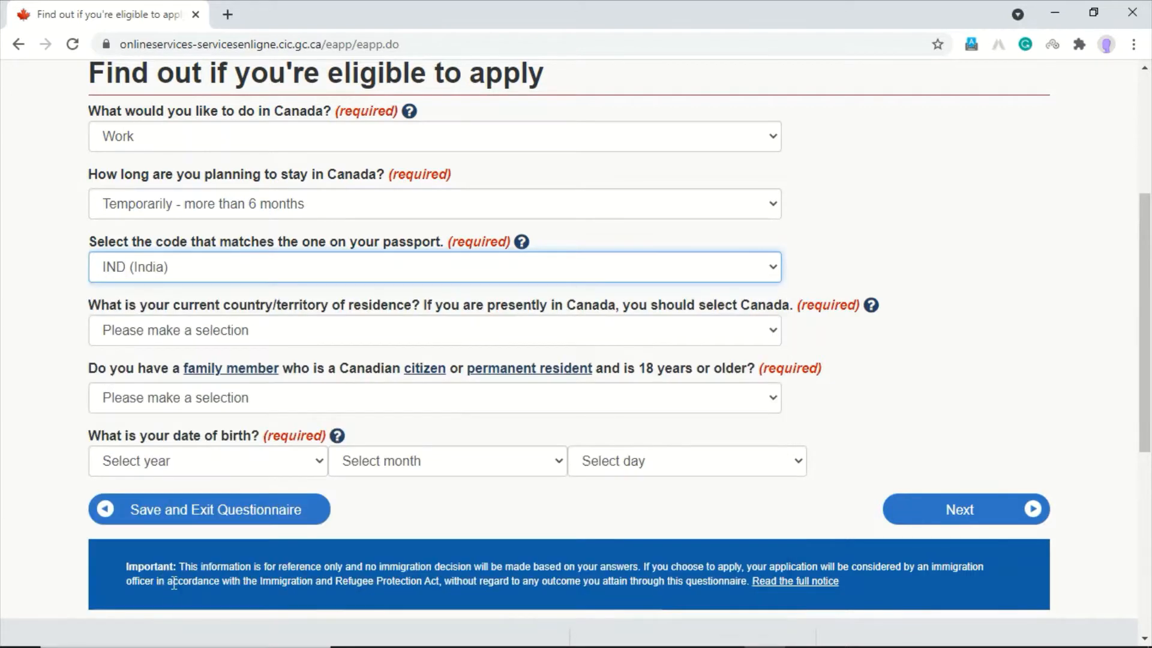
click(202, 330)
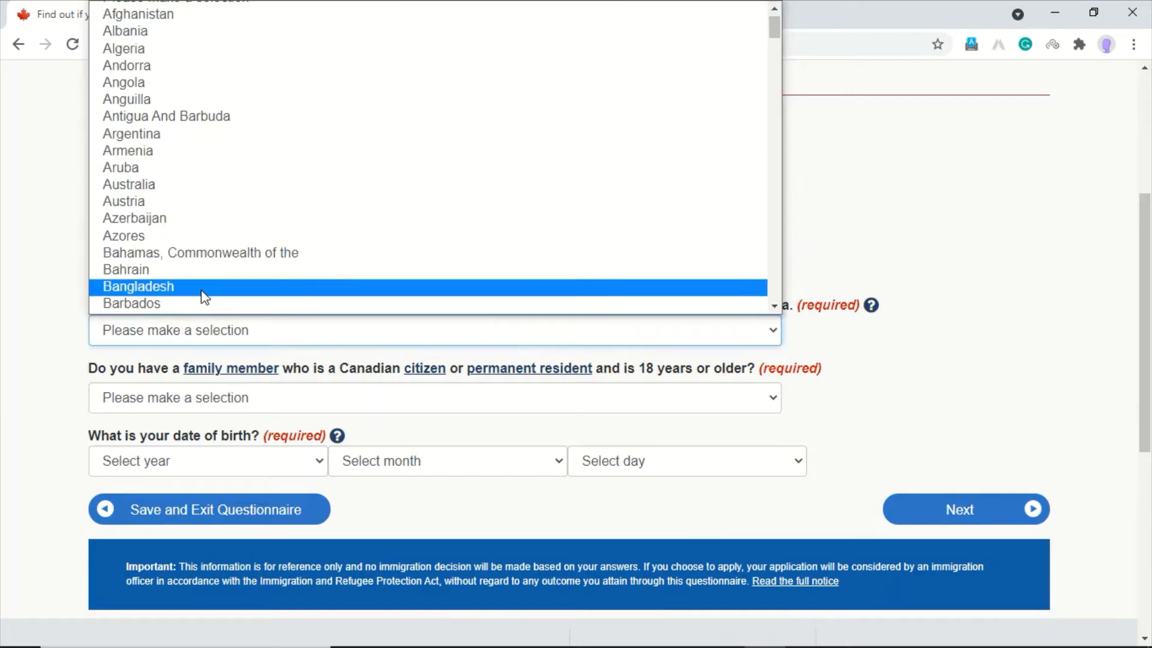
key(c)
key(c)
key(c)
key(c)
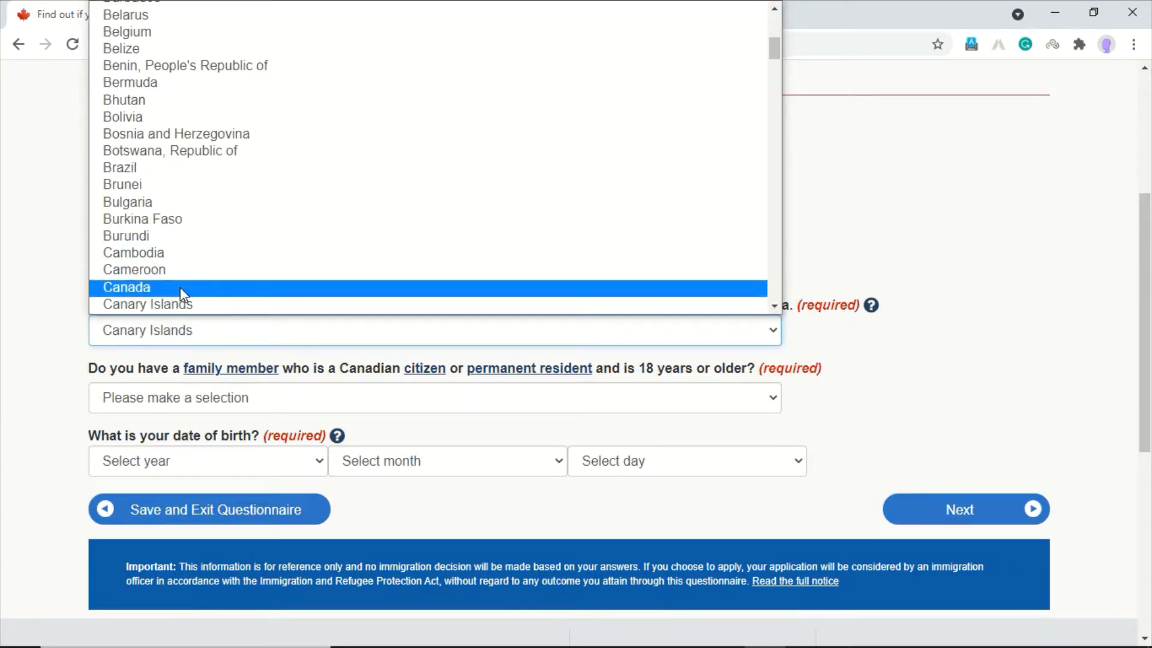
click(180, 287)
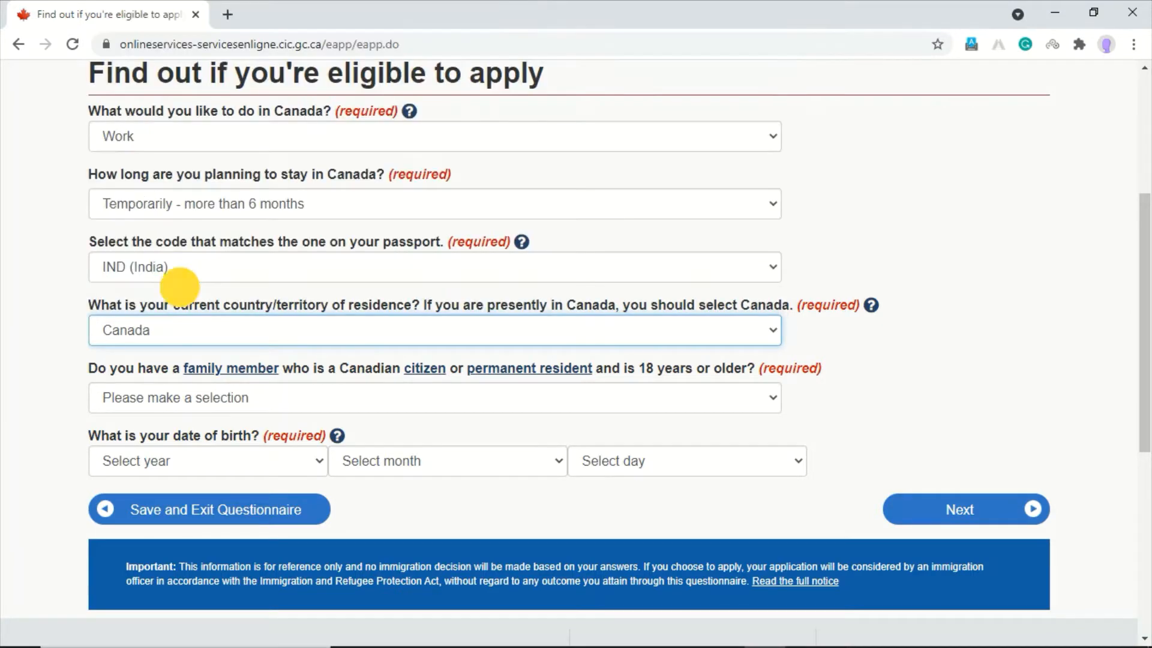
- Answer No to a Canadian family member, enter birth date 11 February 1991, and submit
click(288, 399)
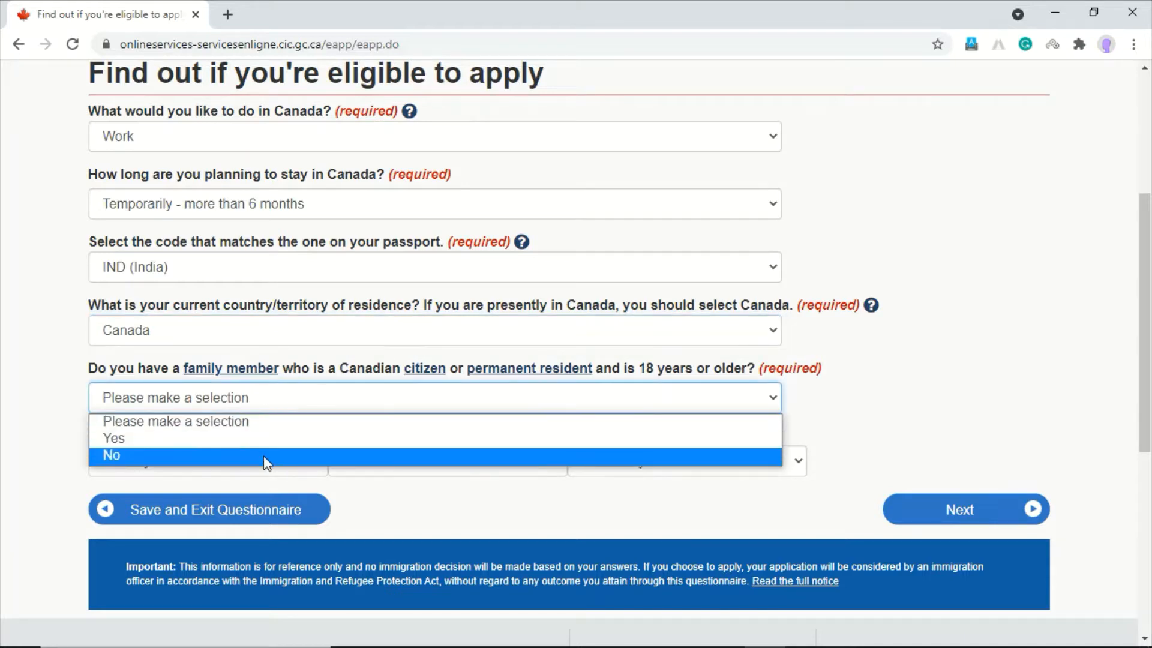
click(264, 456)
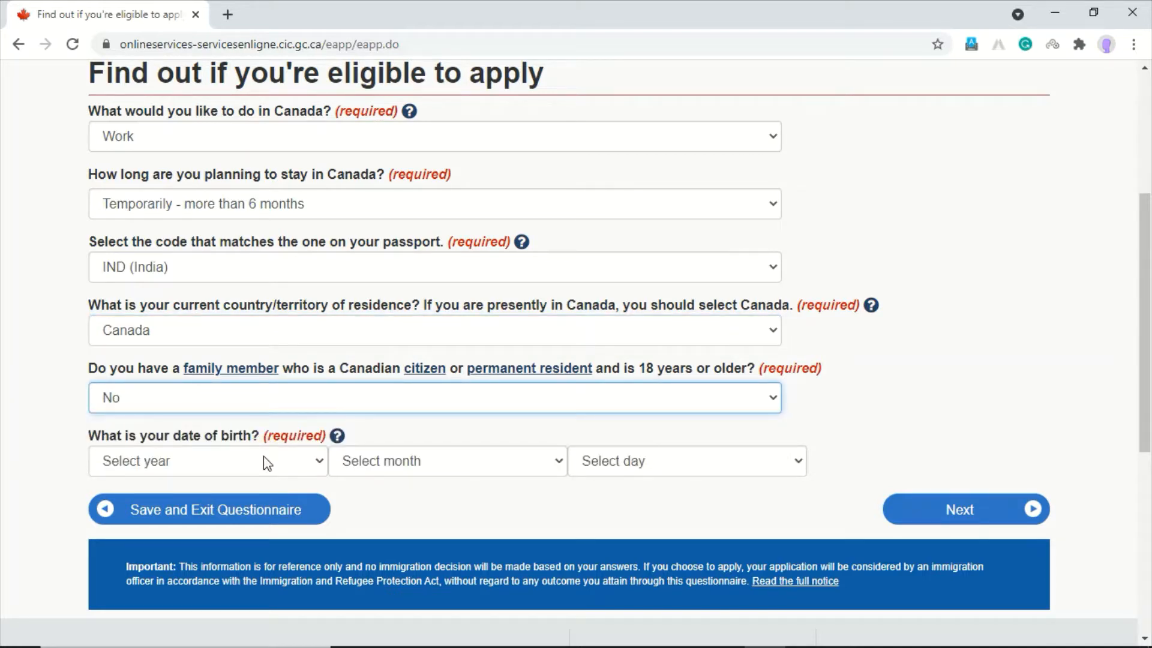
click(264, 462)
text(1991)
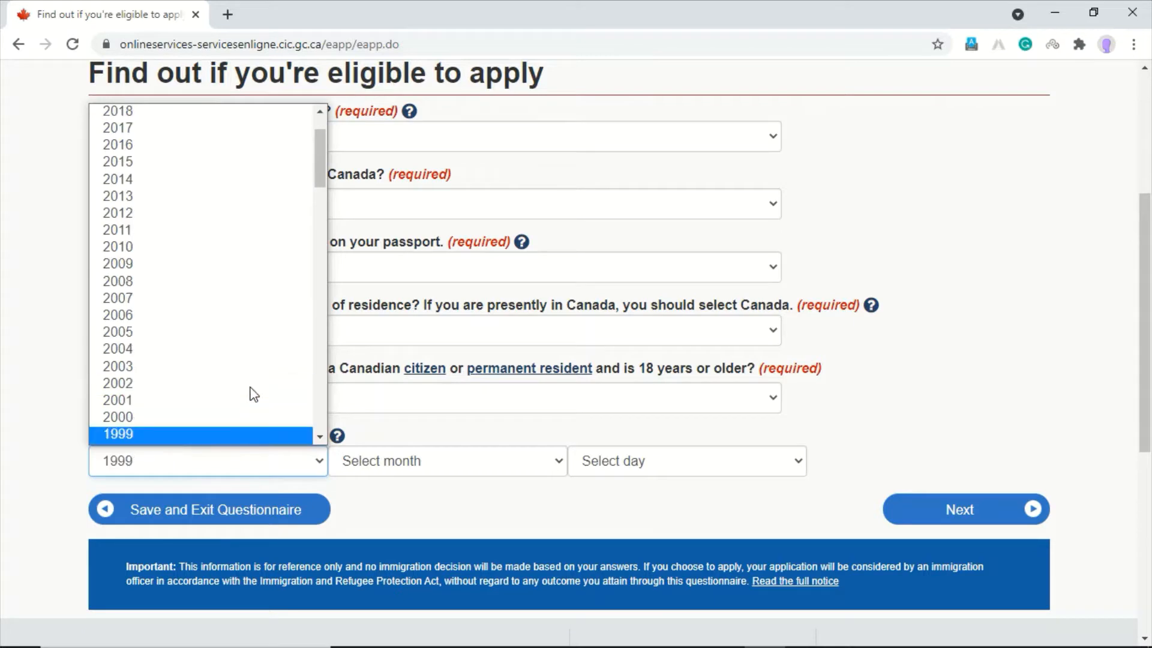
key(Return)
key(Tab)
text(f)
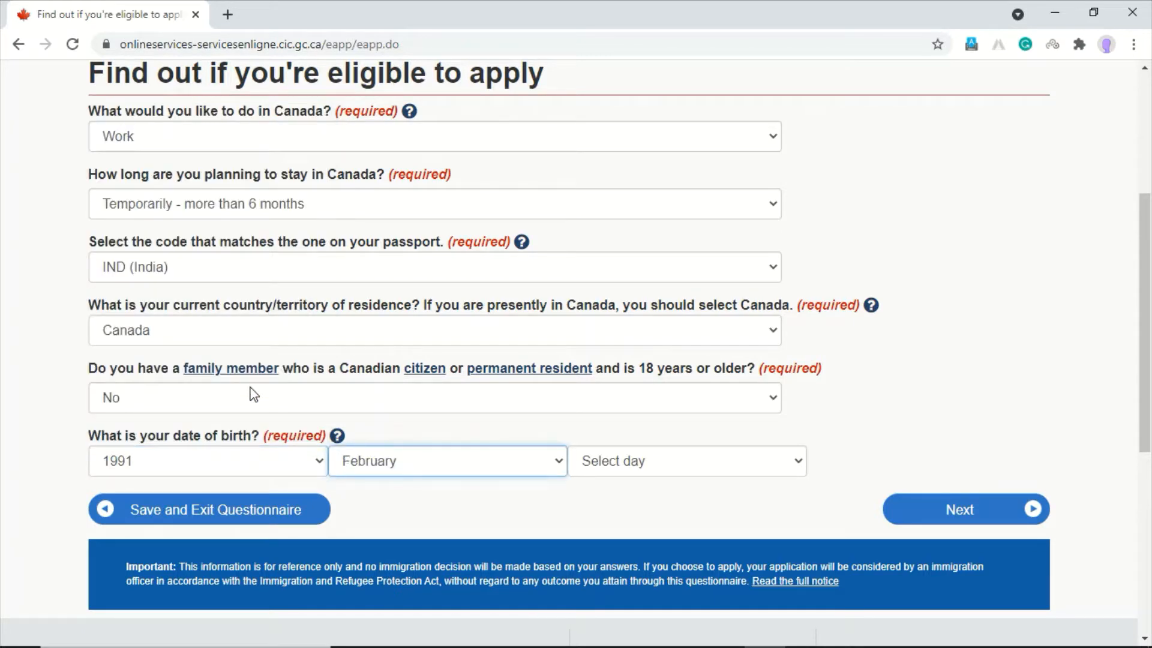
key(Tab)
text(11)
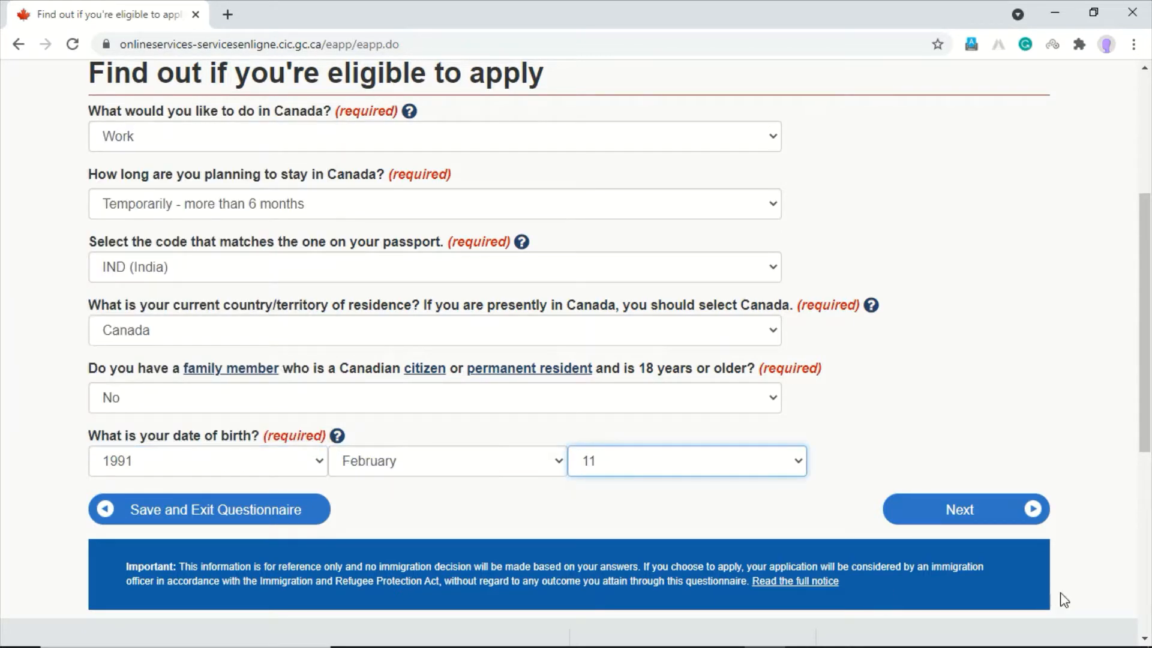
click(965, 519)
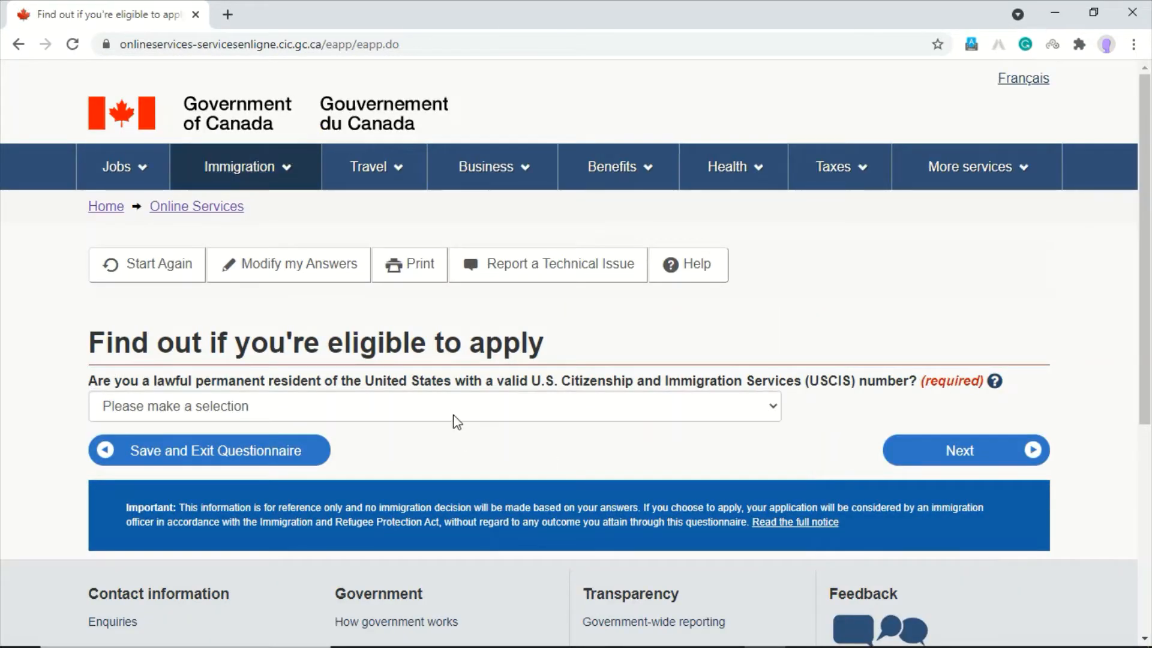
- Answer No to U.S. permanent residence and choose Student as current immigration status
click(455, 417)
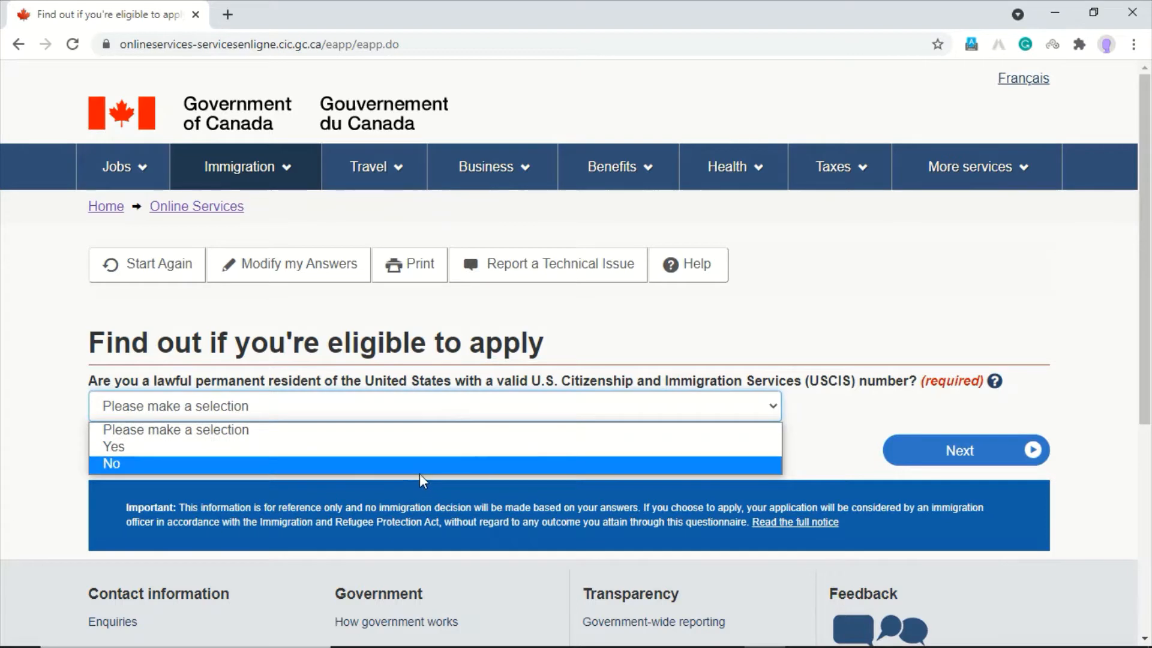
click(419, 471)
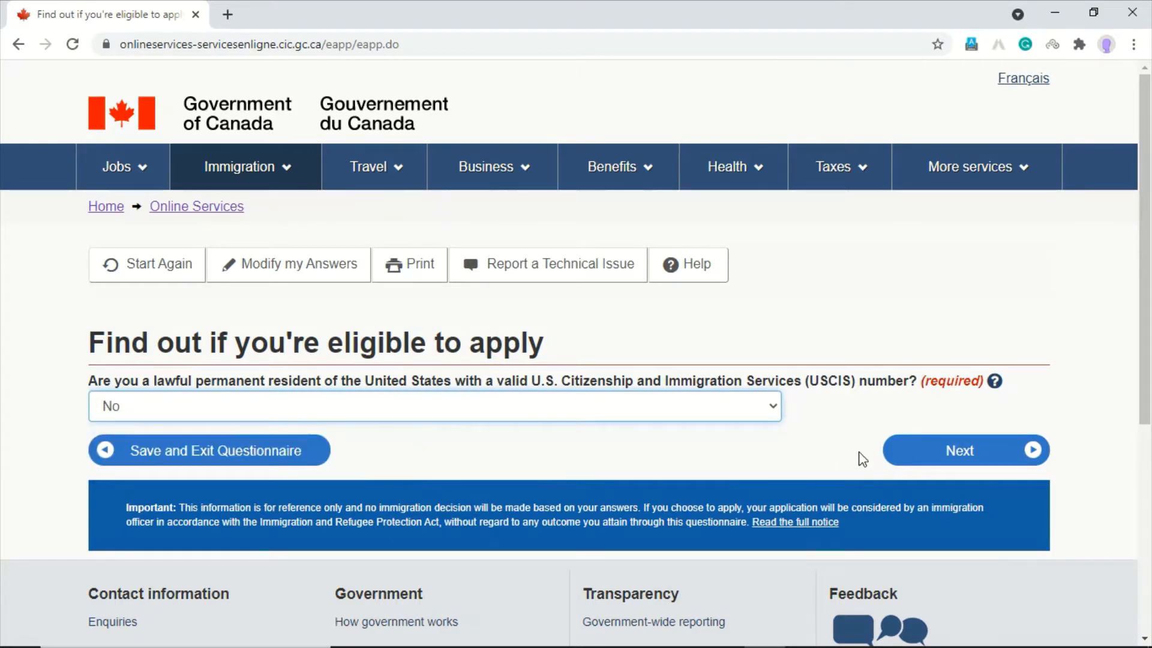
click(930, 455)
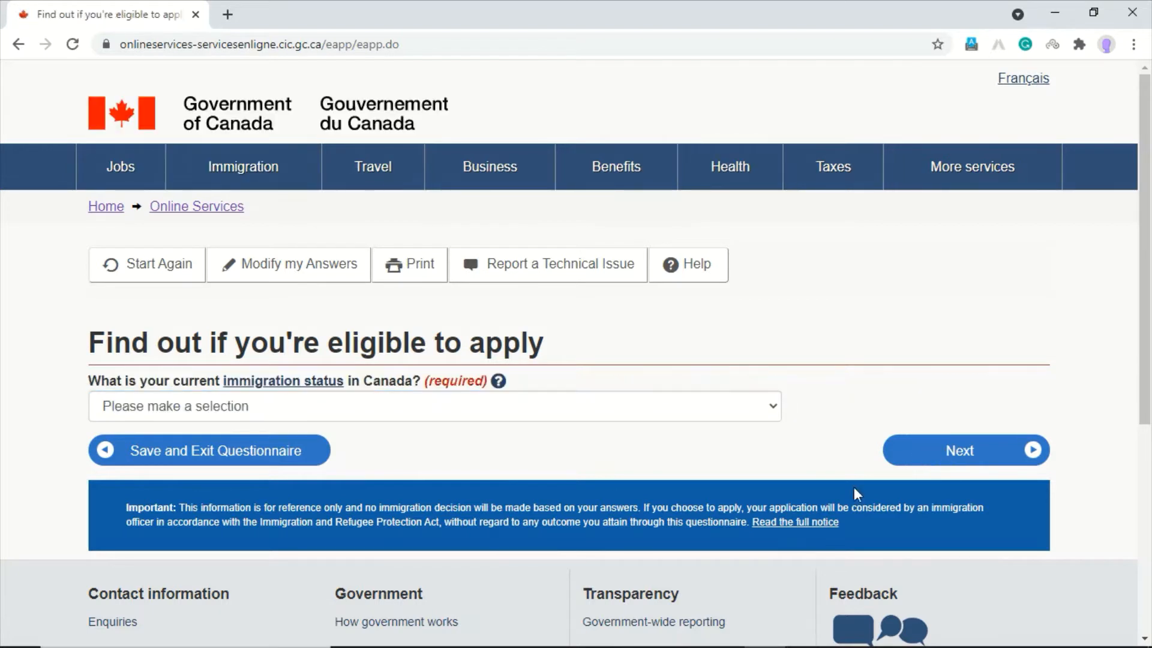
click(414, 399)
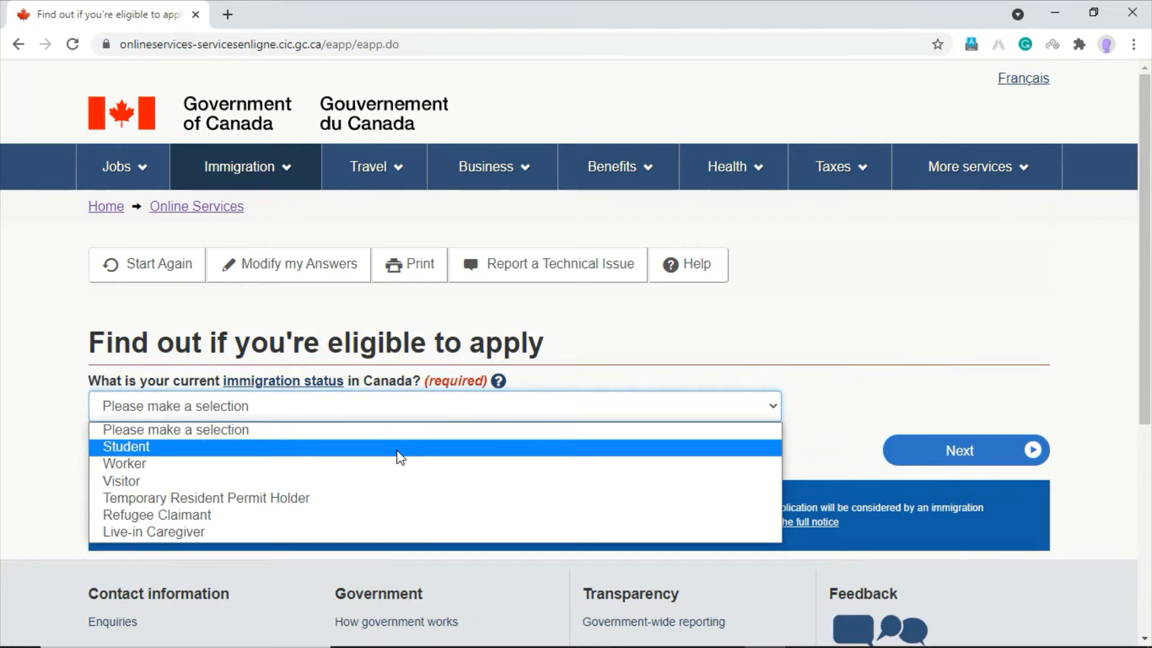
click(399, 450)
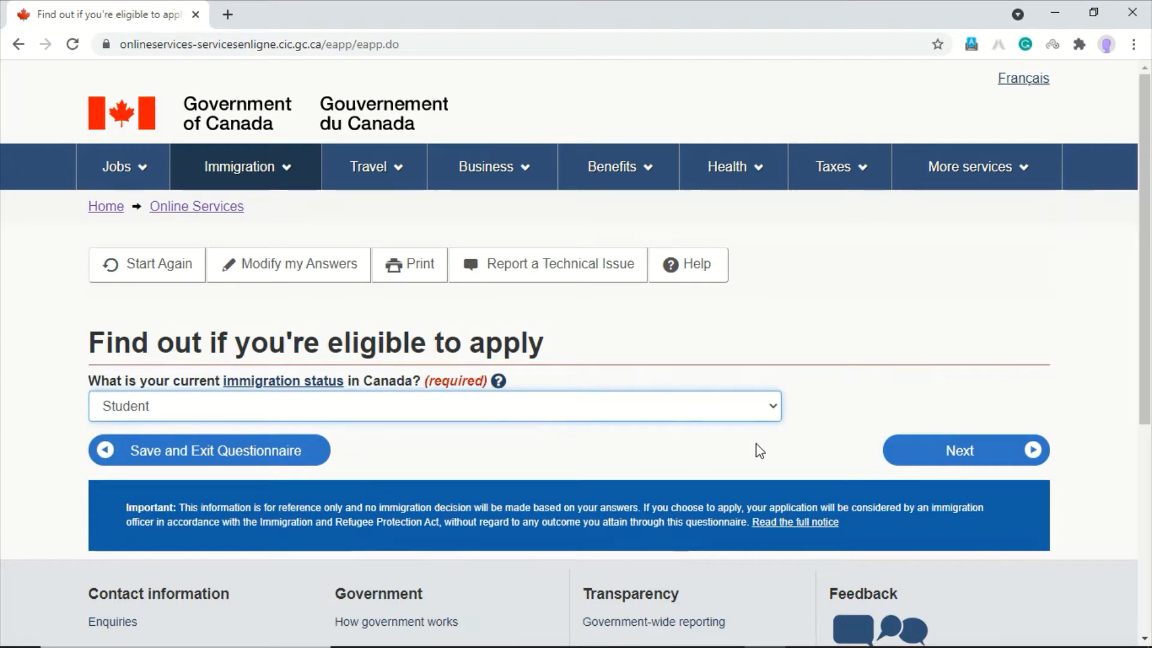
click(929, 458)
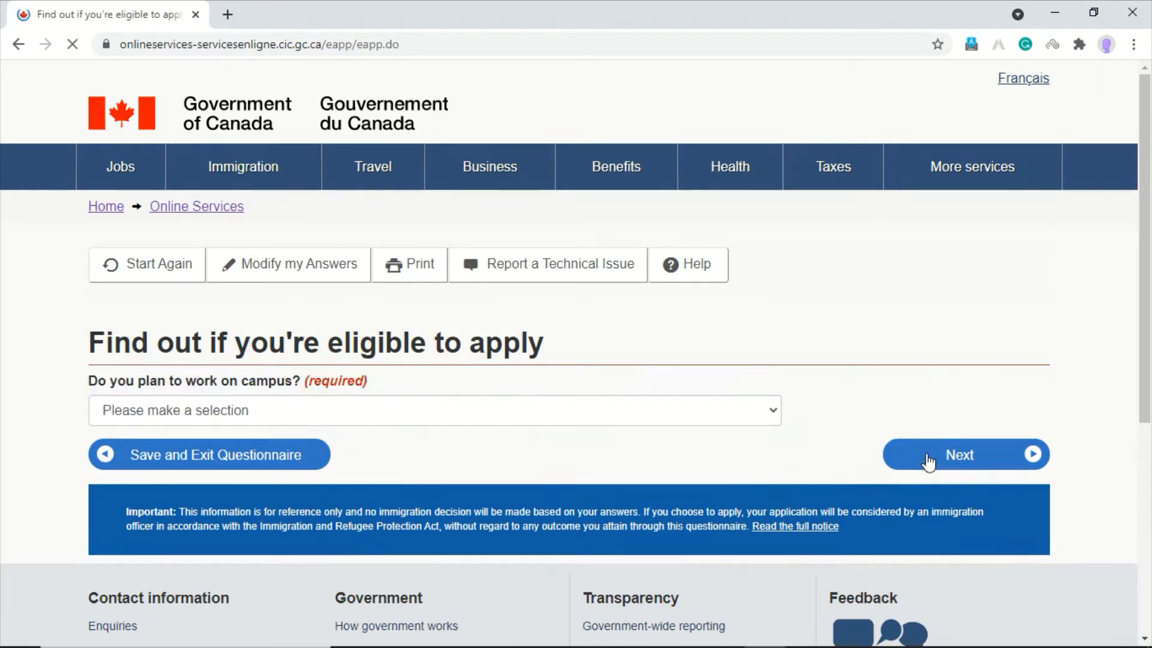
- Answer No to working on campus and continue
click(421, 415)
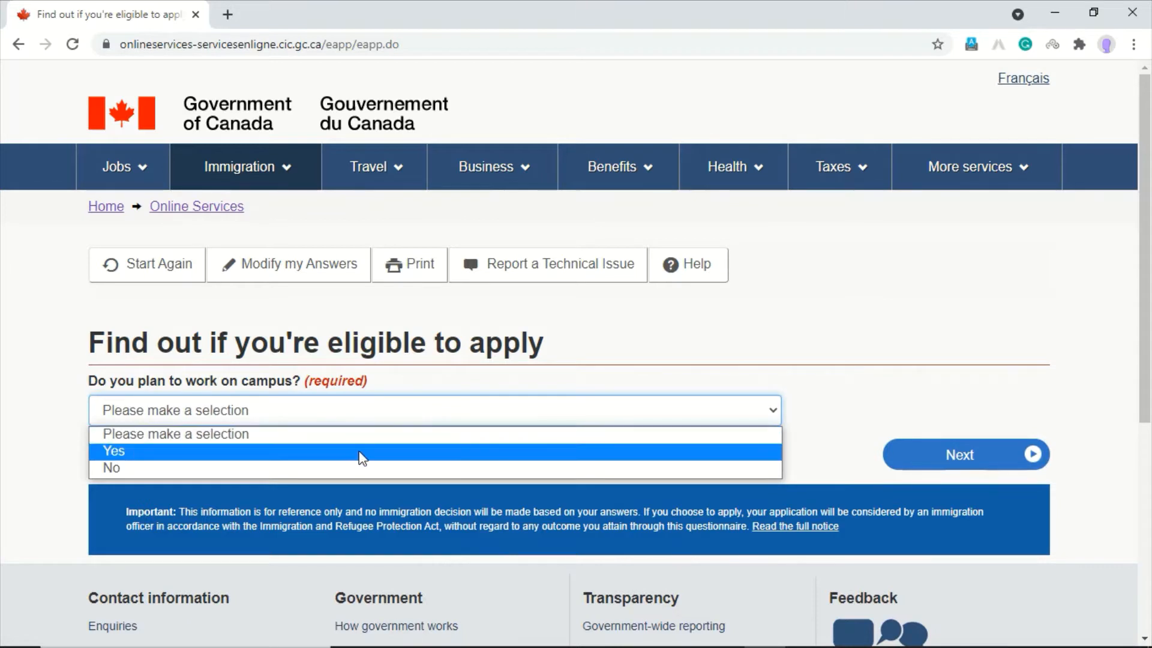
click(353, 468)
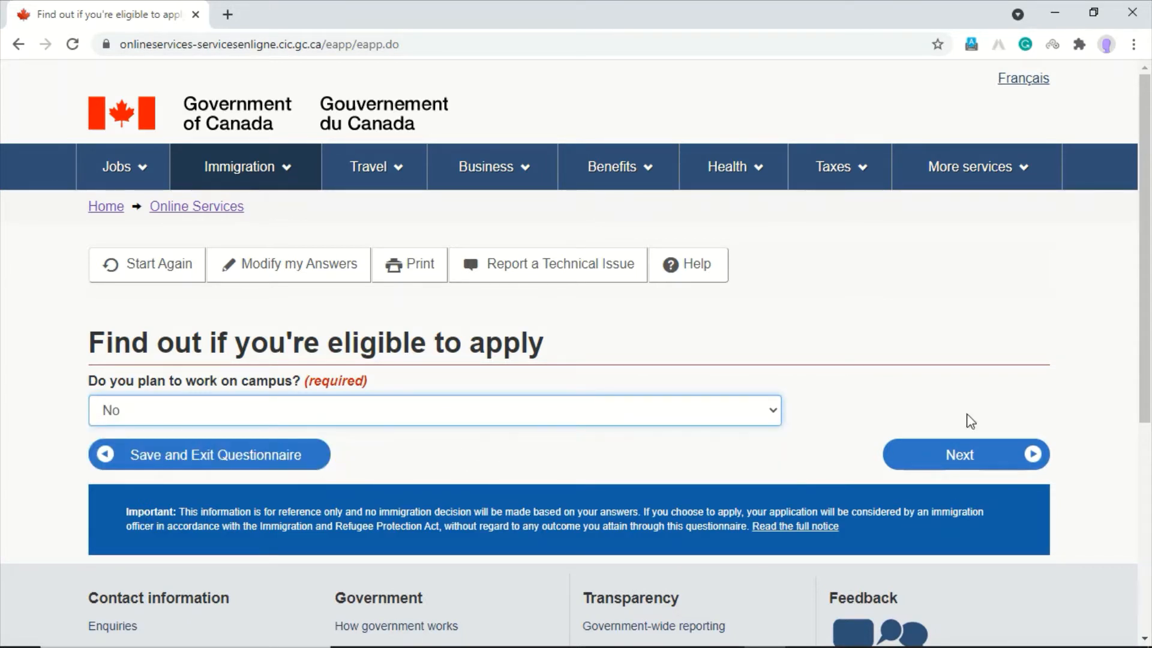
click(944, 454)
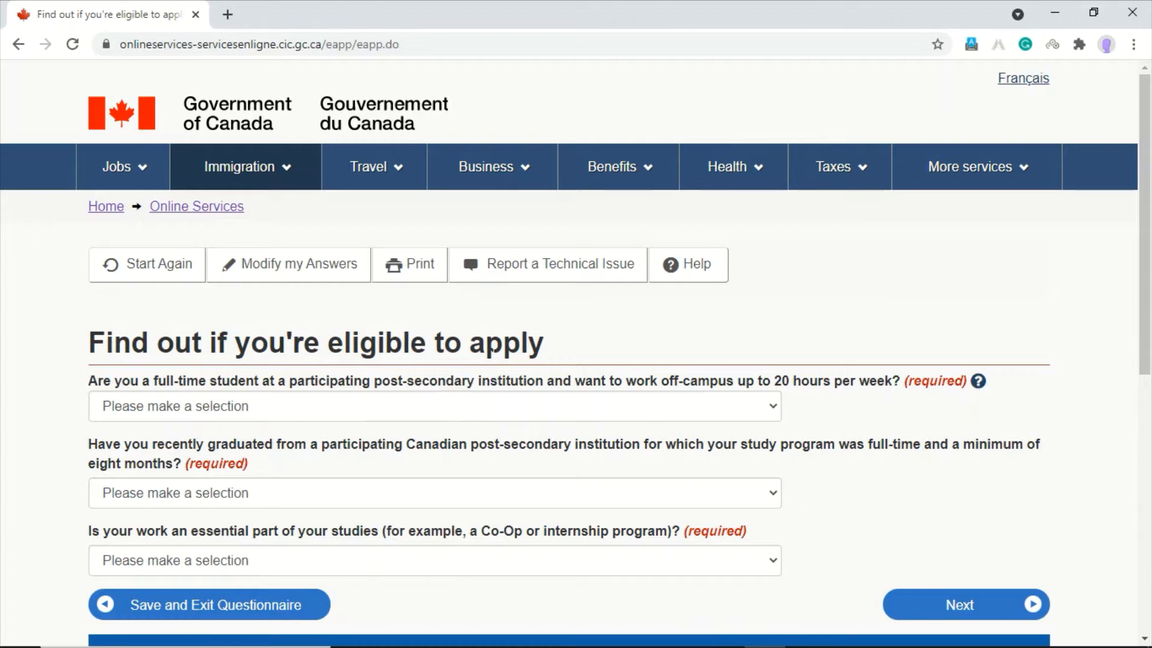
- Set off-campus work to No, recent graduate to Yes, co-op studies to No, and submit
click(484, 419)
click(462, 465)
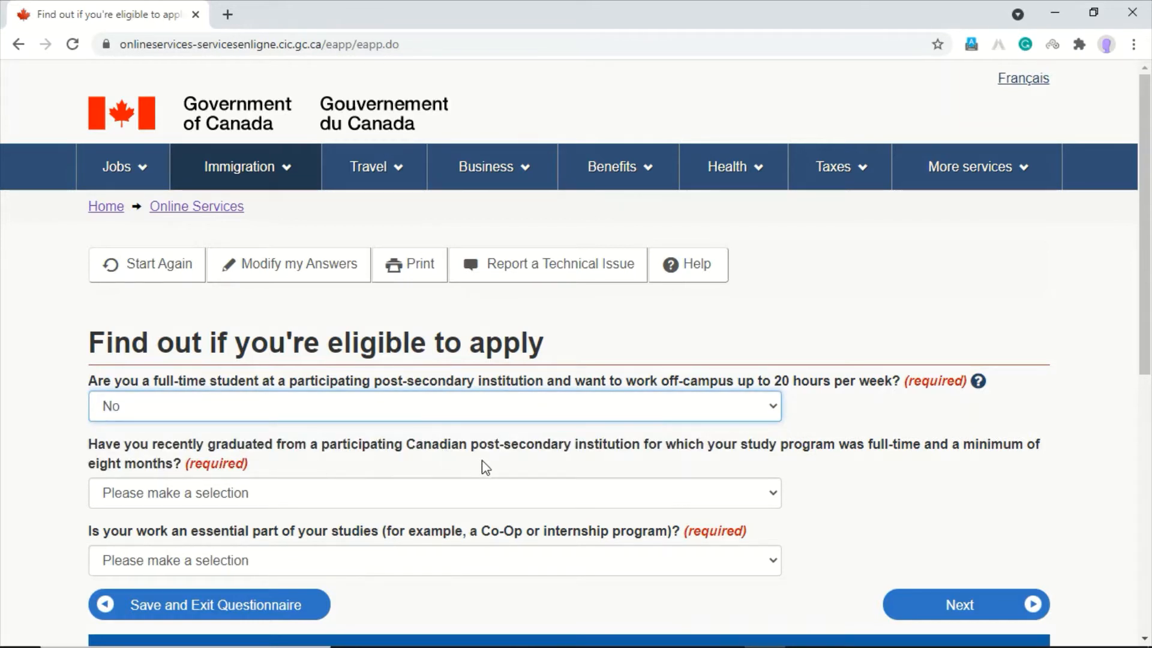
click(470, 502)
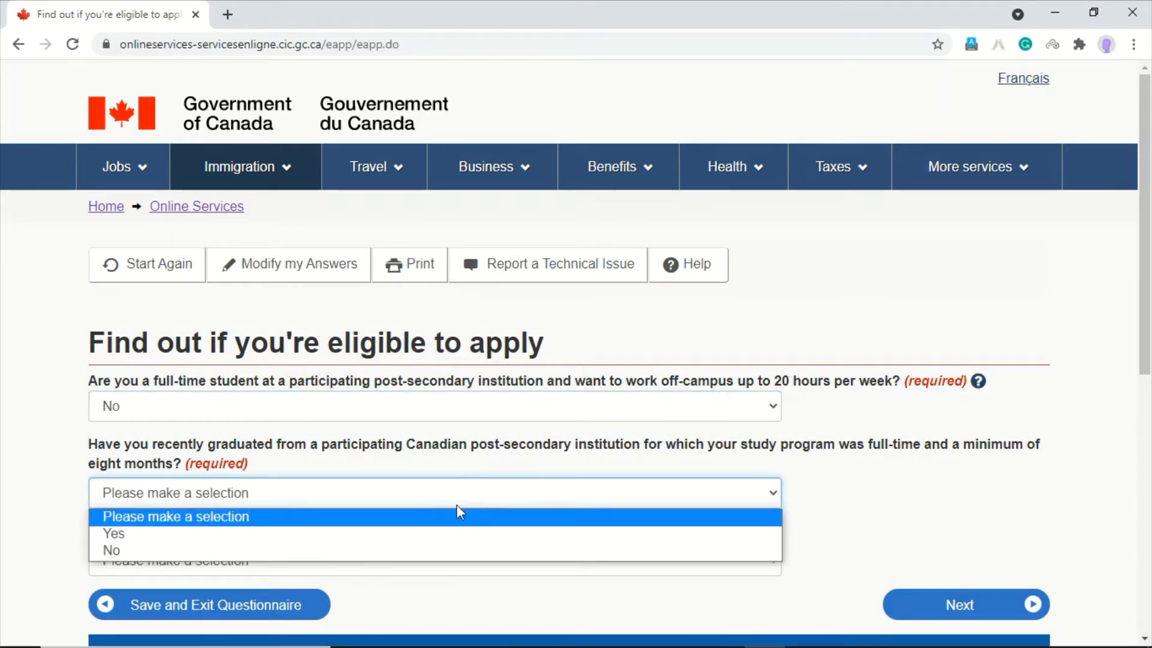
click(431, 537)
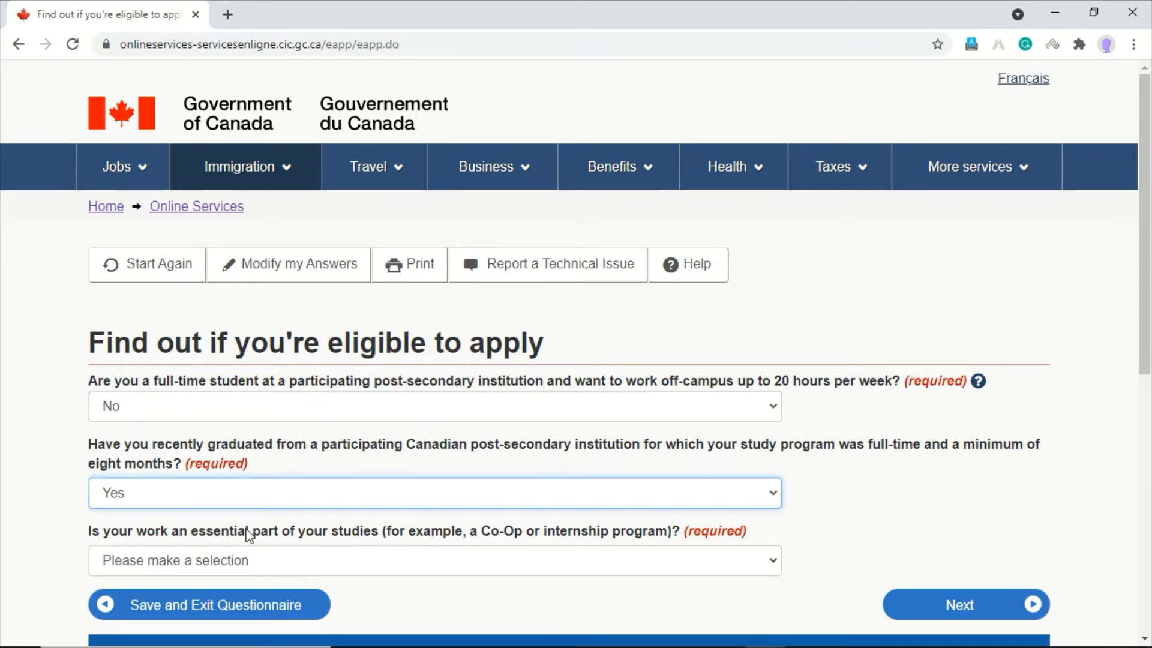
click(375, 560)
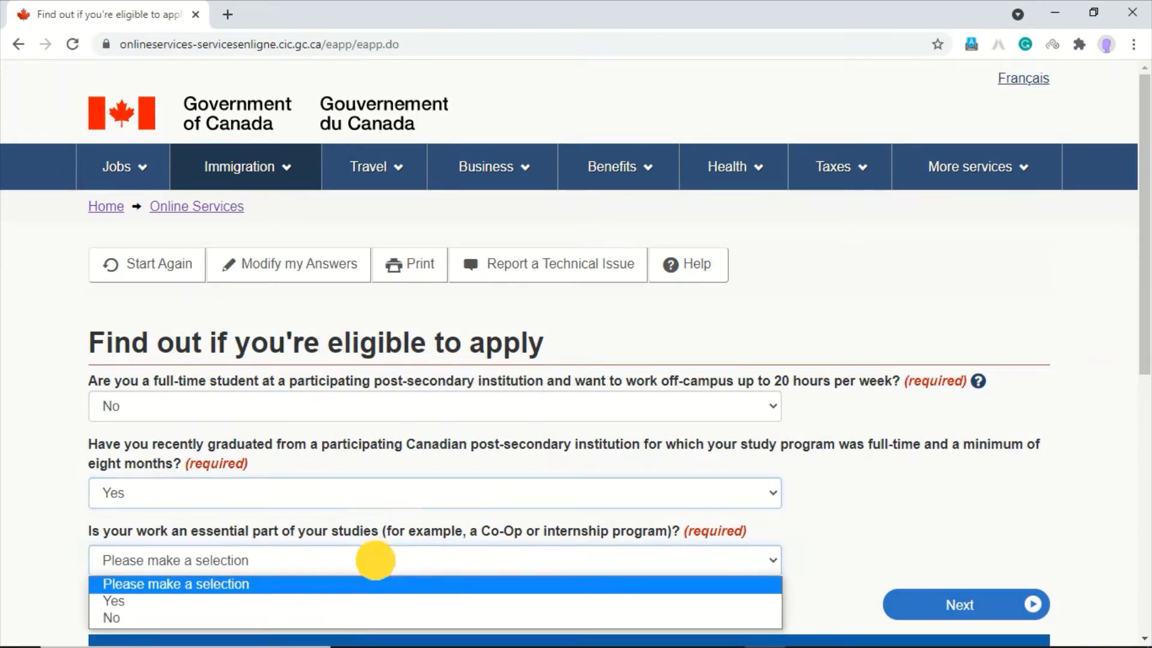
click(333, 614)
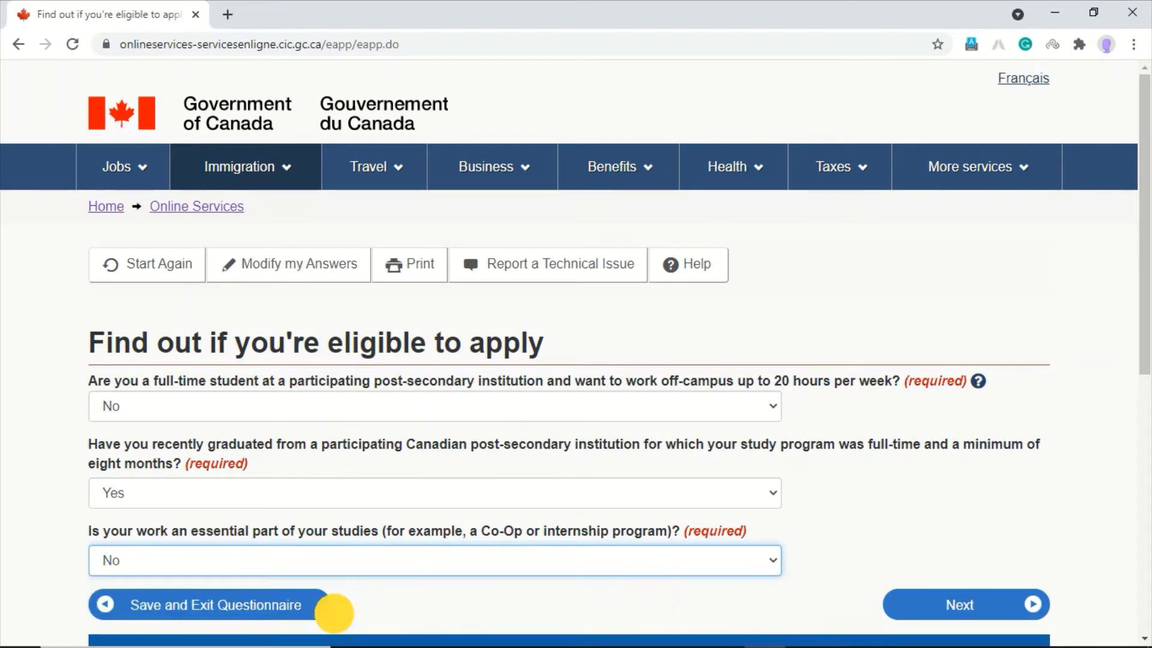
click(899, 527)
scroll(900, 528, down, 1)
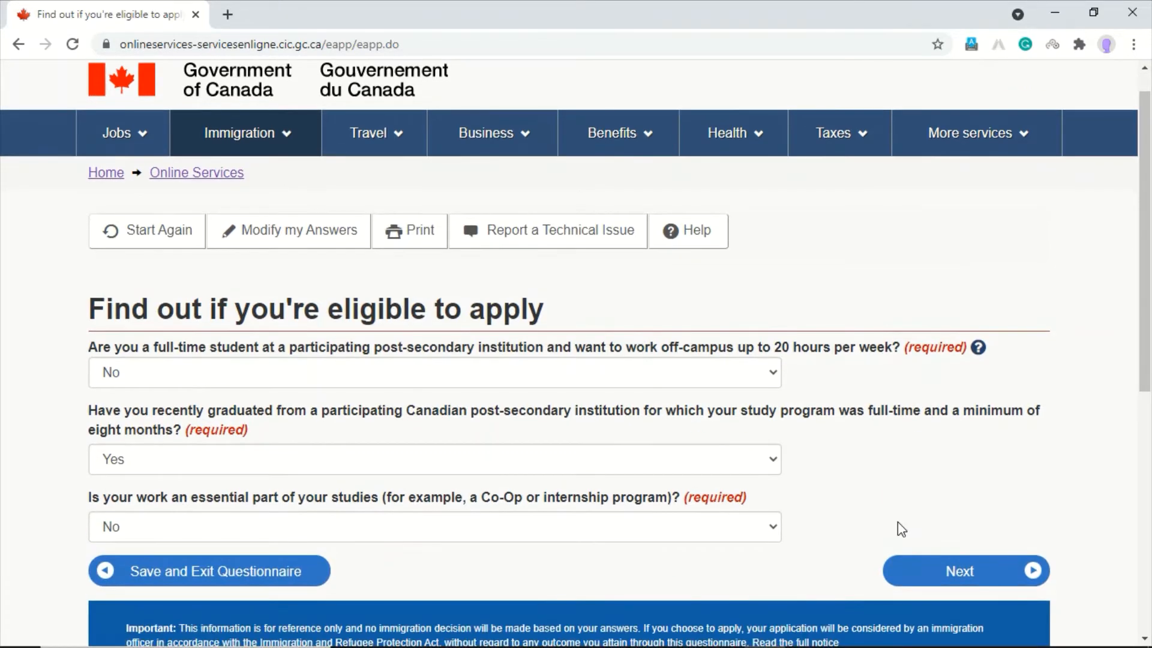
click(914, 568)
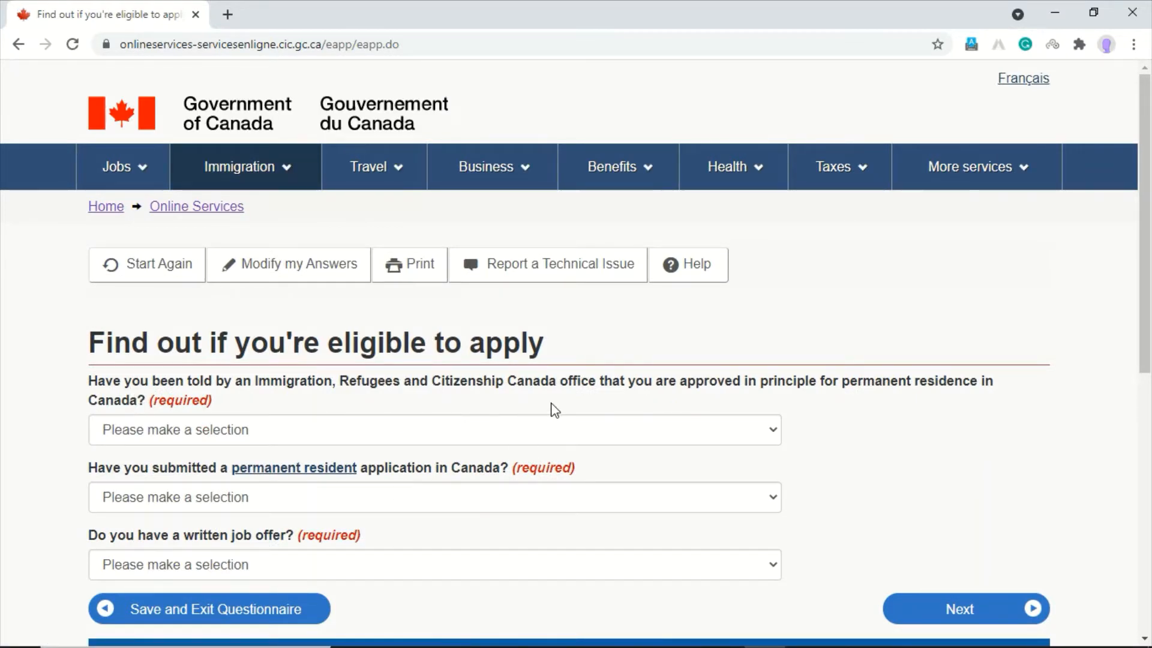
- Set PR approval in principle, submitted PR application and written job offer all to No, then submit
click(679, 429)
click(610, 487)
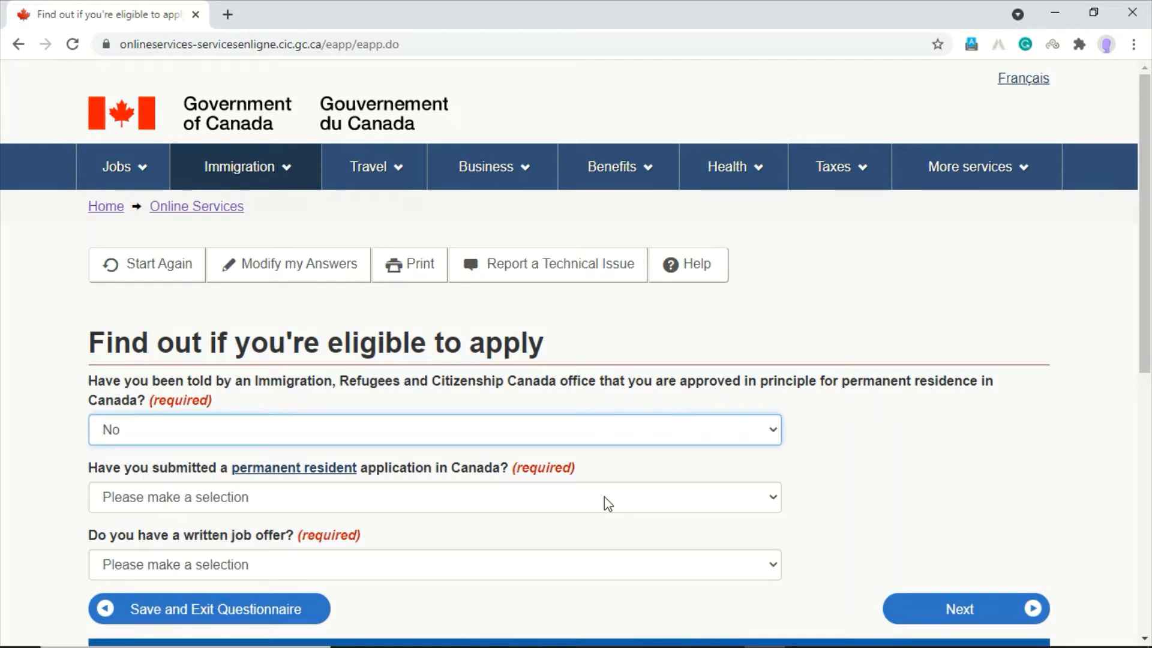
click(604, 497)
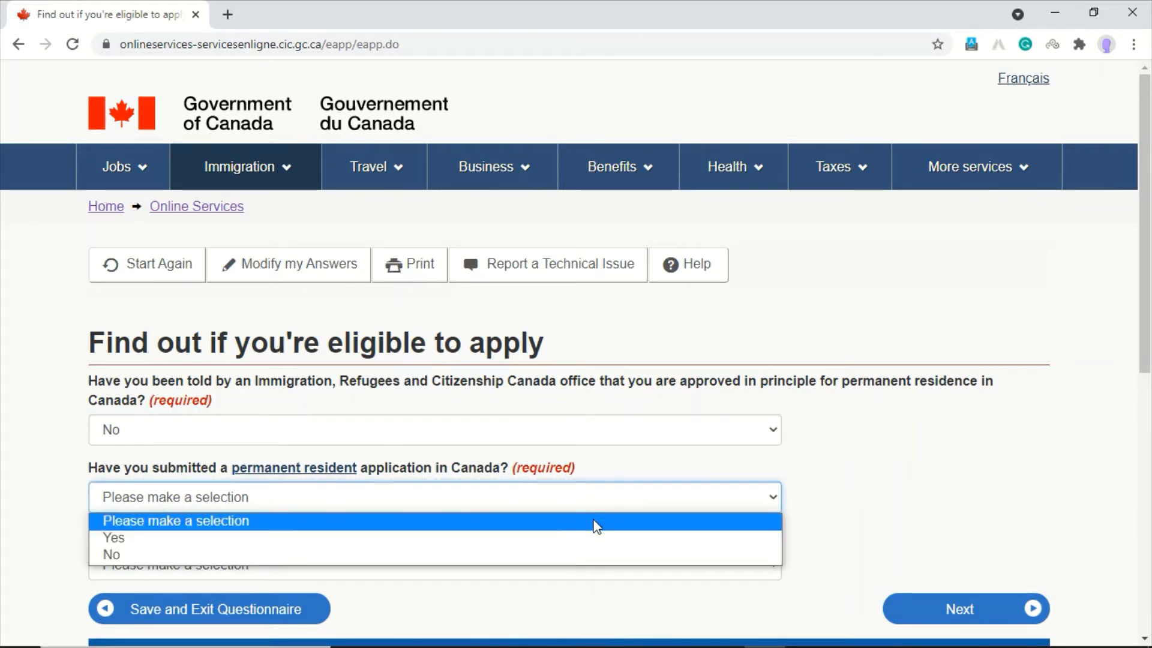
click(580, 556)
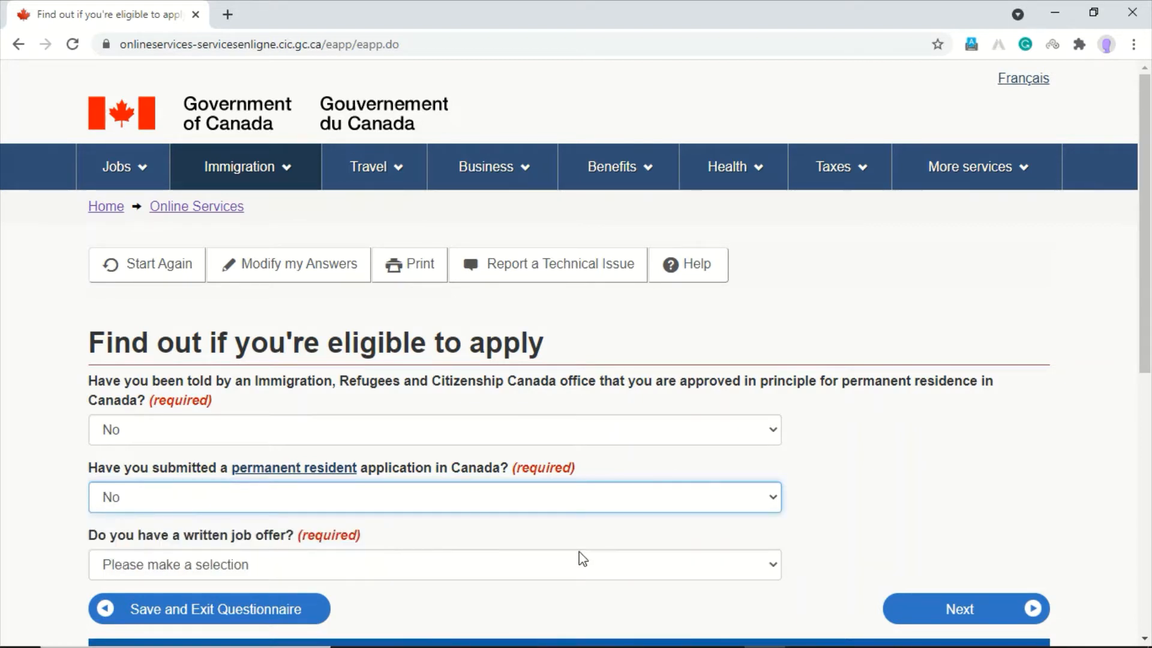
click(415, 562)
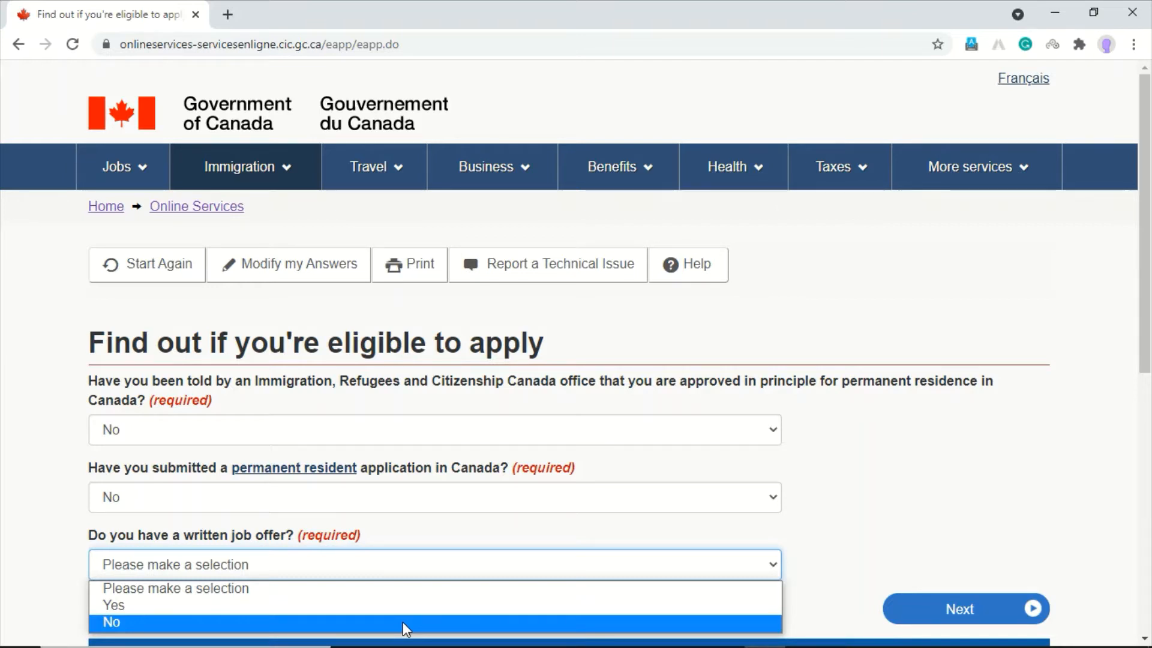
click(402, 622)
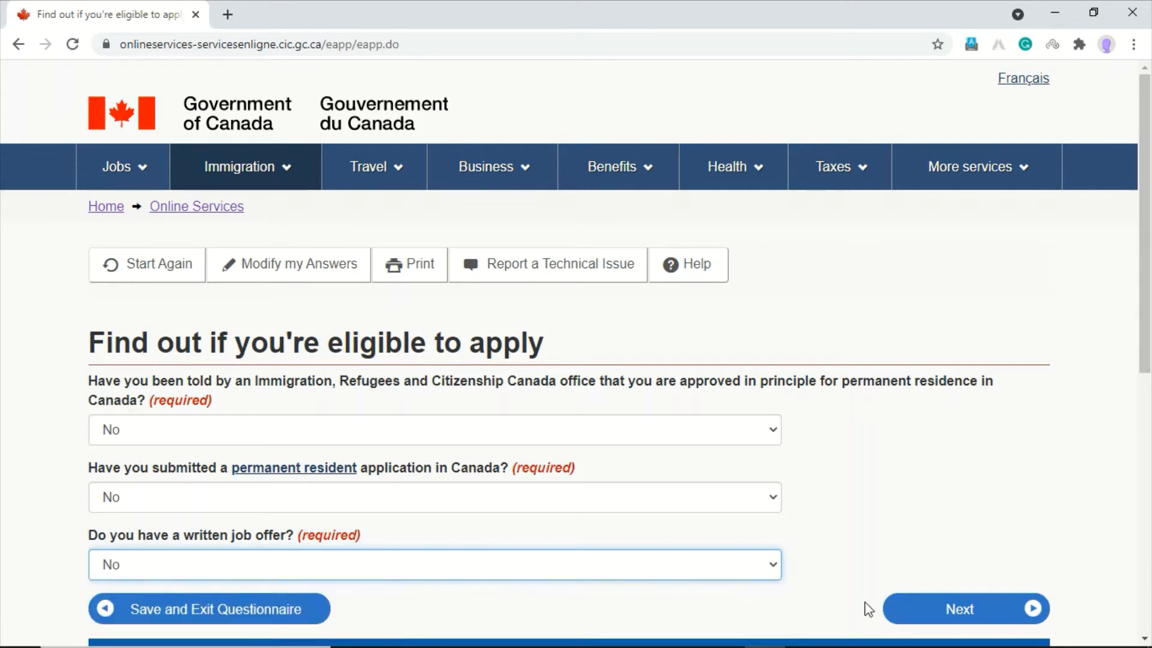
click(902, 602)
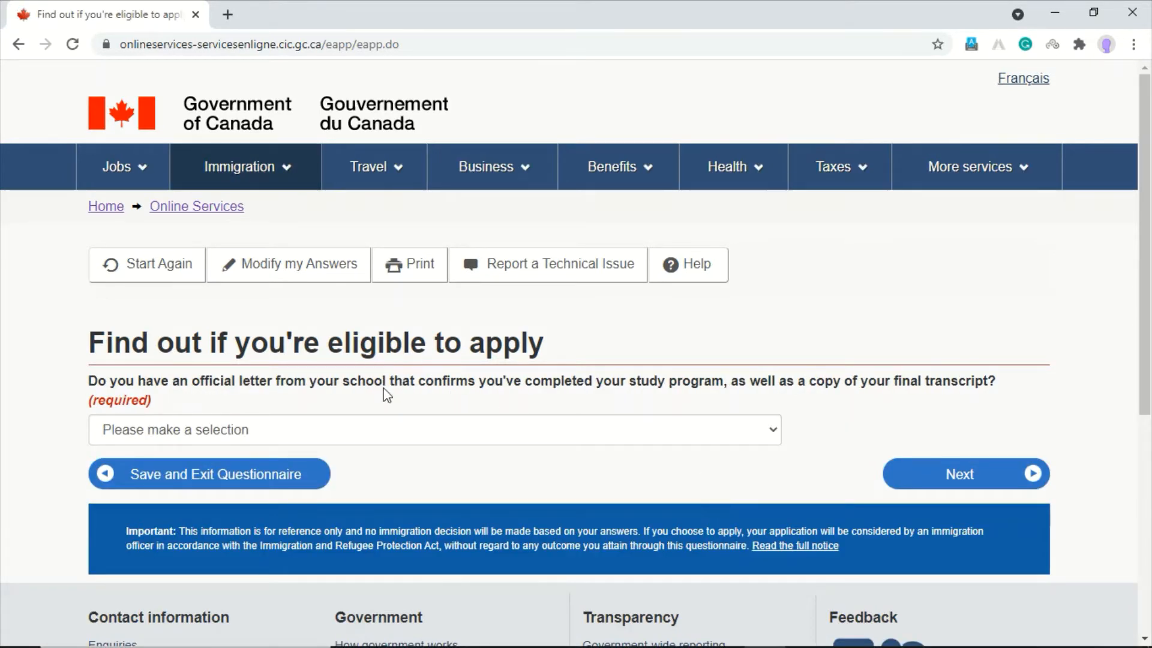
- Answer Yes to having the school completion letter and transcript
click(593, 430)
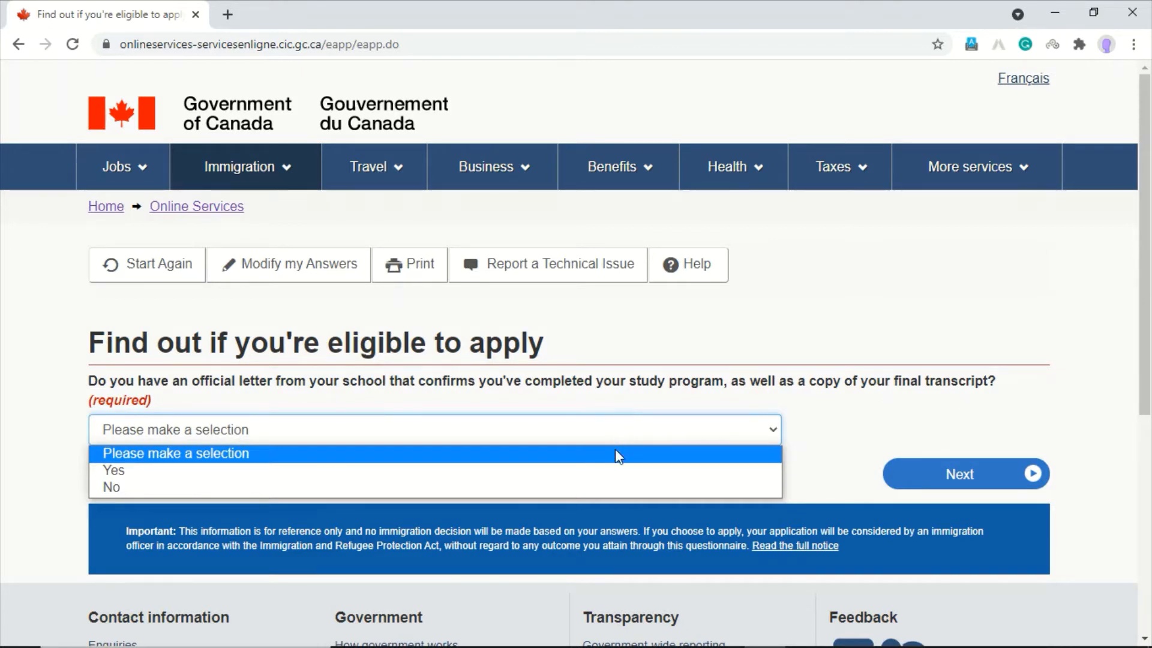
click(618, 473)
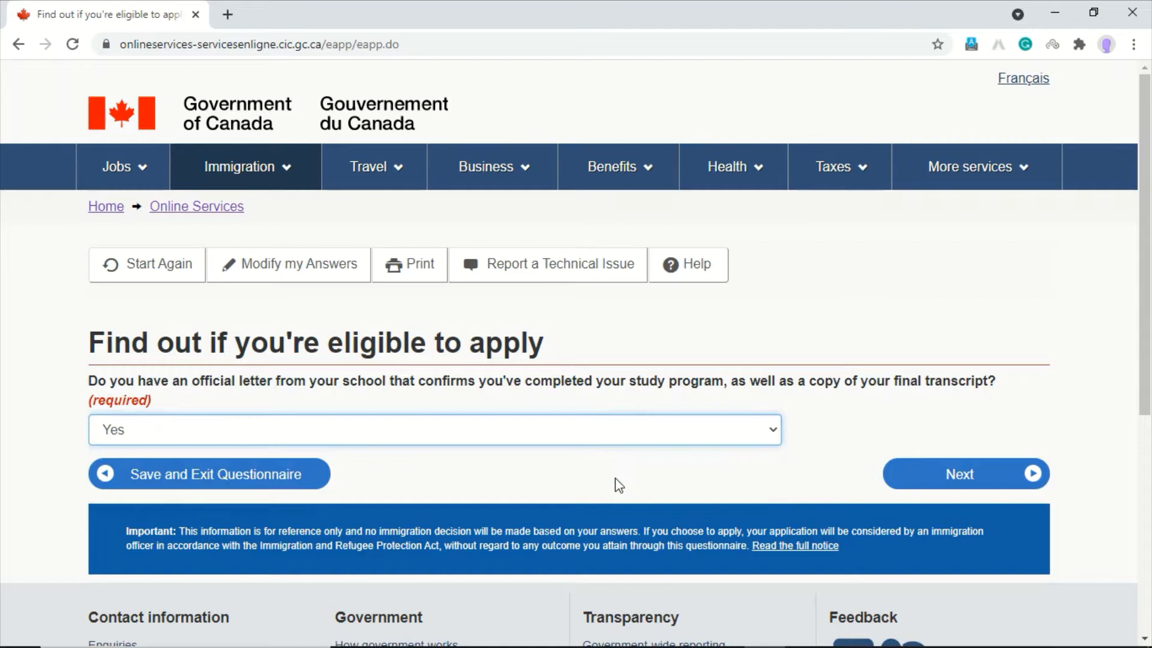
click(939, 478)
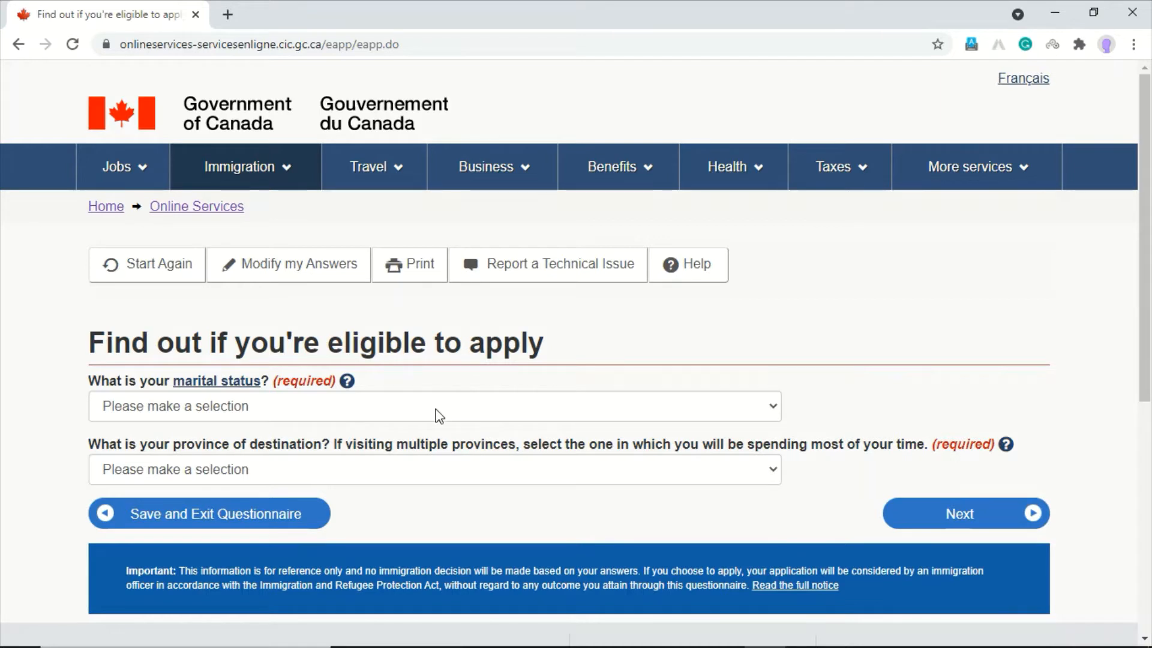
- Set marital status to Never Married/Single and destination province to New Brunswick, then submit
click(436, 409)
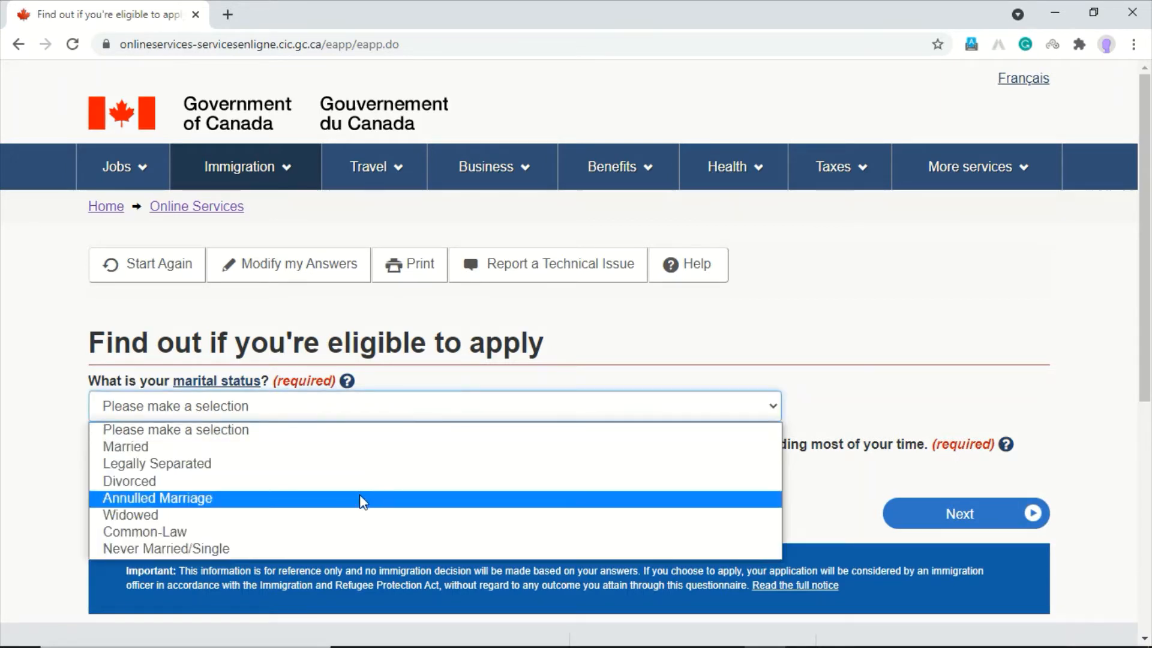
click(313, 546)
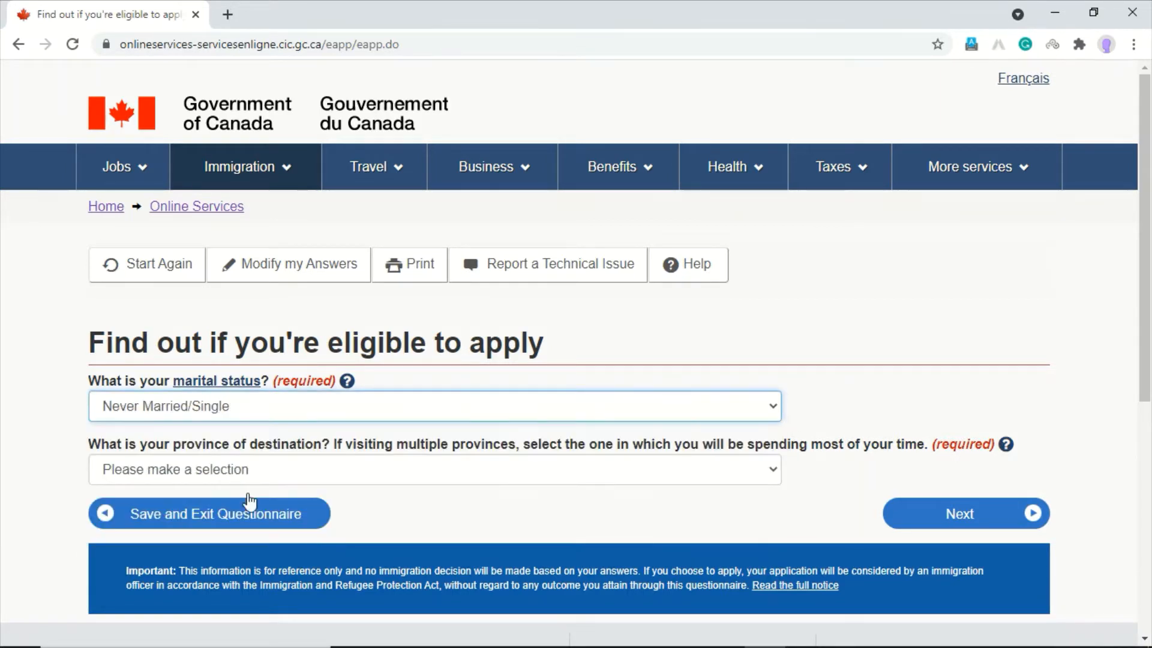
click(193, 465)
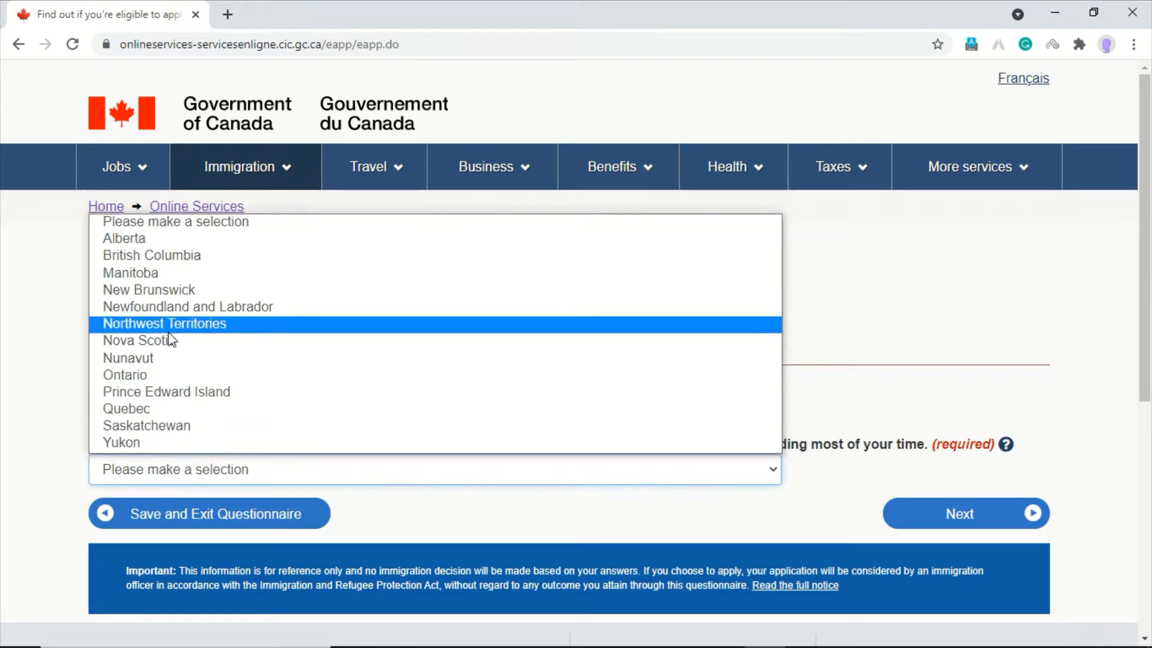
click(150, 290)
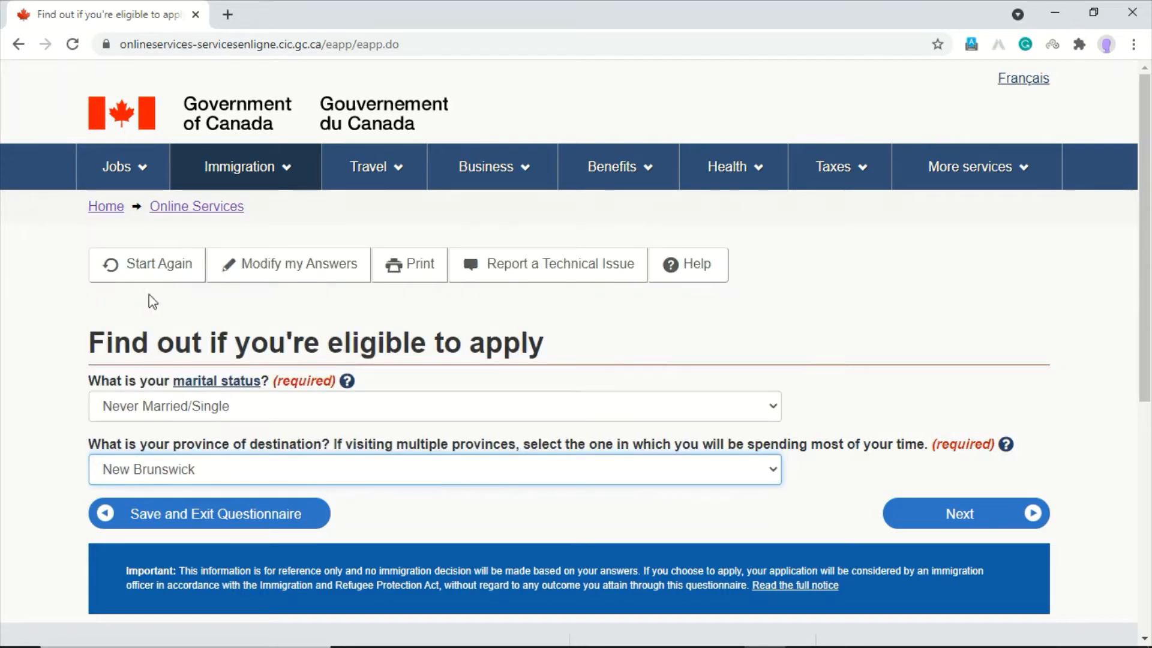
click(918, 523)
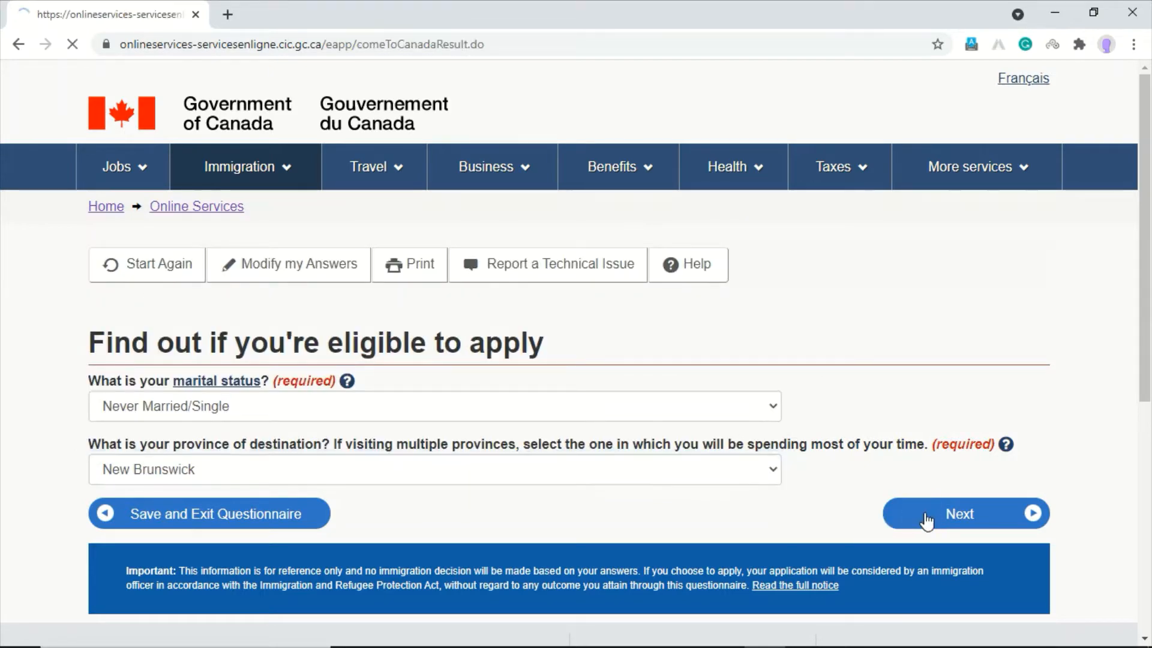
- Continue with the Post-Graduate Work Permit - in Canada result and start its personal checklist
scroll(694, 460, down, 5)
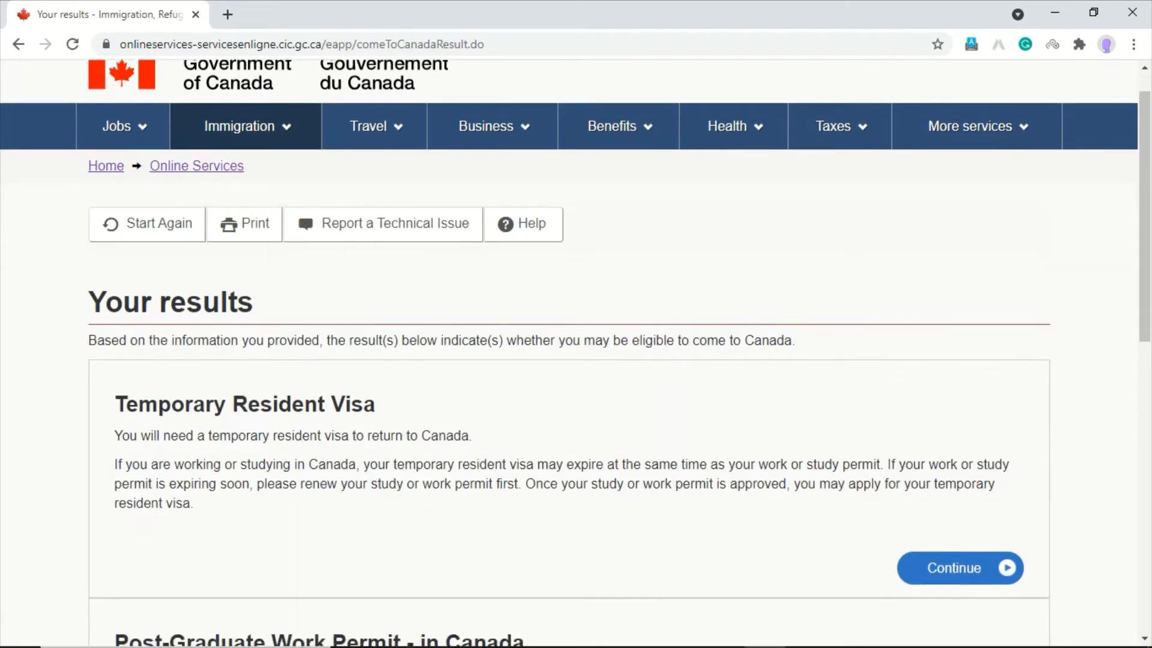
scroll(694, 460, up, 2)
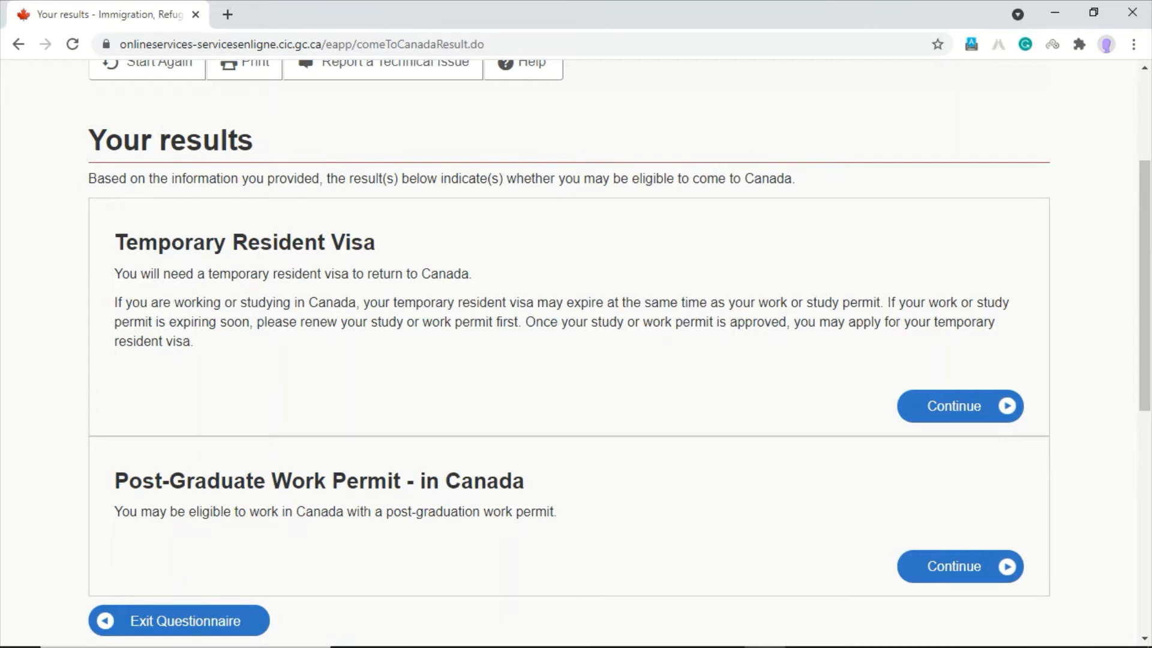
click(993, 576)
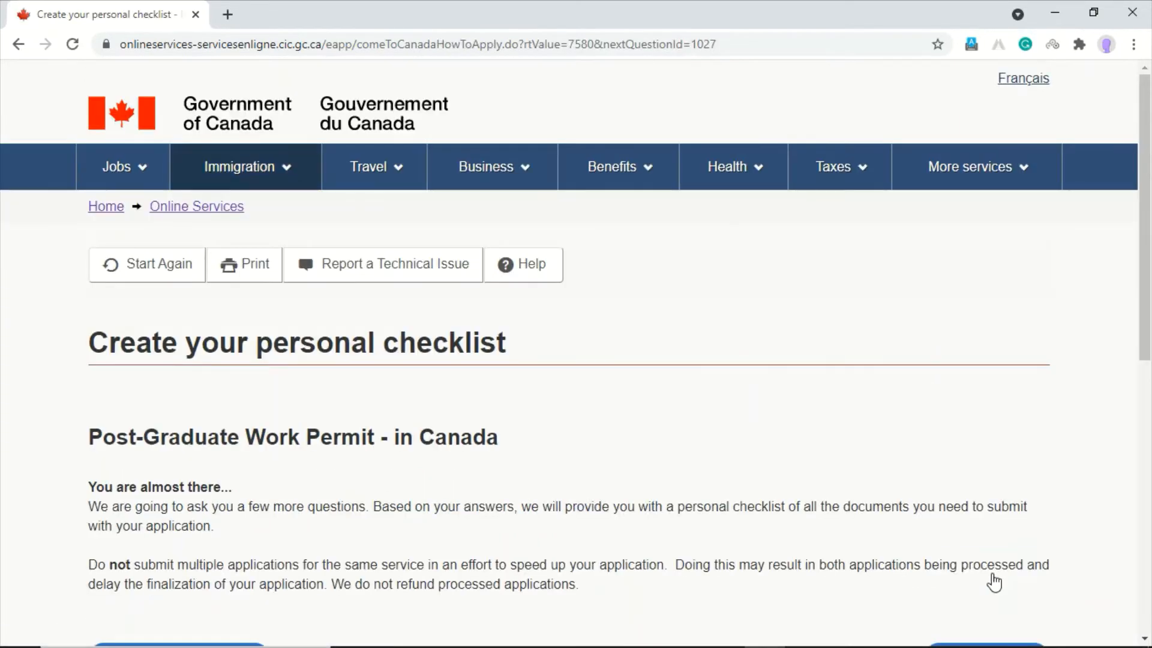
scroll(993, 580, down, 5)
scroll(993, 581, up, 1)
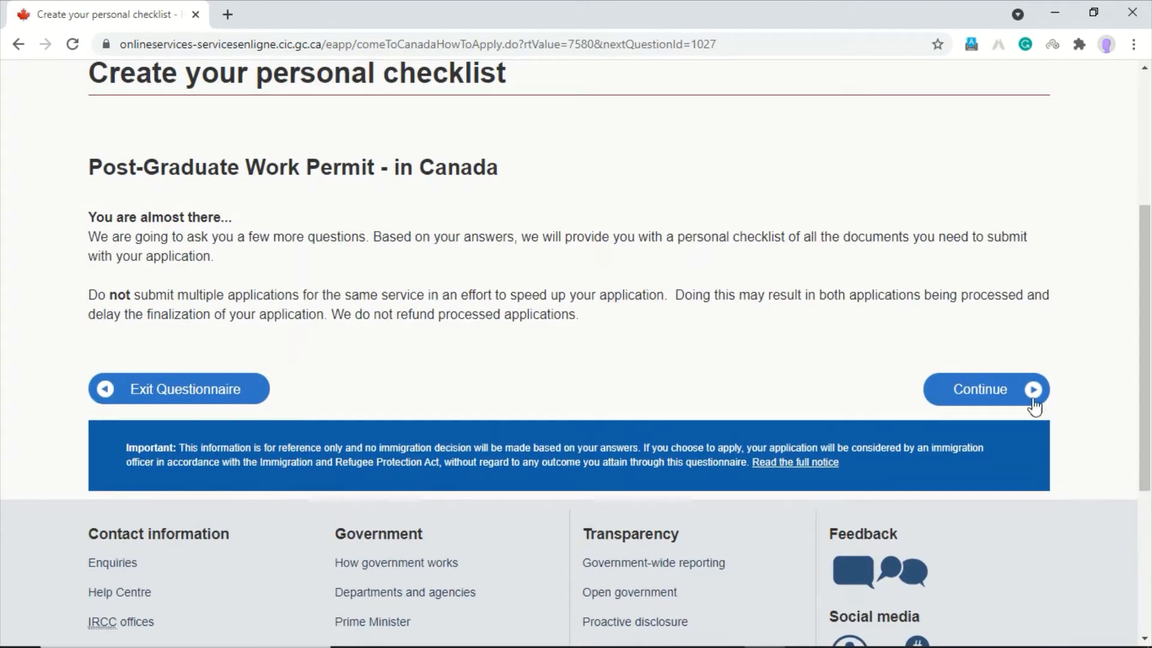
click(1008, 391)
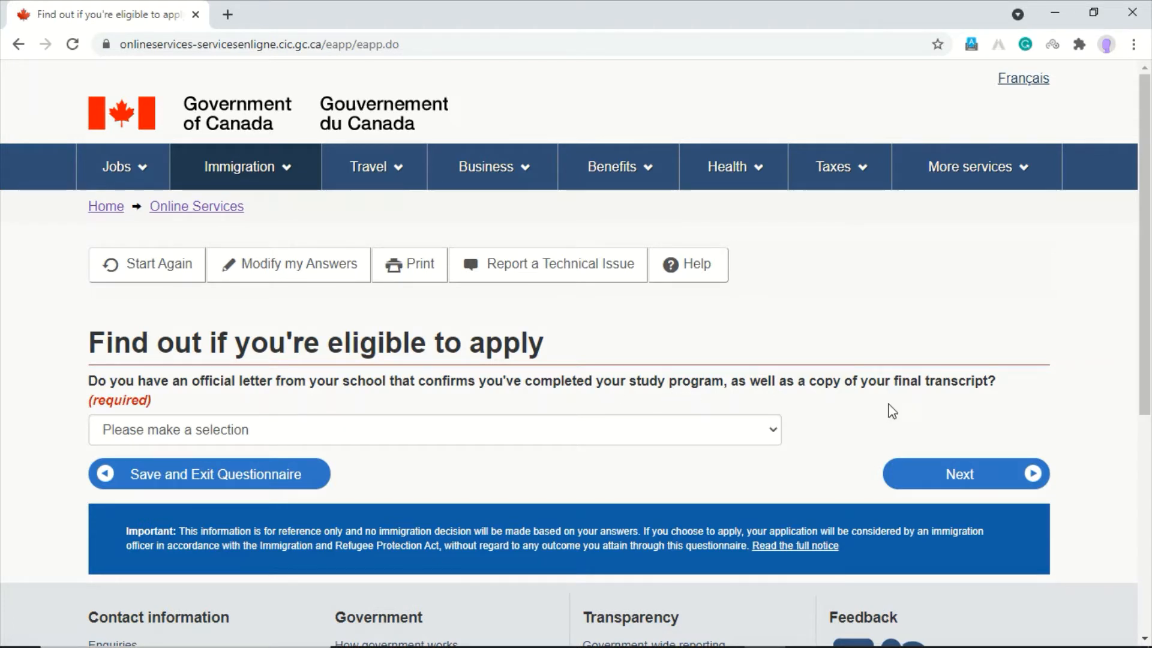
- Answer Yes to having the school letter and continue
click(684, 426)
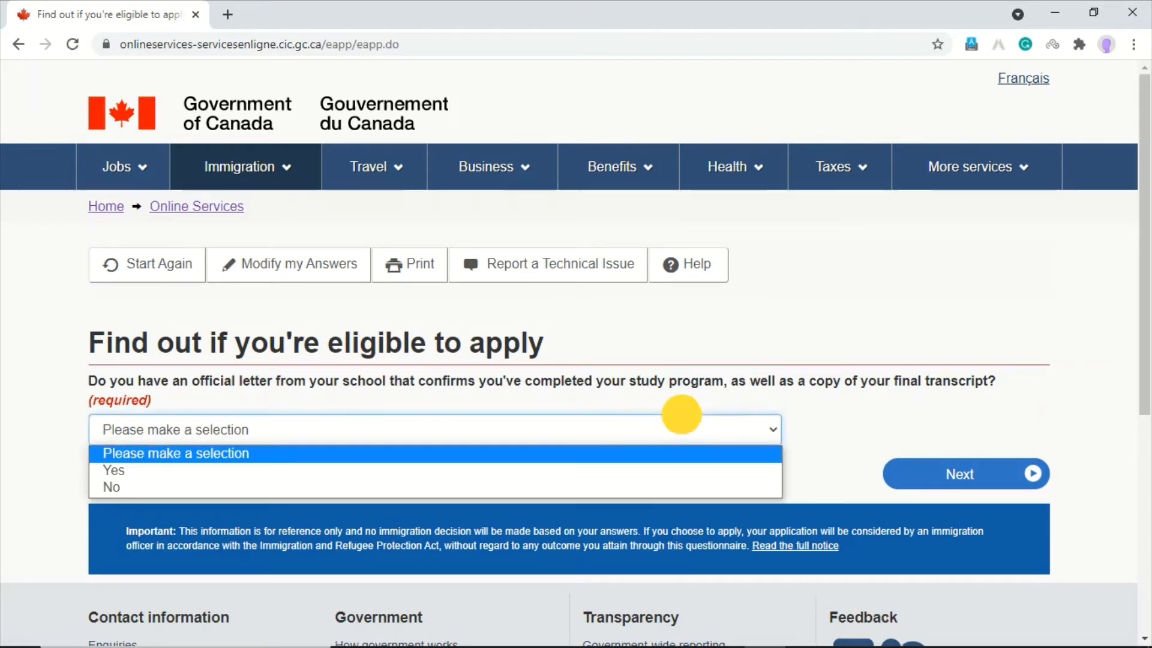
click(641, 476)
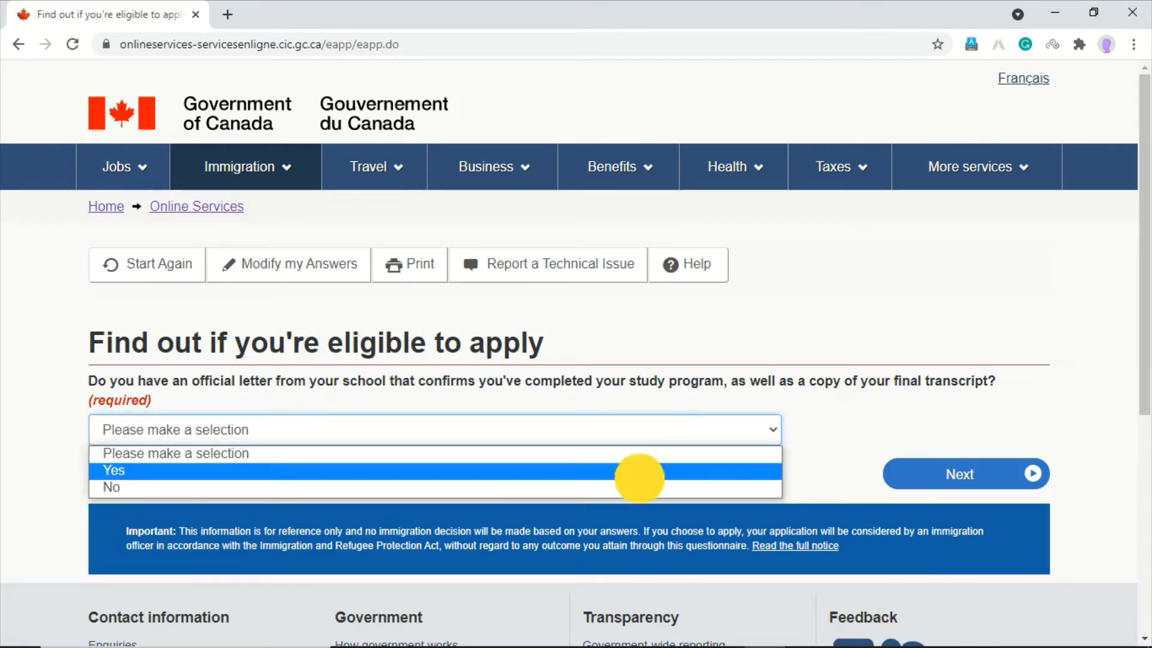
click(976, 484)
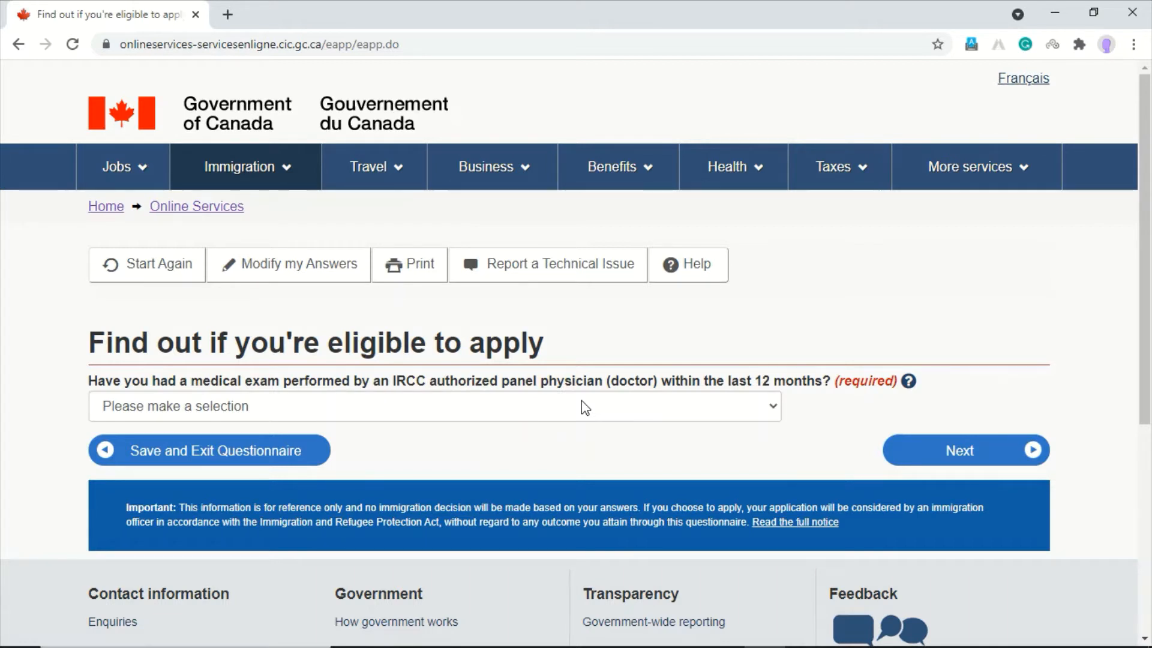
- Answer No to a recent medical exam and No to living in a designated country
click(581, 407)
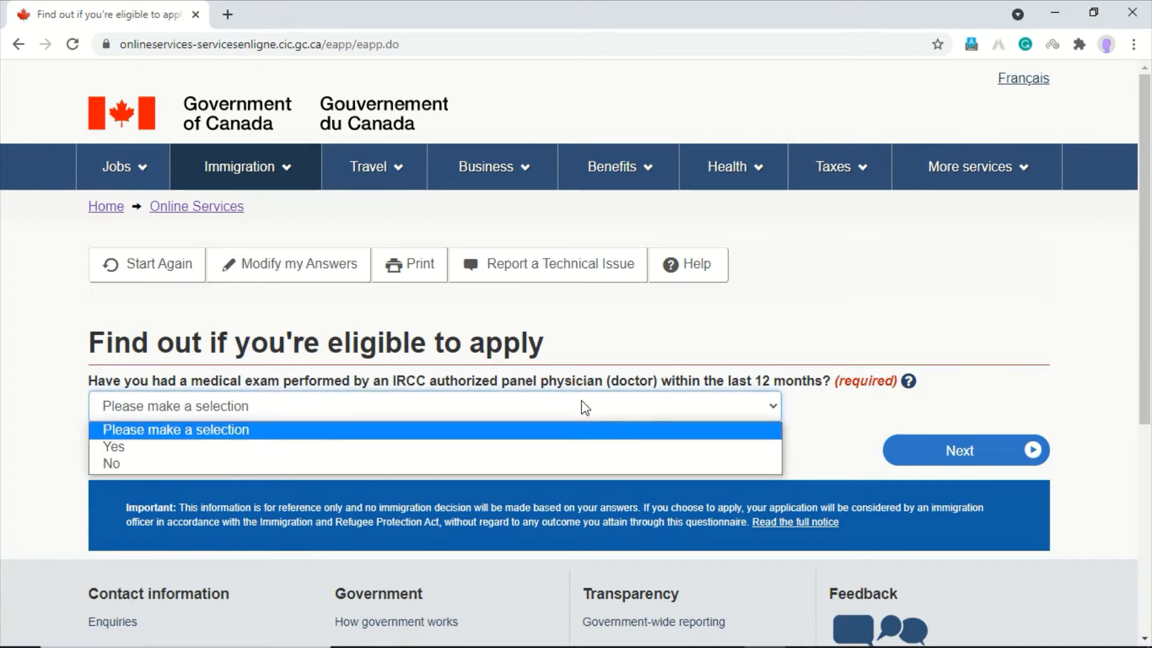
click(557, 463)
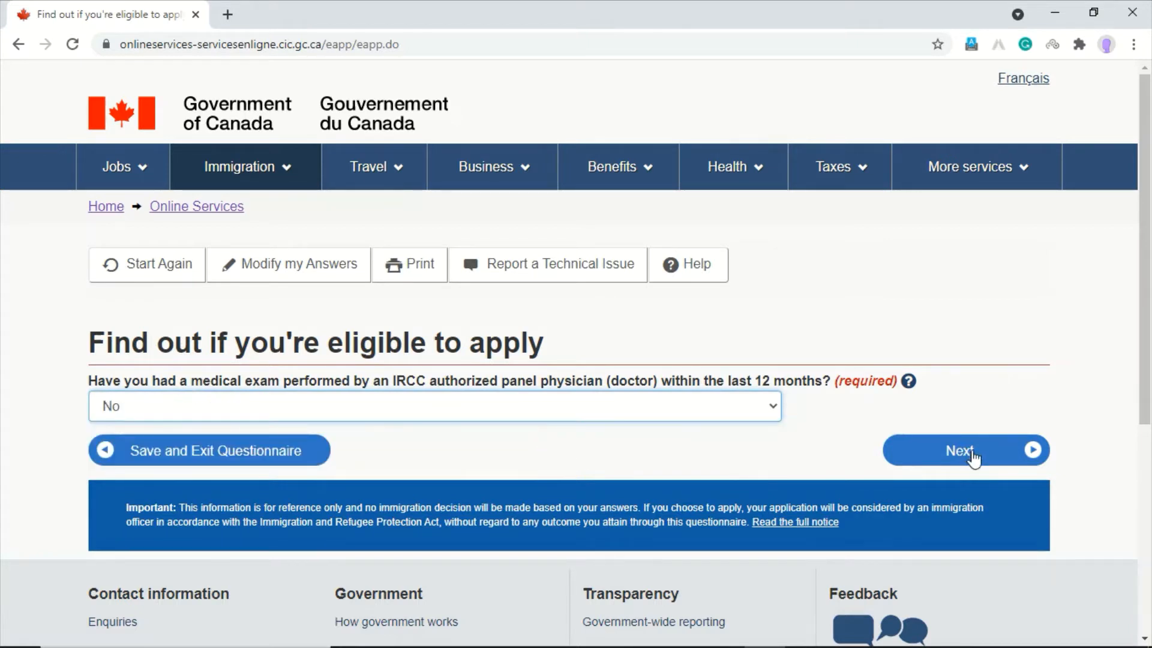
click(946, 461)
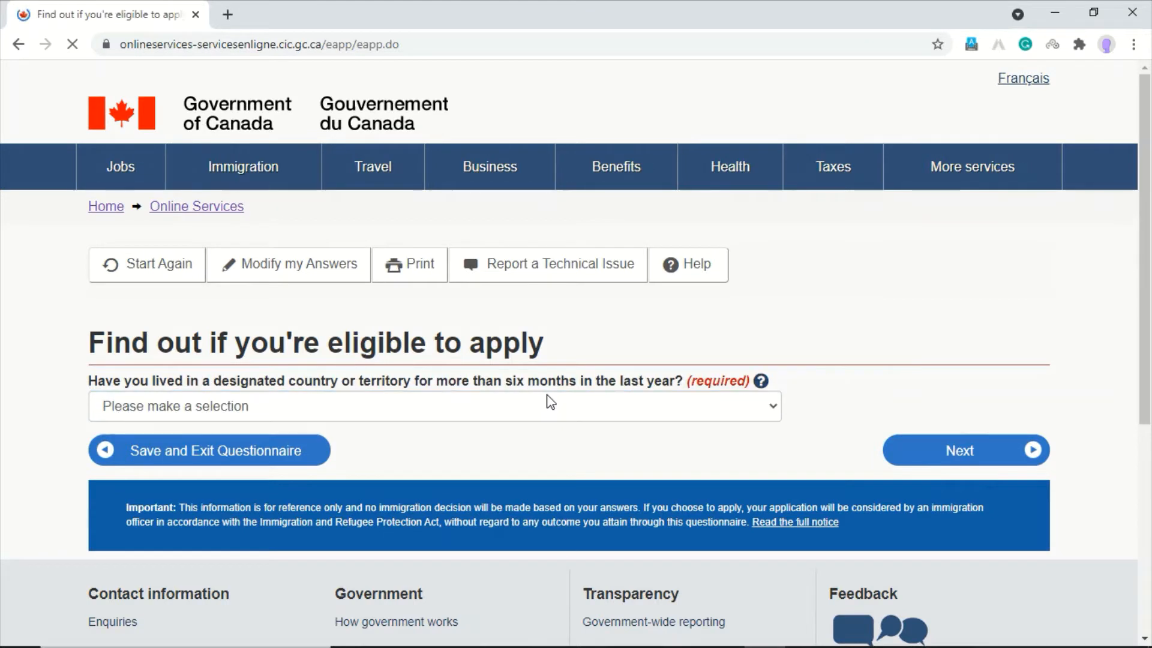
click(341, 413)
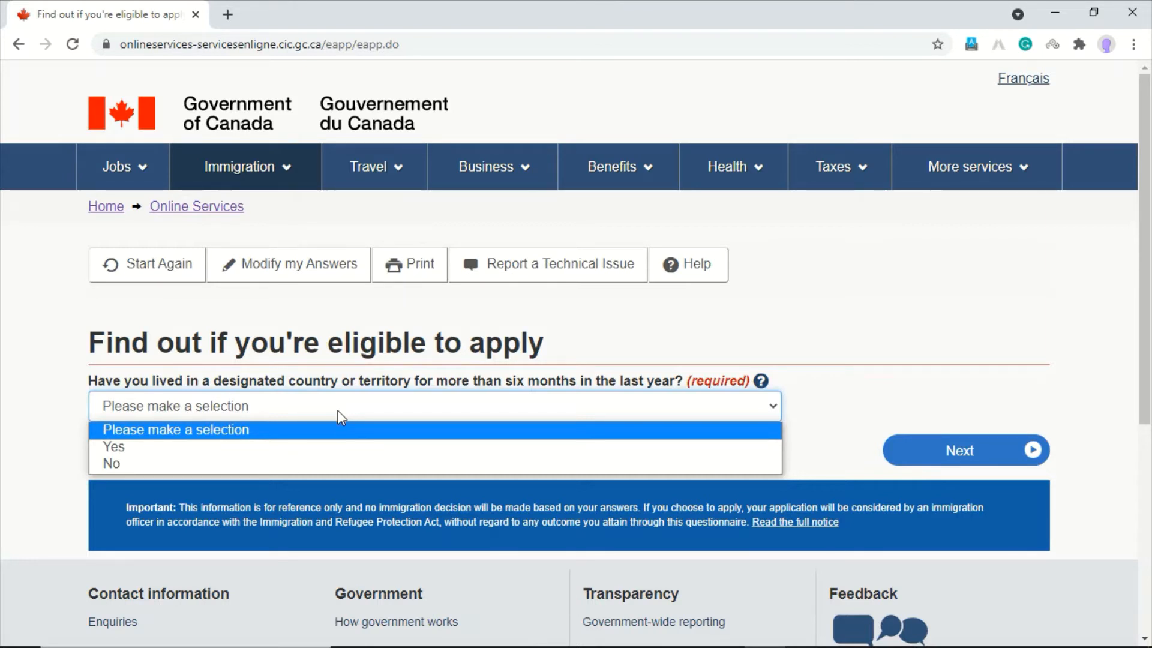
click(337, 465)
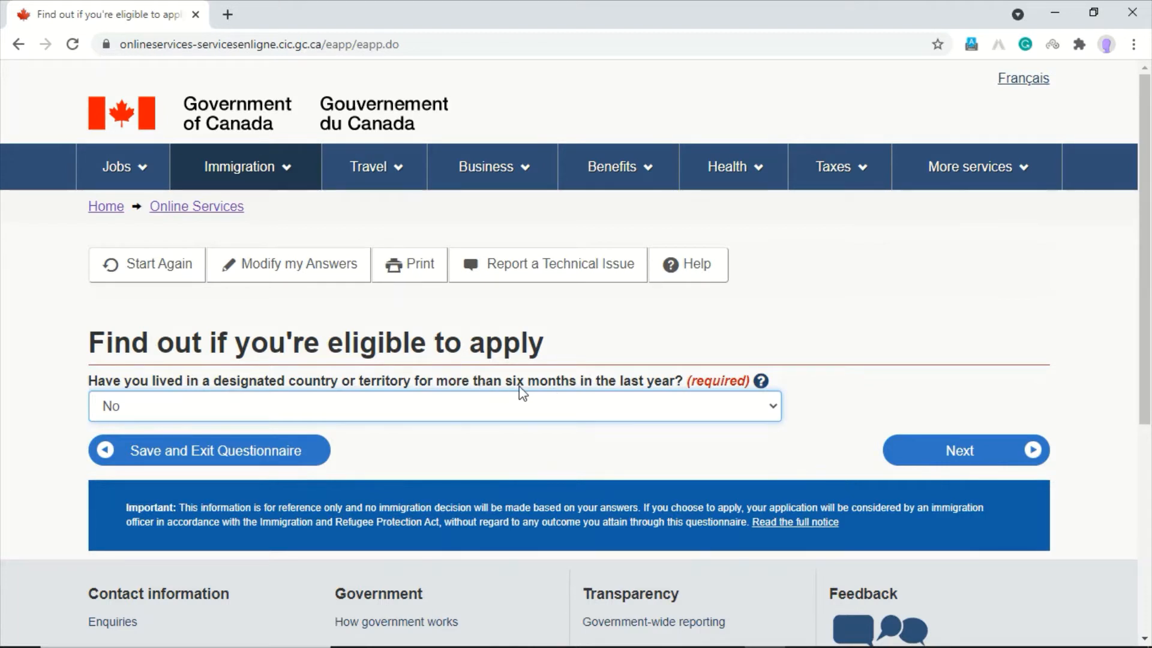
click(965, 457)
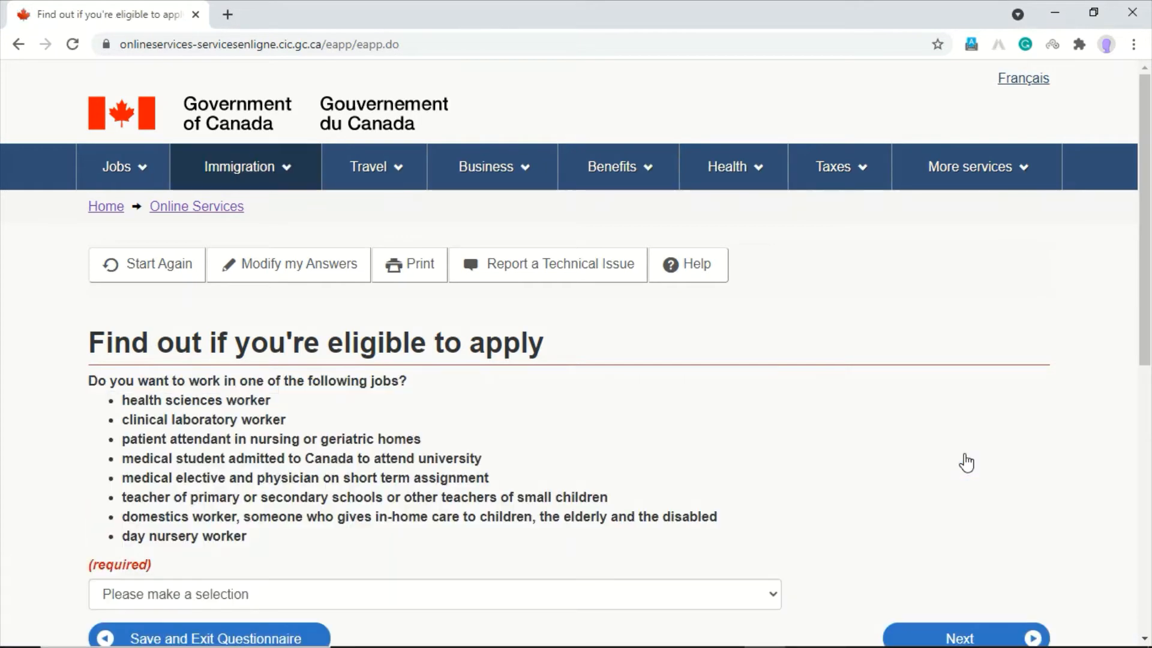
- Answer No to working in the listed health or childcare jobs and No to applying for a family member
scroll(965, 462, down, 3)
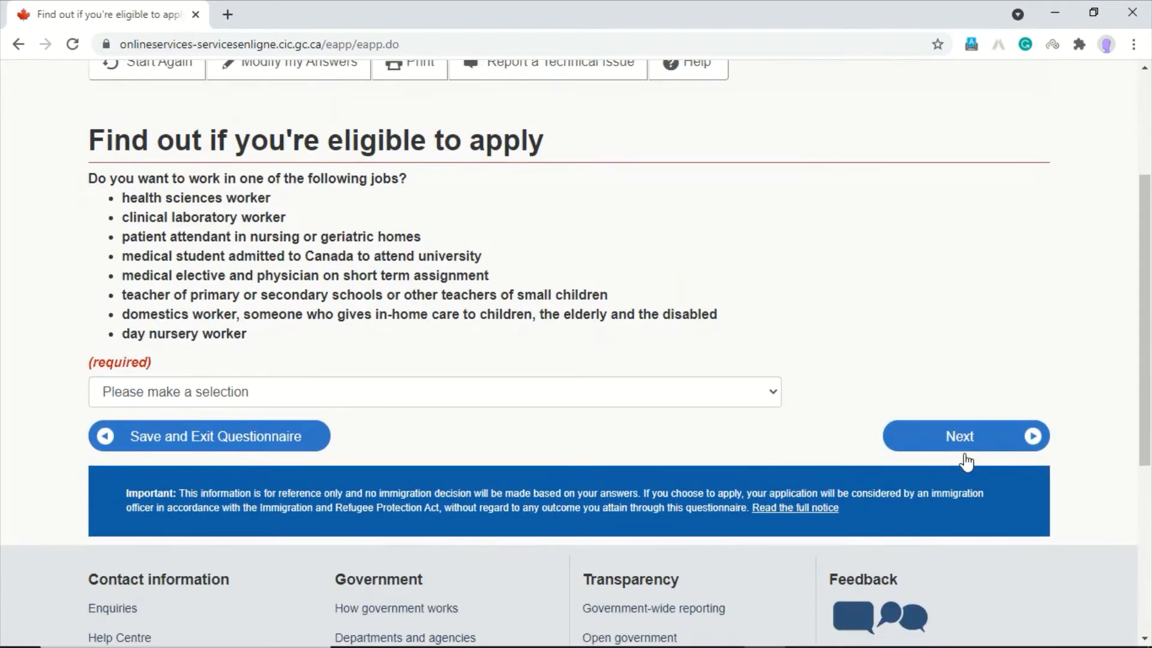
click(509, 393)
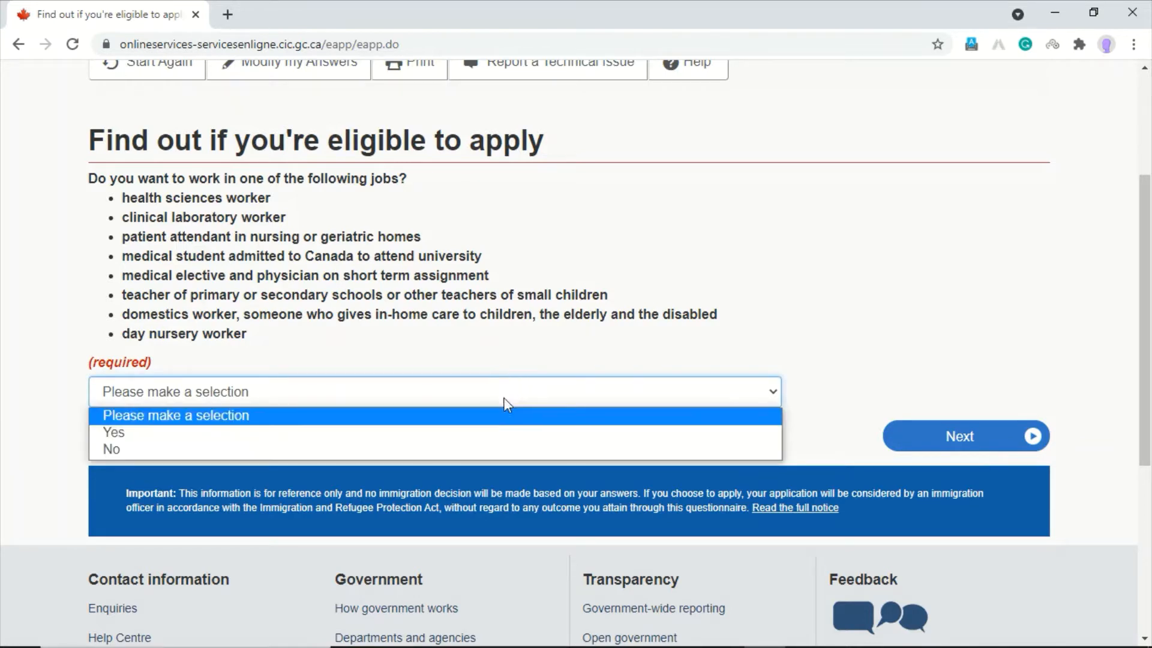
click(492, 449)
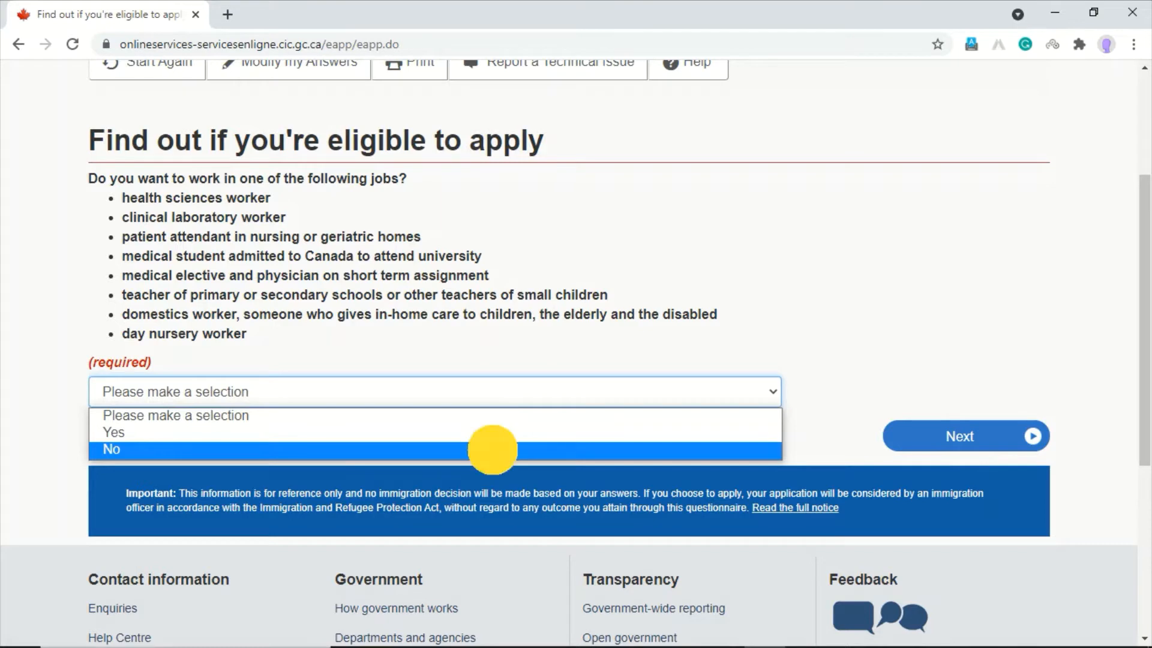
click(952, 432)
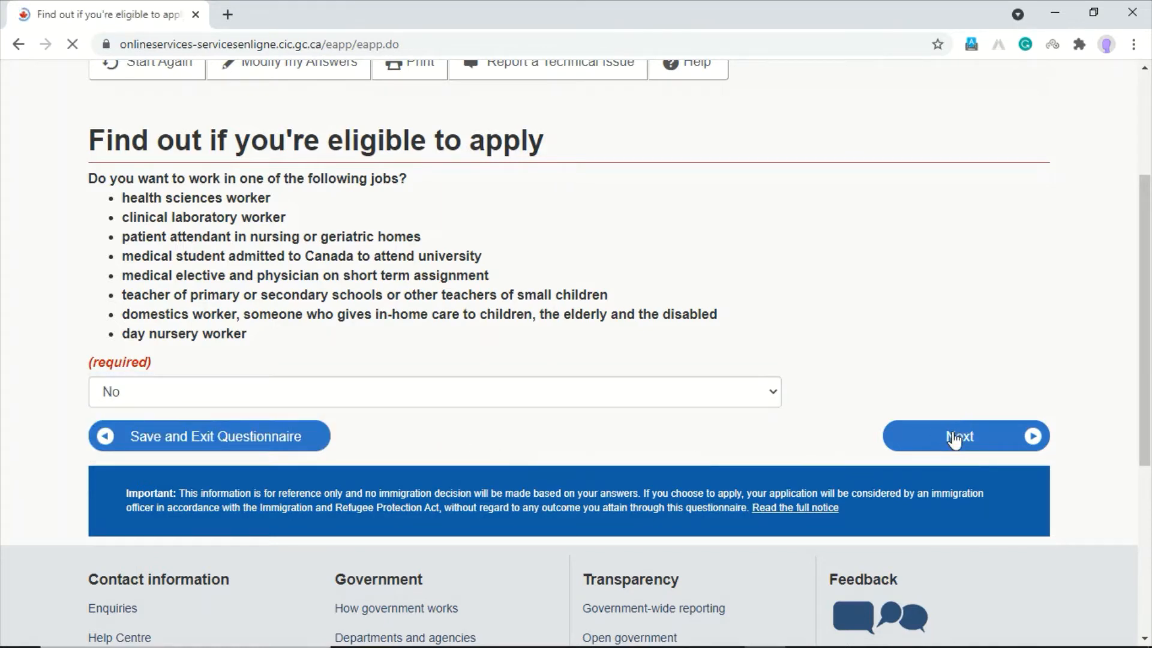
click(427, 409)
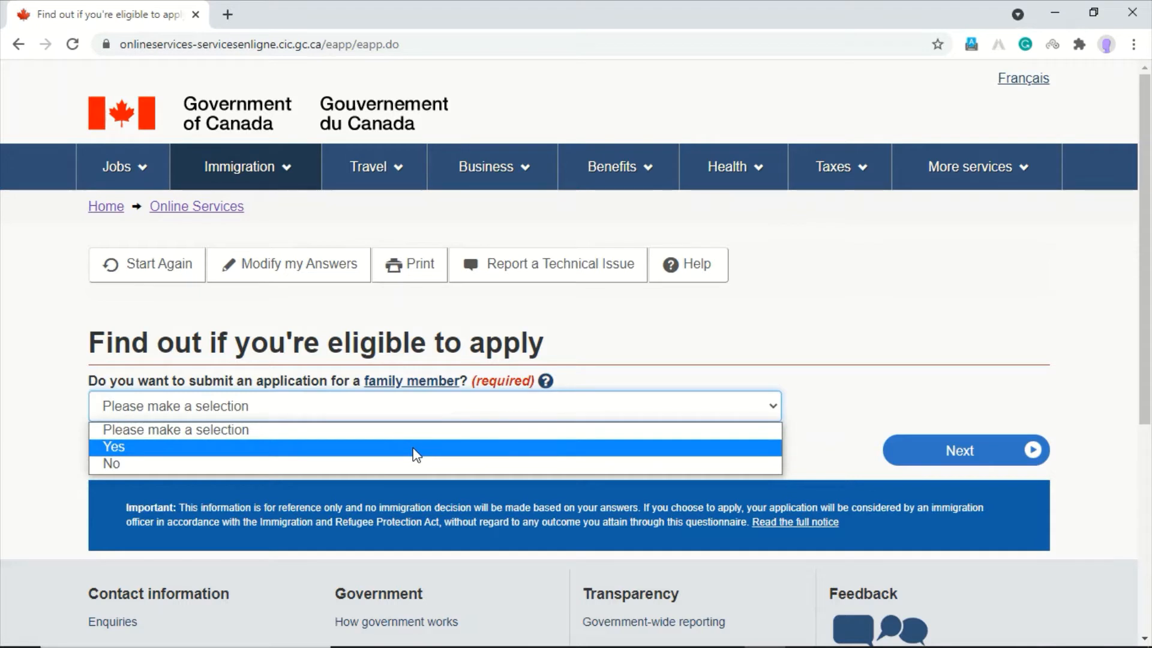
click(408, 465)
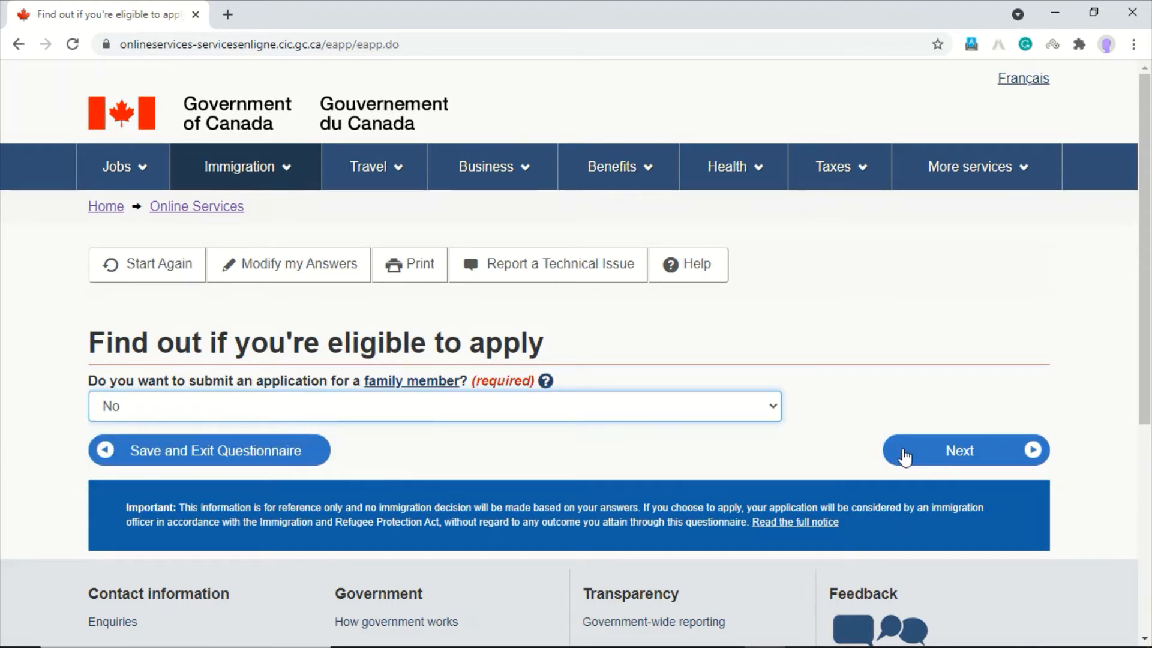
- Answer No to giving anyone access to the application and Yes to having given biometrics
click(949, 455)
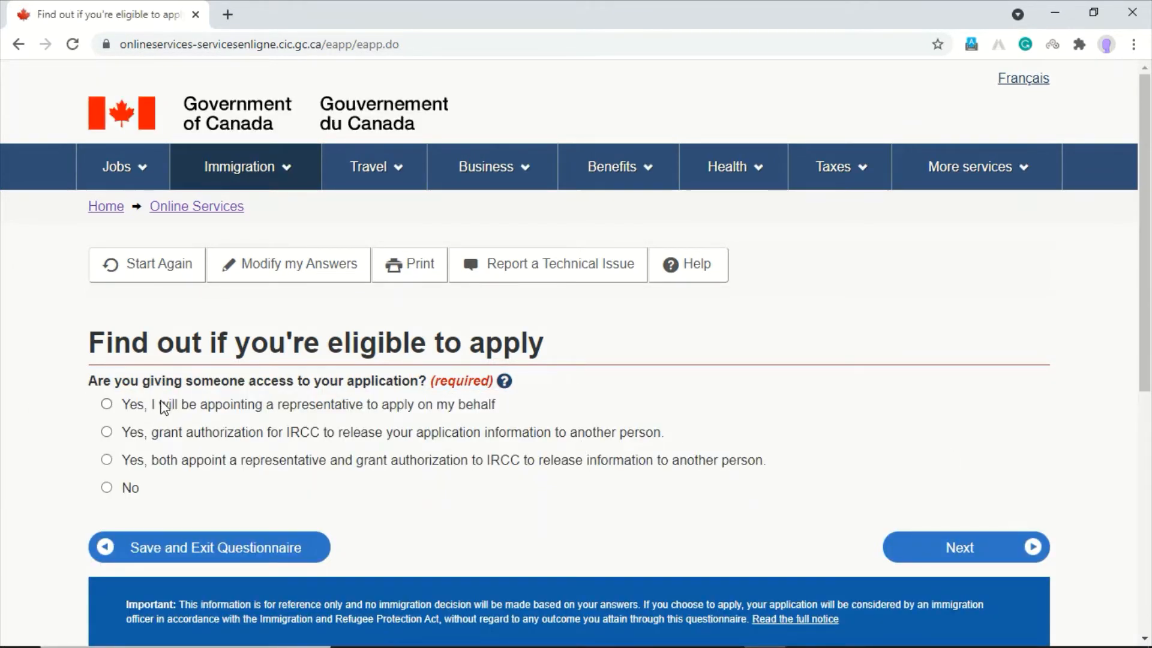
click(102, 498)
click(106, 491)
click(1009, 556)
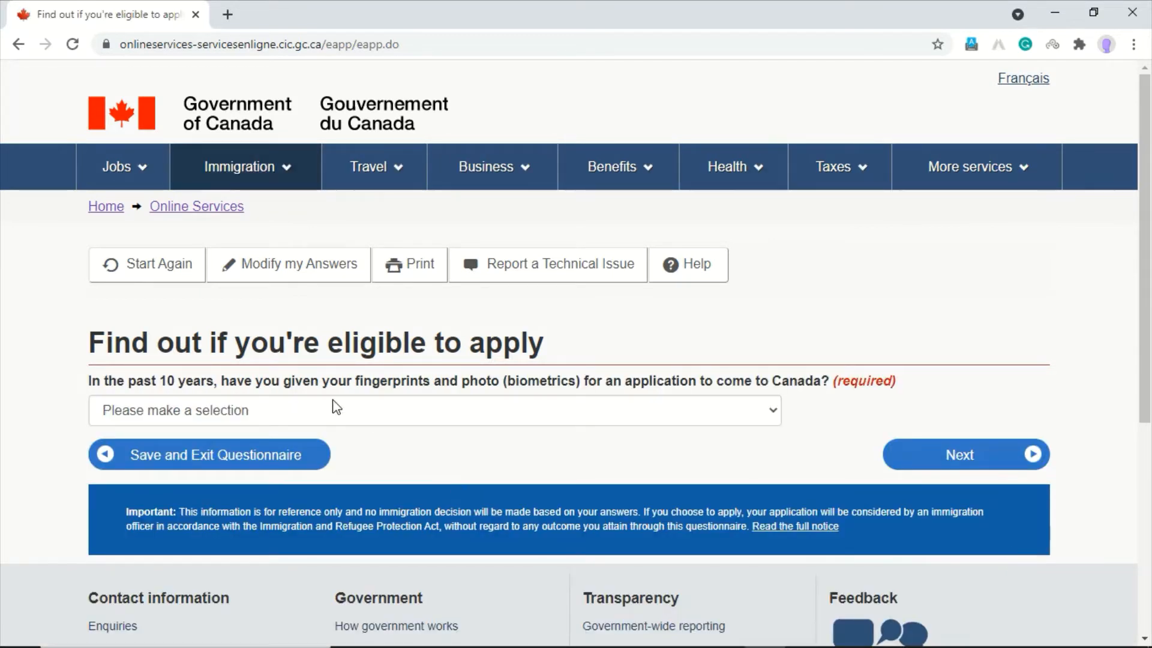
click(336, 408)
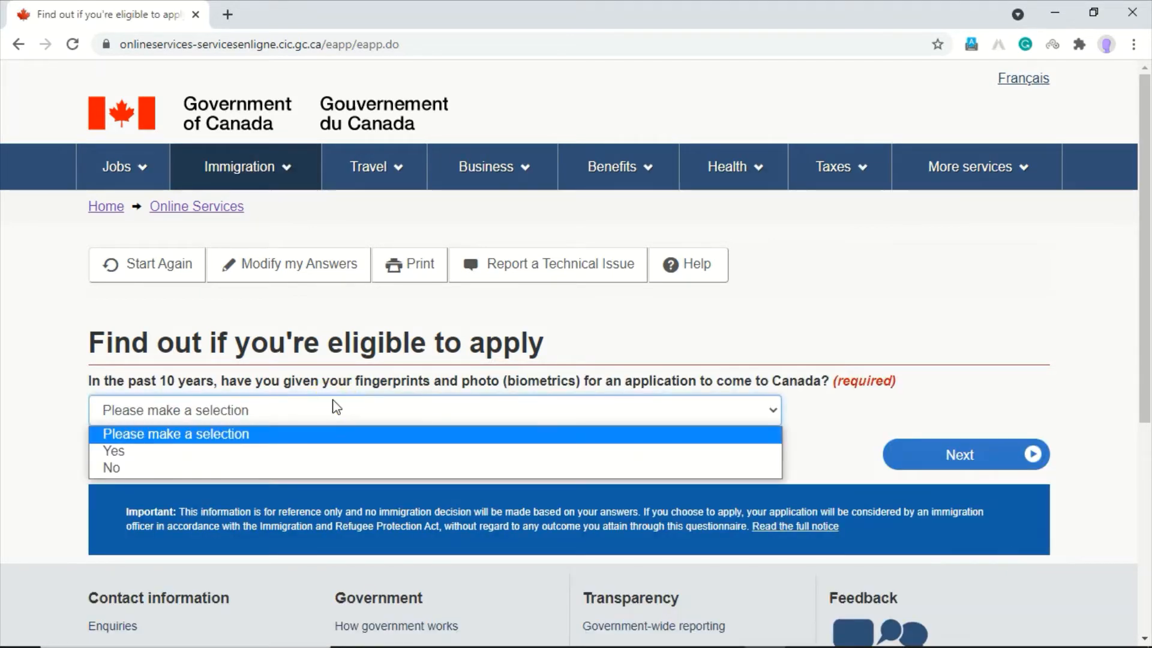
click(337, 451)
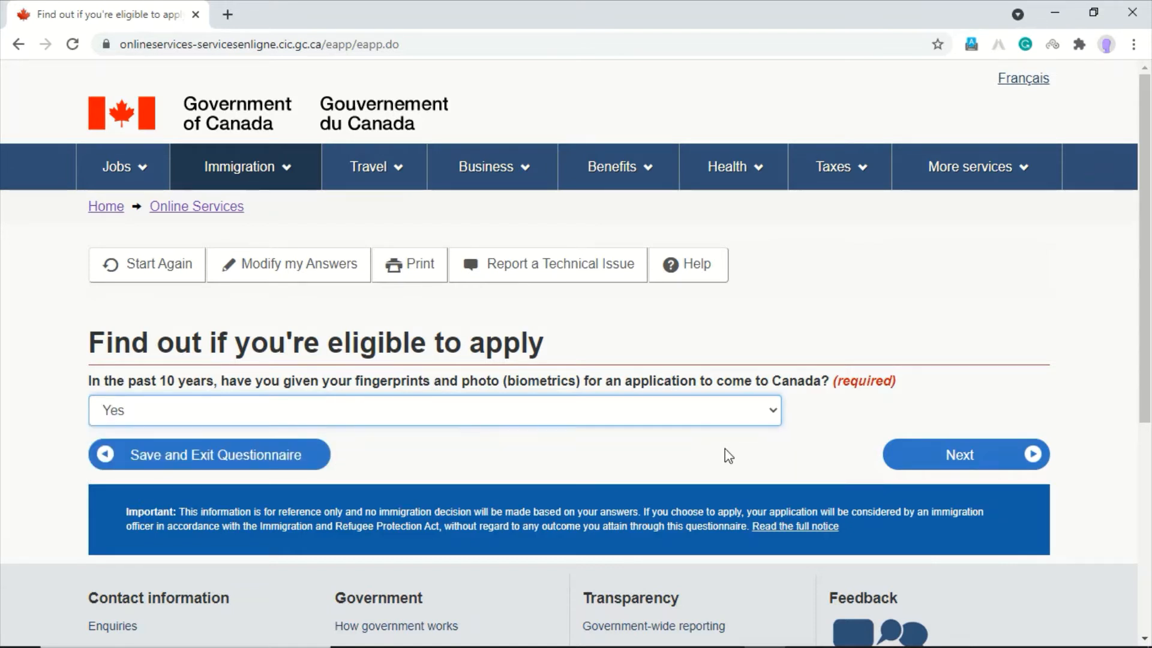
click(941, 452)
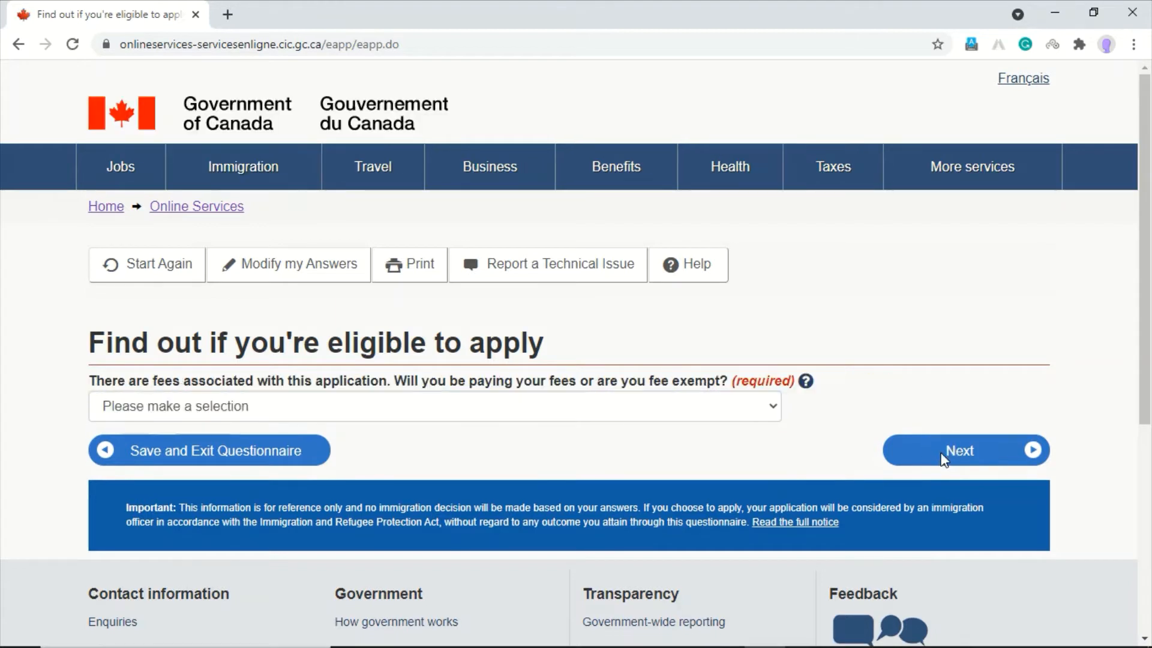
- Answer Yes to paying the fees, making digital copies and paying online, reaching Review your answers
click(517, 405)
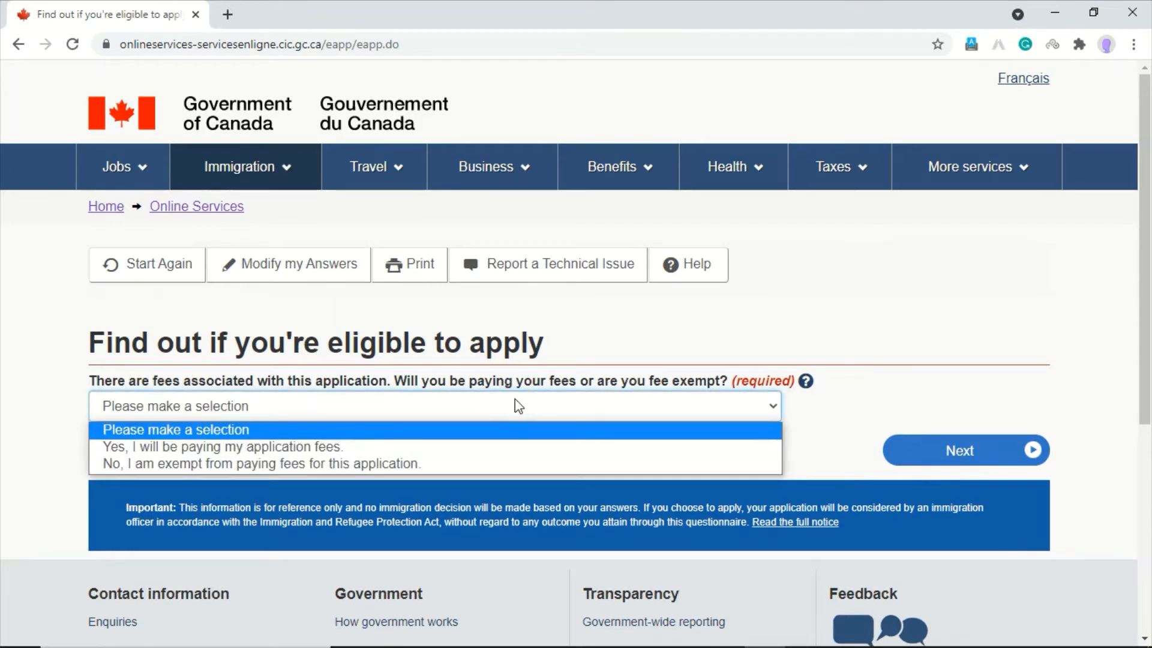
click(504, 447)
click(937, 459)
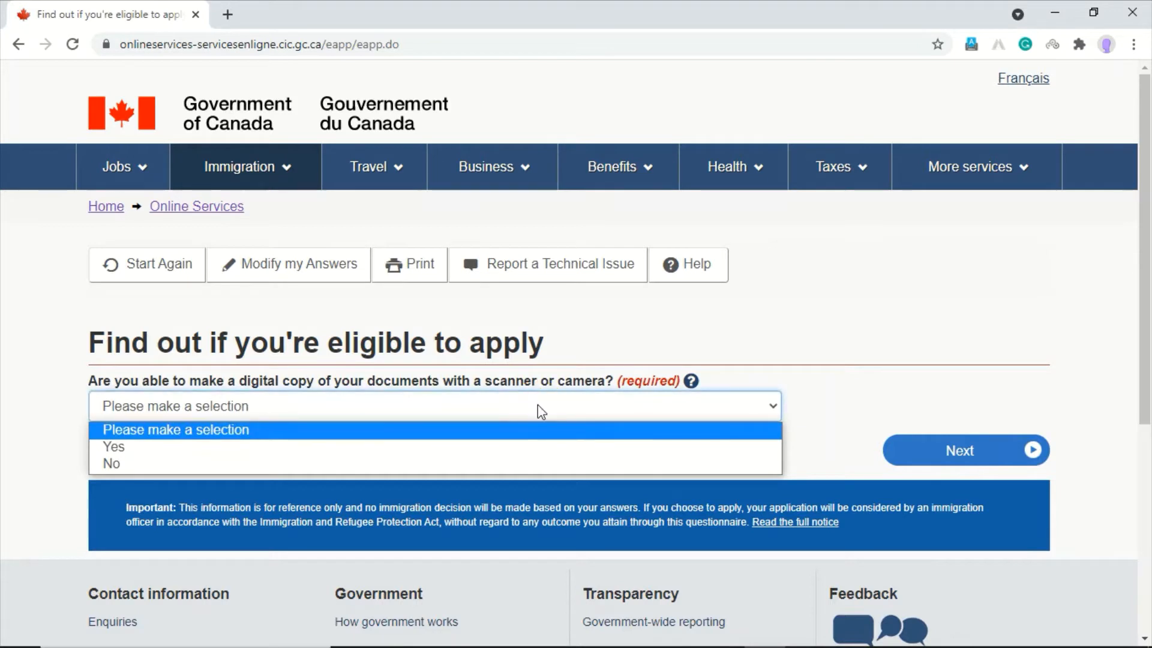
click(532, 454)
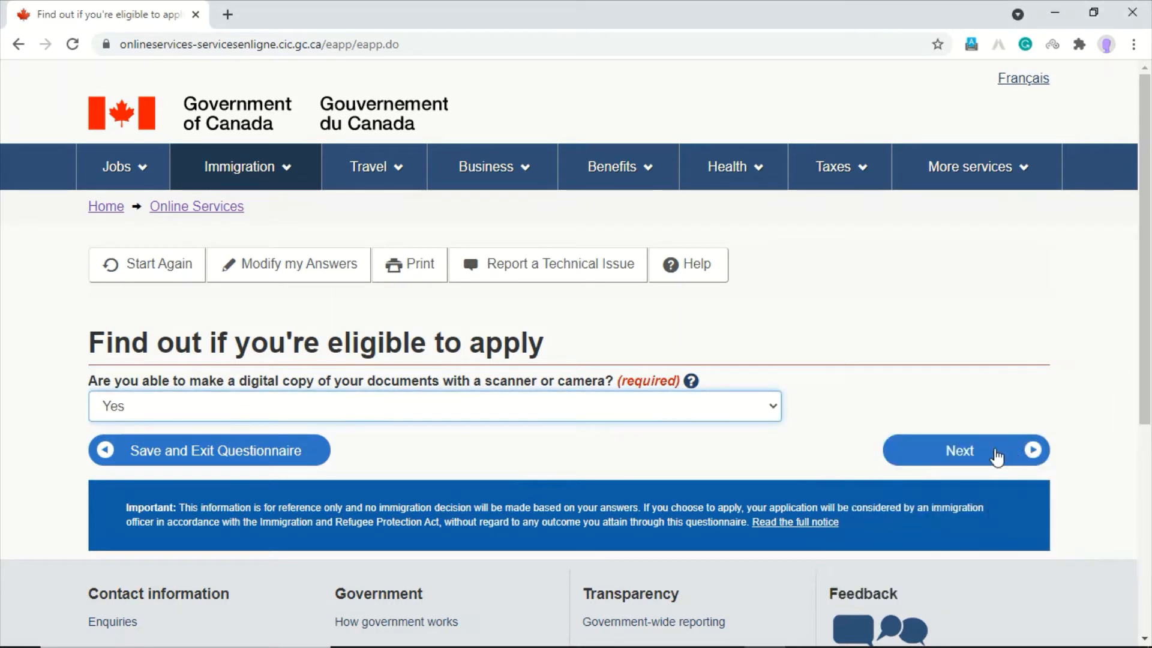
click(964, 450)
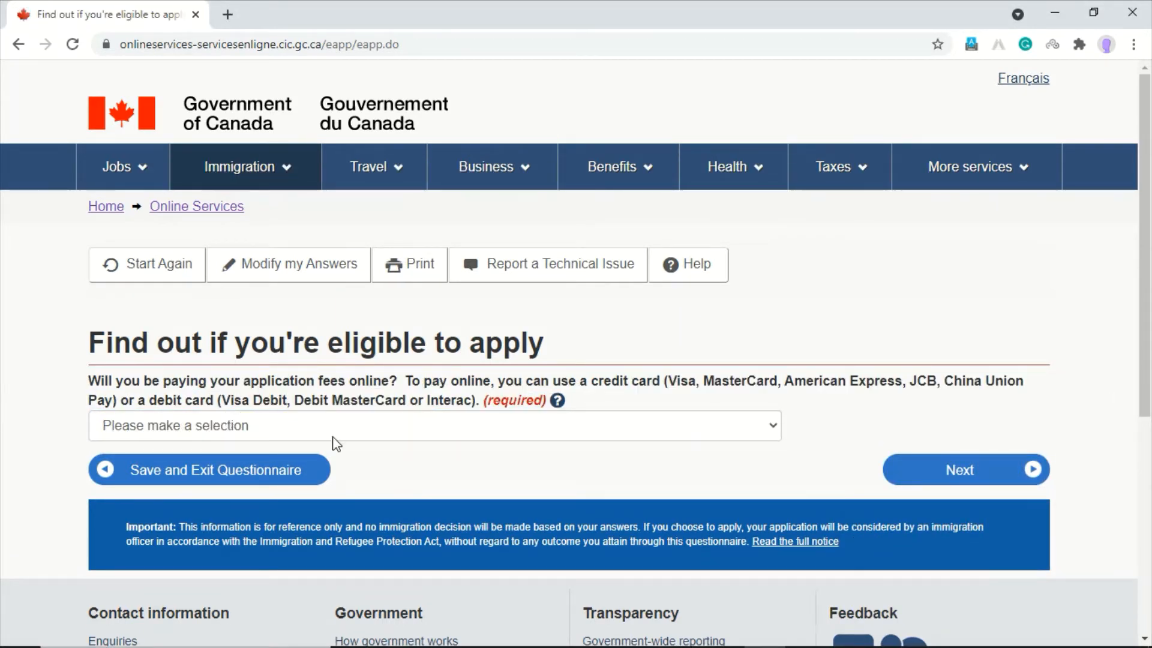
click(364, 433)
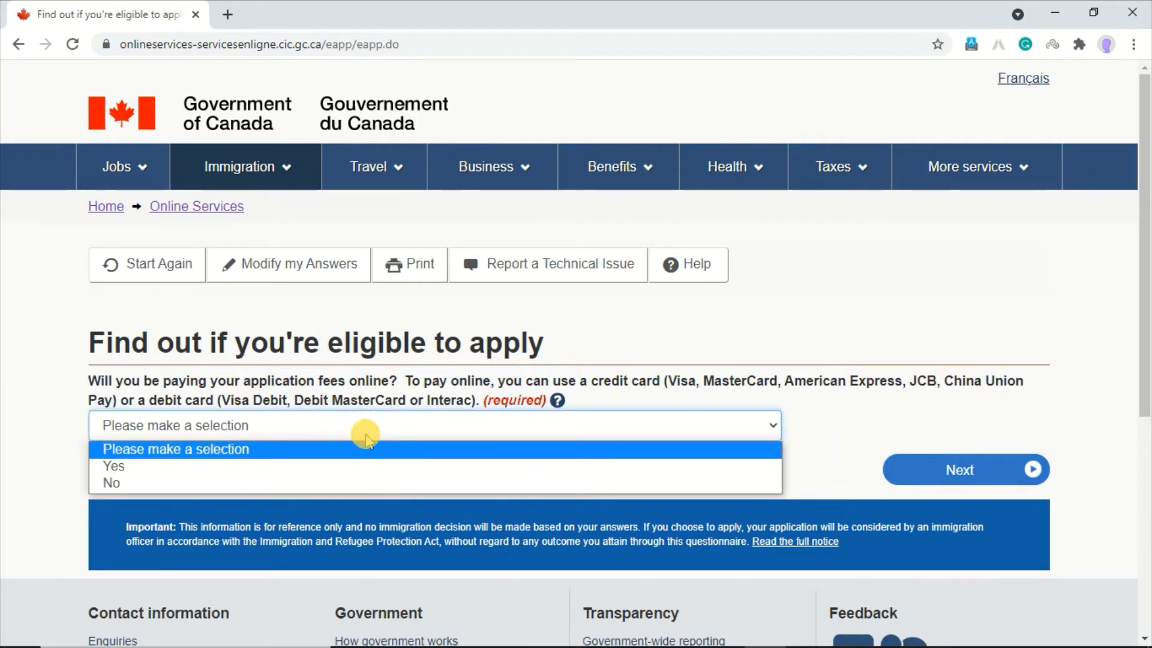
click(352, 471)
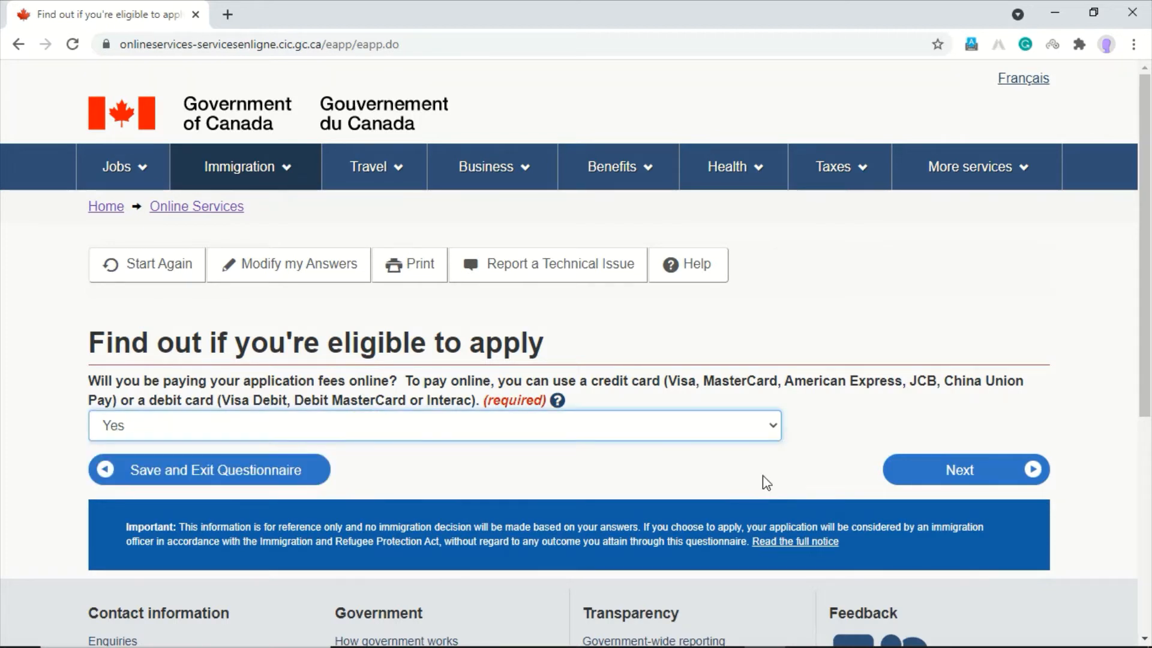
click(939, 467)
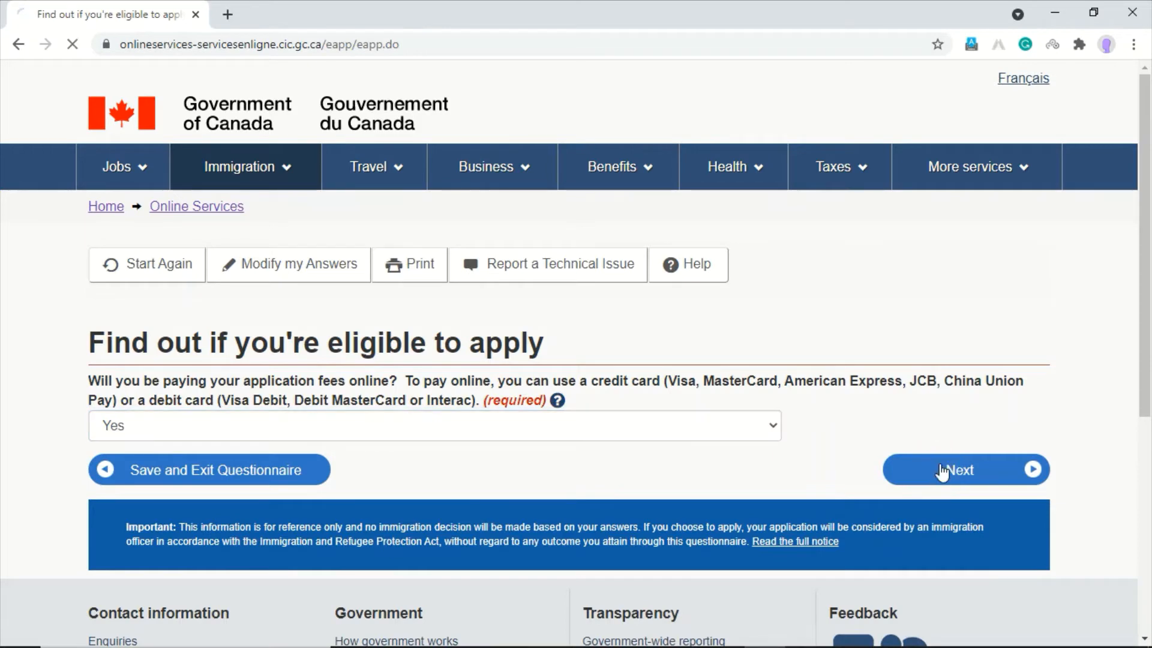
- Continue past Review your answers and Submitting your application to the documents-to-submit page
scroll(432, 420, down, 6)
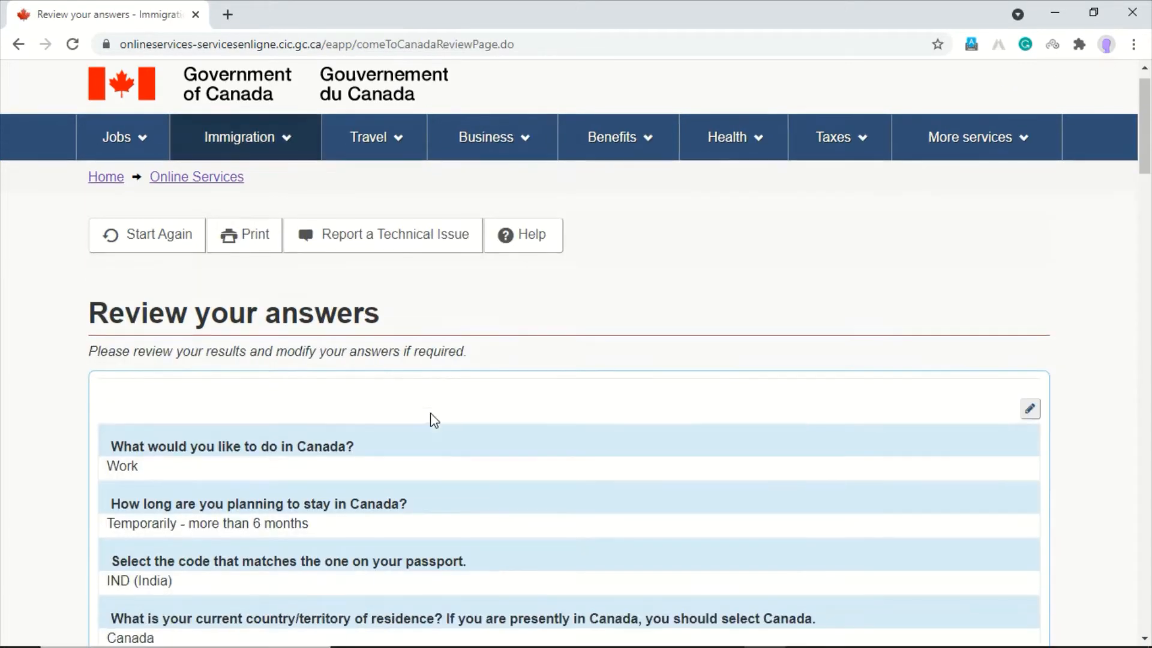
scroll(434, 420, down, 20)
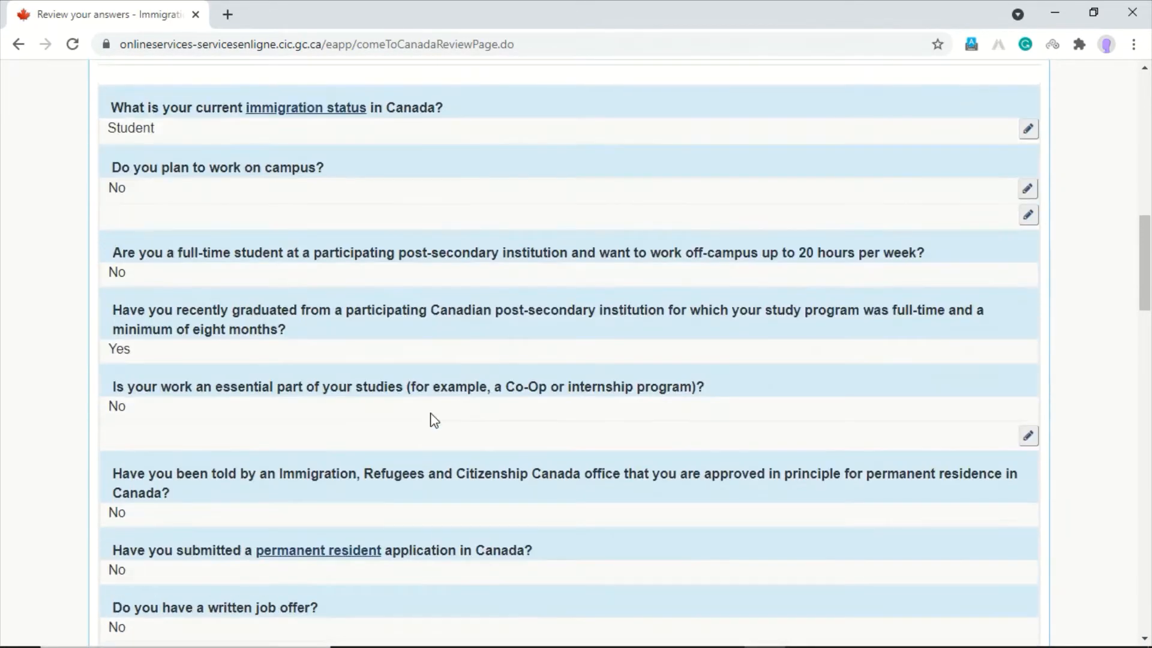
scroll(434, 420, down, 13)
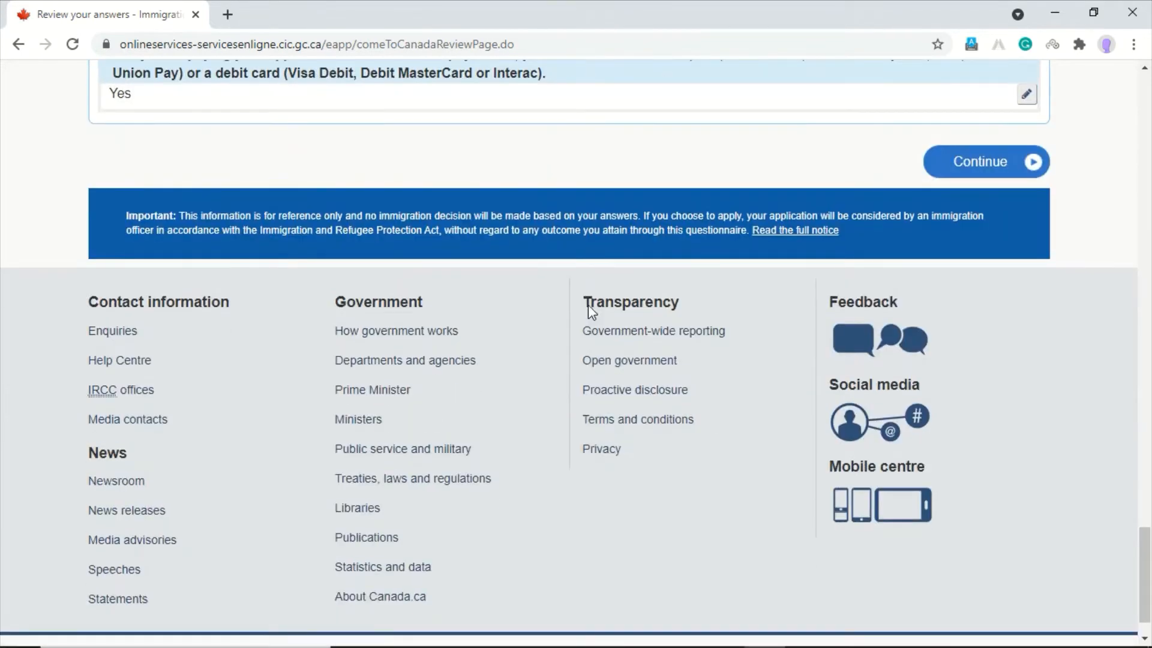
click(997, 158)
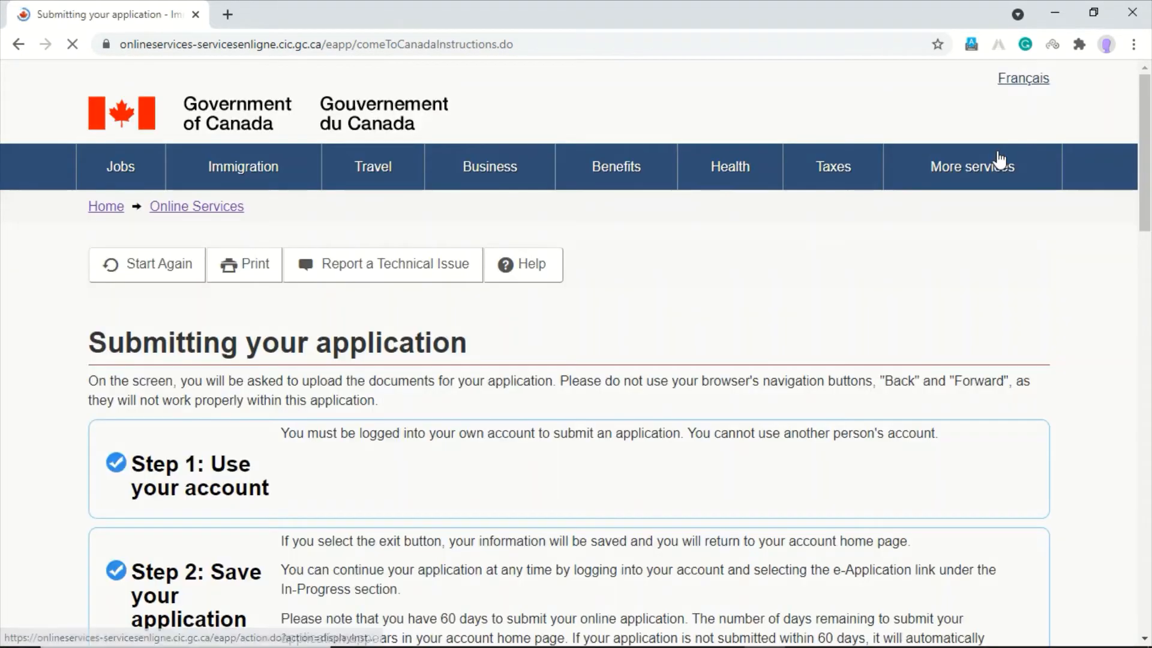
scroll(1000, 159, down, 8)
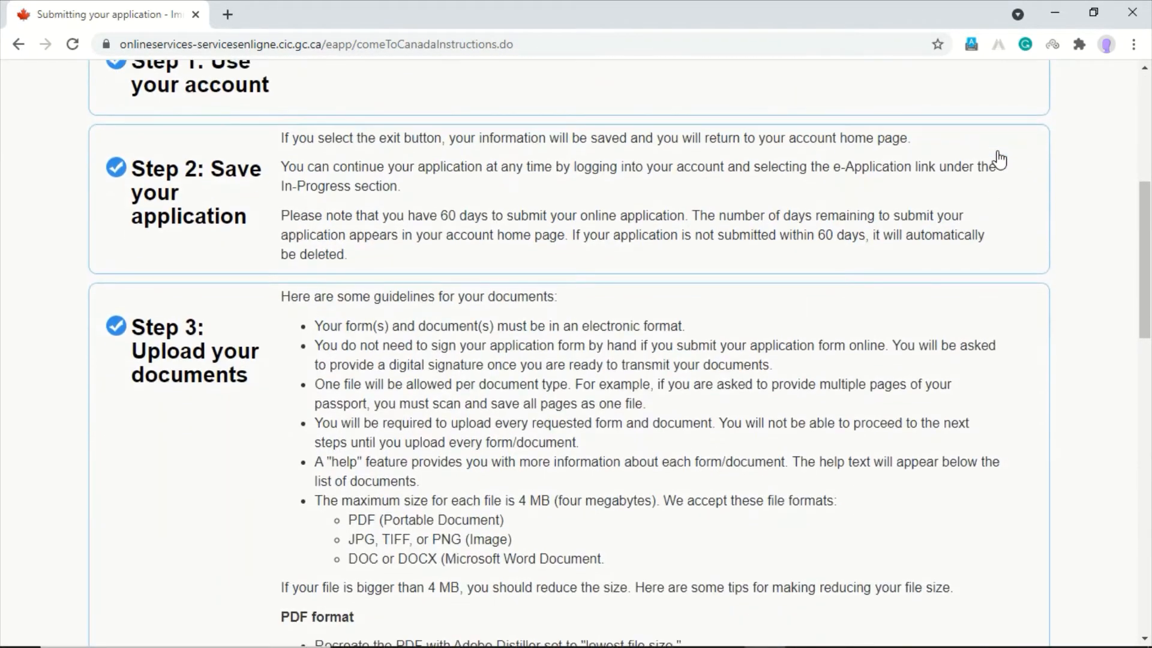
scroll(999, 160, down, 12)
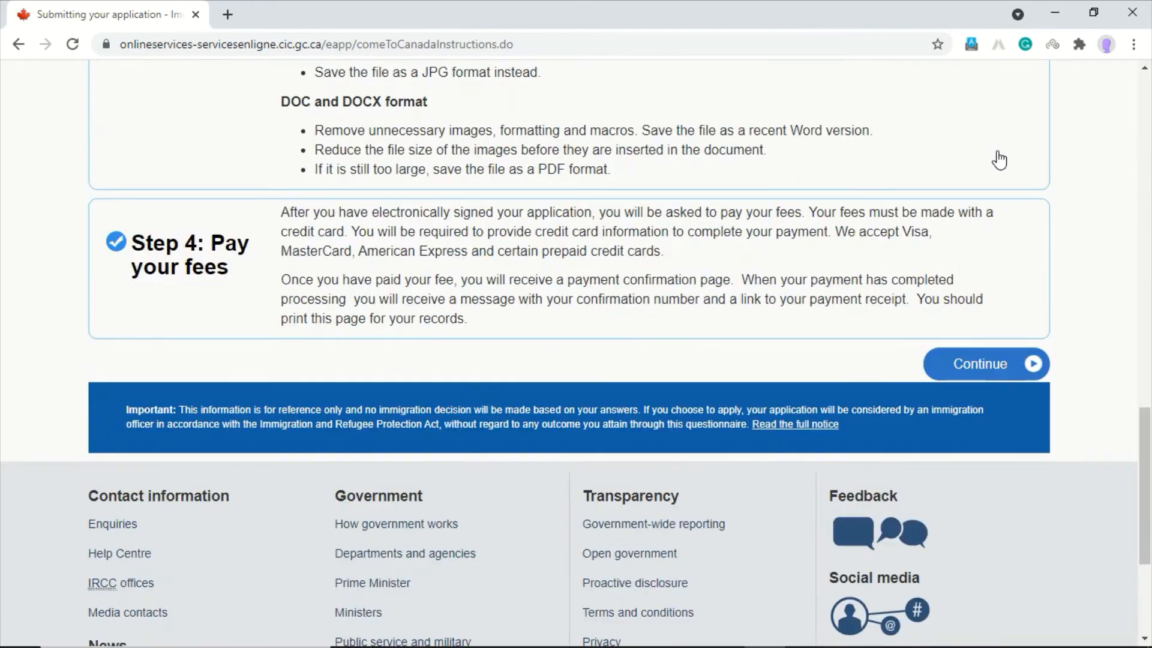
click(960, 358)
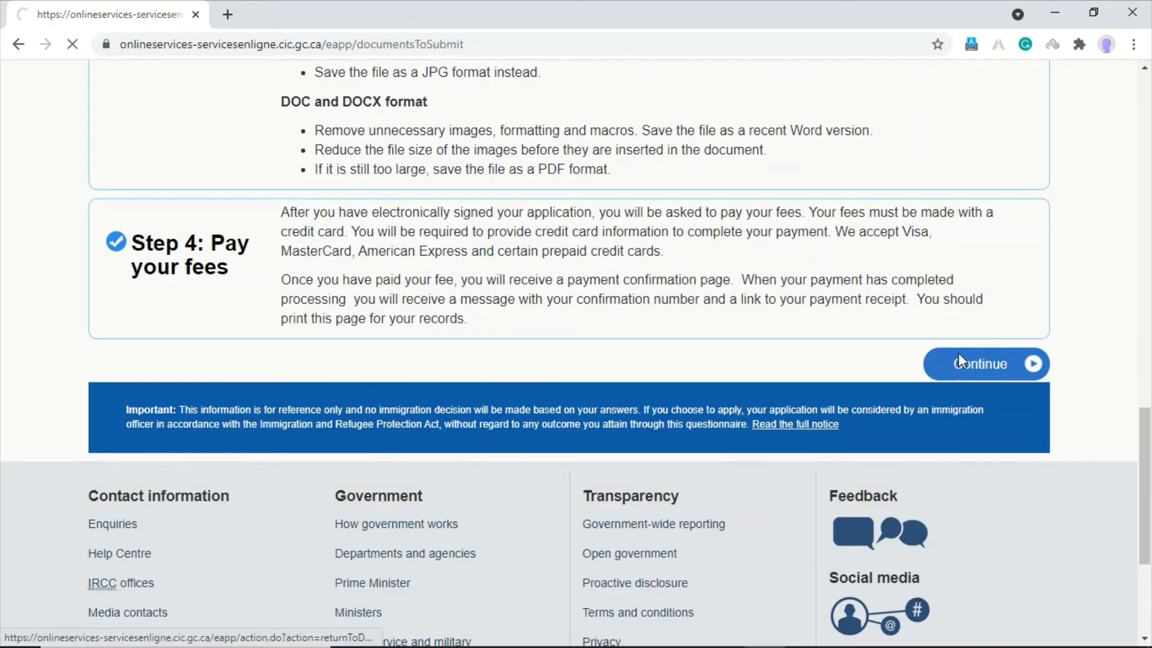
scroll(961, 360, down, 10)
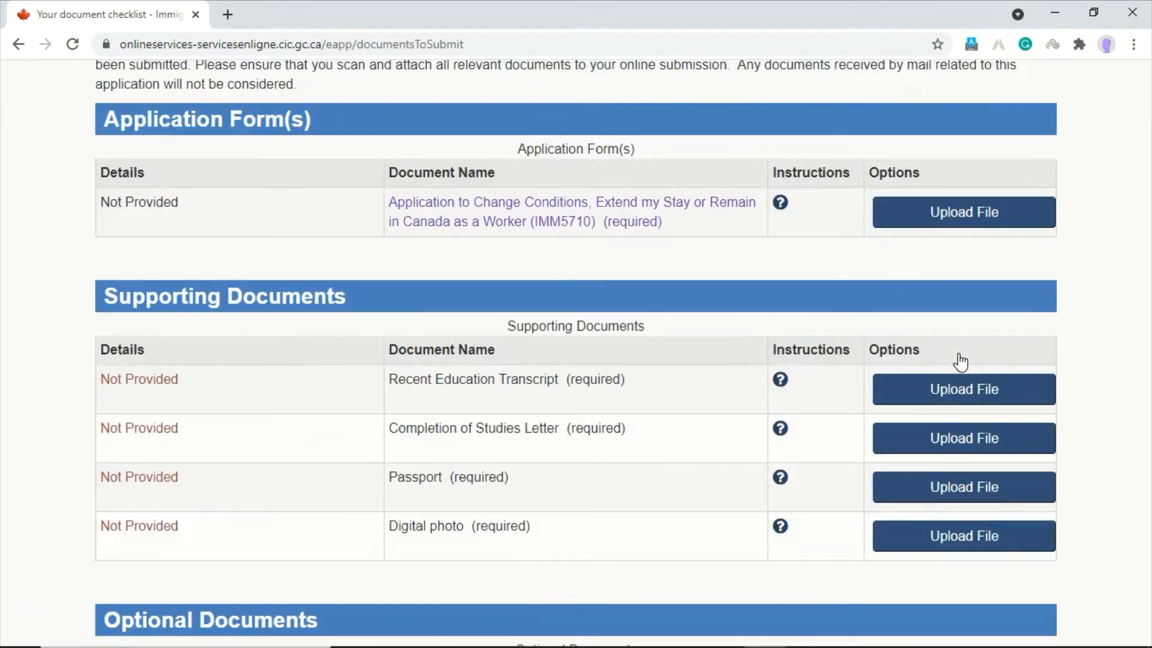
scroll(960, 361, down, 6)
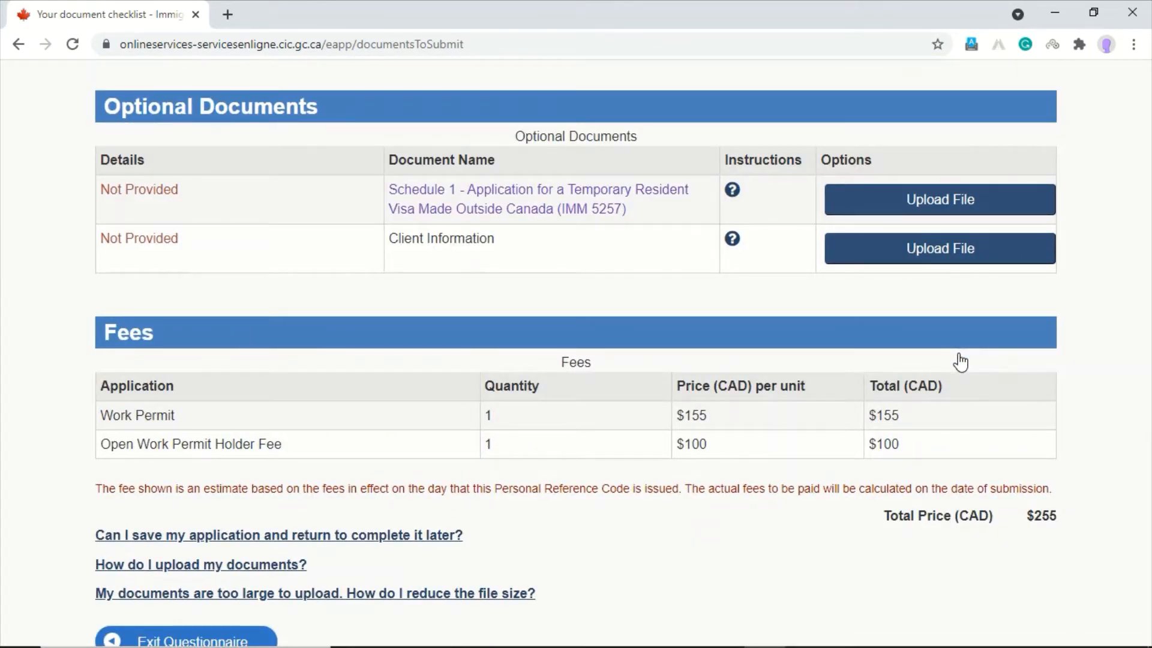
scroll(961, 362, up, 1)
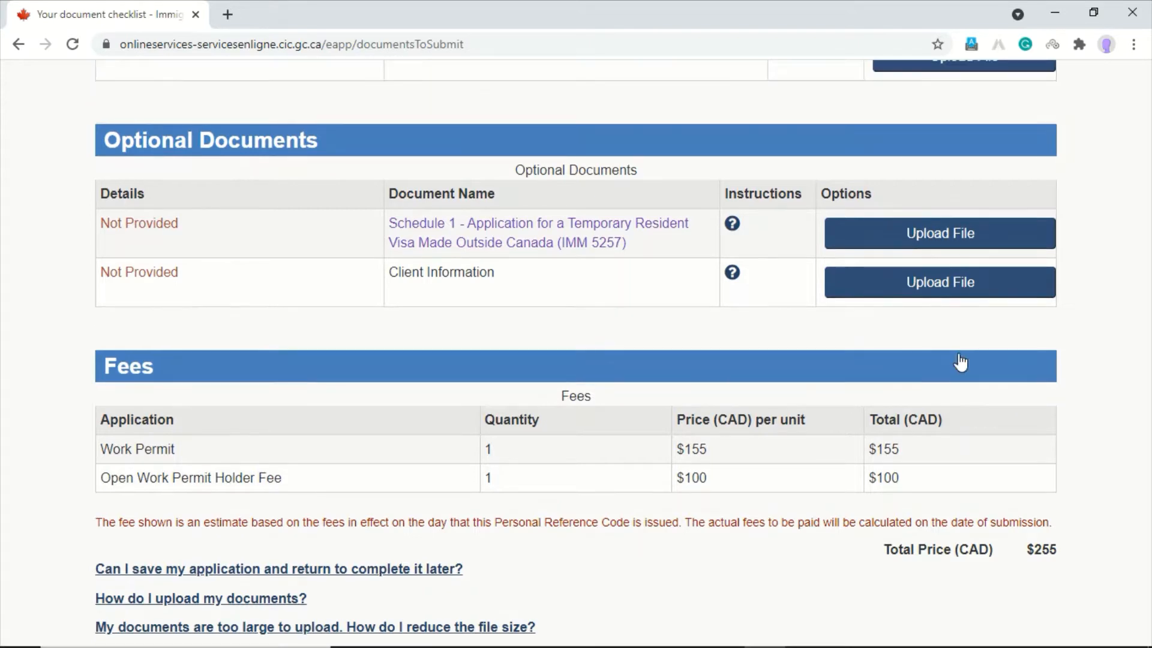
scroll(961, 362, up, 4)
scroll(960, 361, up, 4)
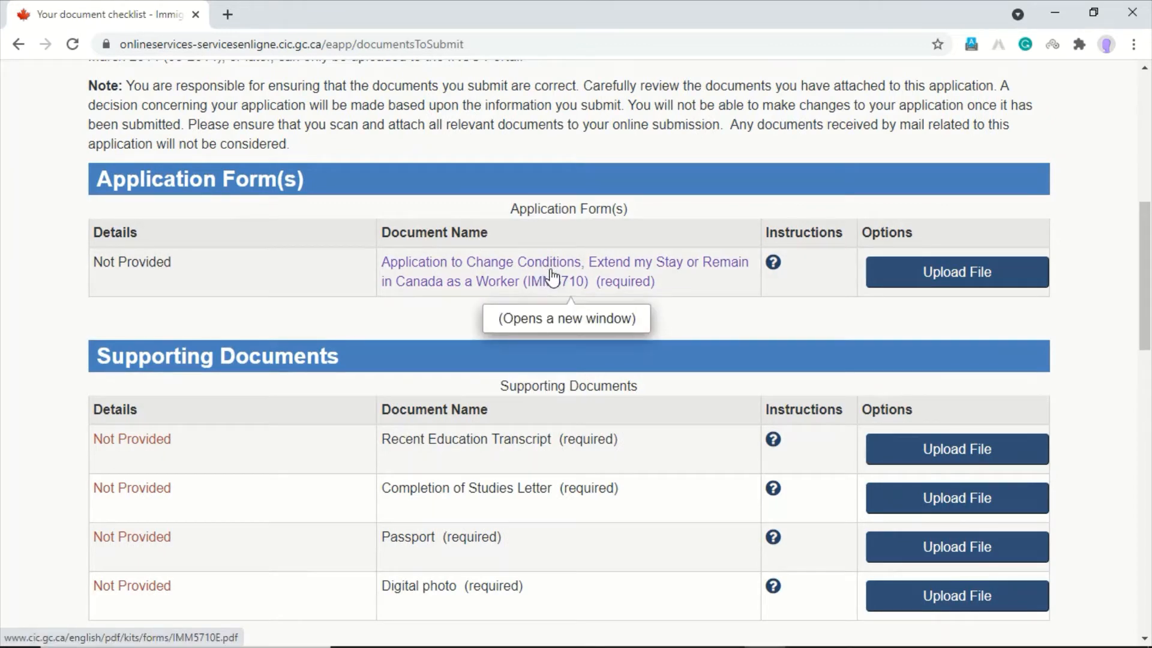
scroll(550, 456, down, 1)
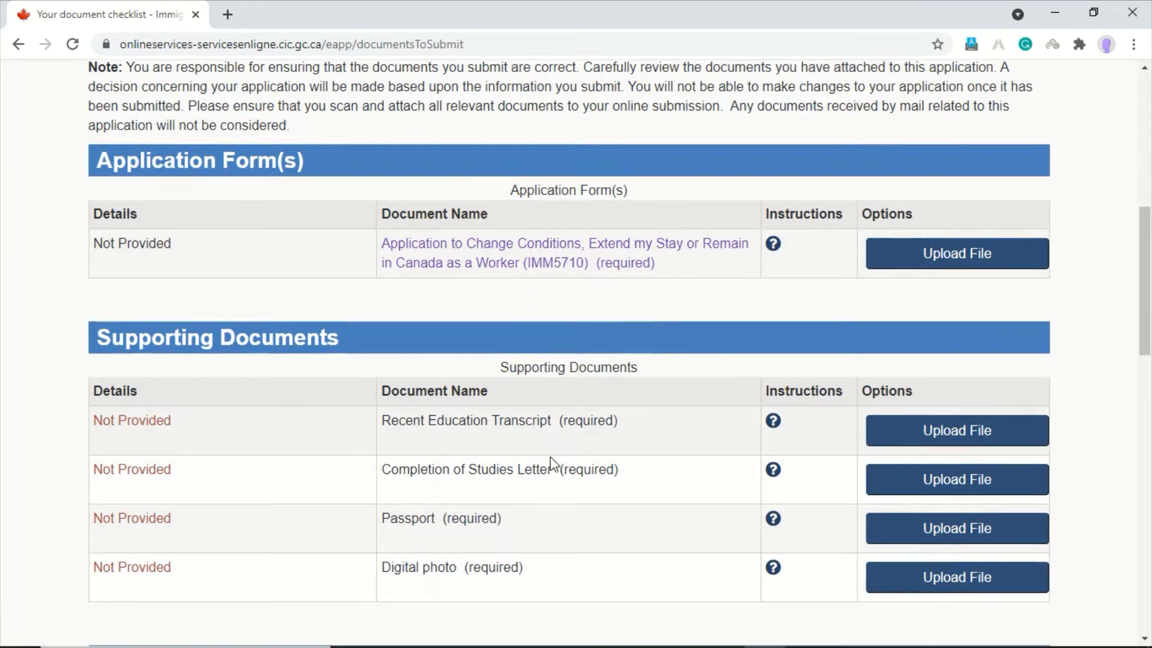
scroll(553, 463, down, 2)
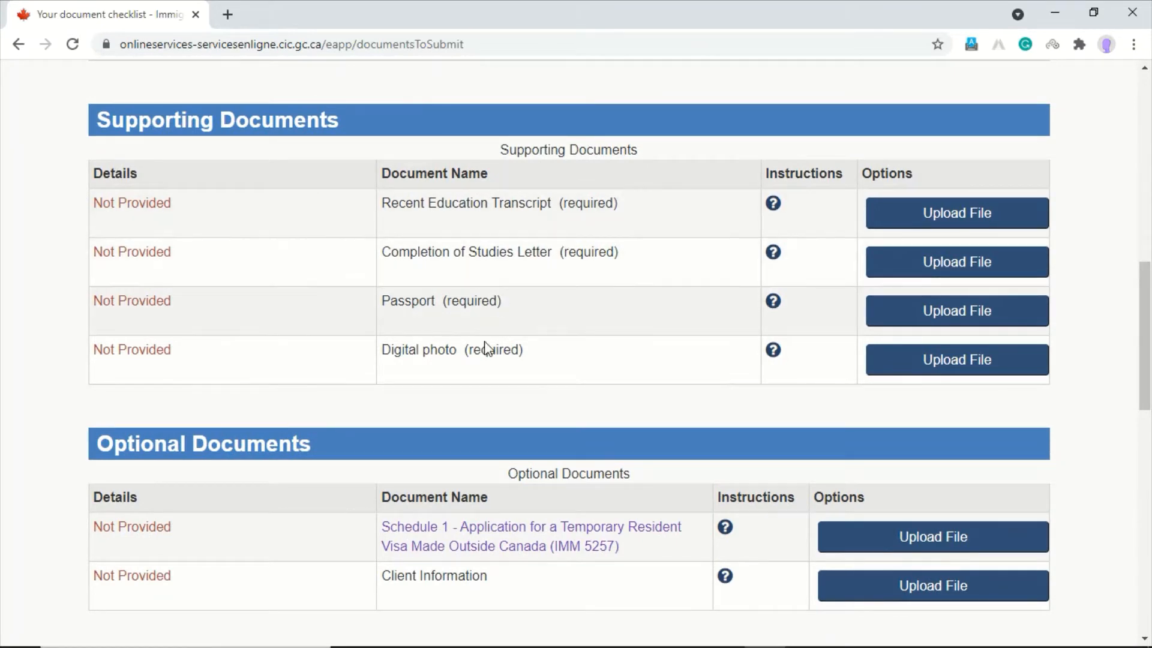
scroll(519, 375, down, 4)
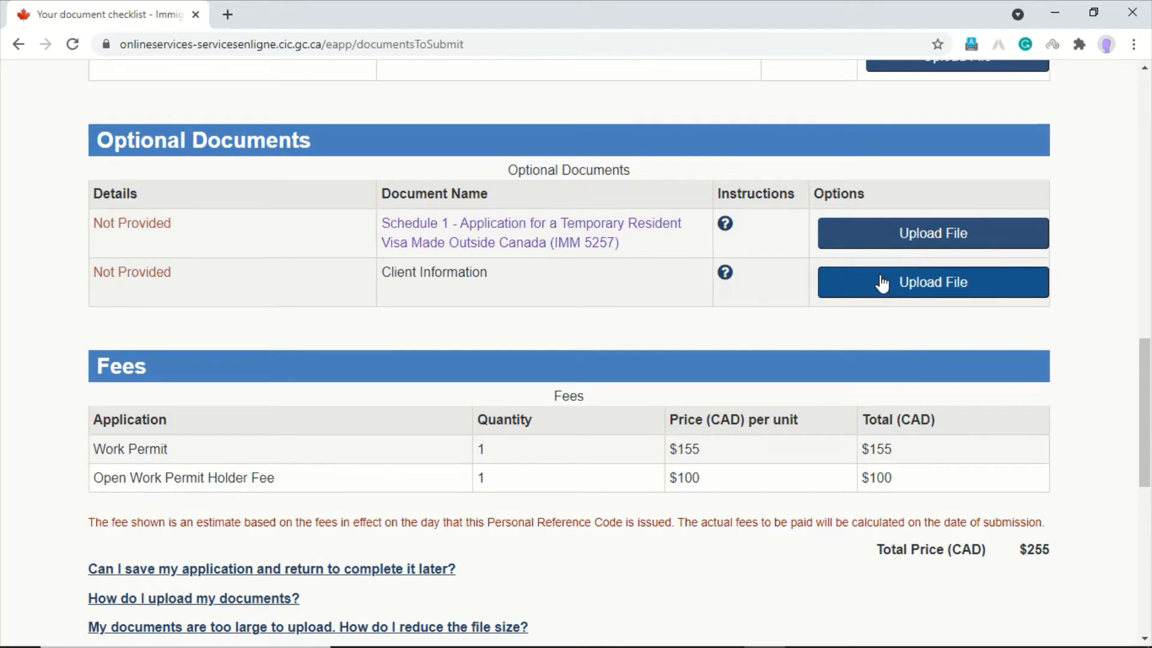
scroll(882, 282, down, 5)
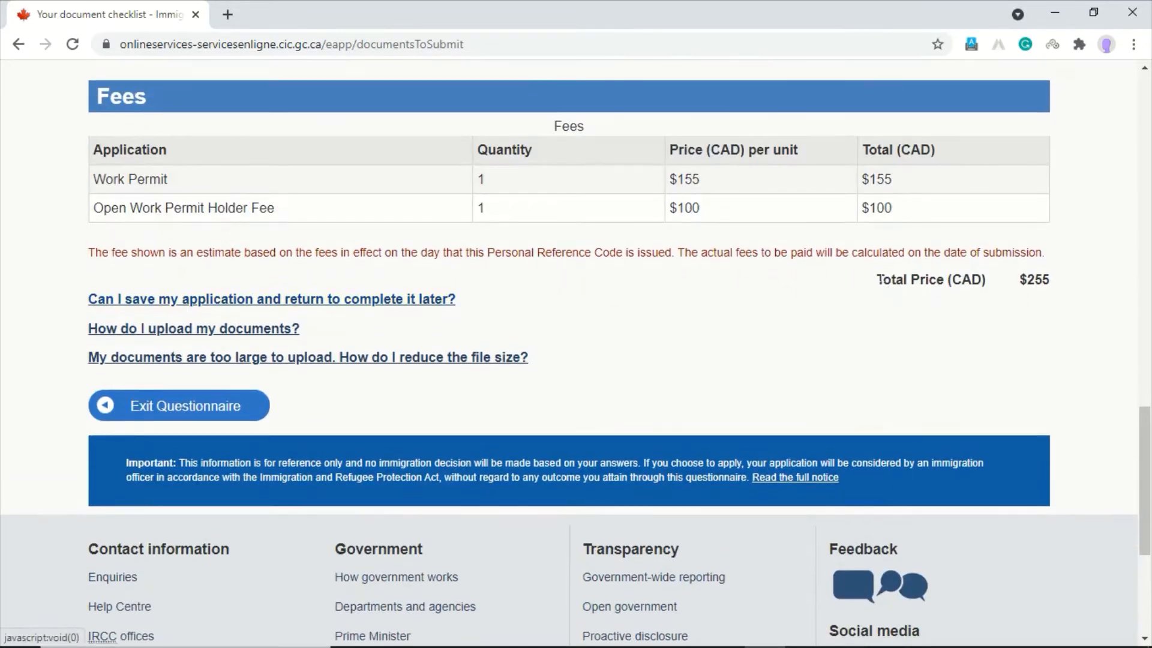
scroll(882, 280, up, 15)
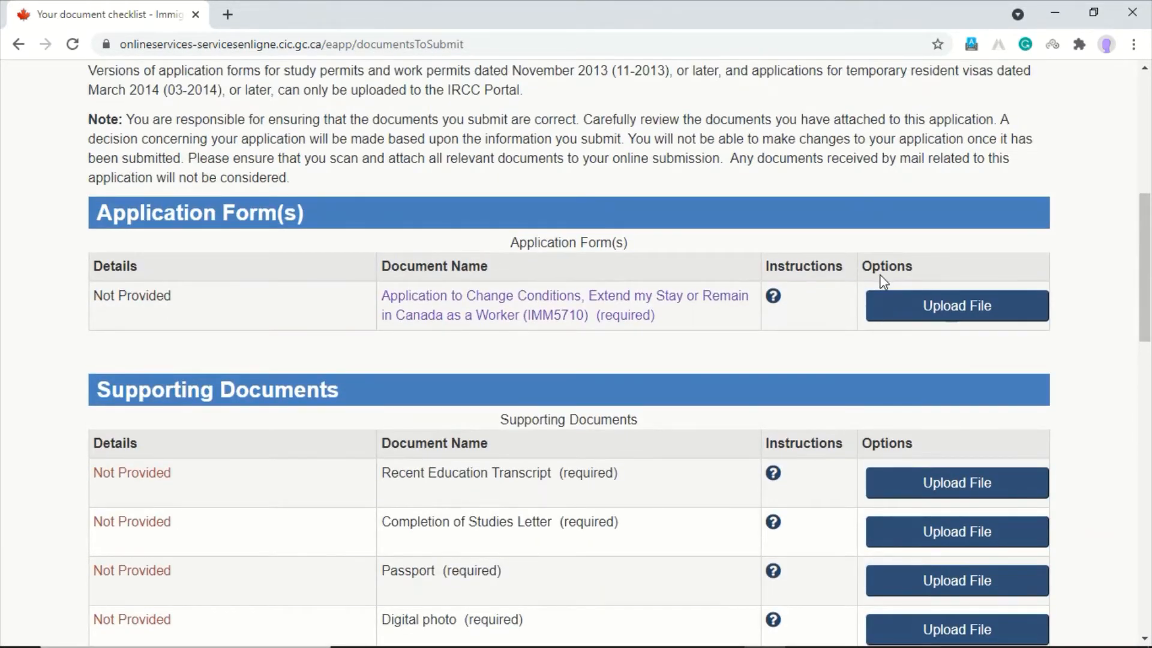
- Open the IMM5710 PDF and download it as imm5710e into the Youtube folder on drive F
click(447, 316)
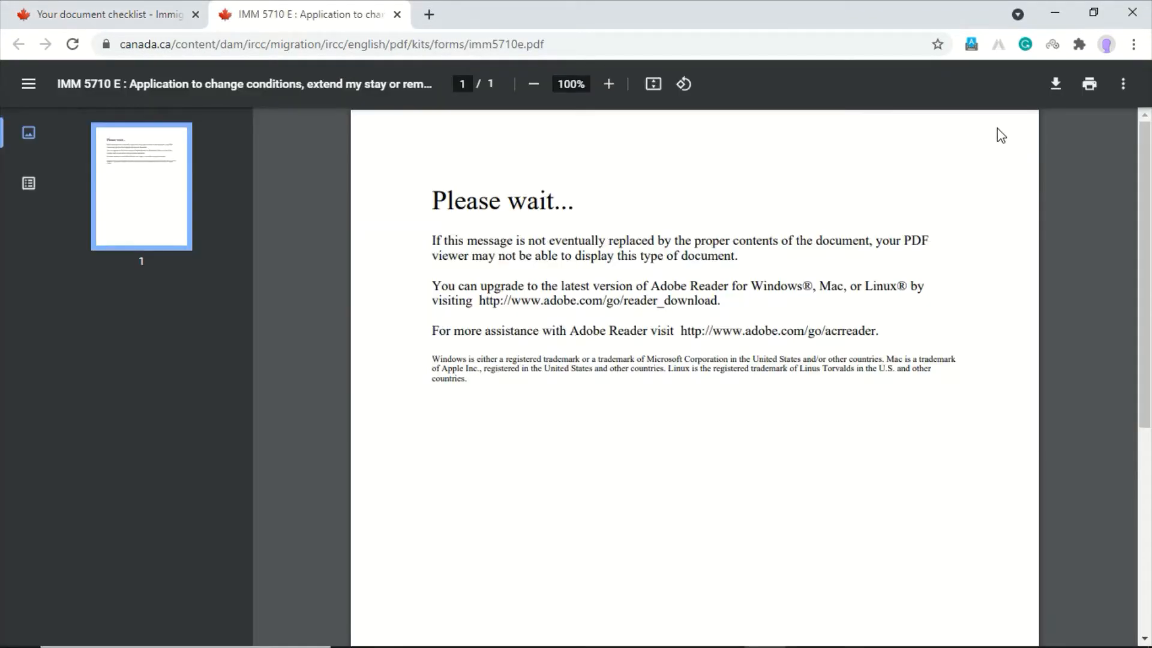
click(1054, 84)
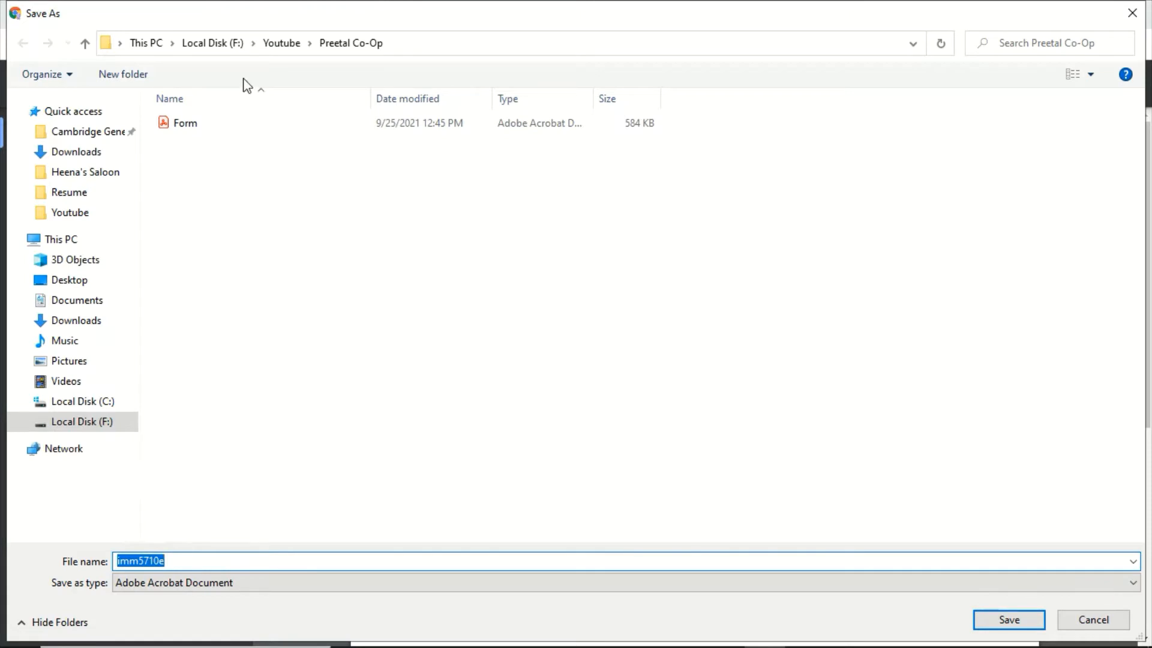
click(286, 45)
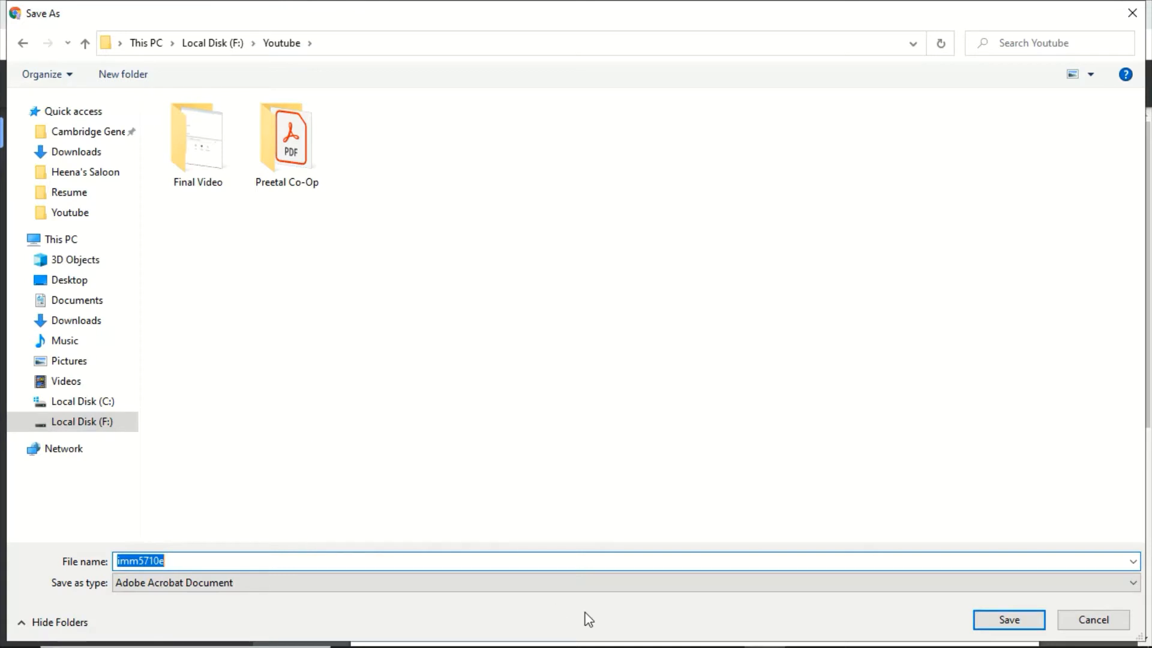
click(977, 626)
key(alt+Tab)
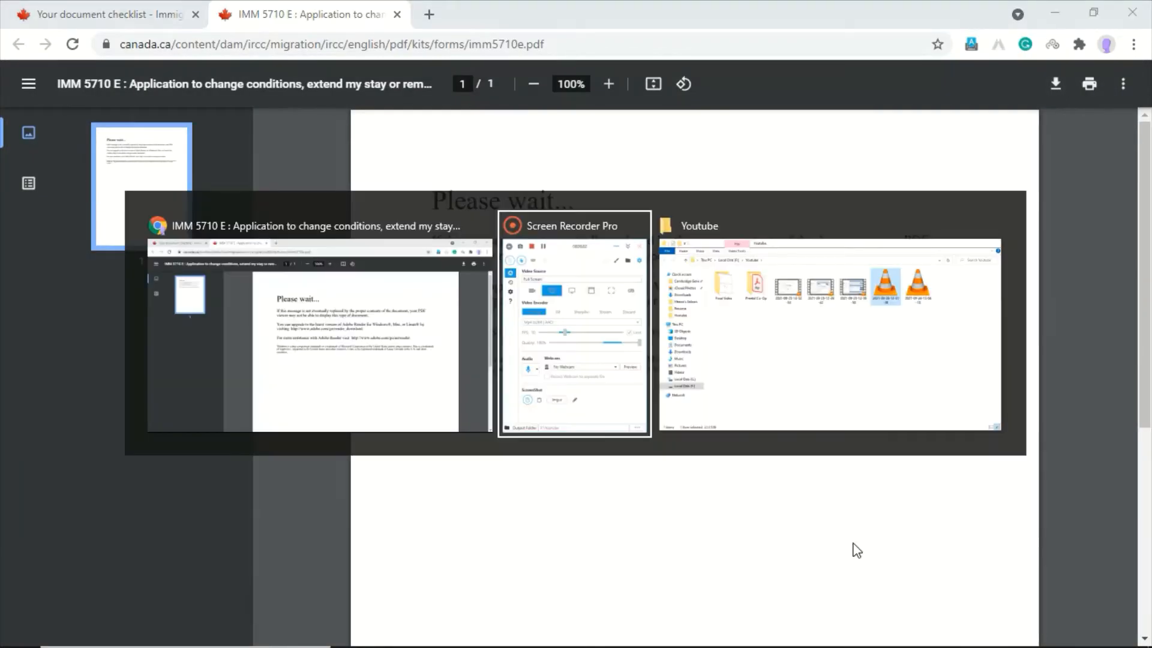
- Open imm5710e from the Youtube folder with Open with > Adobe Acrobat Reader DC
key(alt+Tab)
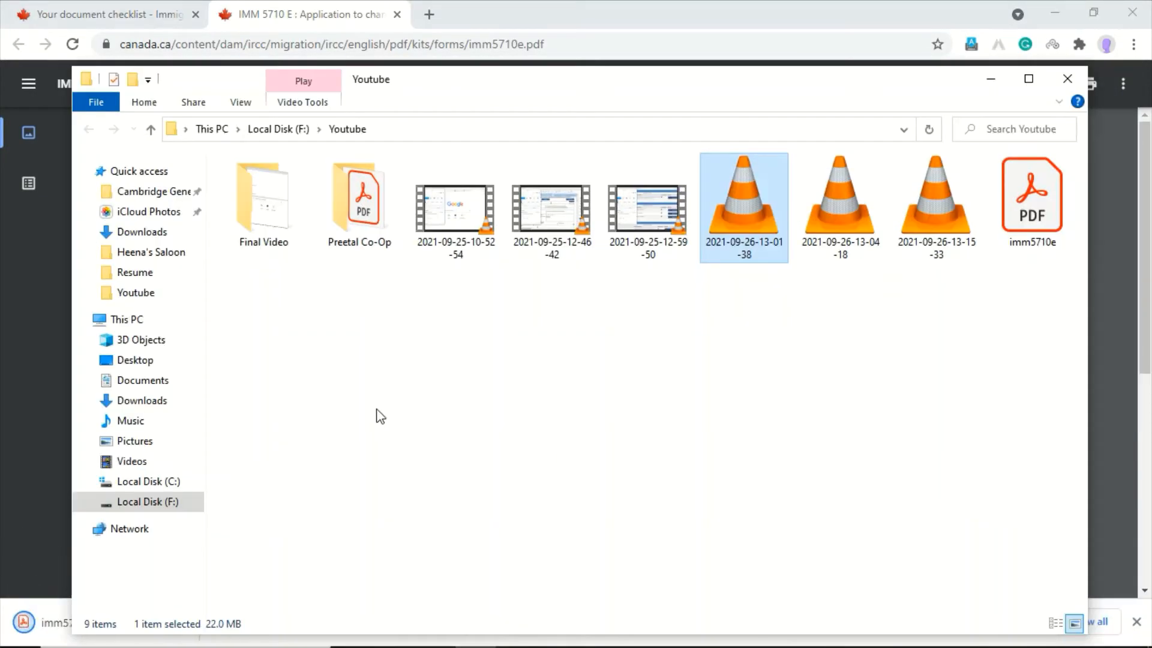
click(1059, 223)
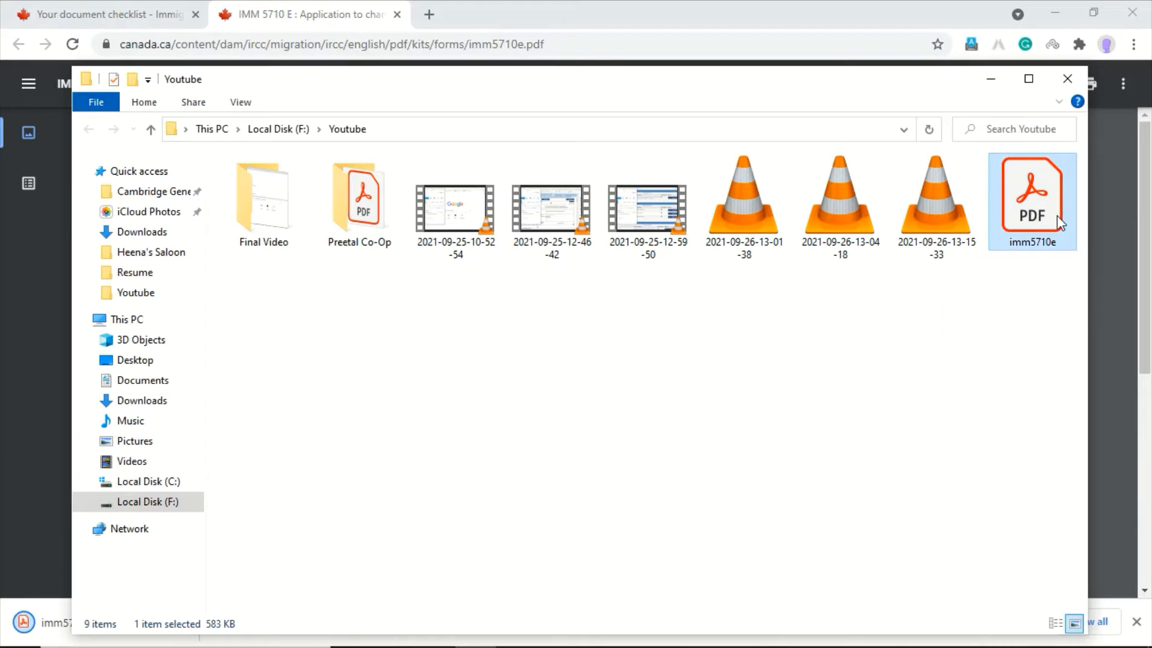
right_click(1059, 219)
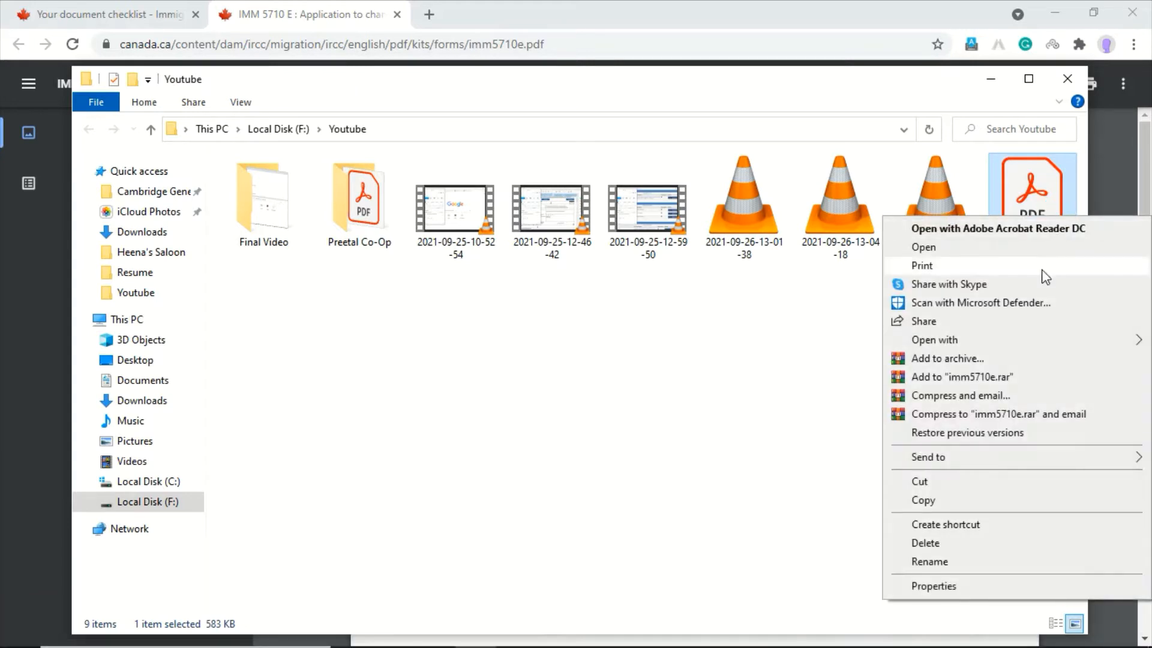
mouse_move(1035, 347)
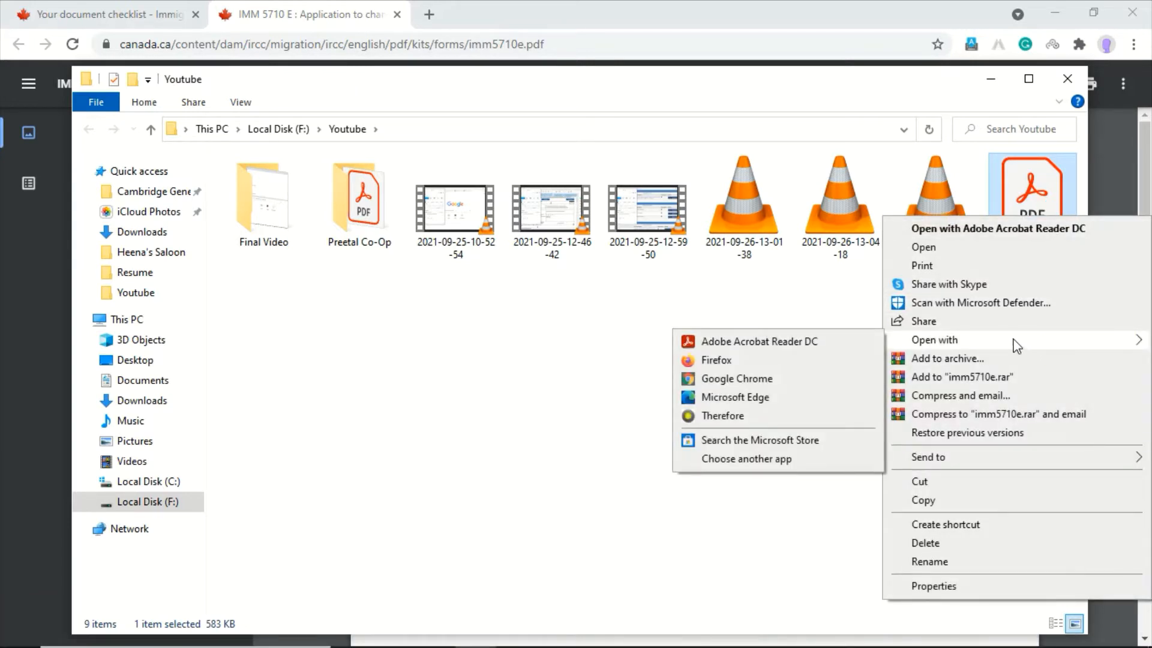
click(866, 340)
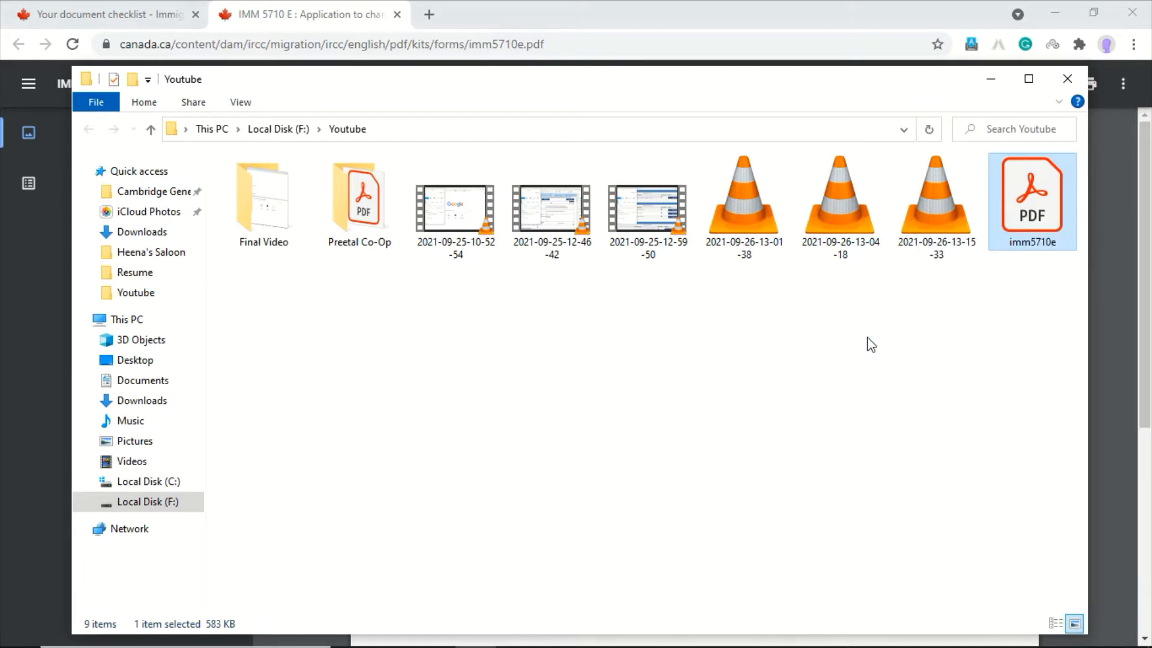
key(alt+Tab)
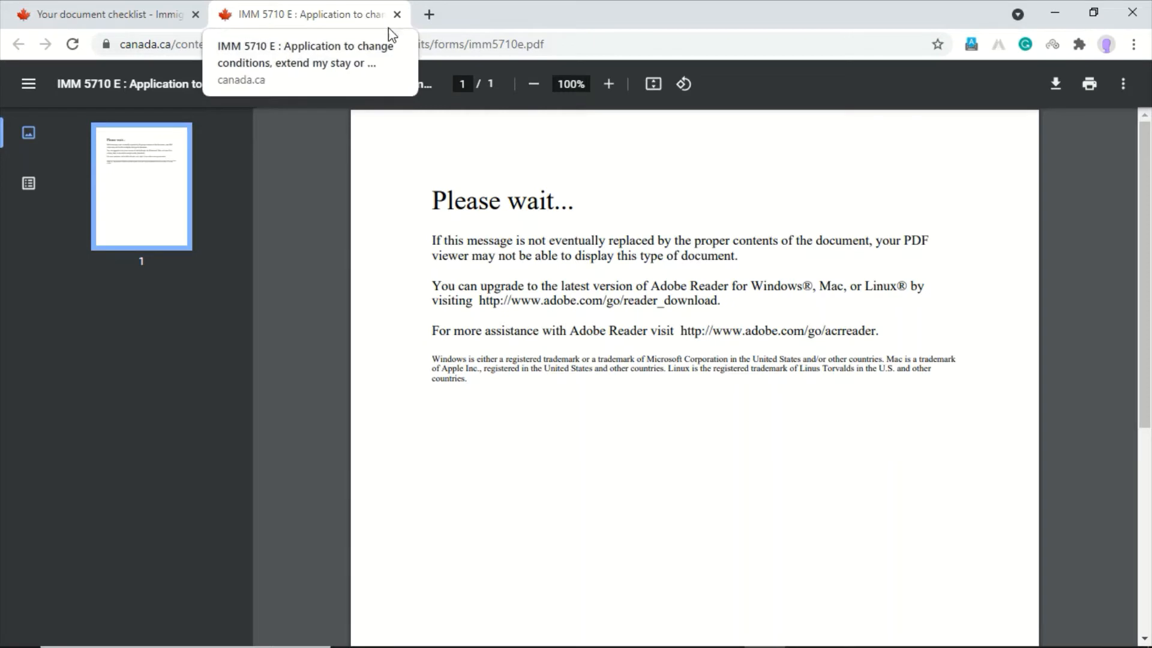
key(alt+Tab)
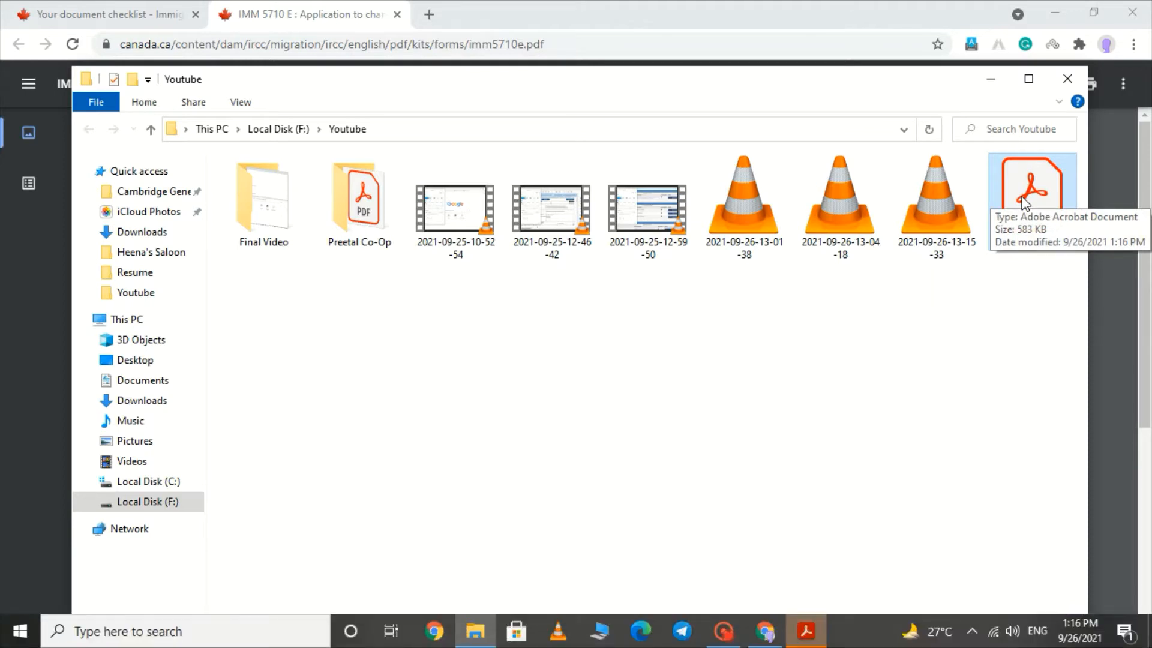
click(810, 630)
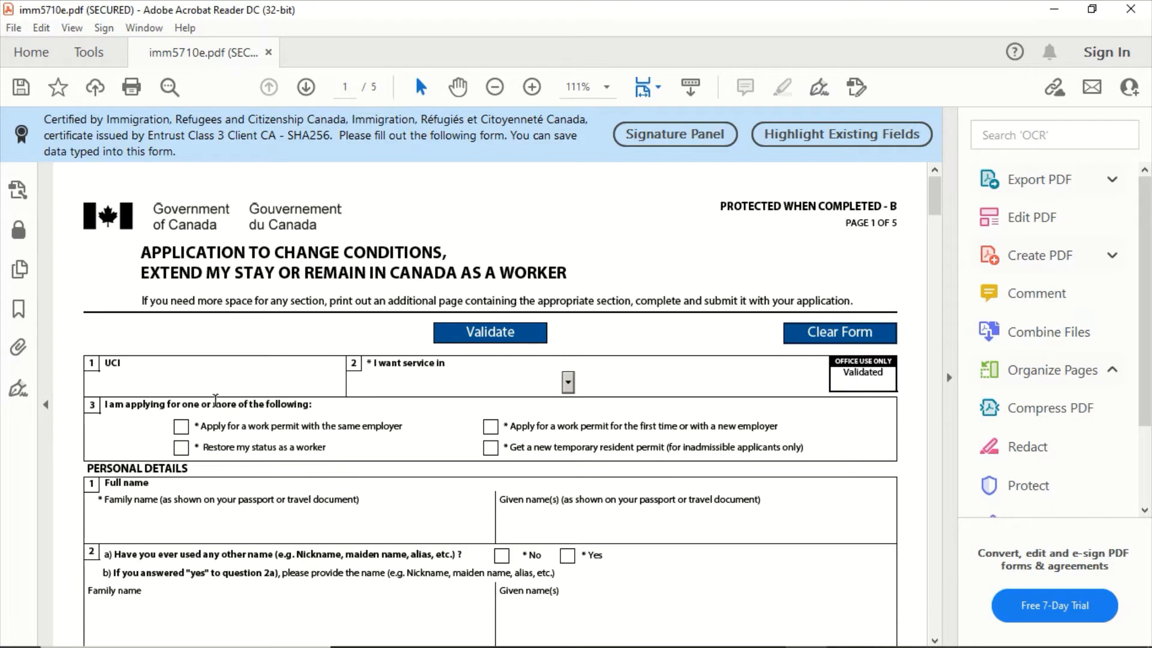
- Enter the UCI number, choose English as service language, and tick first-time/new-employer work permit
click(215, 390)
text(1111111111)
click(568, 380)
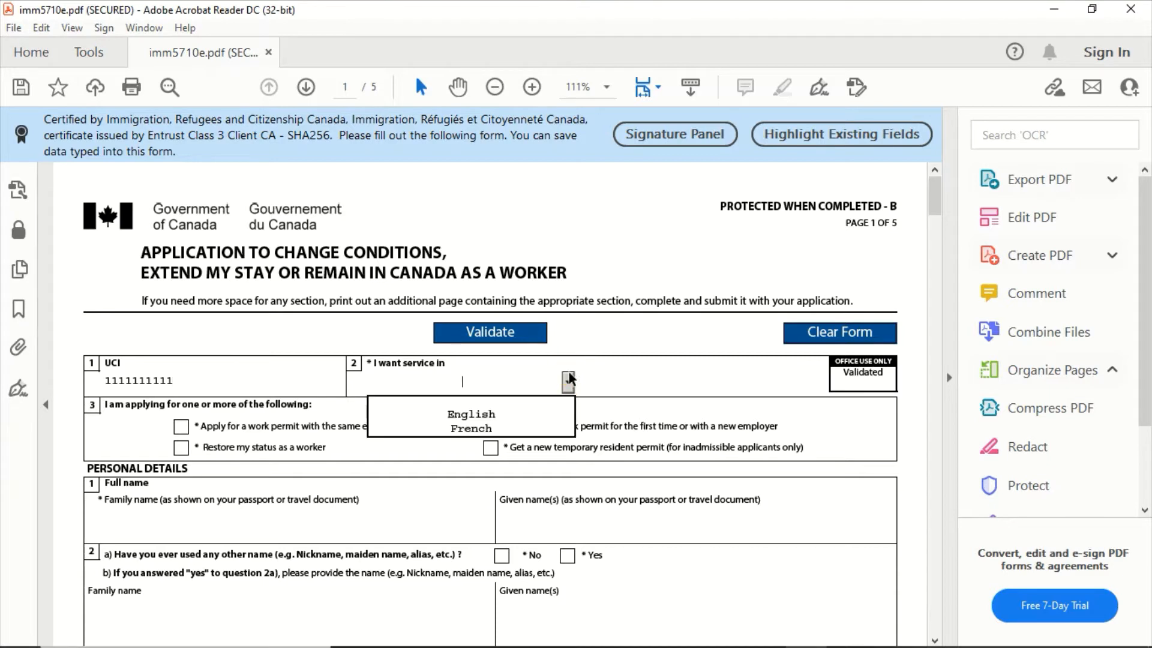
click(516, 413)
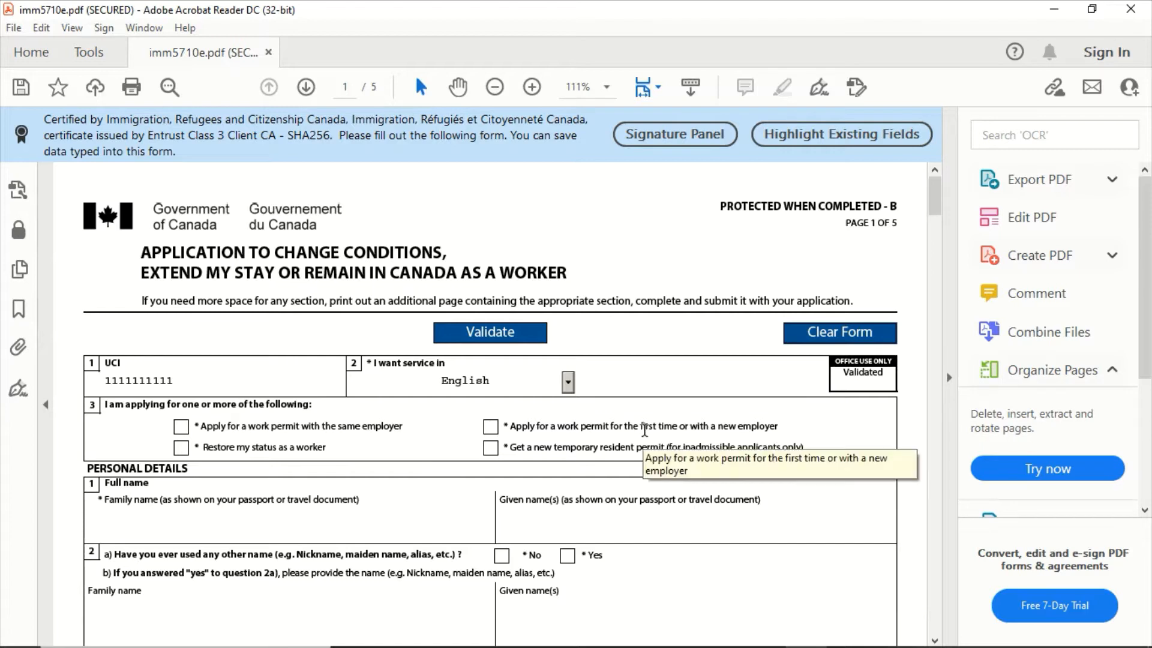
click(496, 427)
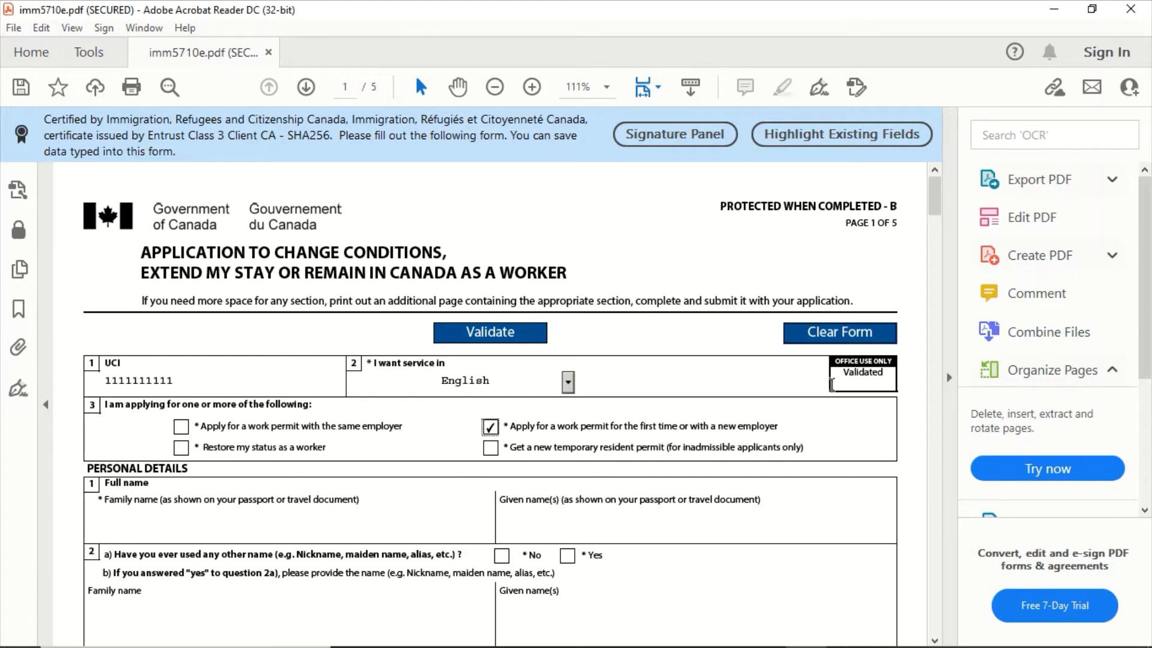
click(908, 326)
- Enter the applicant's family name and given names, and tick No for having used other names
scroll(908, 326, down, 1)
scroll(908, 324, down, 4)
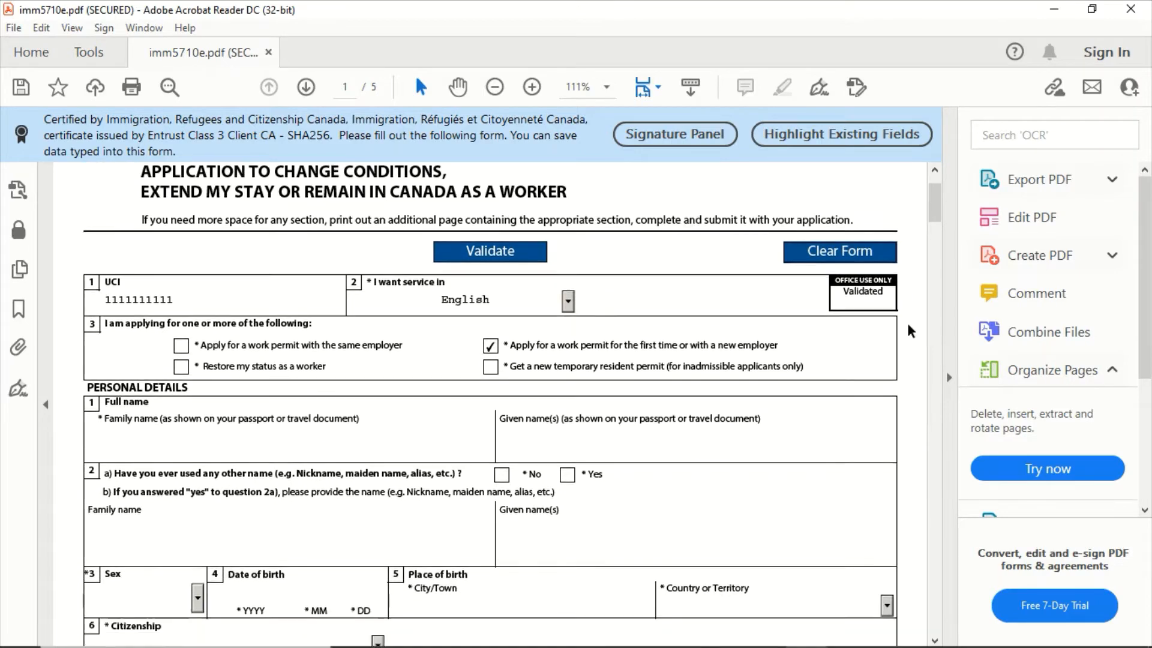
scroll(908, 330, down, 2)
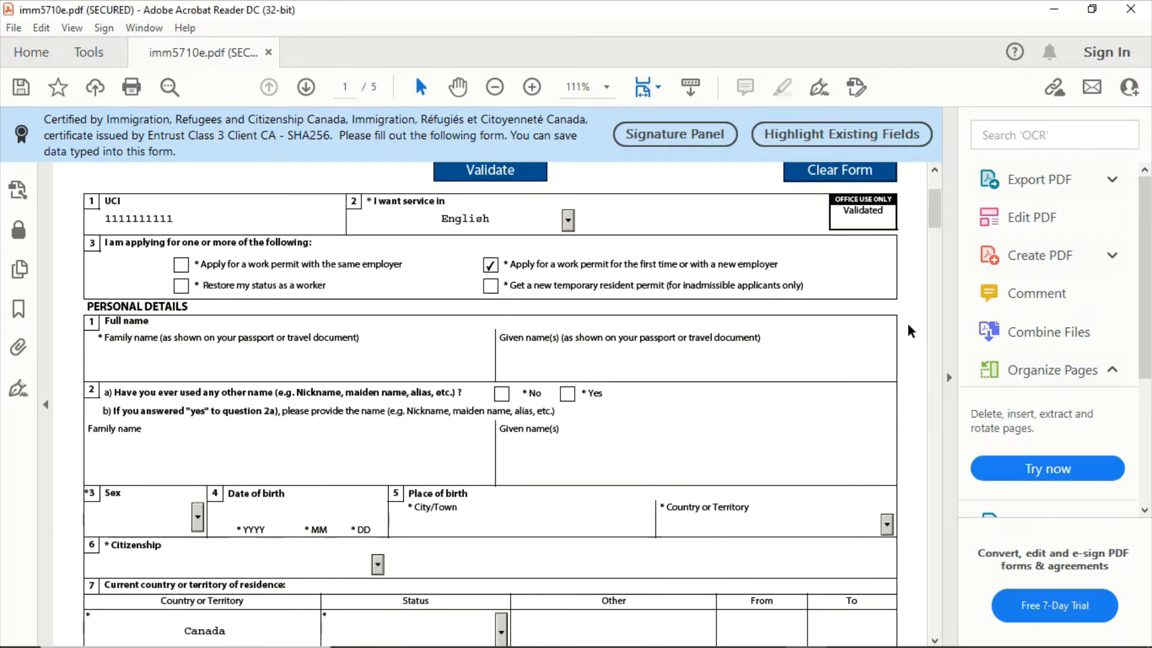
click(274, 355)
text(Psfdfdf)
key(Tab)
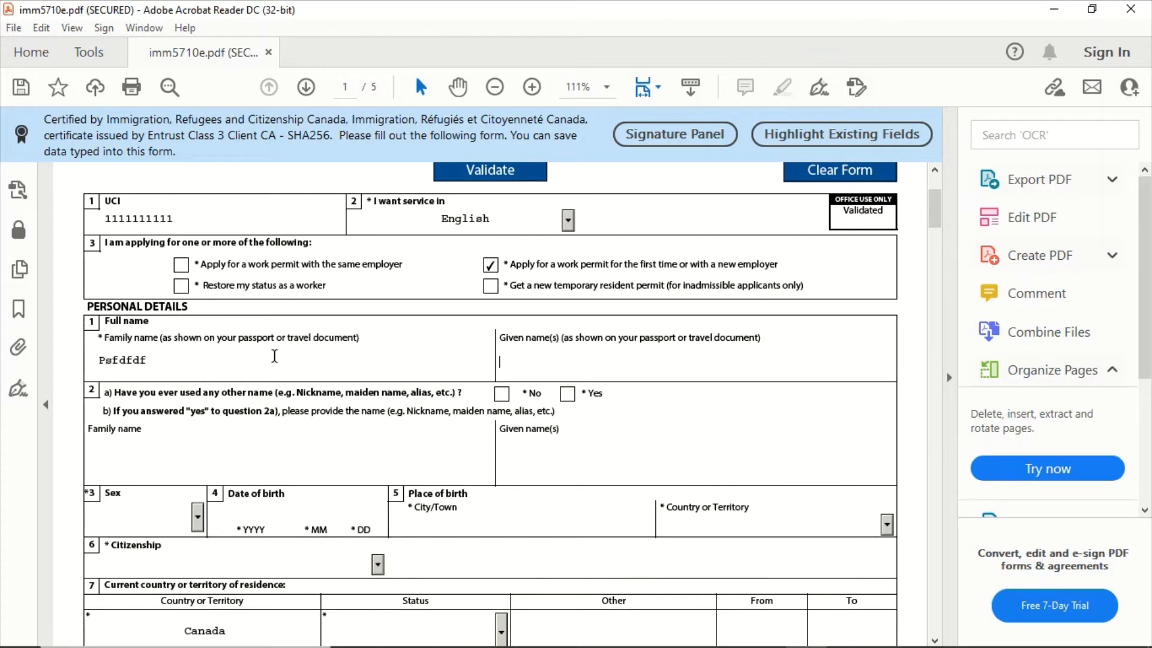
text(hhh)
key(Tab)
click(619, 365)
text(xxxx)
click(502, 394)
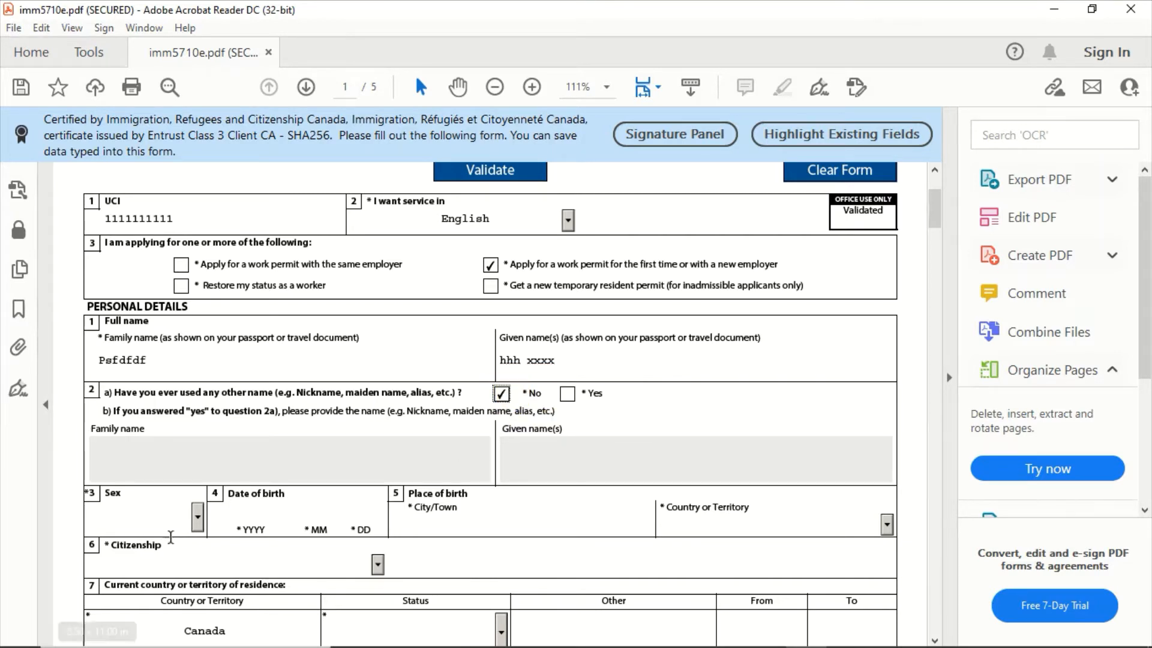
click(196, 520)
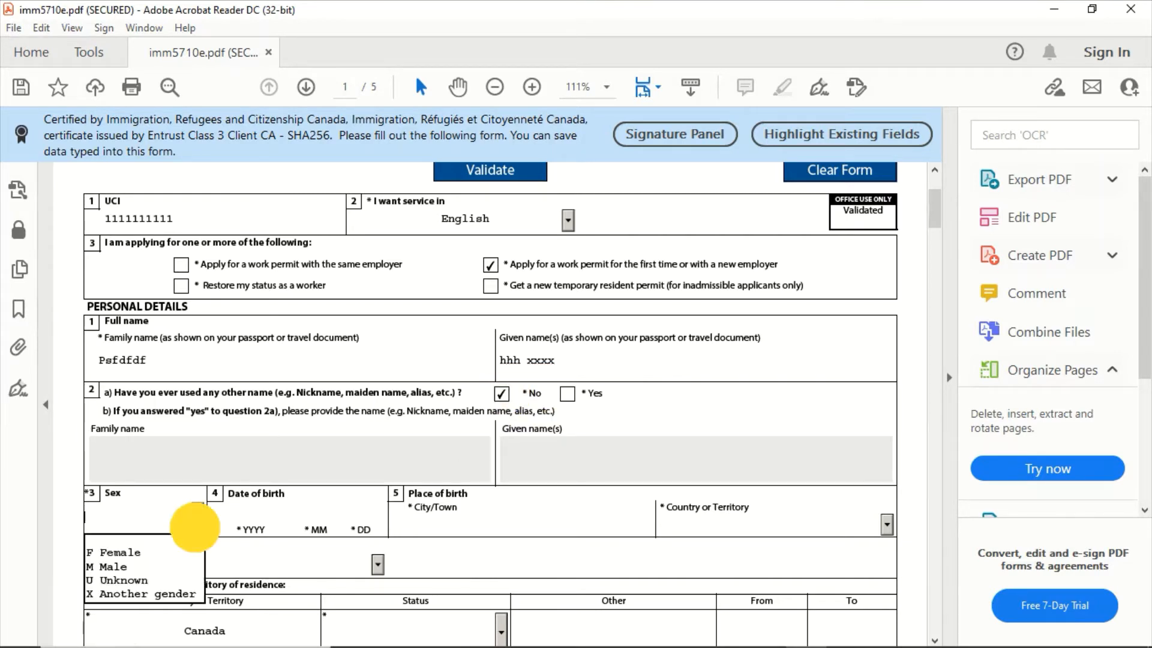
click(138, 570)
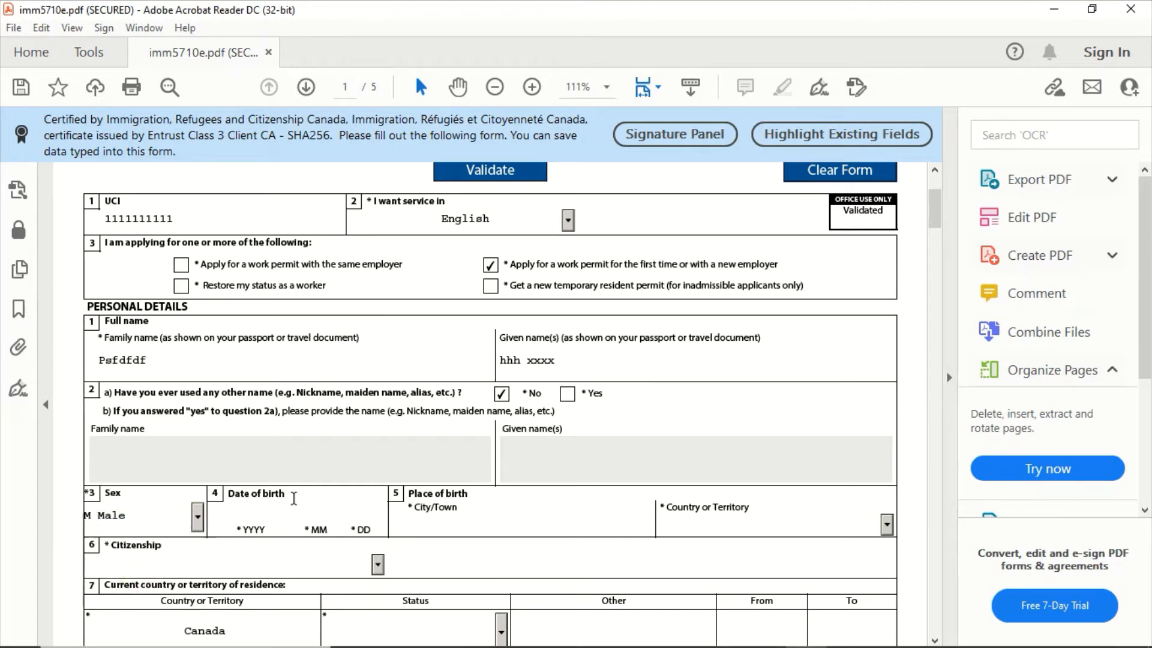
click(250, 513)
click(250, 513)
click(237, 516)
text(1991 )
text(03 )
text(02)
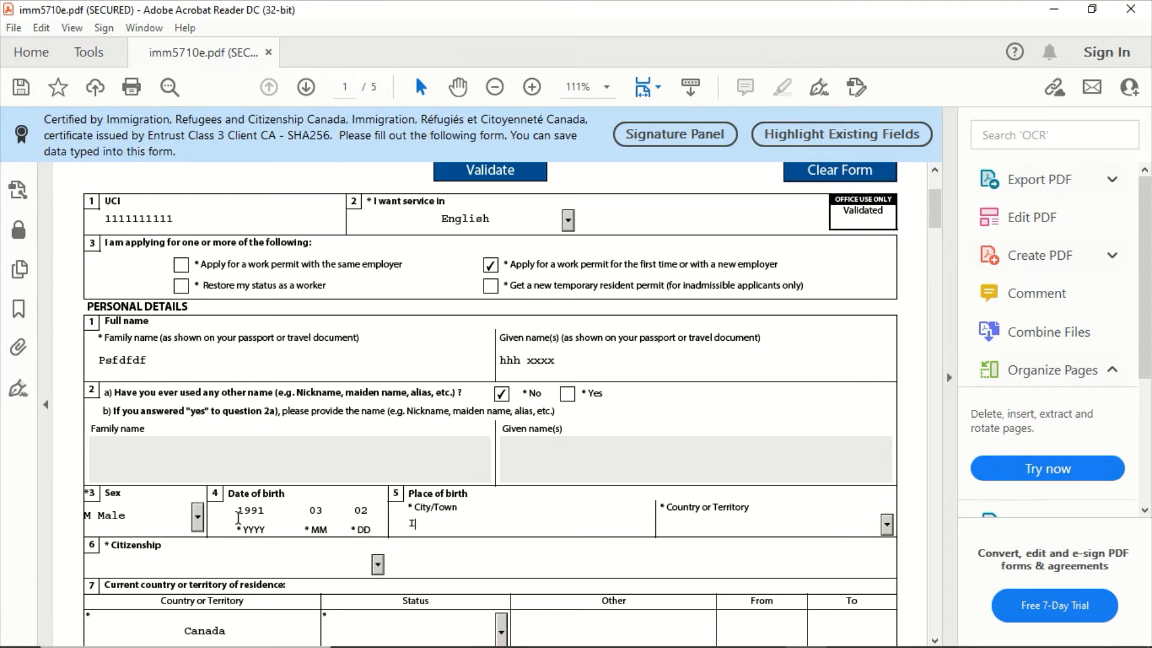
- Enter birthplace Mohali, India, country of birth India, and citizenship India
key(BackSpace)
key(BackSpace)
key(BackSpace)
key(BackSpace)
text(MOhal)
key(BackSpace)
key(BackSpace)
key(BackSpace)
key(BackSpace)
key(BackSpace)
text(ohali, India)
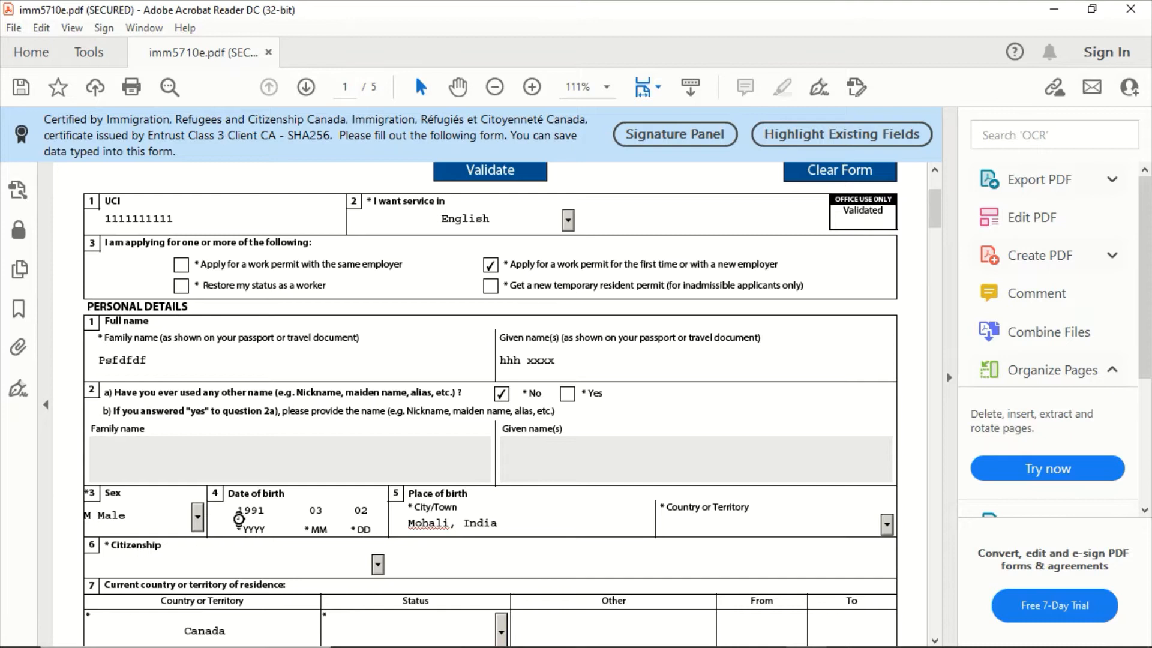
key(Tab)
text(India)
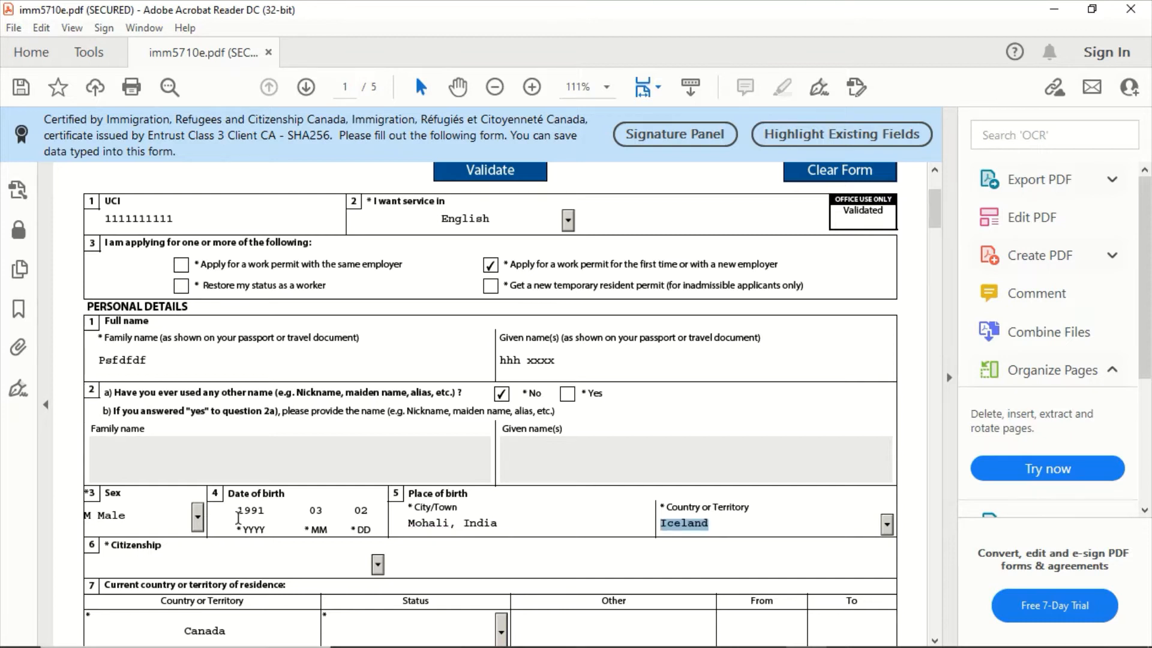
key(Tab)
text(India)
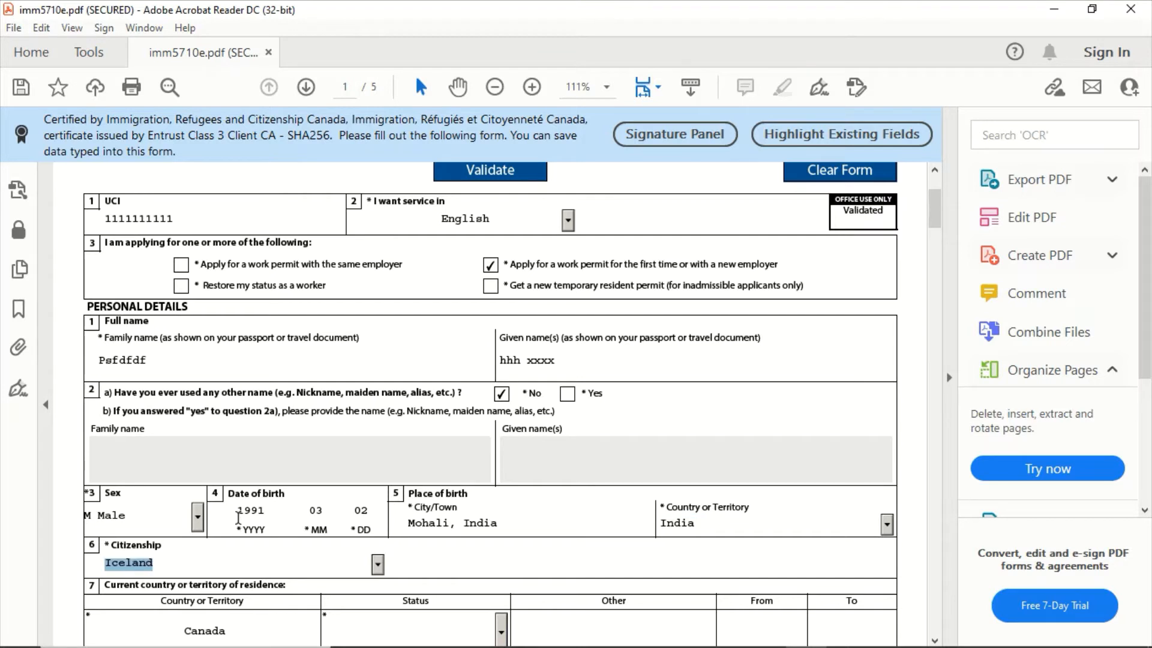
key(Tab)
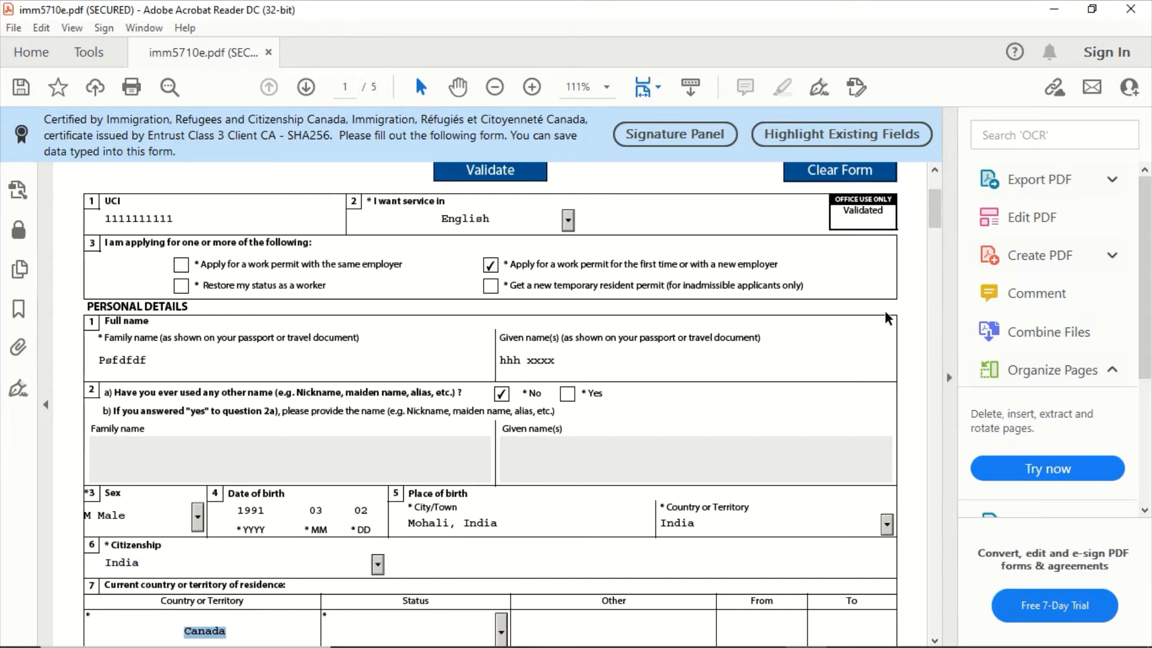
- Set Canada residence status to Student from 2020-01-01 to 2022-01-01, with No previous countries
drag(931, 207, 931, 236)
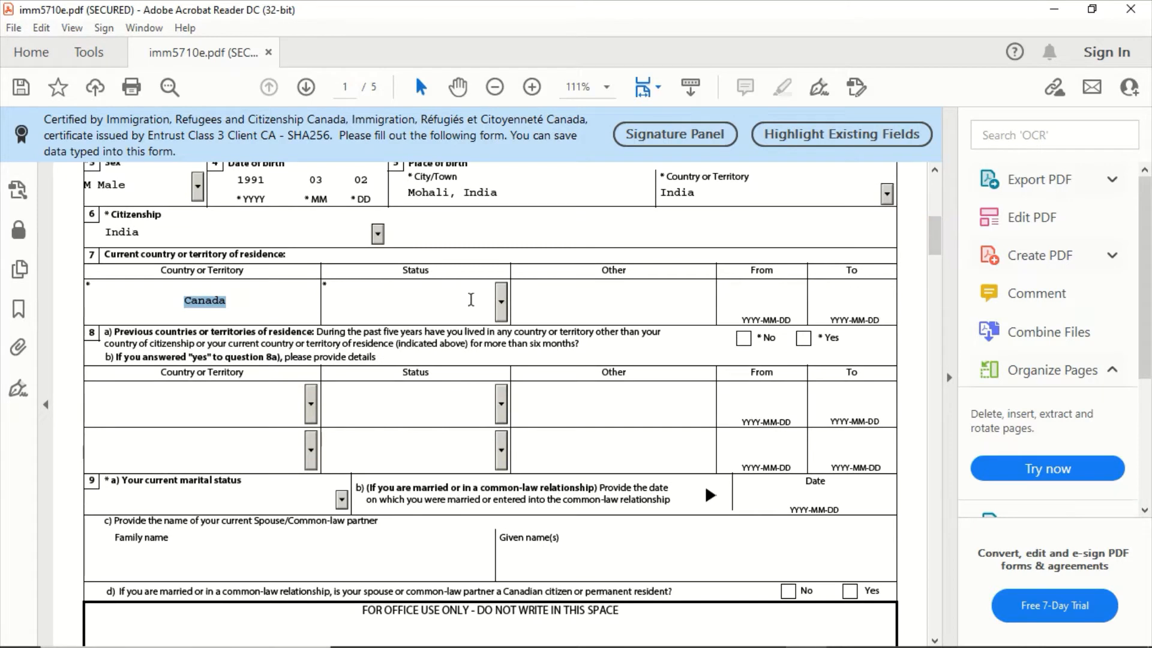
click(502, 301)
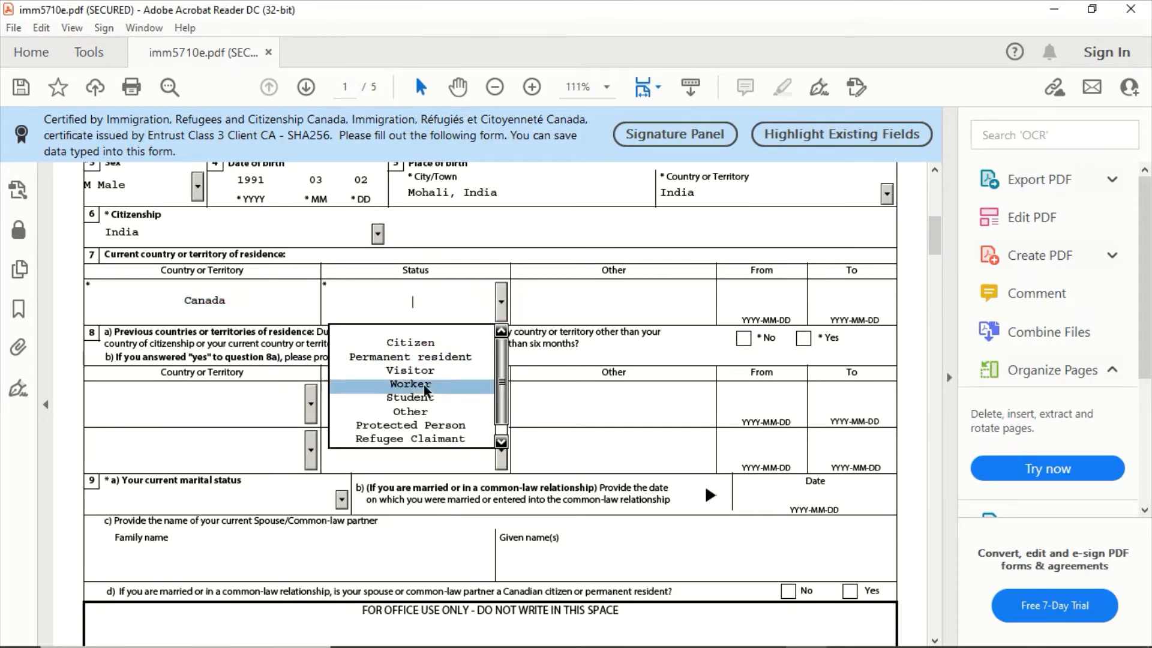
click(425, 397)
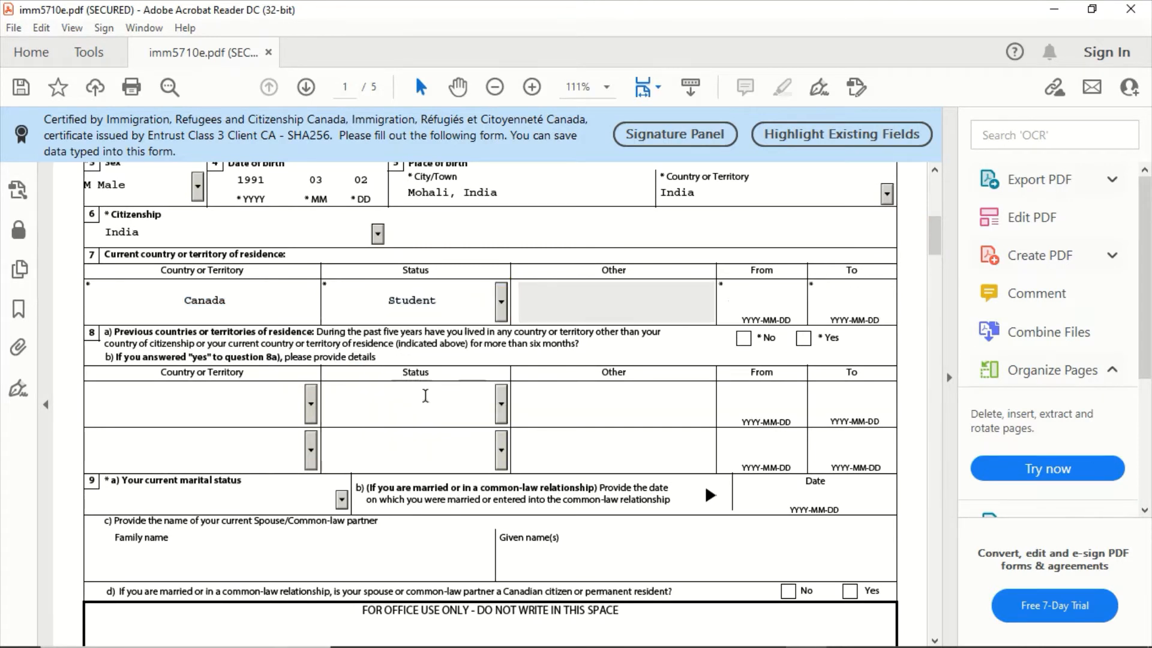
click(741, 315)
text(20)
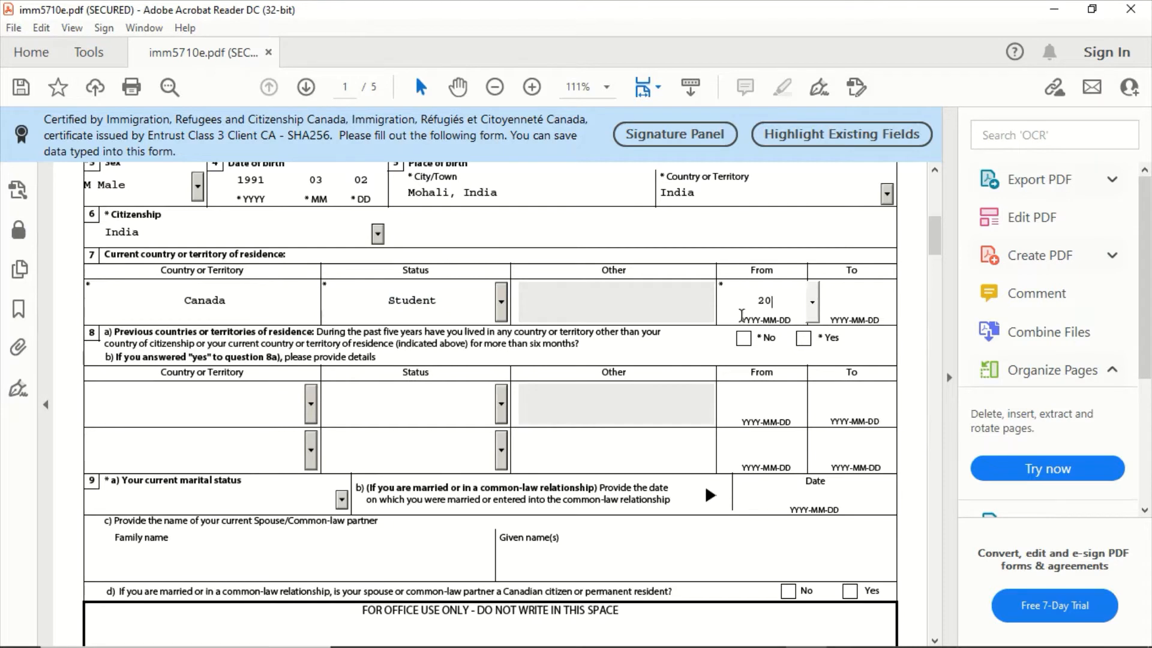
text(20-01-01)
key(Tab)
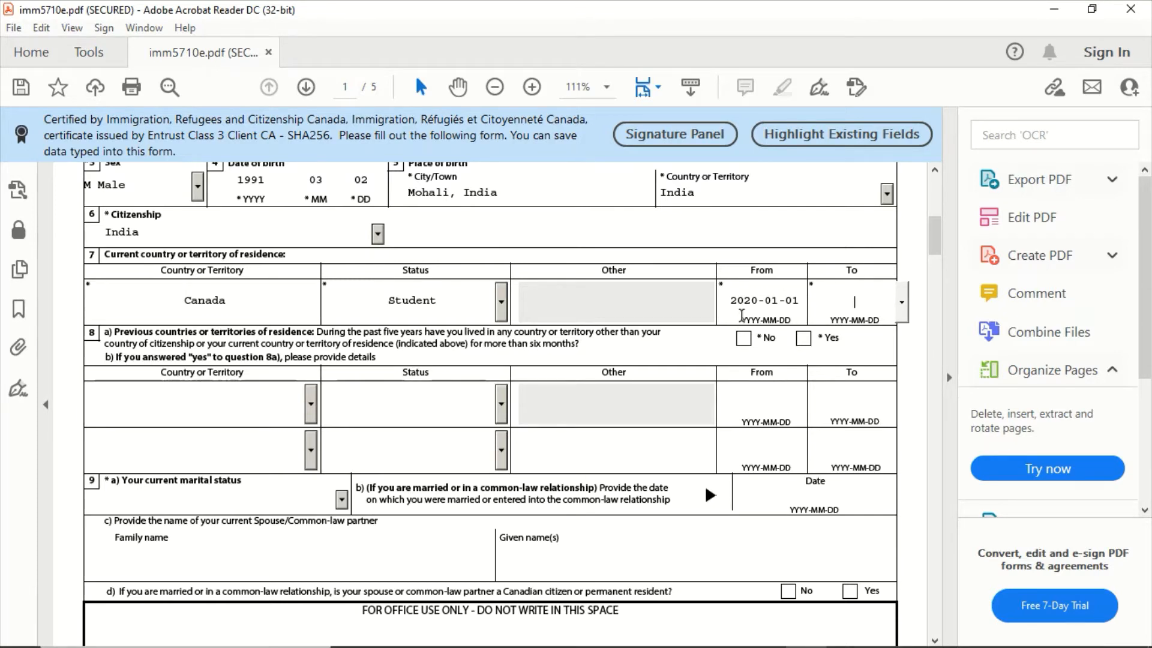
text(2022-0)
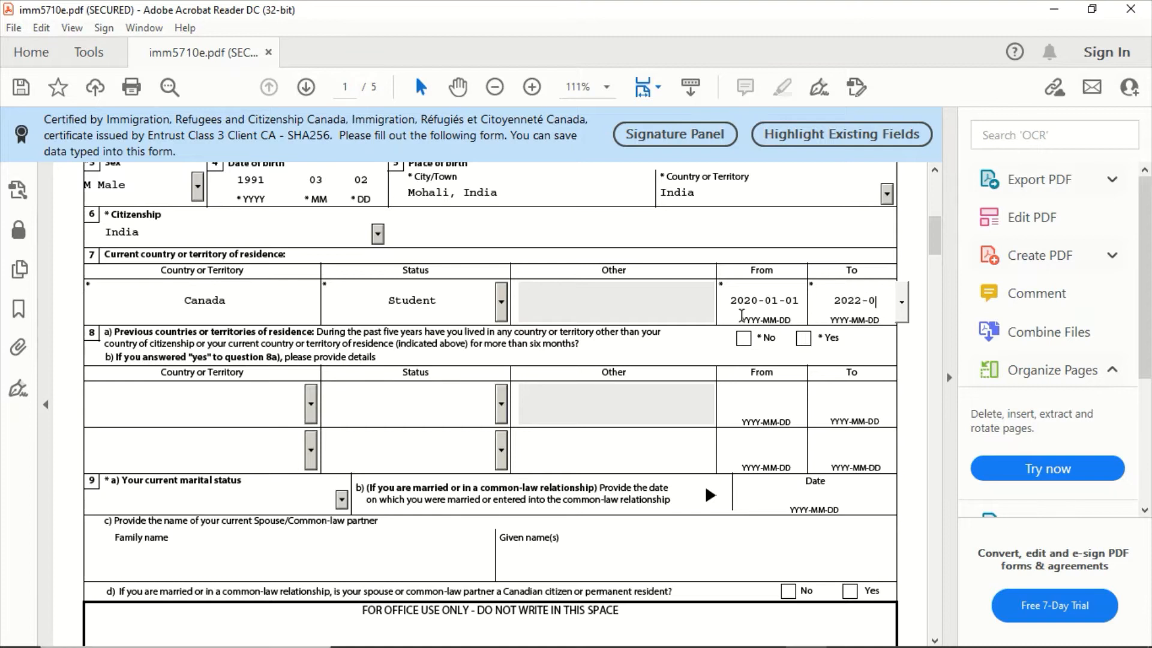
text(1-01)
key(Tab)
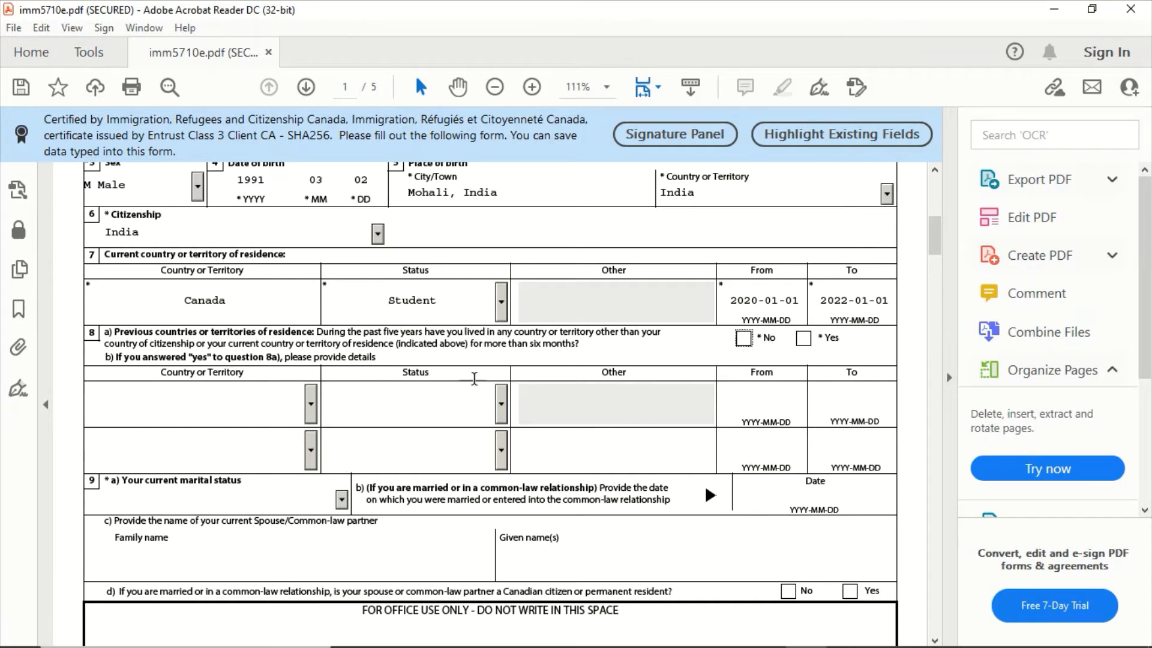
click(743, 338)
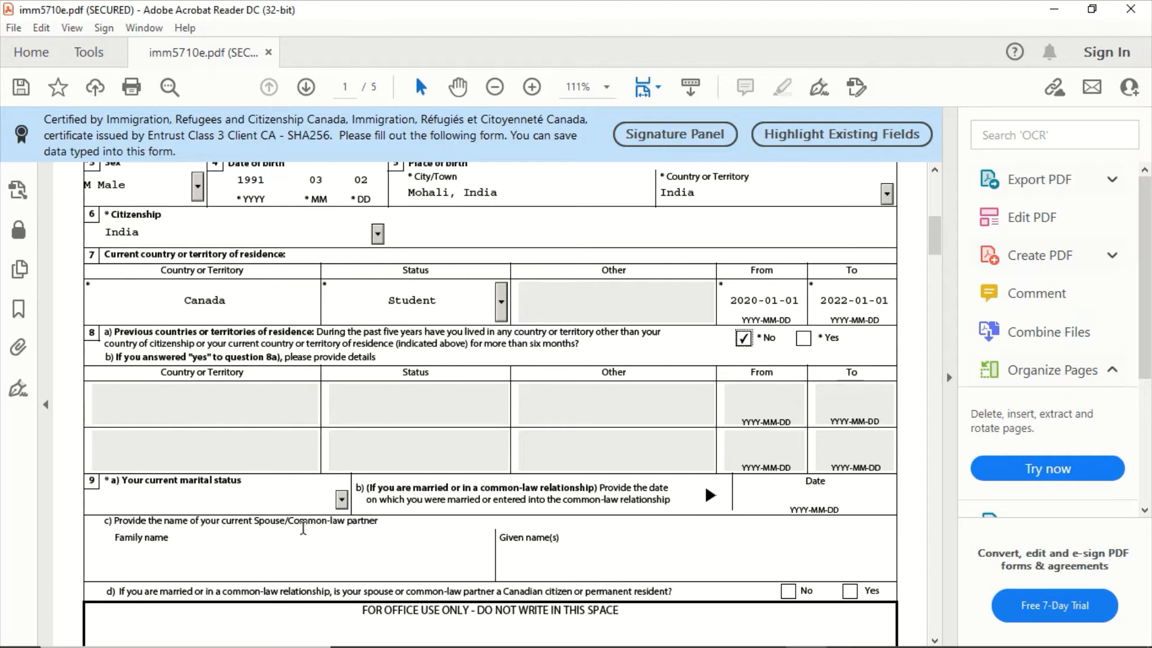
- Choose Single as marital status and scroll down to page 2
click(342, 504)
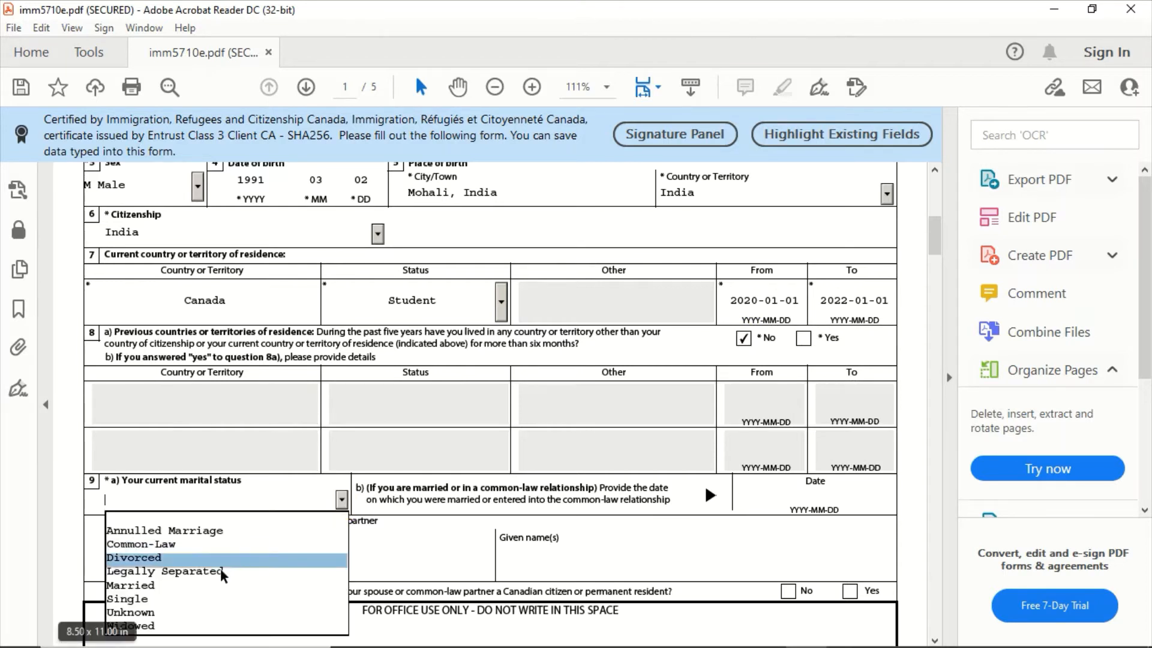
click(200, 599)
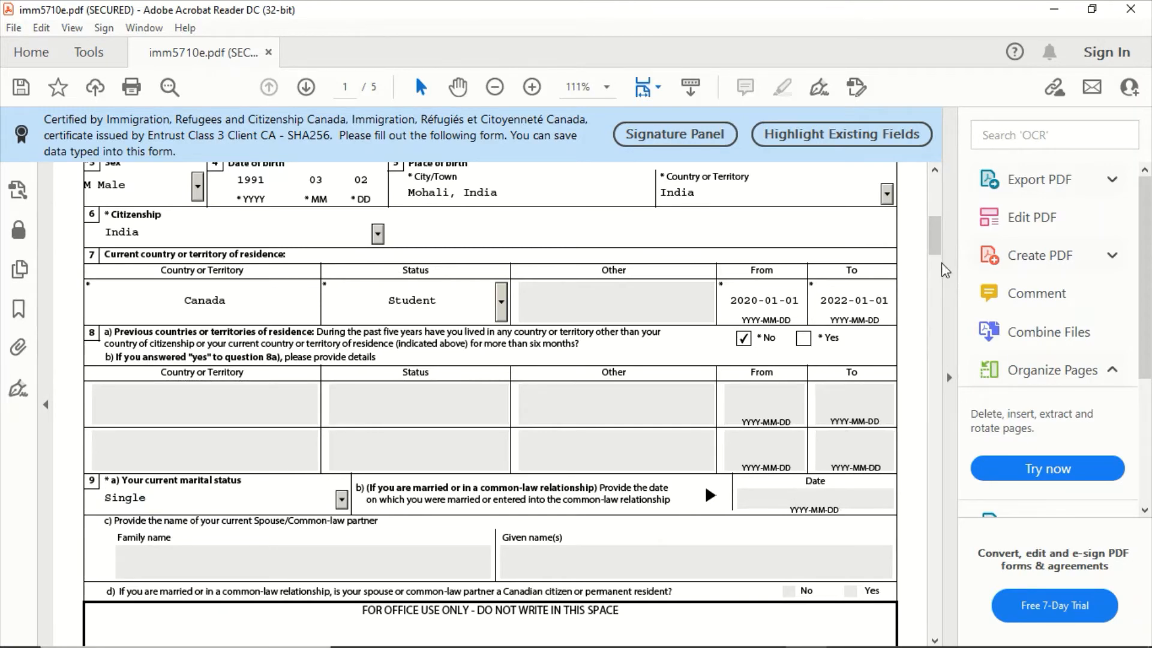
drag(935, 247, 935, 273)
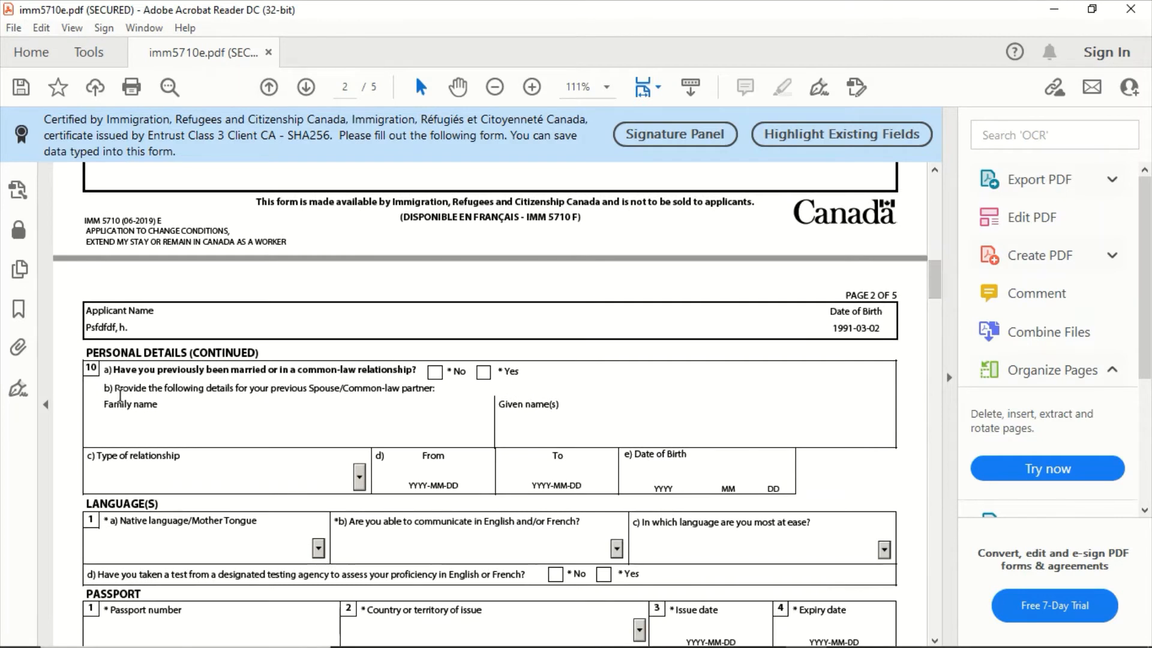
- Answer No to a previous marriage and choose Punjabi as the native language
click(436, 373)
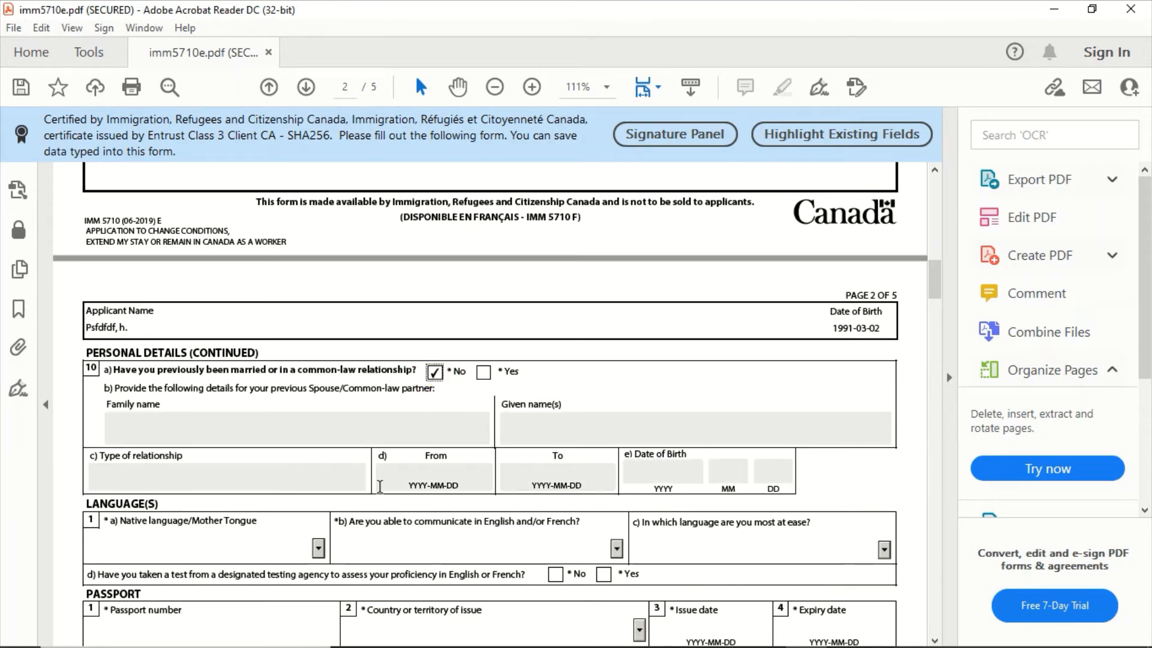
click(320, 554)
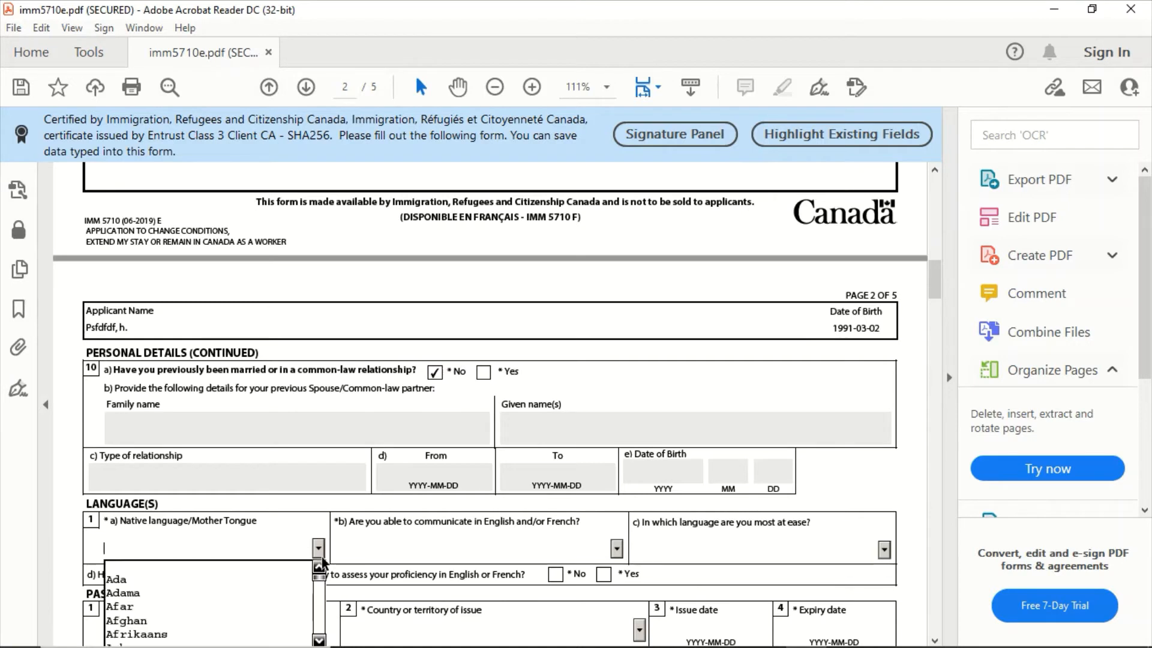
key(p)
key(Down)
key(Down)
key(Down)
key(Down)
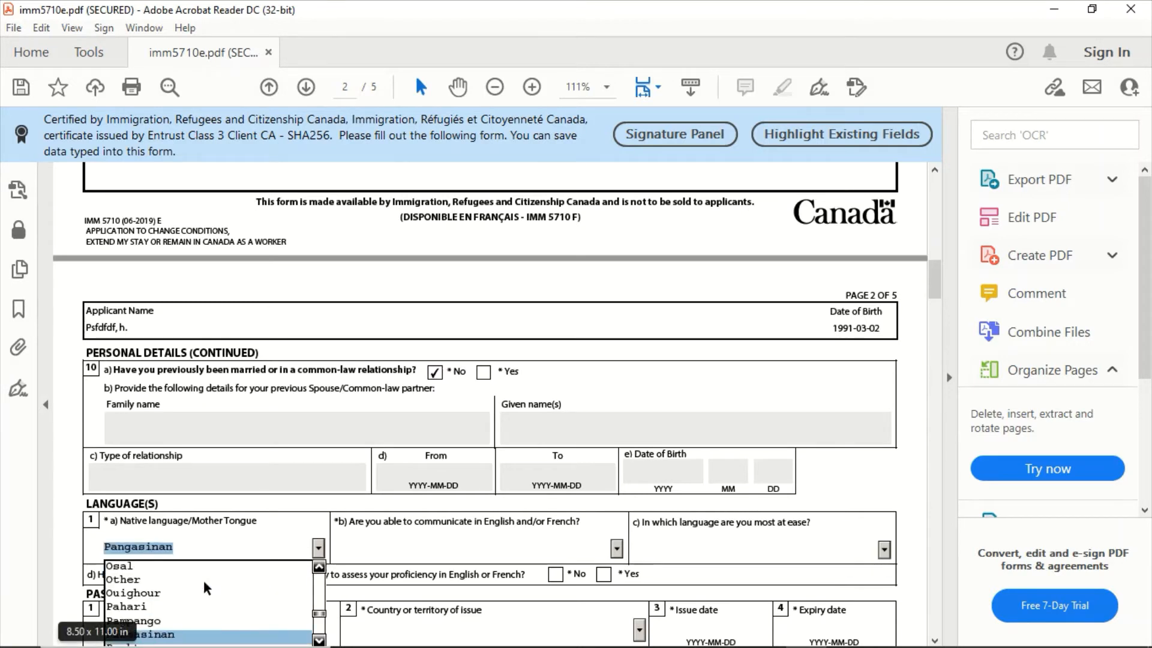
key(Down)
key(Down)
key(Down)
key(Down)
key(Down)
key(Down)
key(Down)
key(Down)
key(Down)
key(Down)
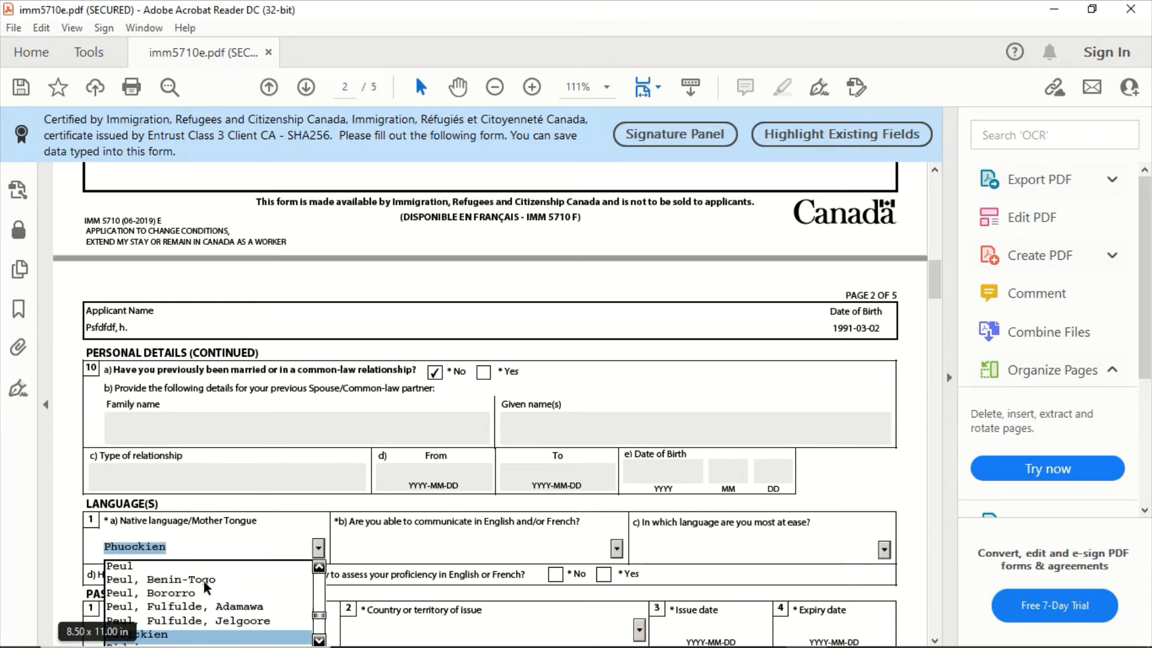
key(Down)
key(Down)
key(Down)
key(Down)
key(Down)
key(Down)
key(Down)
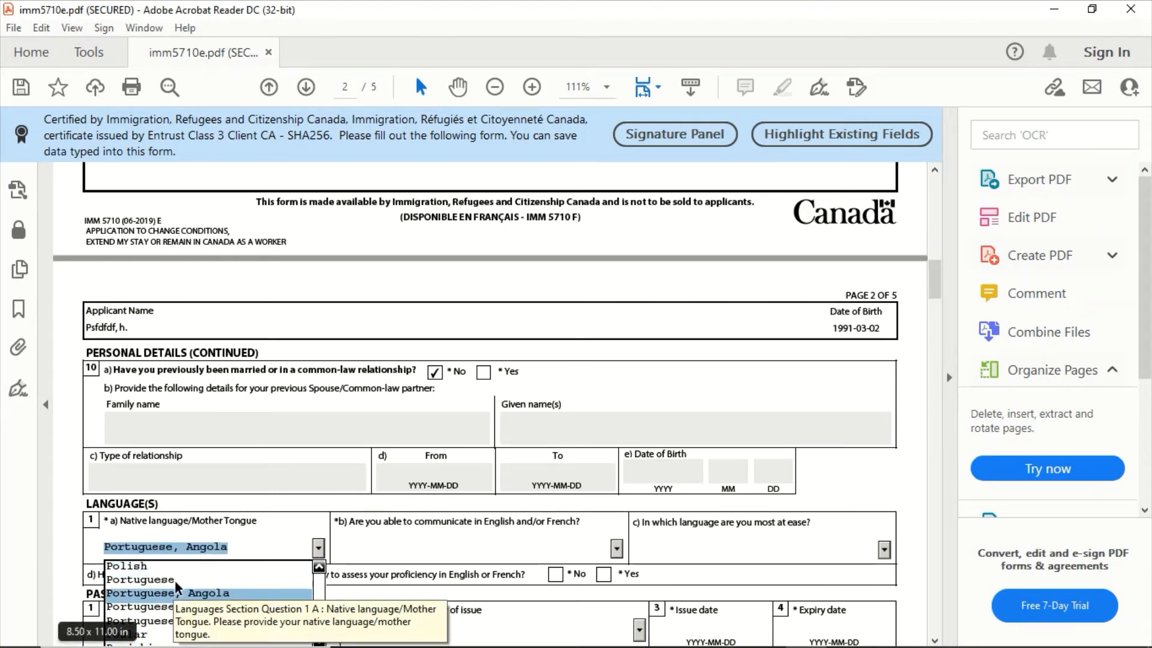
key(Down)
key(Down)
key(Down)
key(Down)
key(Down)
key(Down)
key(Down)
key(Up)
key(Up)
key(Up)
key(Up)
key(Up)
key(Up)
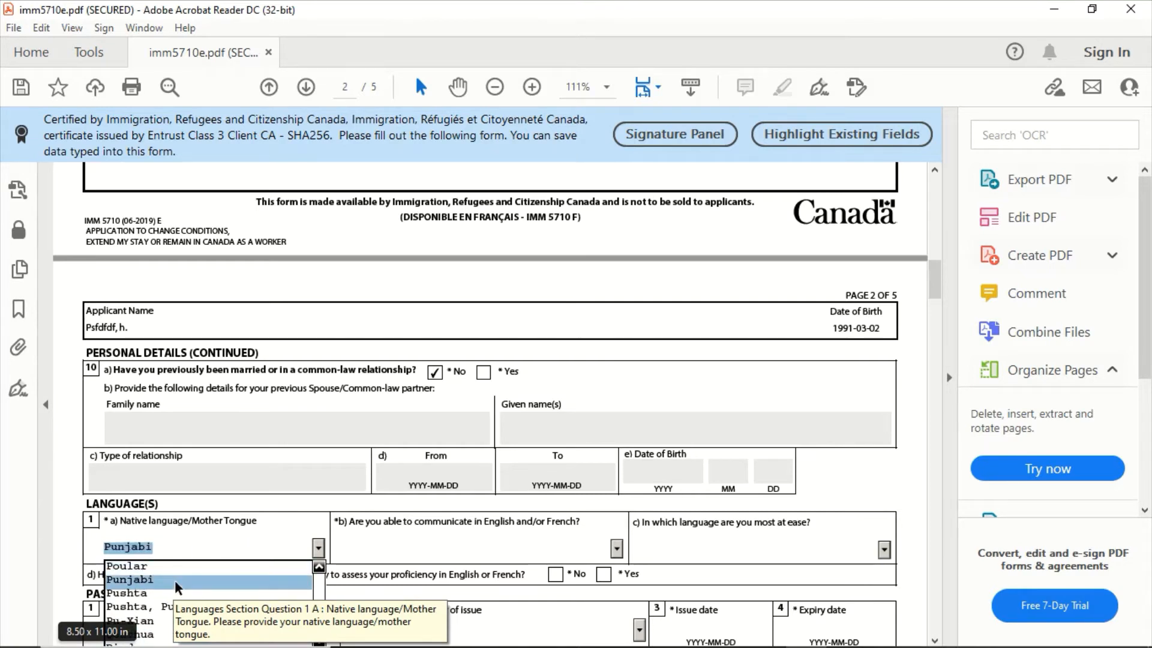
click(177, 586)
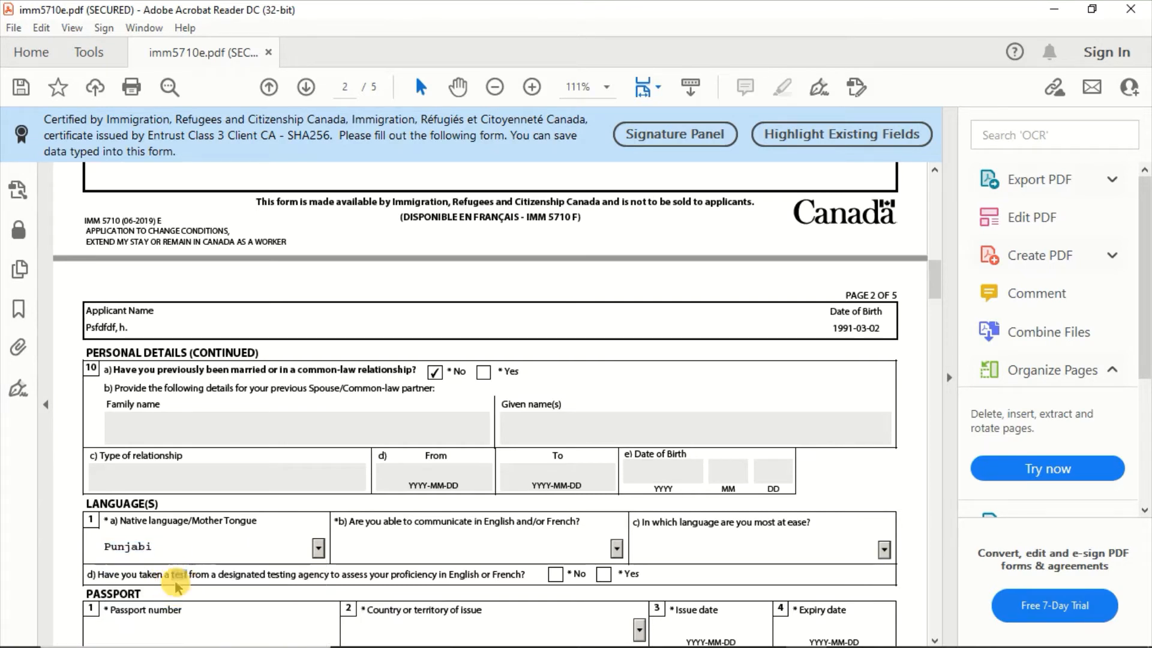
- Choose English as the communication language and answer Yes to having taken a language test
click(608, 553)
click(616, 549)
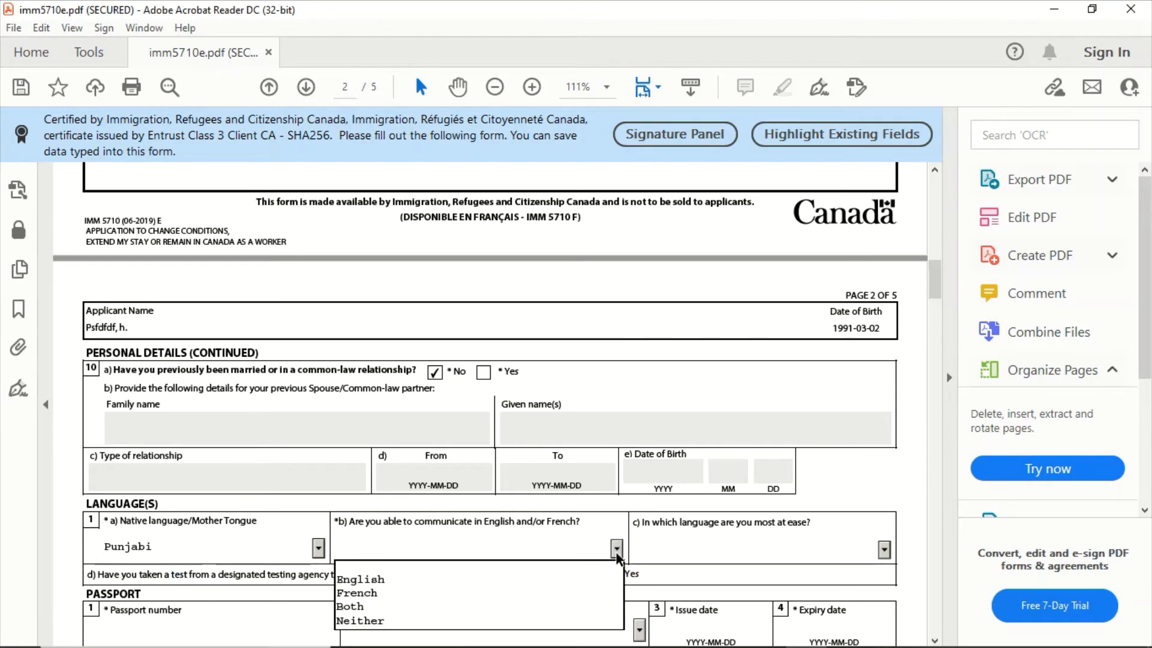
click(522, 579)
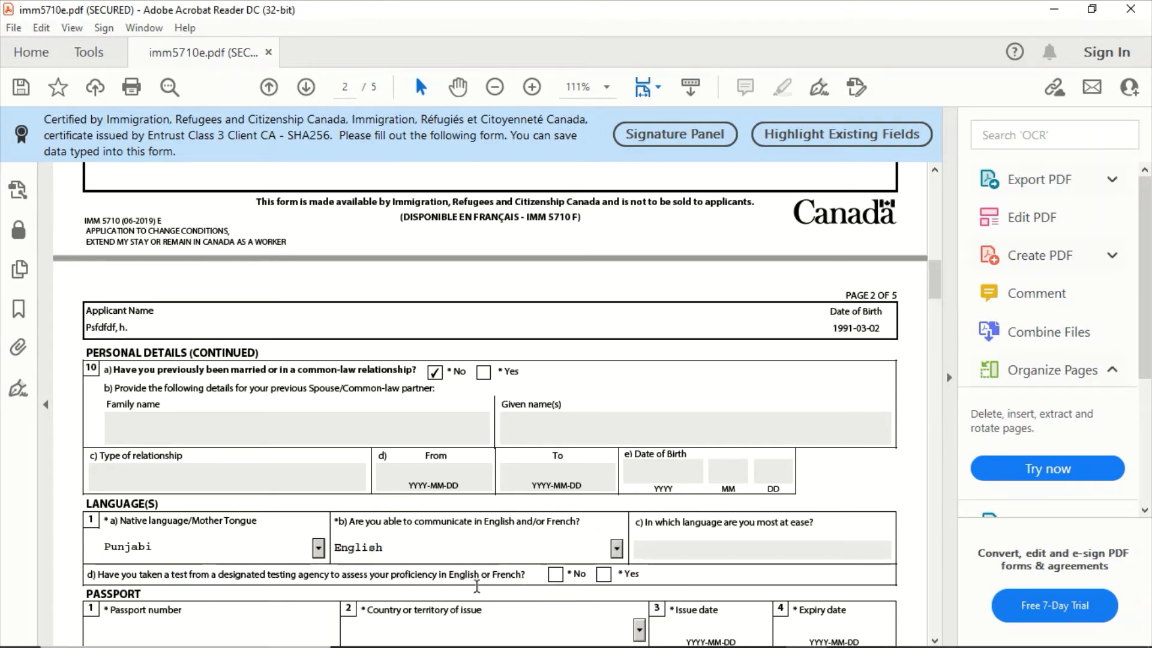
click(604, 574)
click(934, 640)
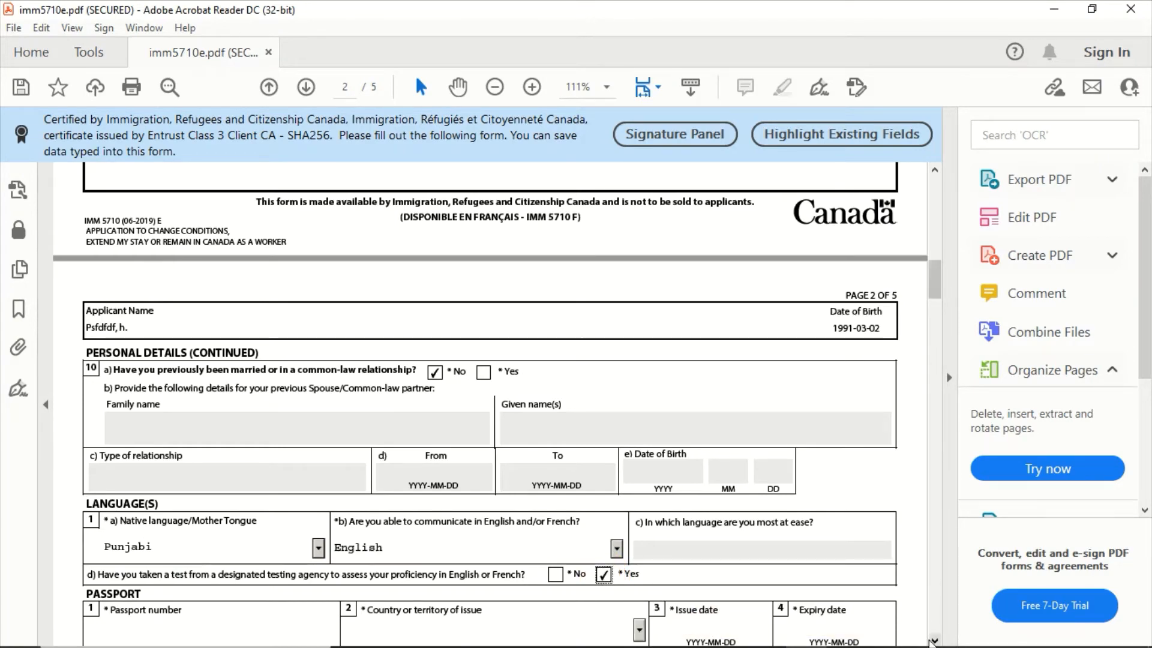
drag(934, 640, 934, 641)
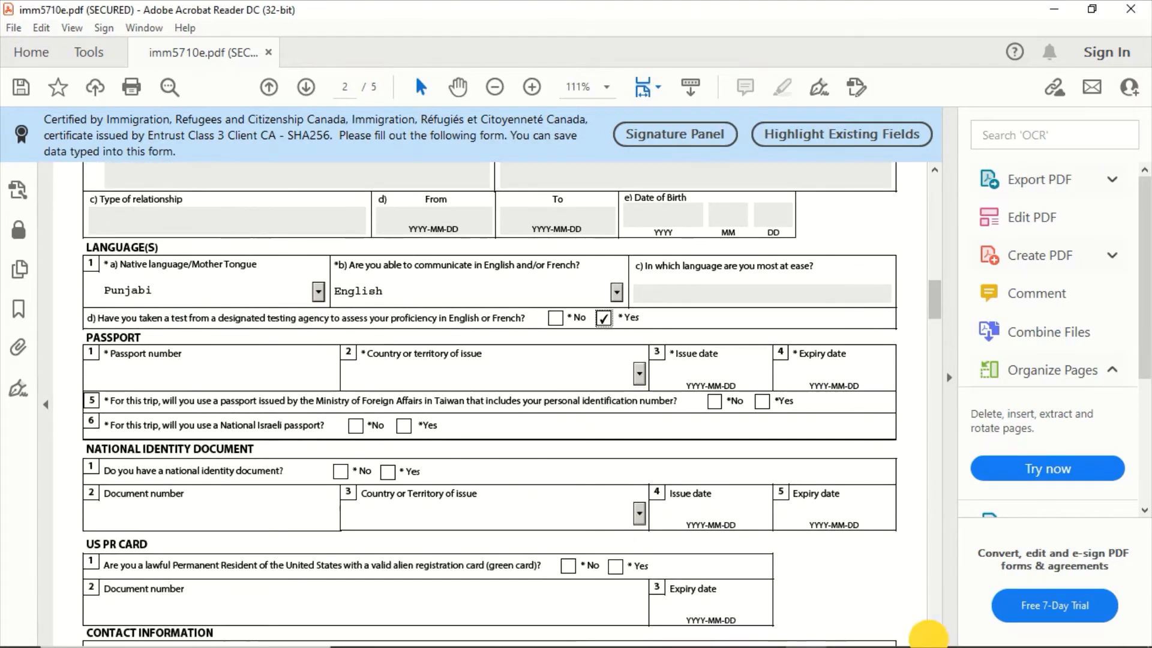
- Enter the passport number and India (IN) as the issuing country
click(195, 377)
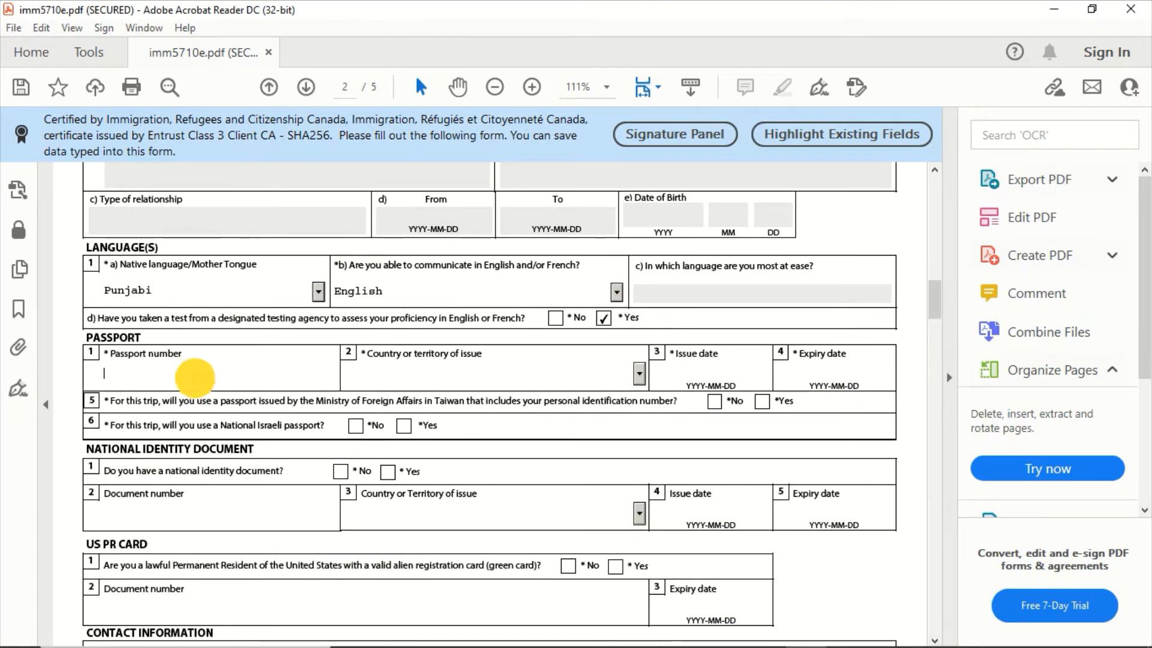
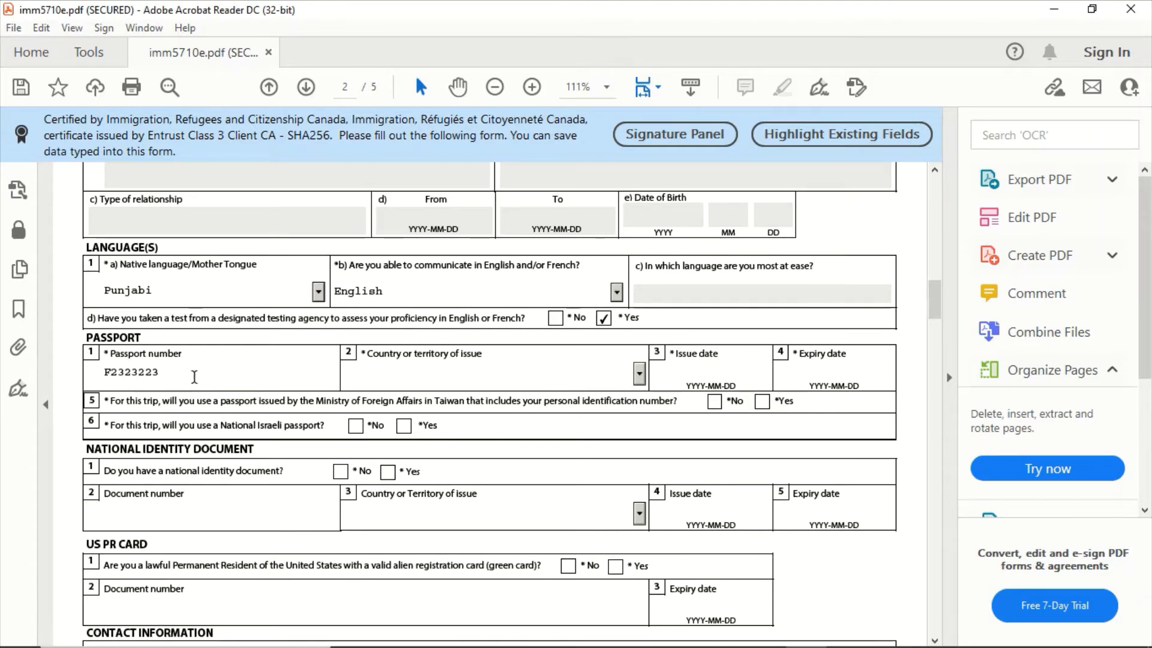
key(Tab)
text(IN)
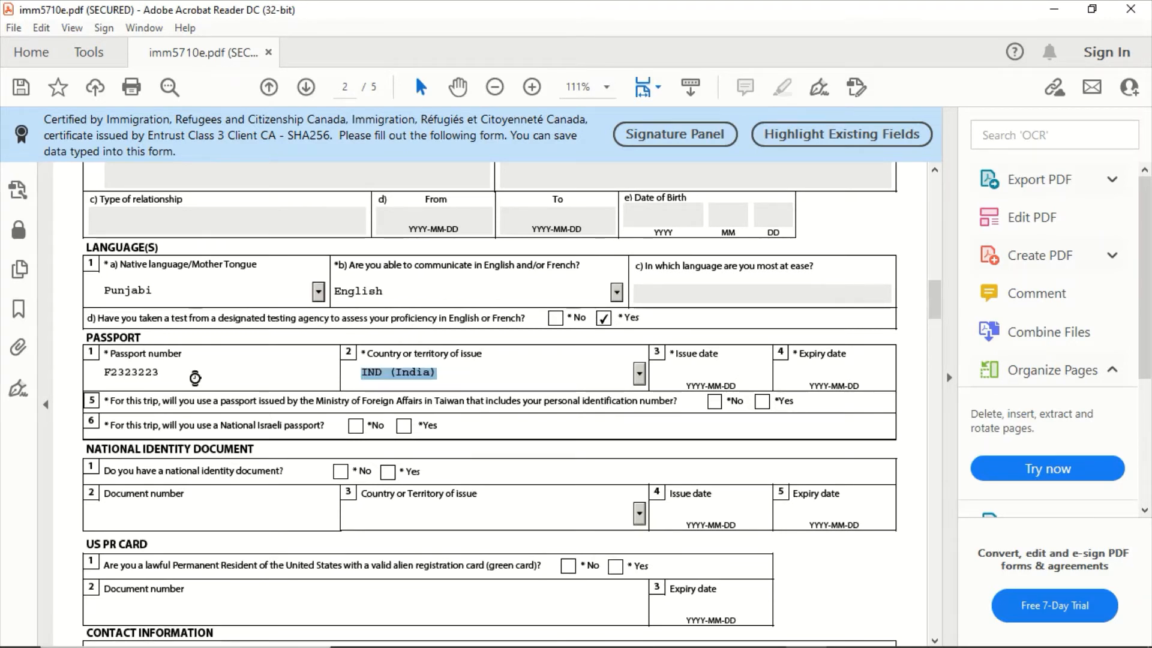
key(Tab)
- Enter passport issue date 2018-01-01 and expiry date 2028-01-02
text(202)
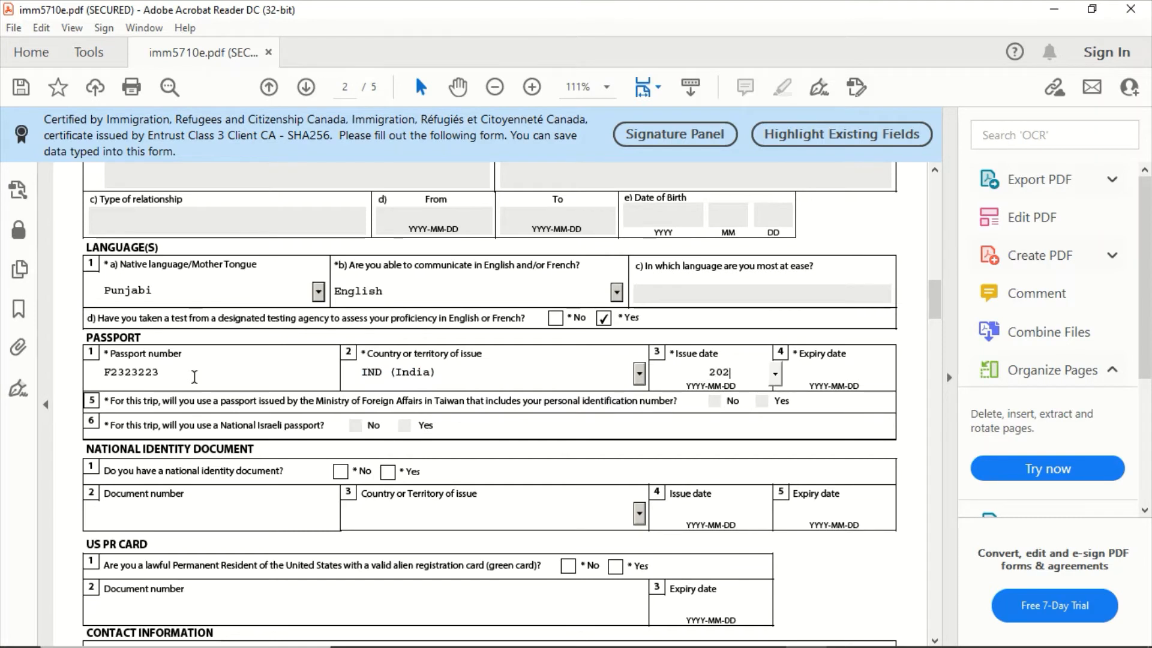
text(3)
key(BackSpace)
key(BackSpace)
text(18-01-01)
key(Tab)
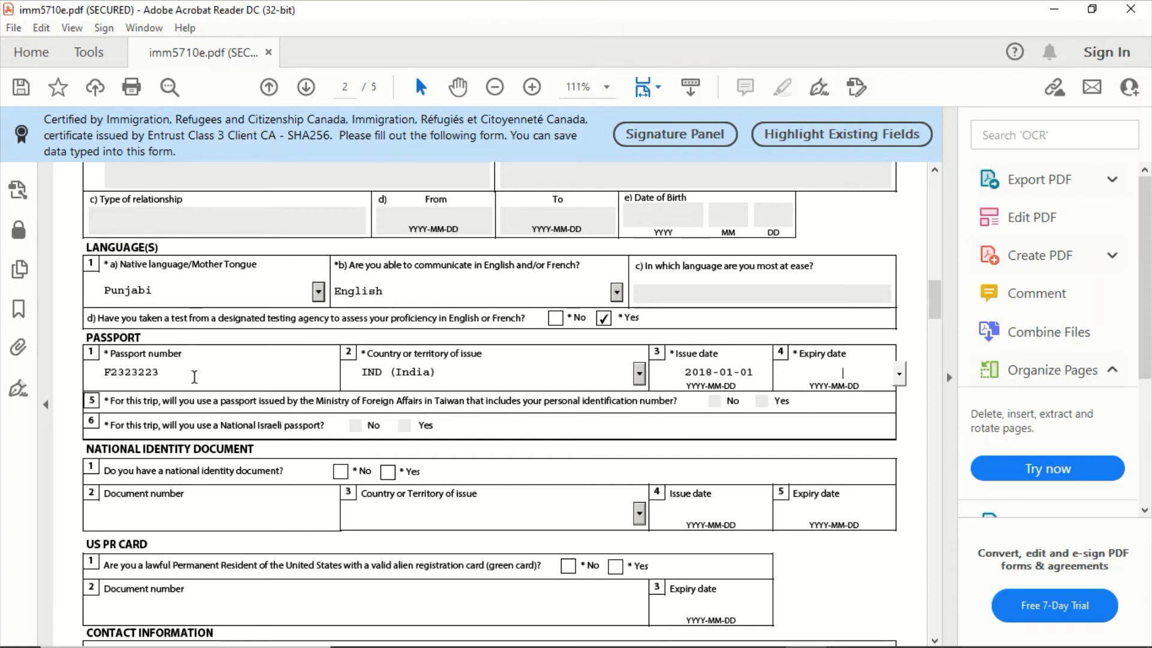
text(2028-1)
key(BackSpace)
text(02-)
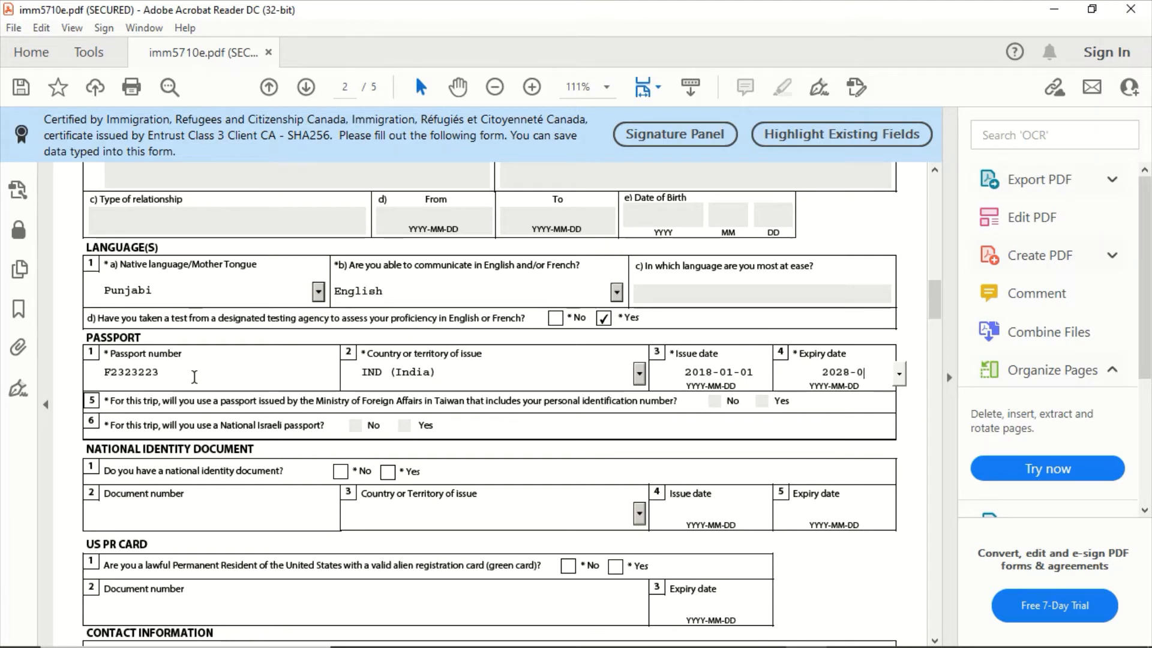
key(BackSpace)
key(BackSpace)
text(1-02)
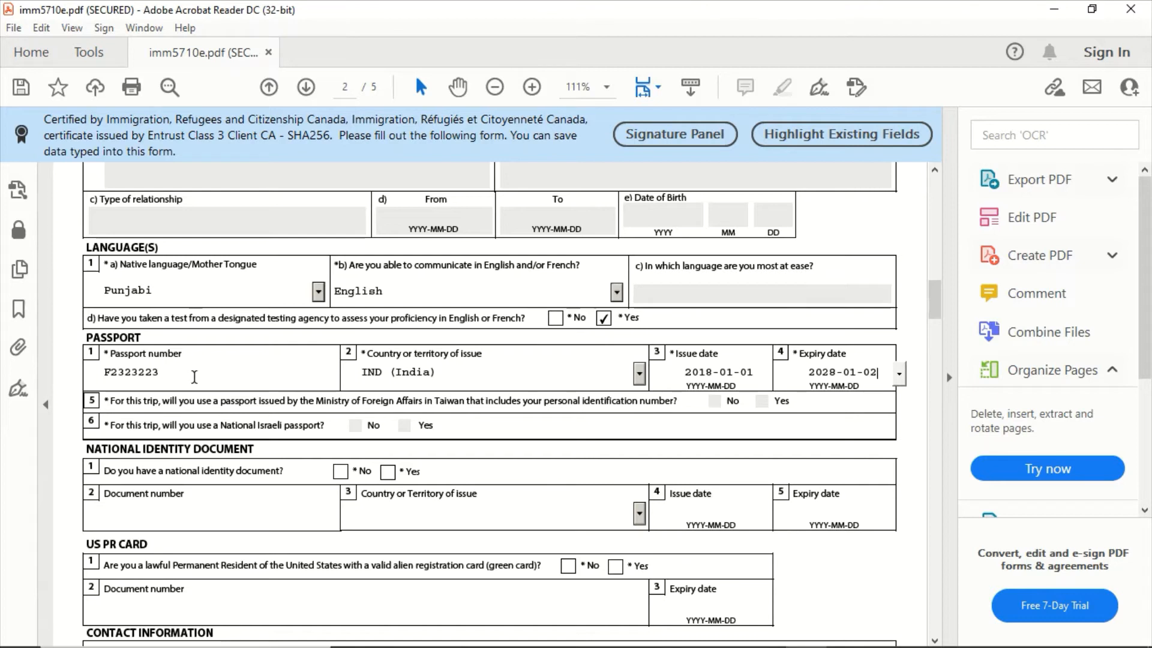
key(Tab)
- Answer No to having a national identity document
click(339, 473)
click(836, 560)
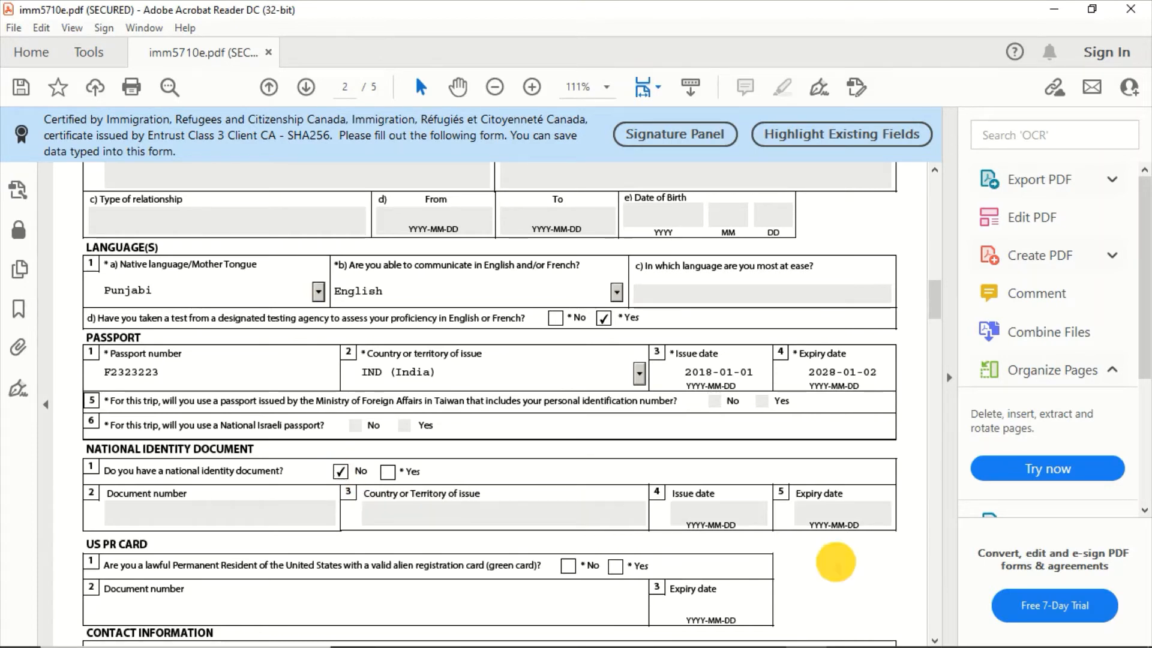
scroll(838, 567, down, 1)
scroll(835, 560, down, 5)
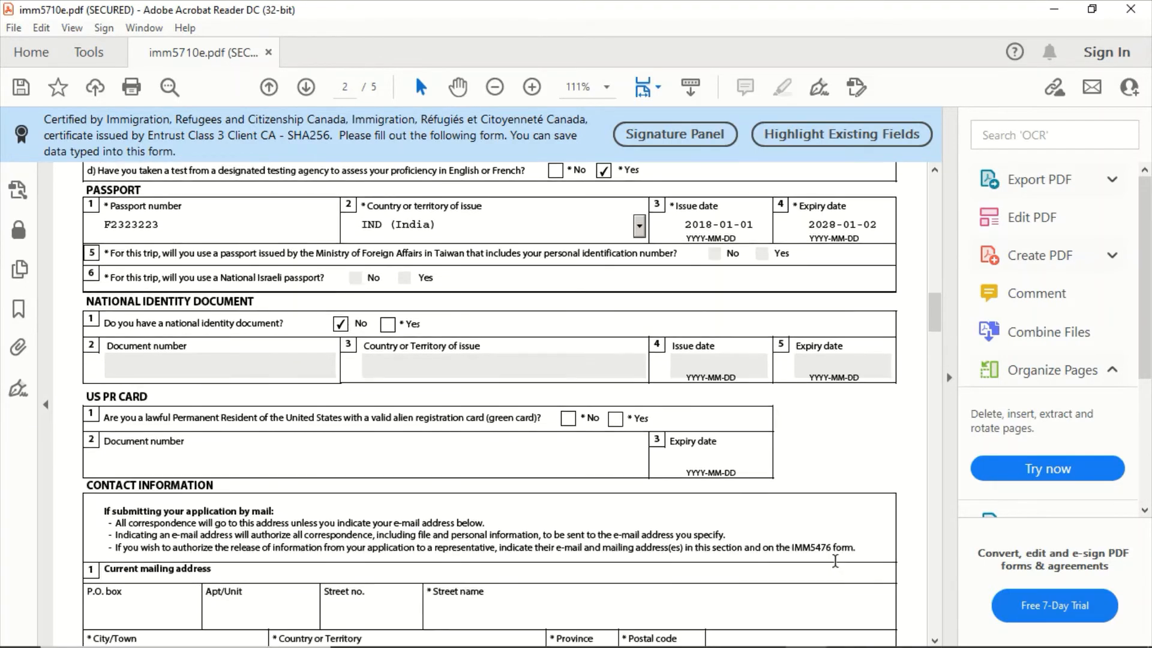
scroll(835, 560, down, 1)
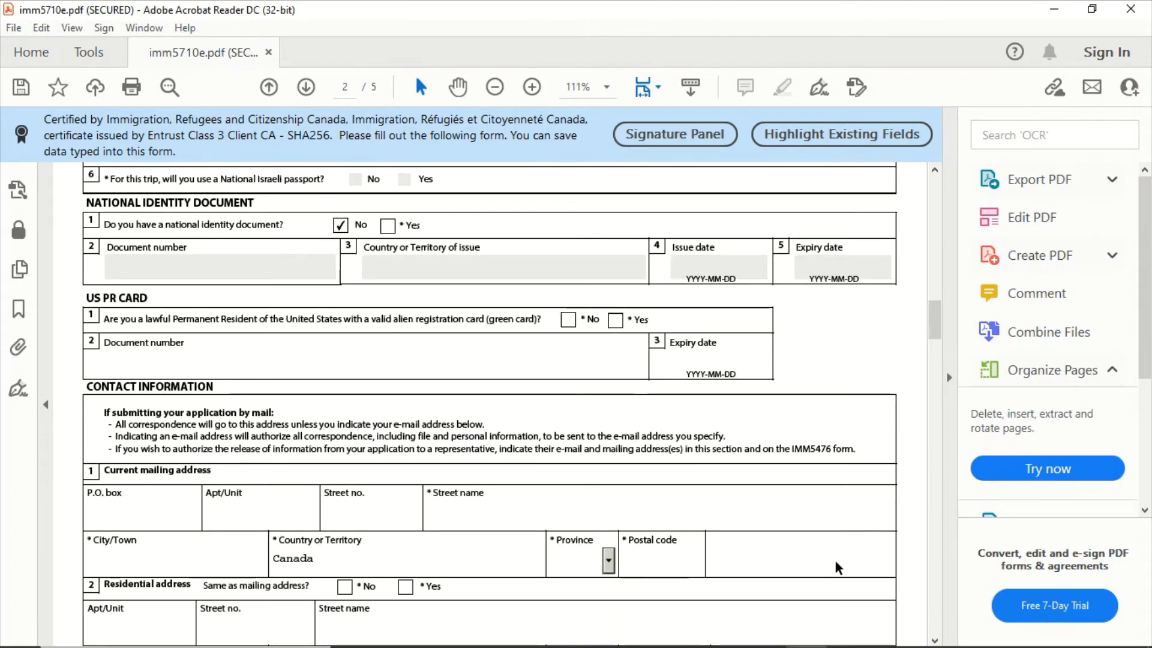
- Answer No to holding a US permanent resident card, reverting an accidental Yes
click(570, 320)
click(615, 320)
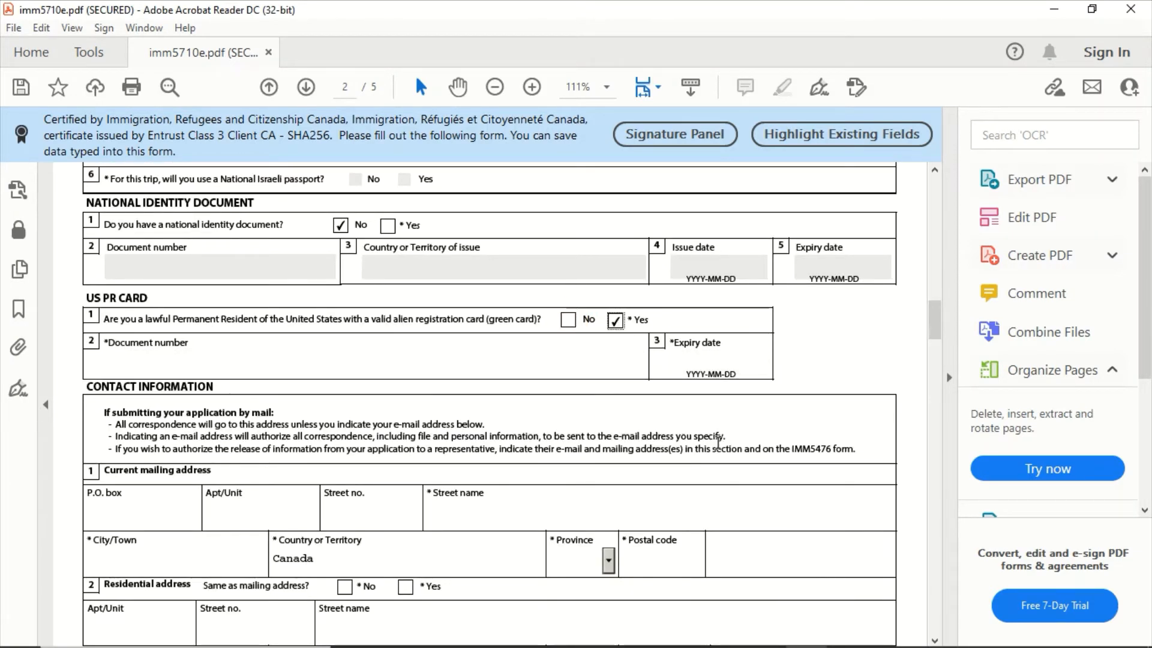
key(Left)
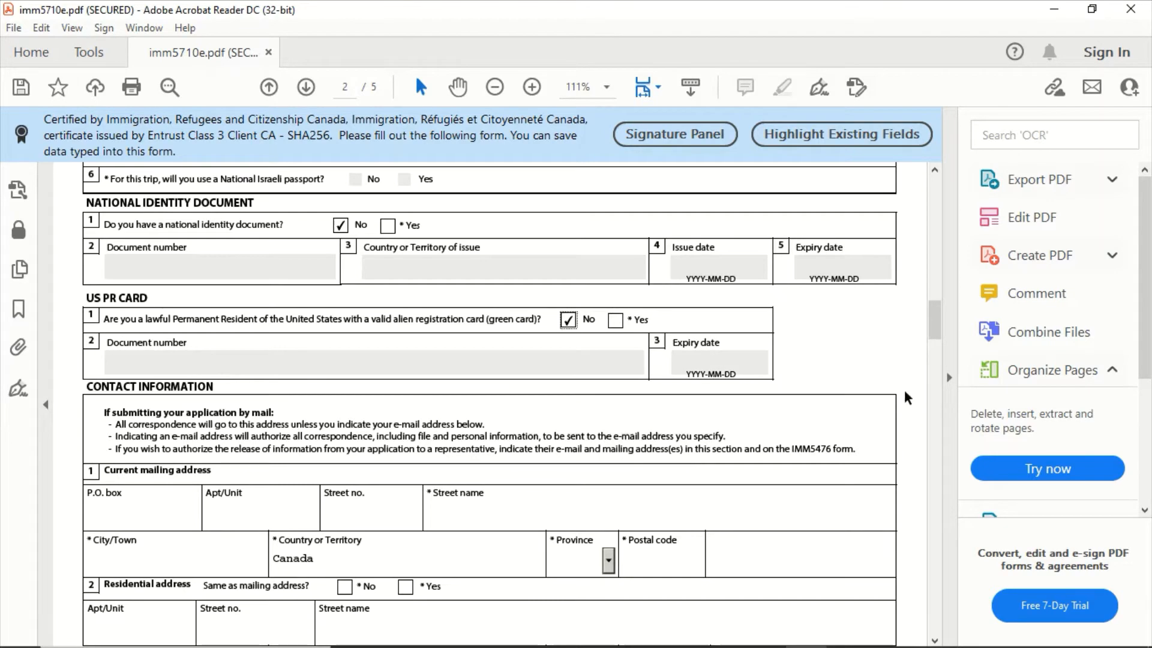
scroll(905, 392, down, 4)
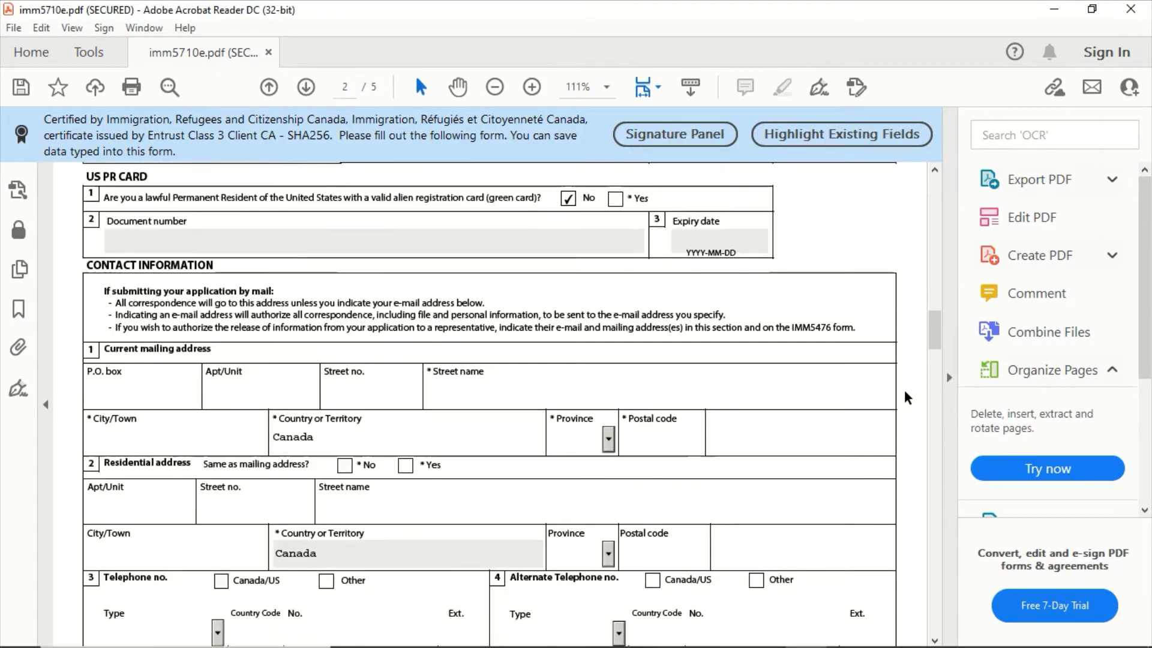
scroll(905, 396, down, 3)
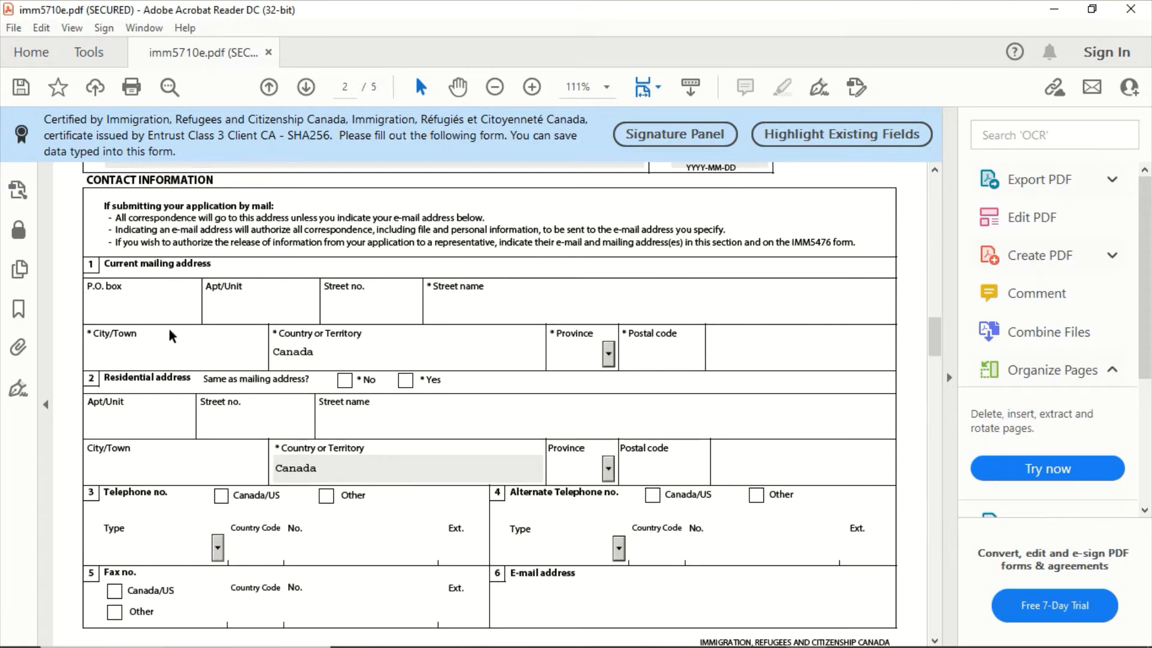
- Fill in the Apt/Unit and street details of the current mailing address
click(248, 316)
text(23)
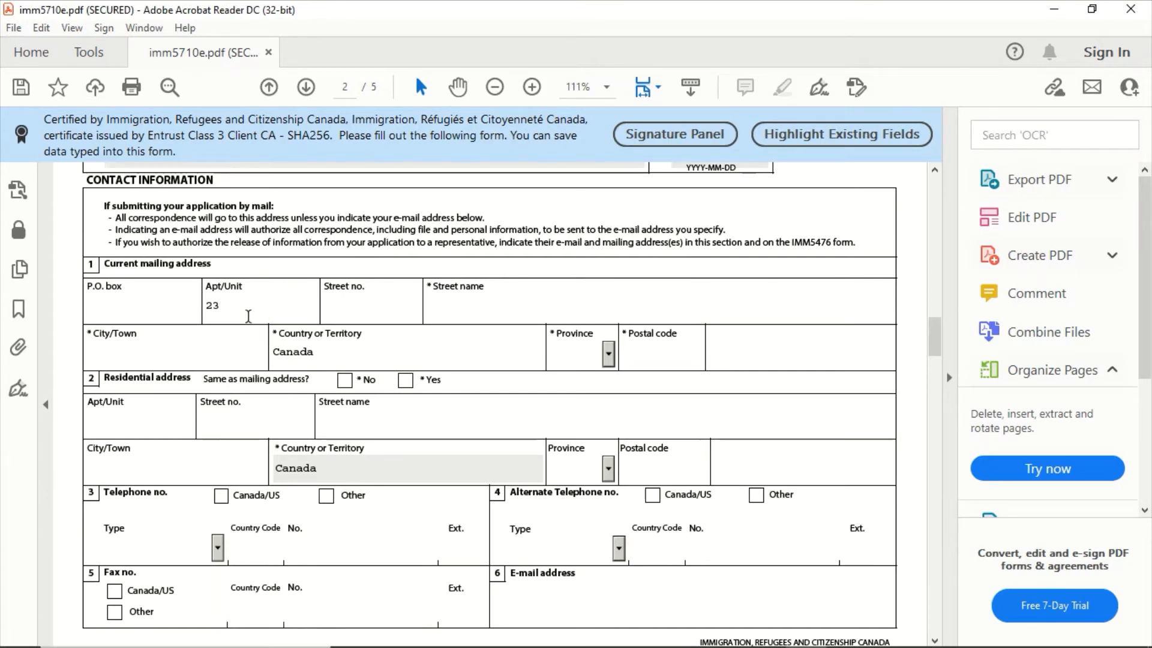
text(Wor)
text(k p)
text(ermi)
text(Moncton)
key(Tab)
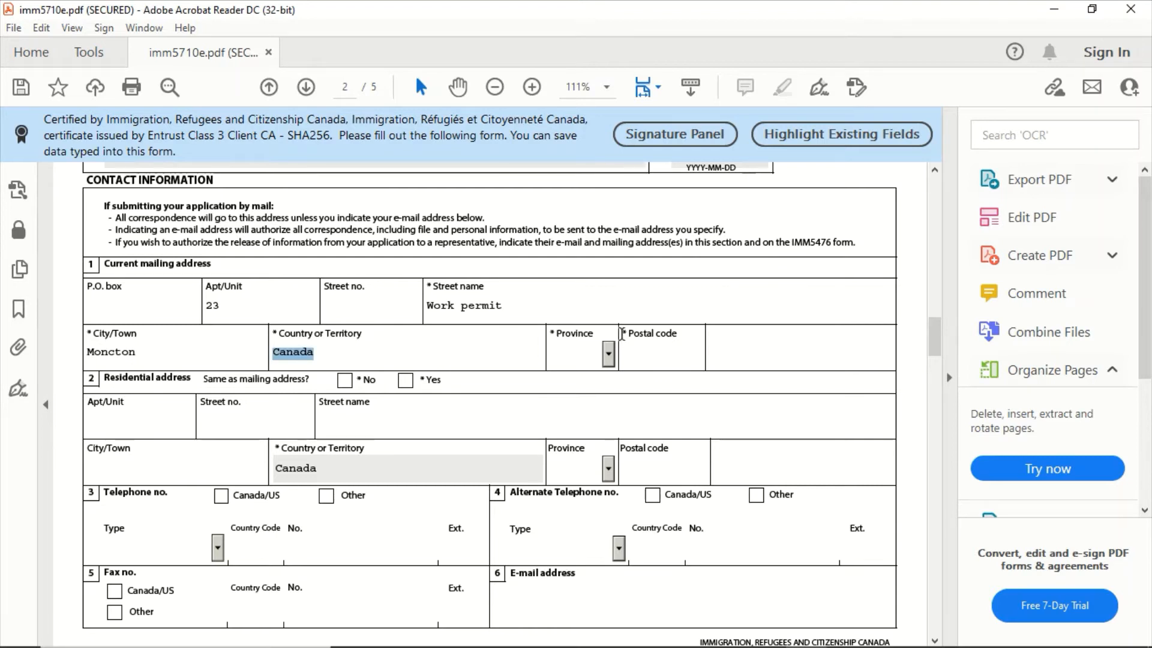
- Set the mailing province to NB and enter the mailing postal code
click(604, 365)
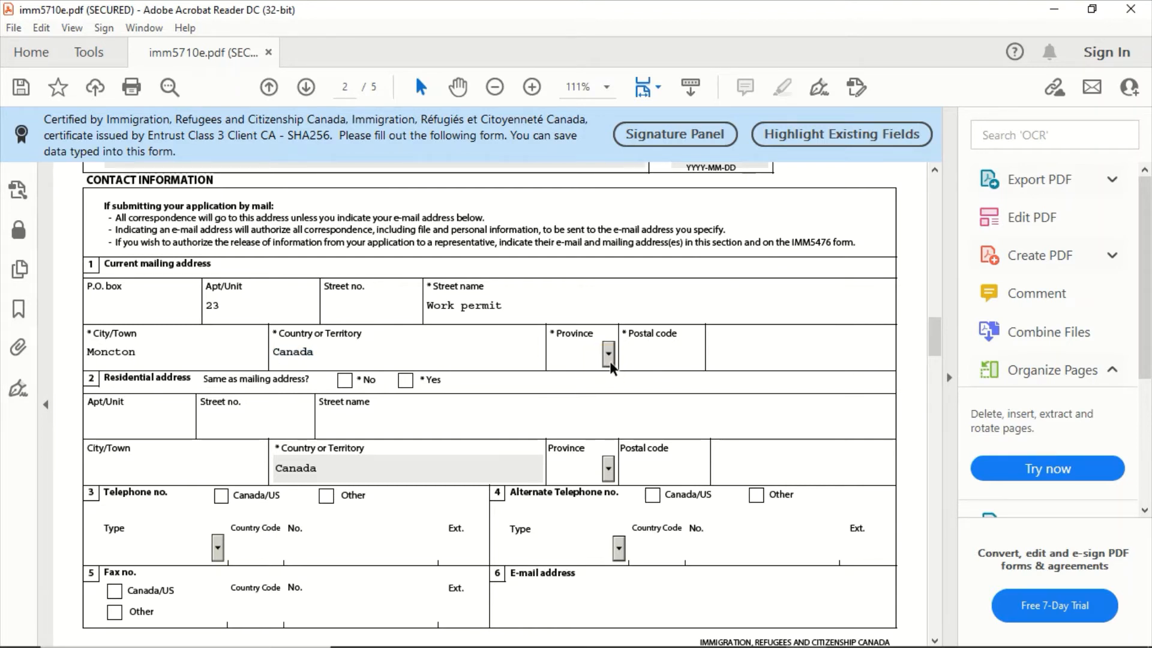
click(609, 359)
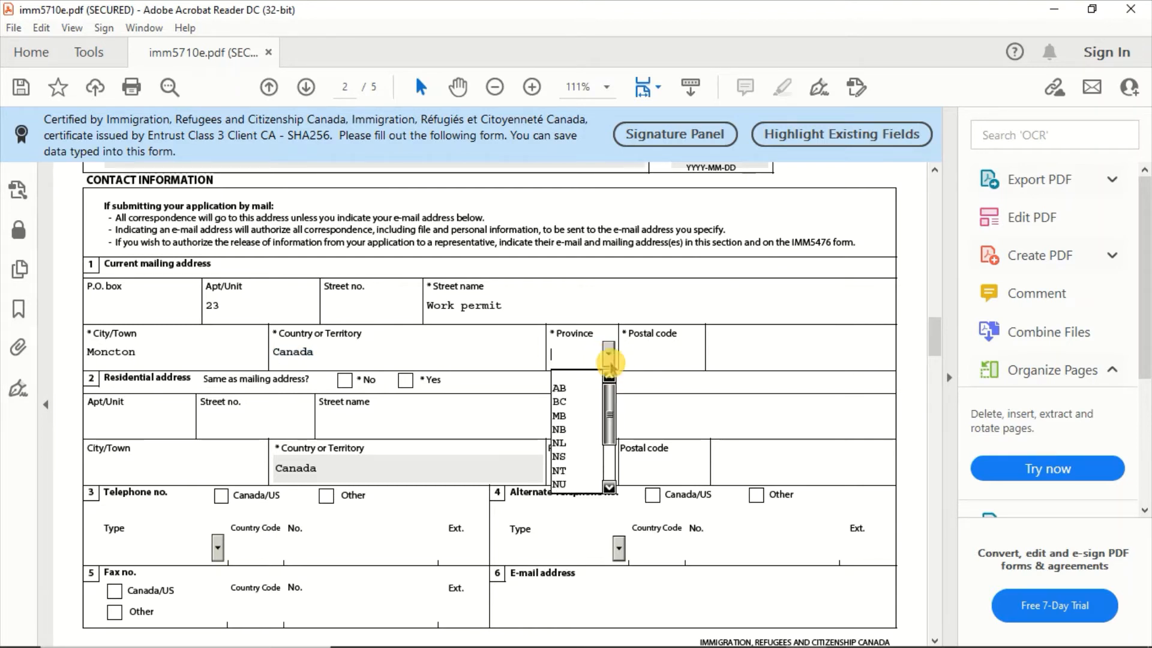
click(567, 430)
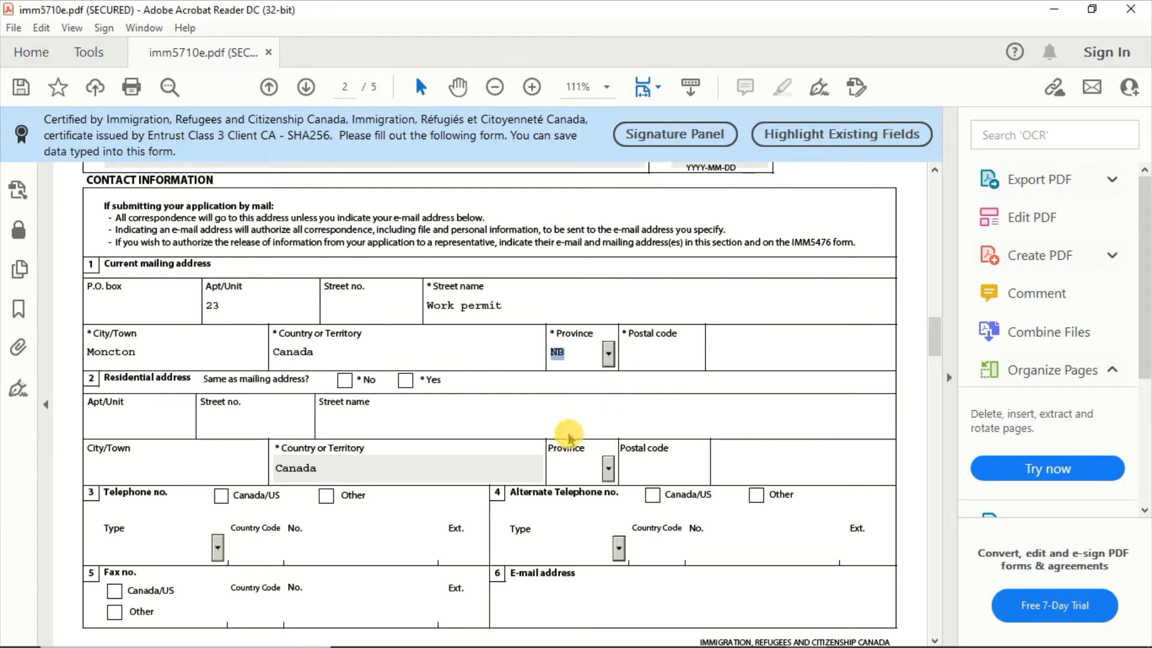
click(689, 353)
text(E1C E1C)
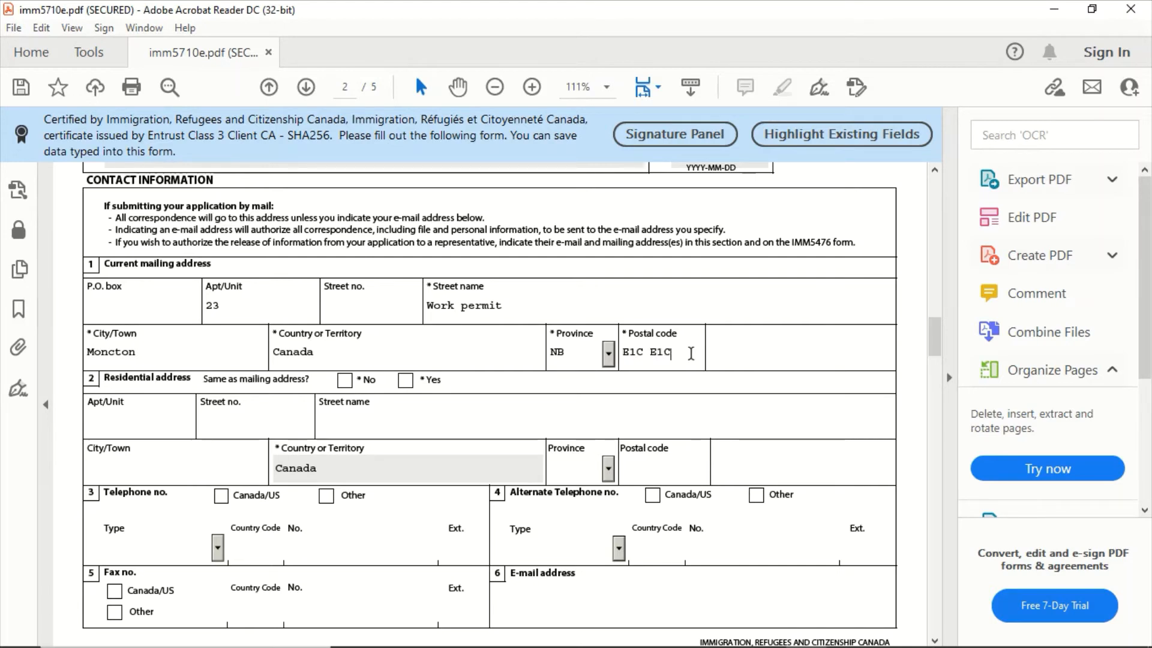
key(Tab)
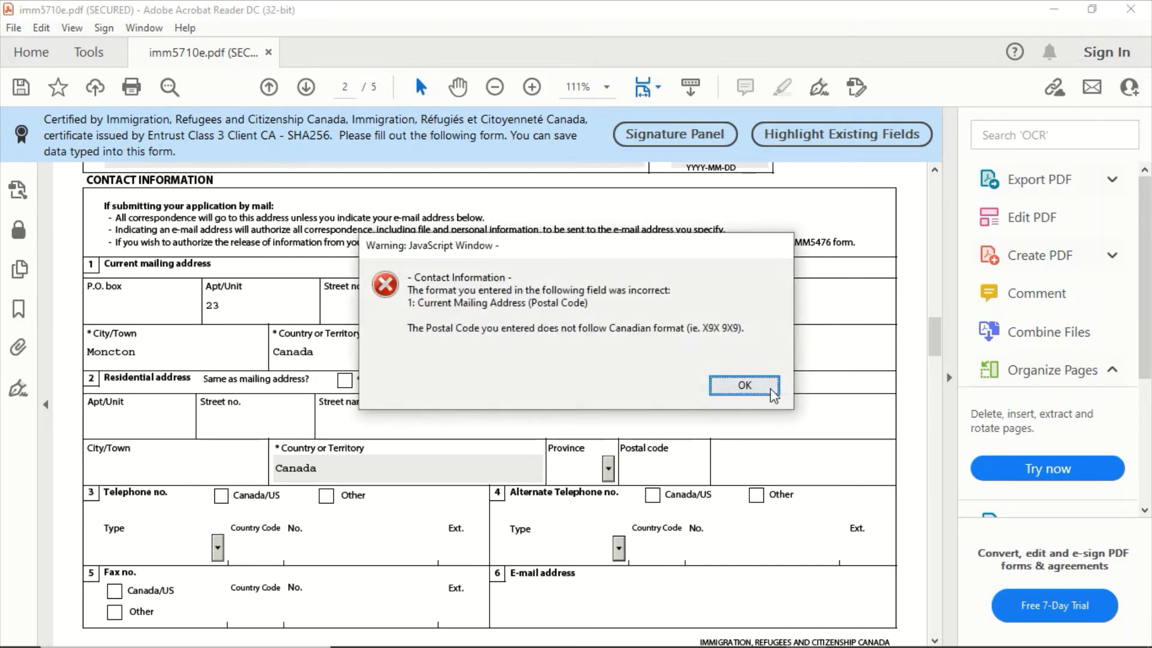
- Dismiss the postal code format warning and make a first edit to the code
click(744, 385)
click(693, 353)
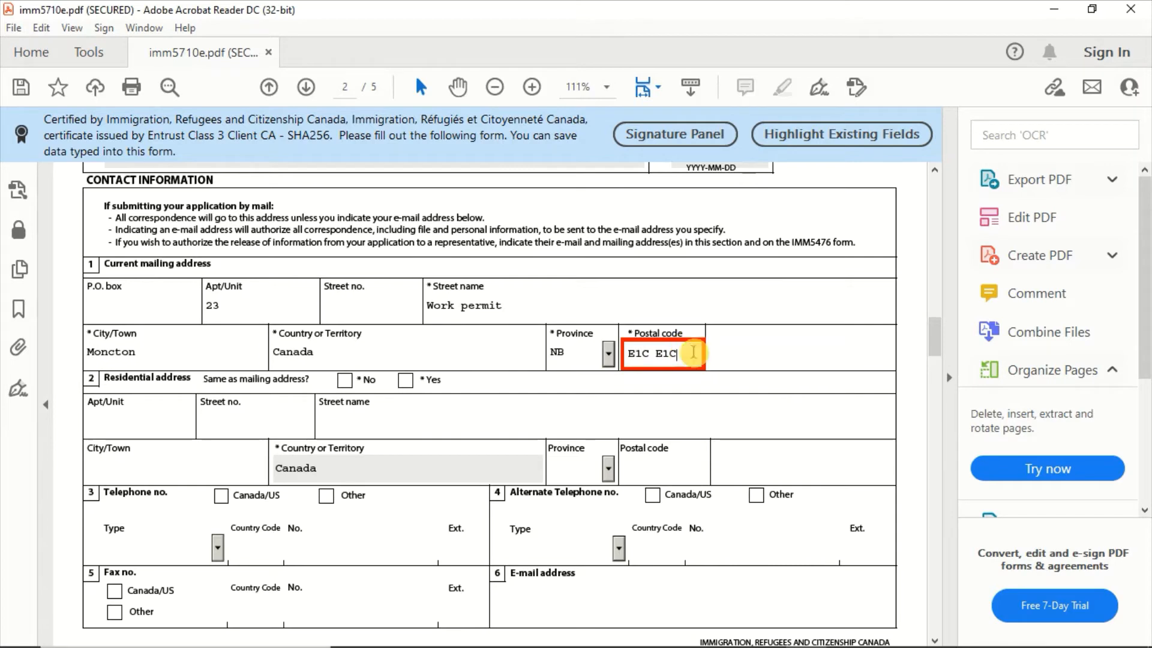
key(BackSpace)
key(BackSpace)
text(1C)
key(Tab)
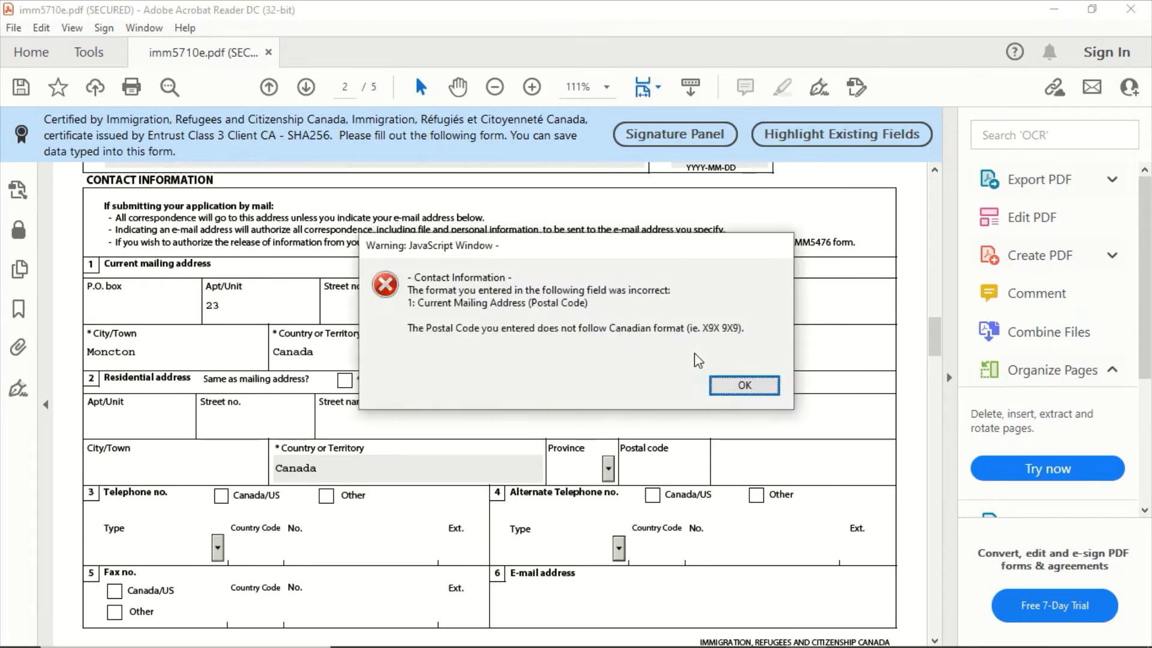
click(753, 387)
click(752, 391)
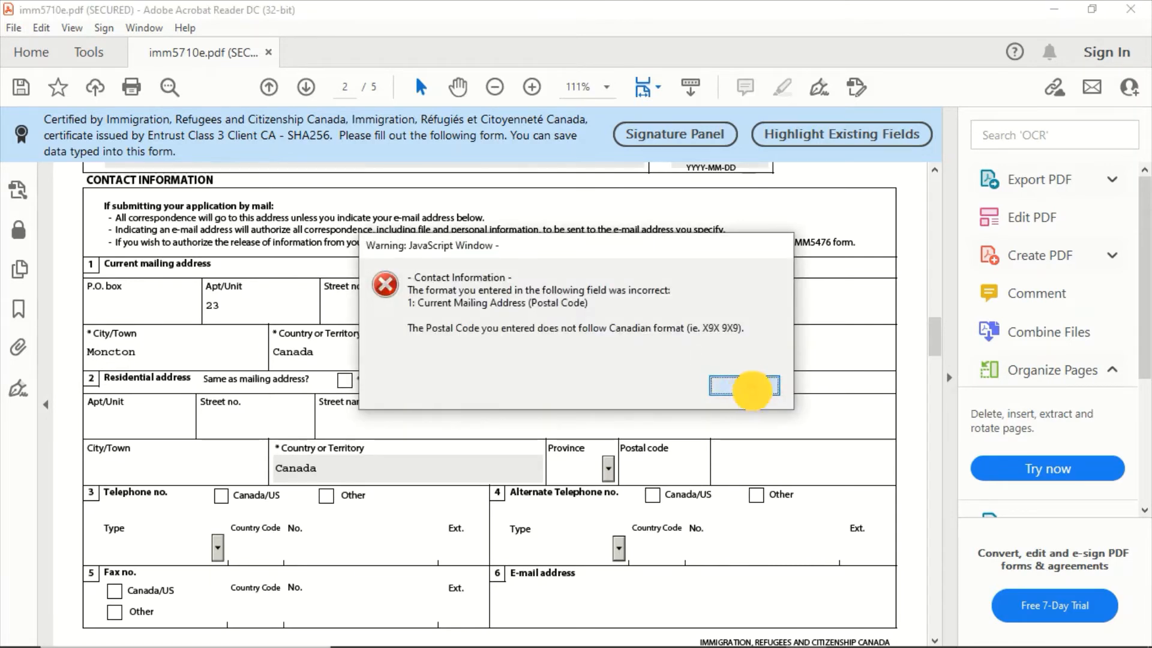
- Correct the postal code to X9X 9X9 format and tick Yes for residential same as mailing
click(691, 353)
key(BackSpace)
key(BackSpace)
key(BackSpace)
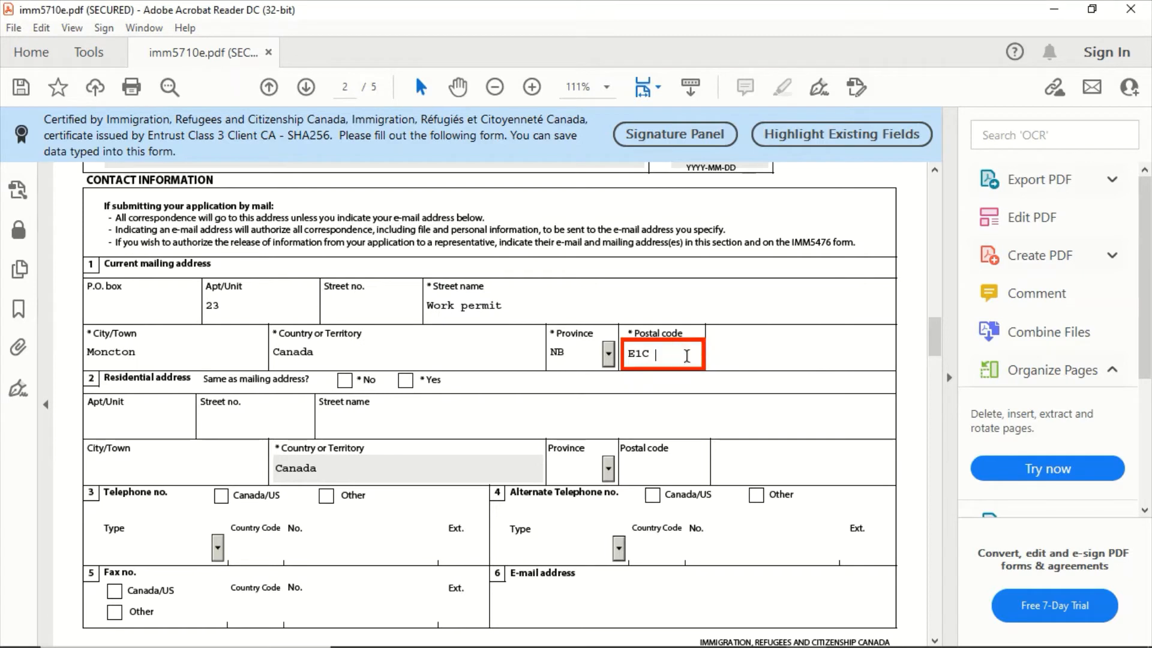
text(0A6)
key(Tab)
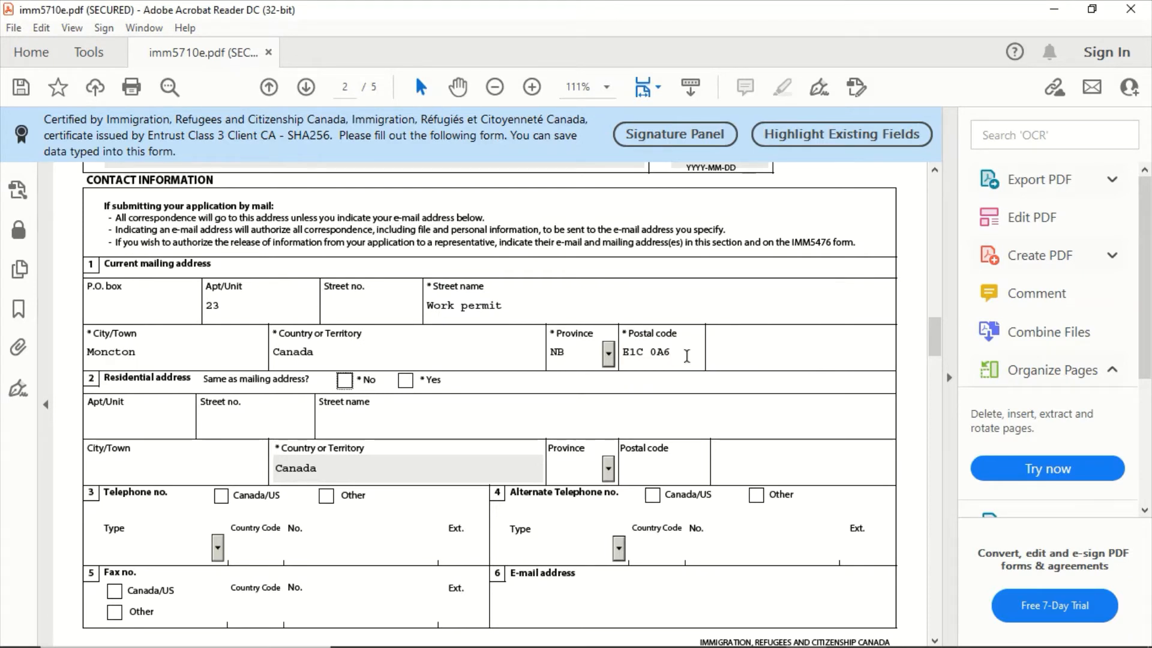
click(142, 432)
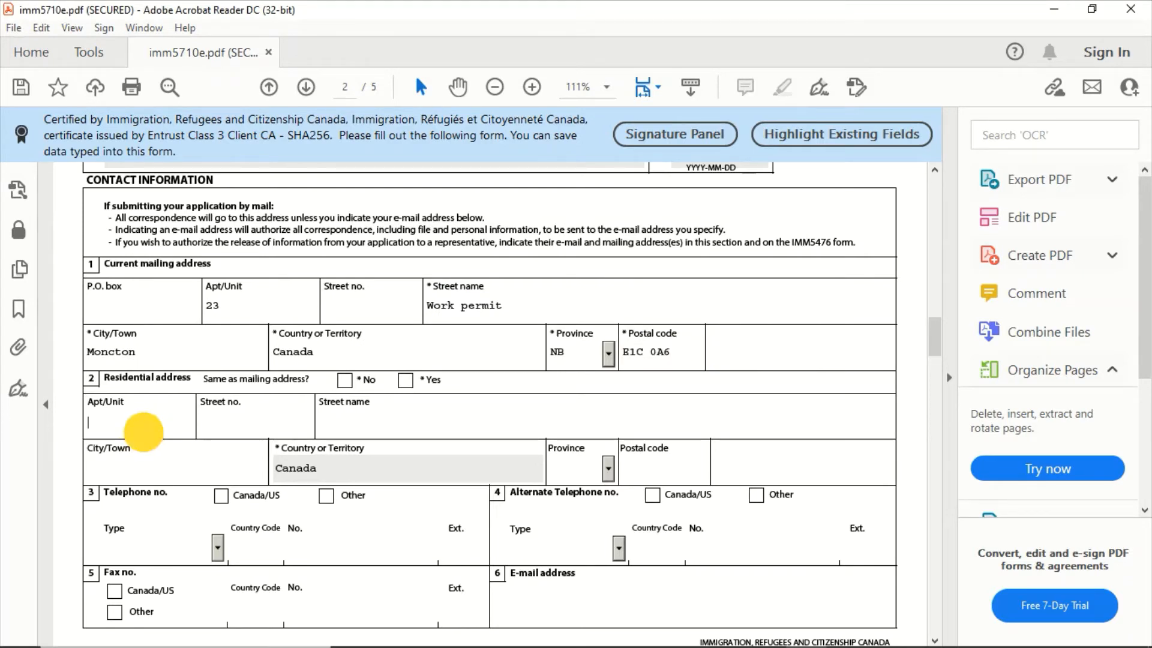
click(405, 380)
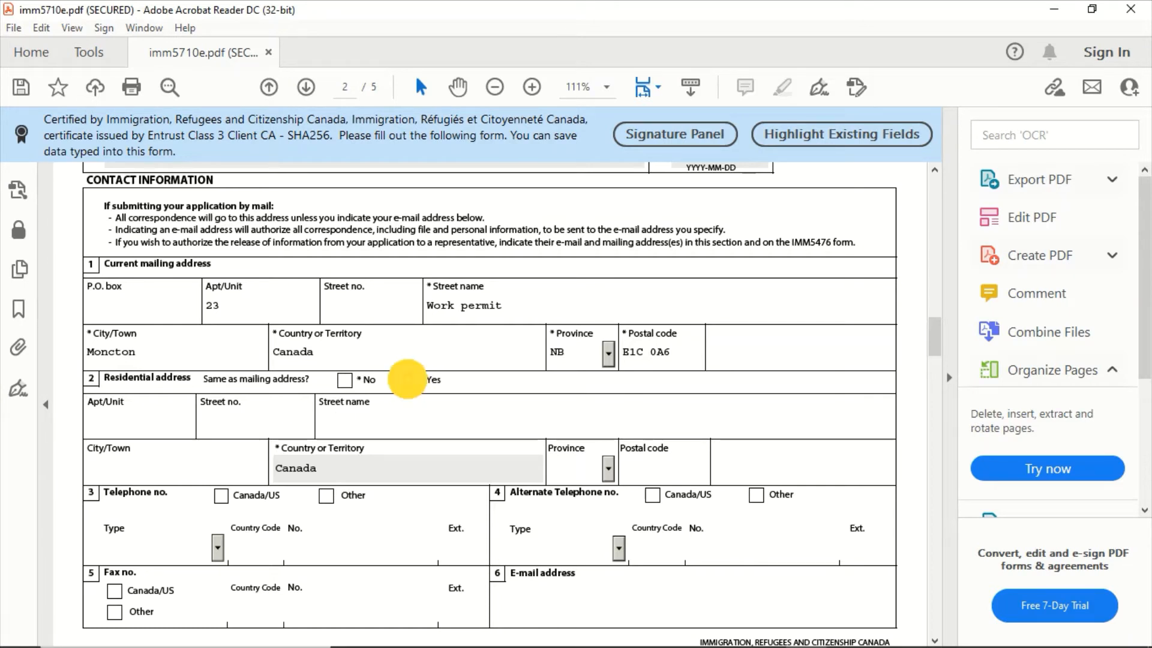
- Add a Canada/US telephone of type Cellular and enter the phone number
click(220, 496)
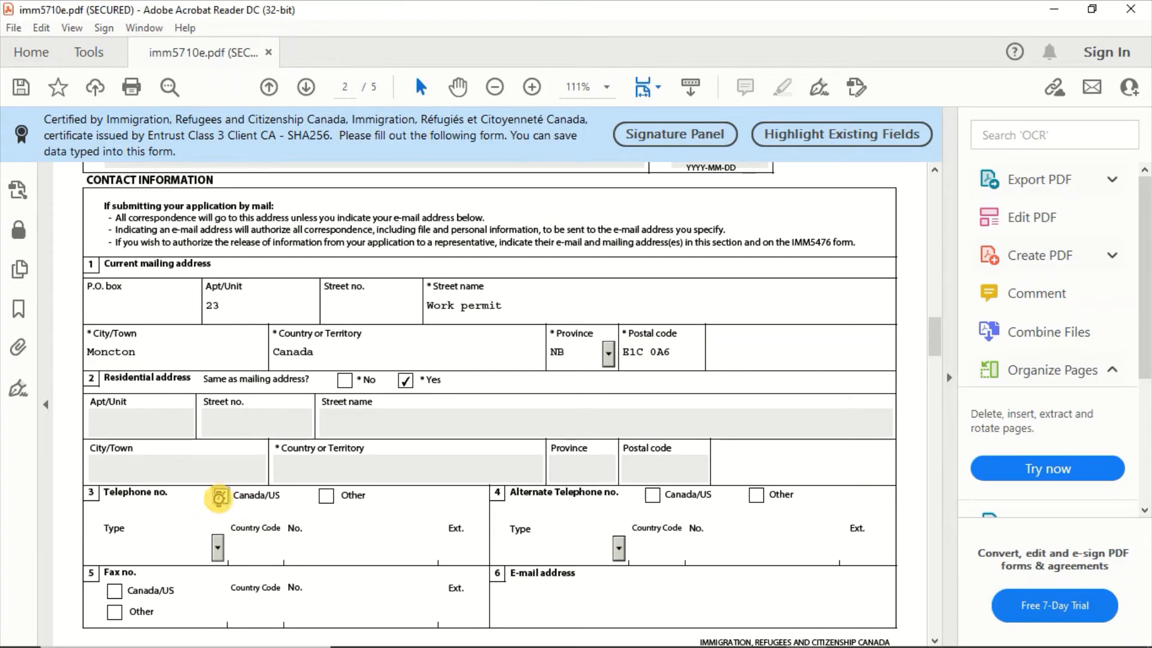
click(217, 557)
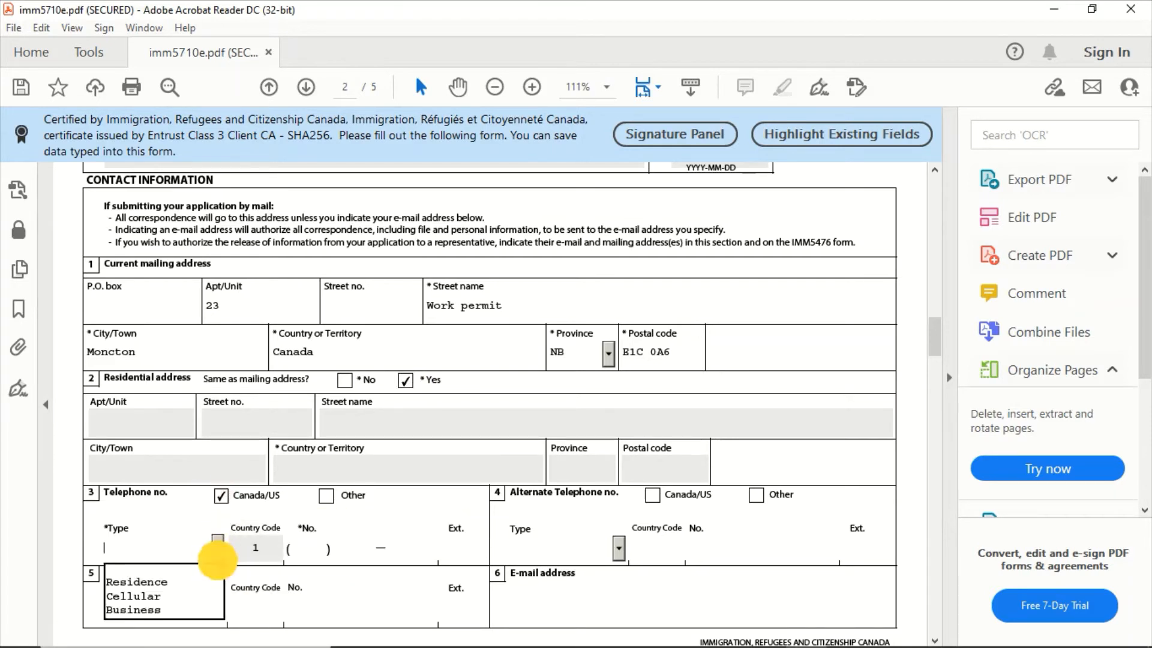
click(164, 596)
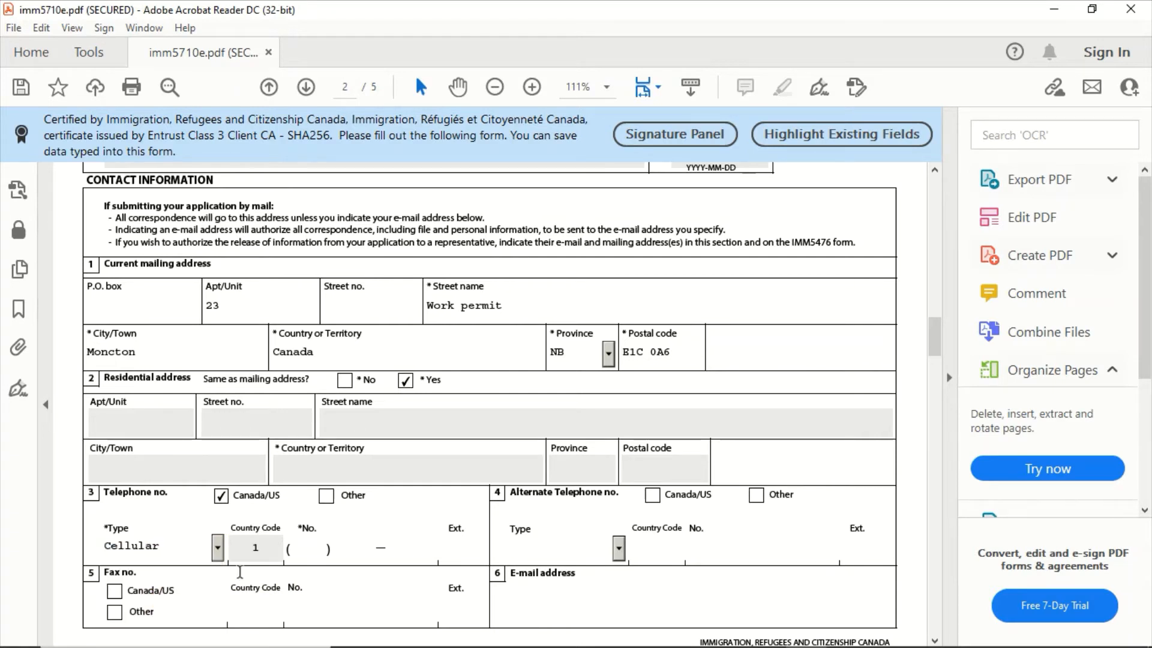
click(297, 553)
text(50640)
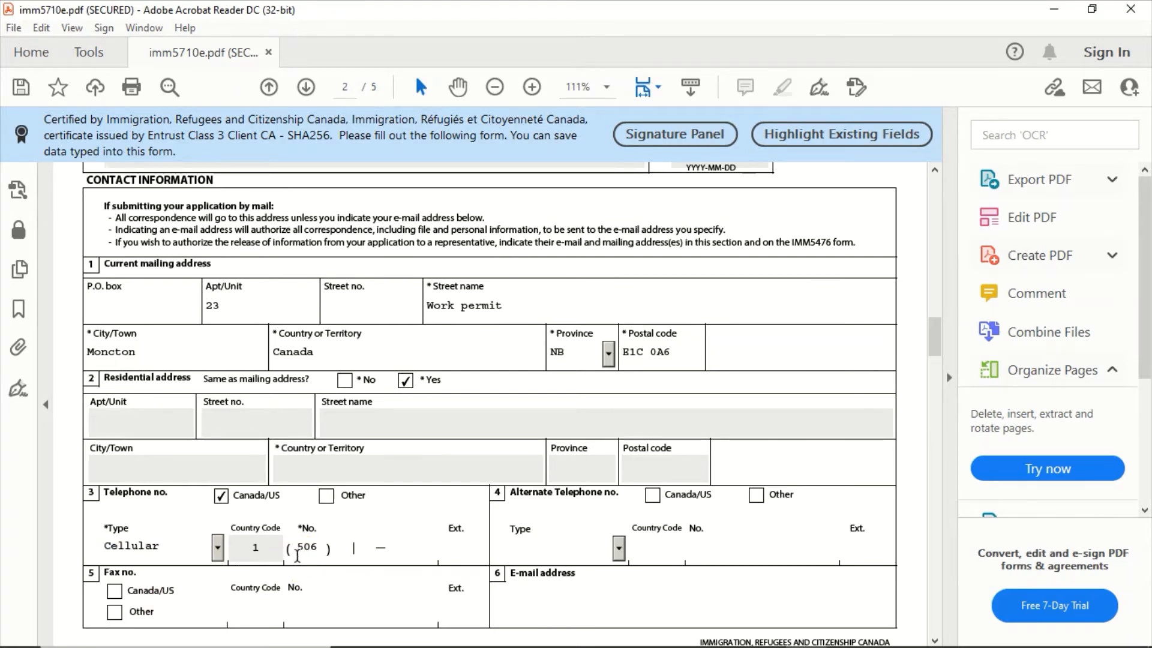
key(BackSpace)
key(BackSpace)
text(4)
key(BackSpace)
text(506 — )
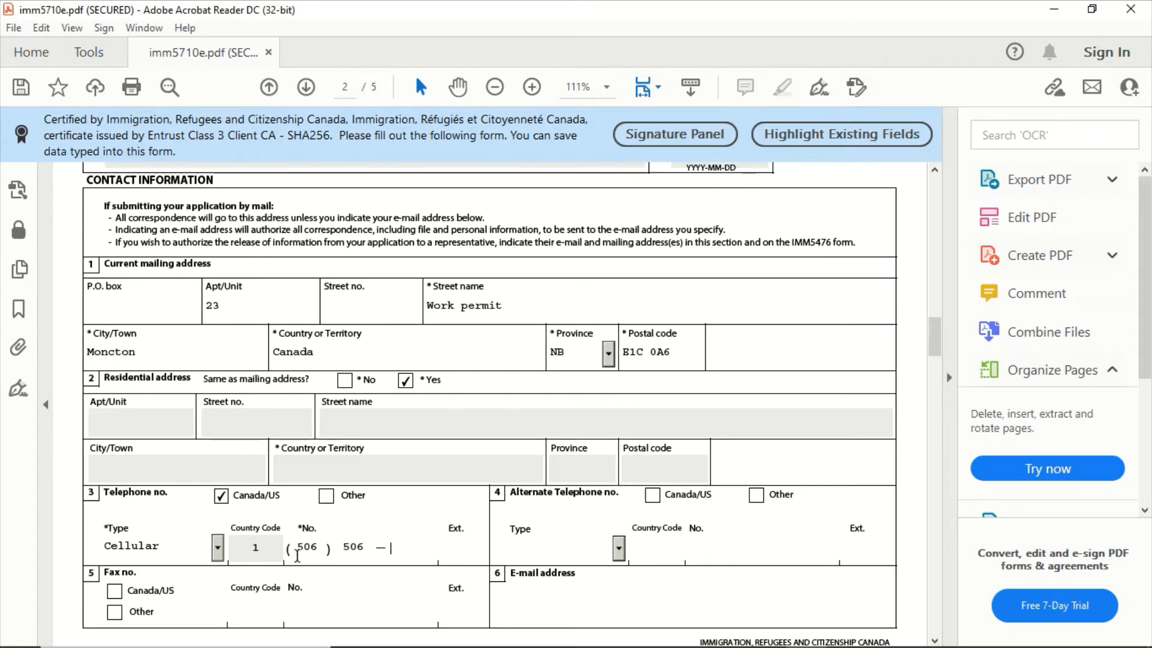
text(2222)
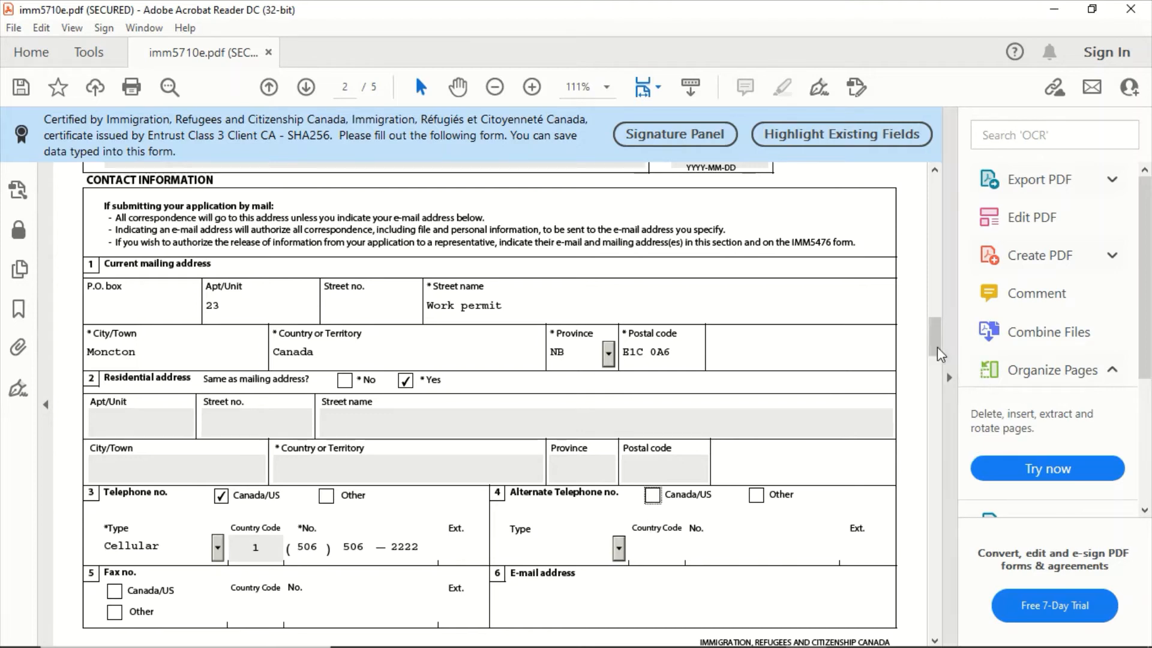
drag(935, 347, 936, 360)
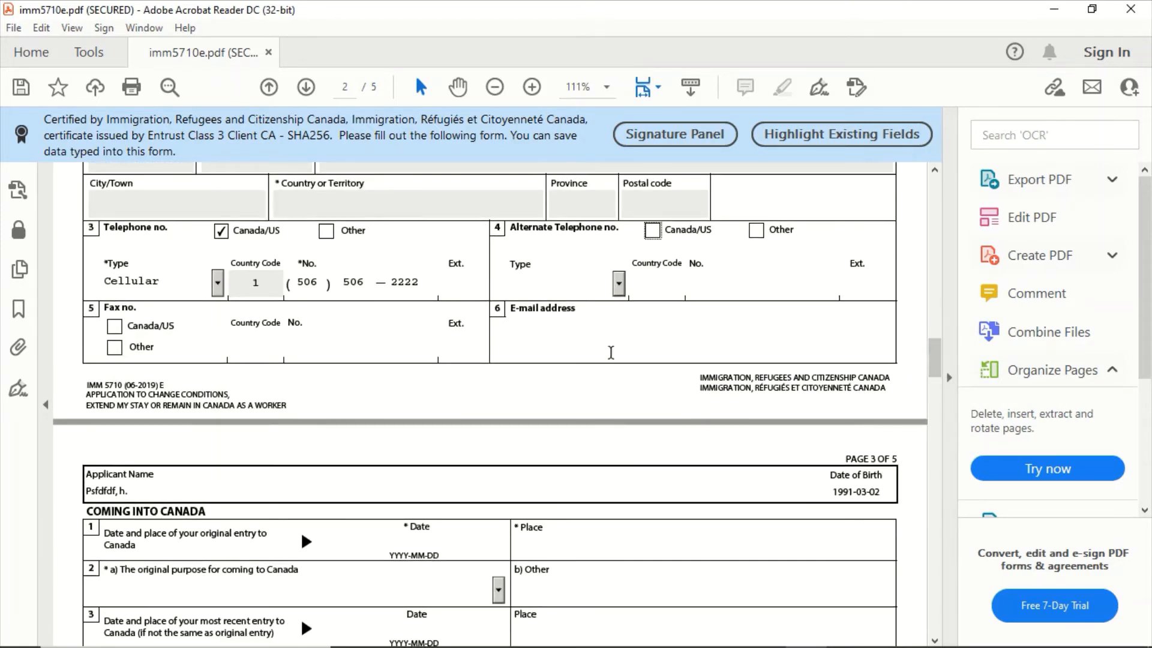
- Enter the applicant's e-mail address in the contact information
click(608, 346)
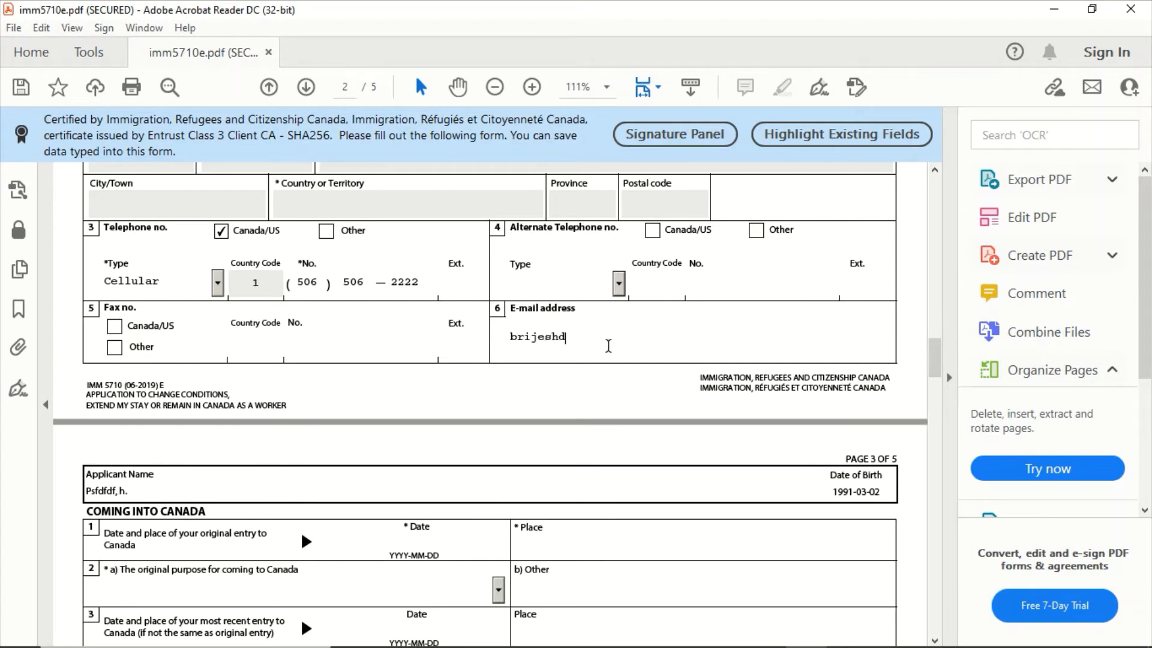
key(Tab)
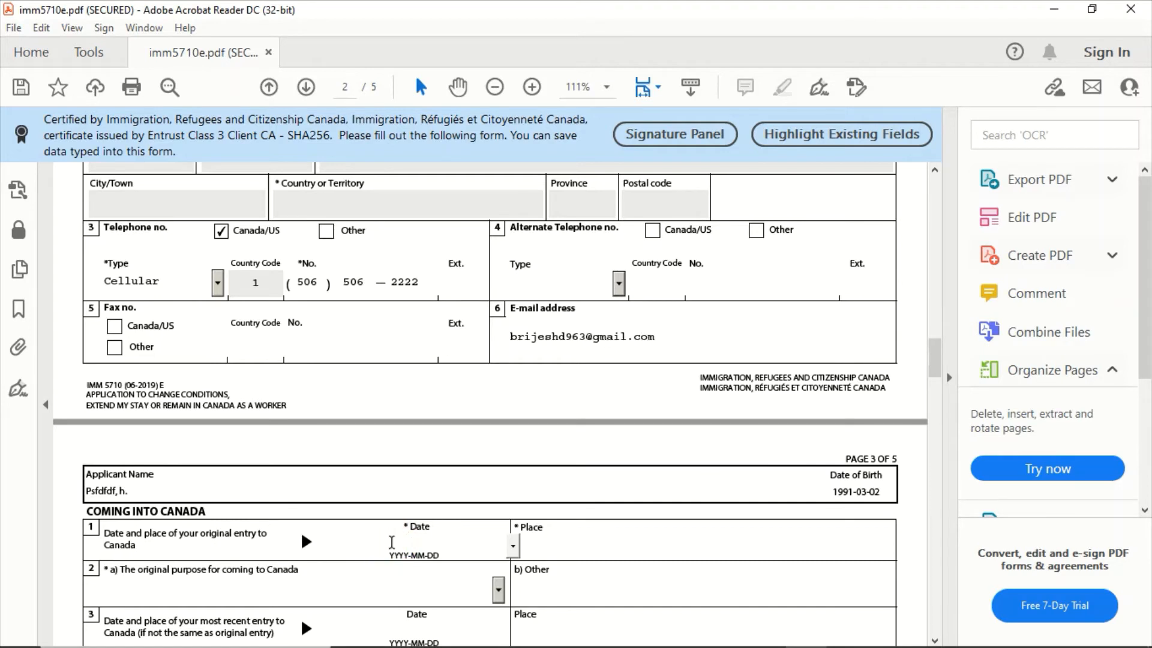
- Enter original entry date 2020-01-01 and place Monteral under Coming into Canada
text(2020-01-01)
key(Tab)
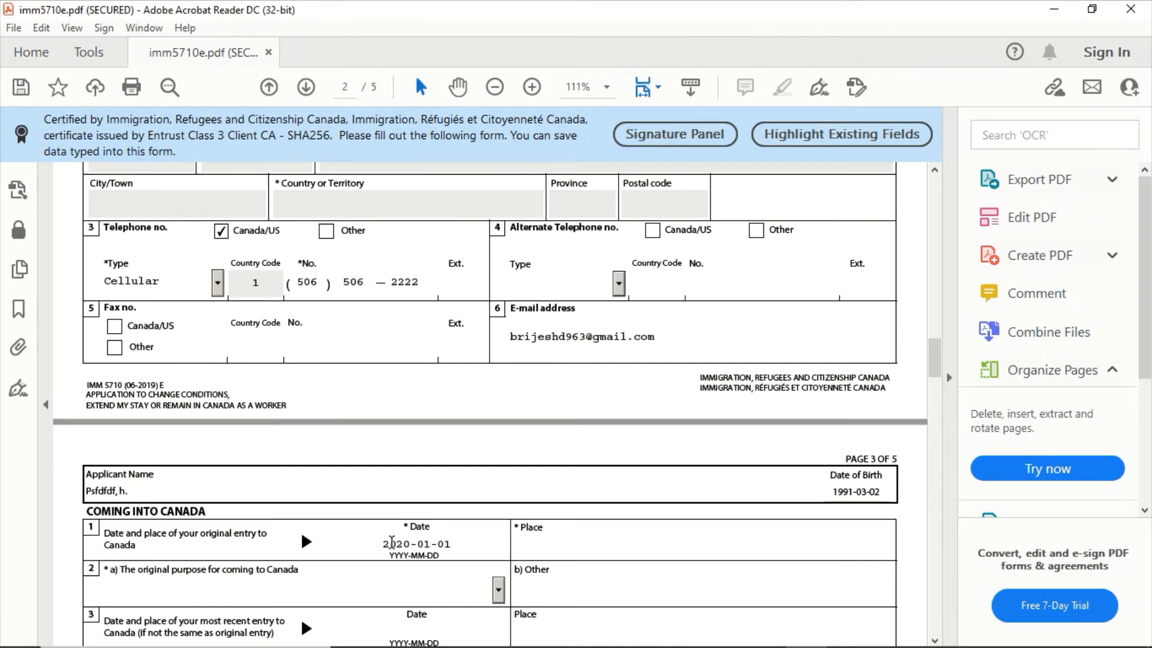
text(Monteral)
click(499, 589)
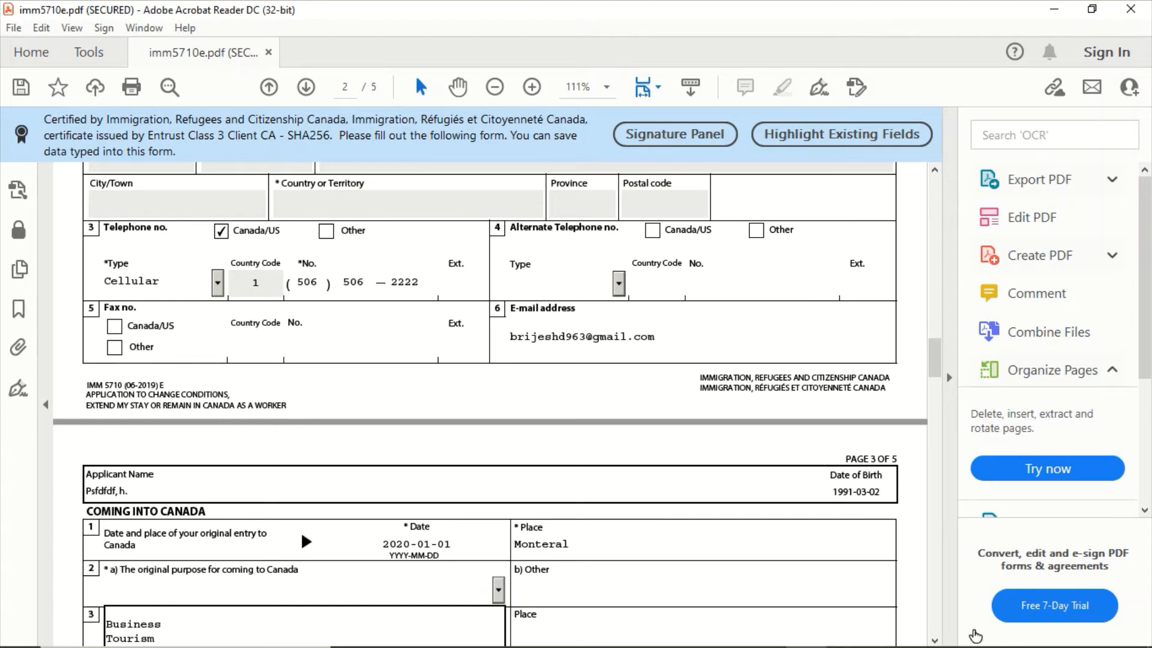
click(934, 641)
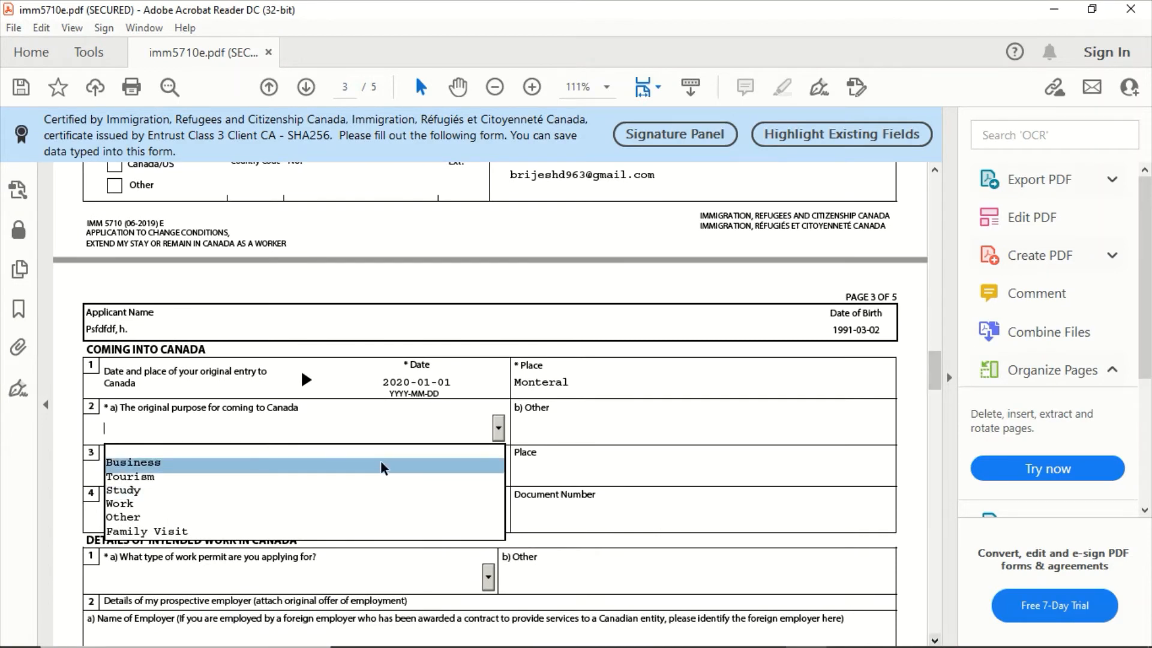
- Choose Study as the original purpose, then bring up the work permit type list
click(359, 494)
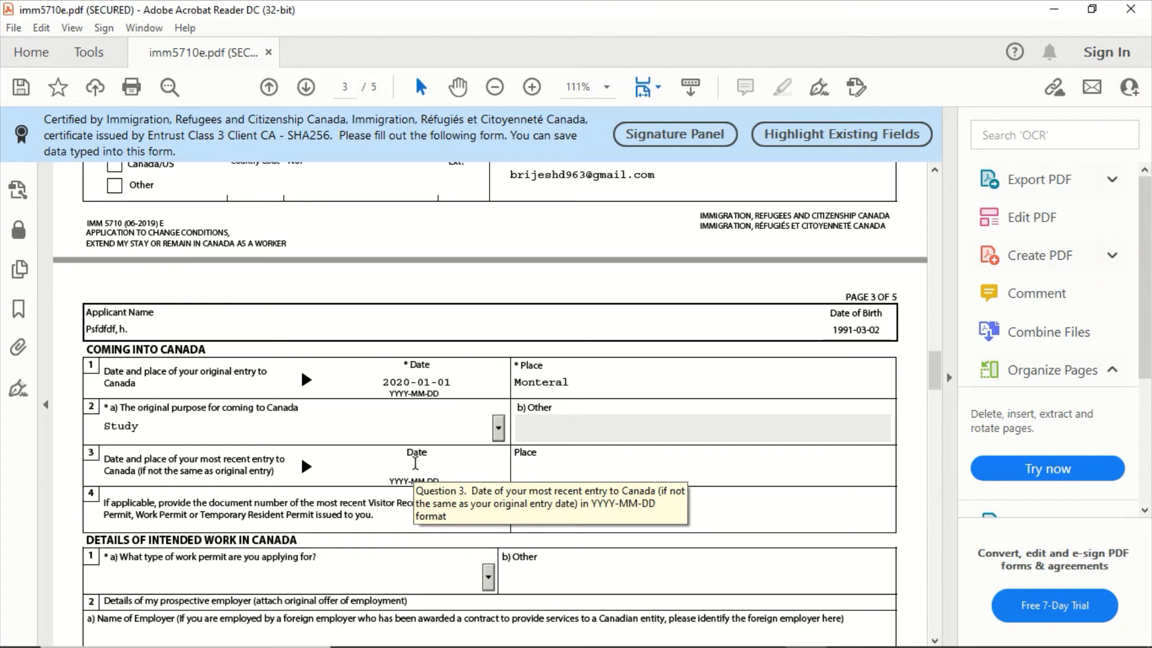
click(411, 463)
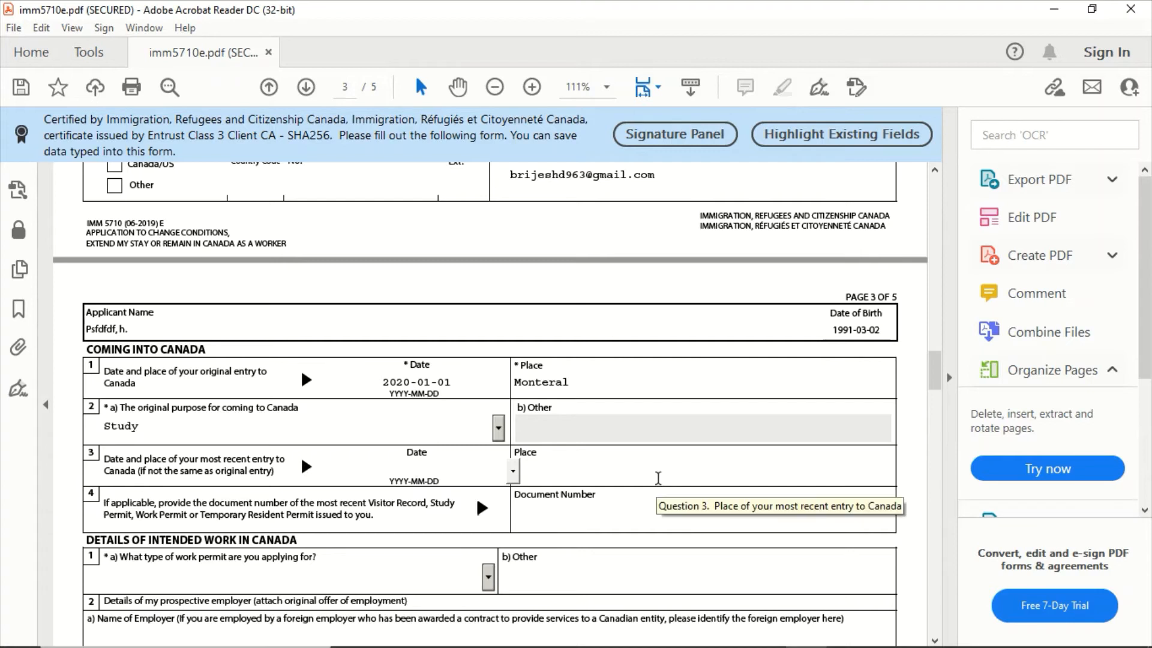
click(560, 513)
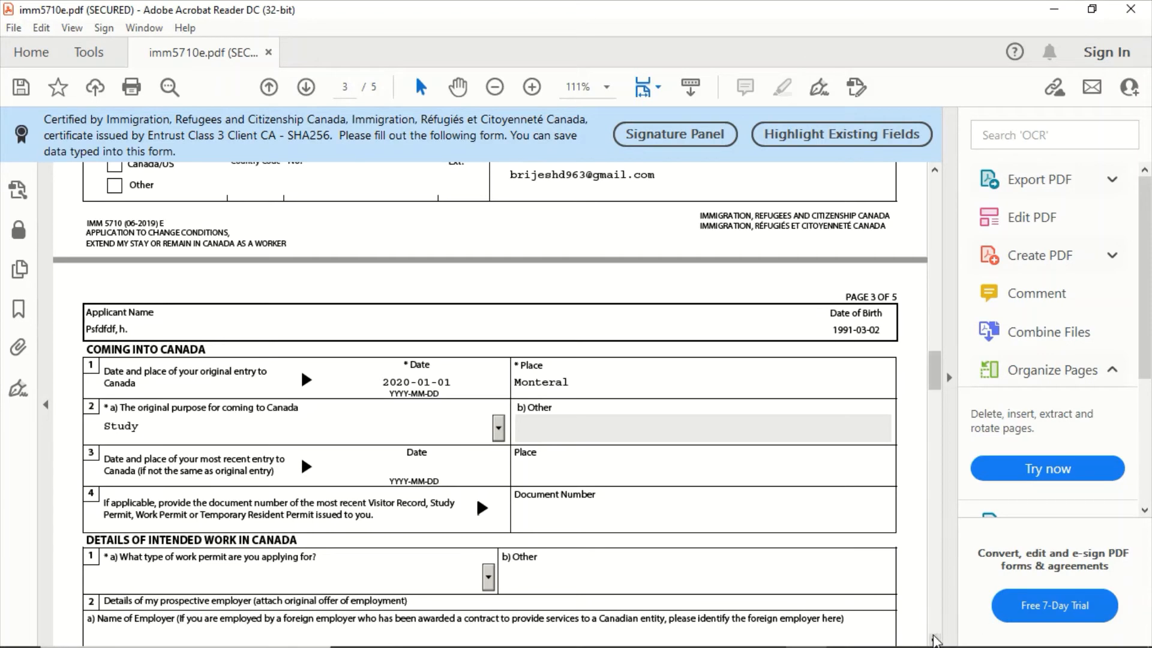
click(934, 641)
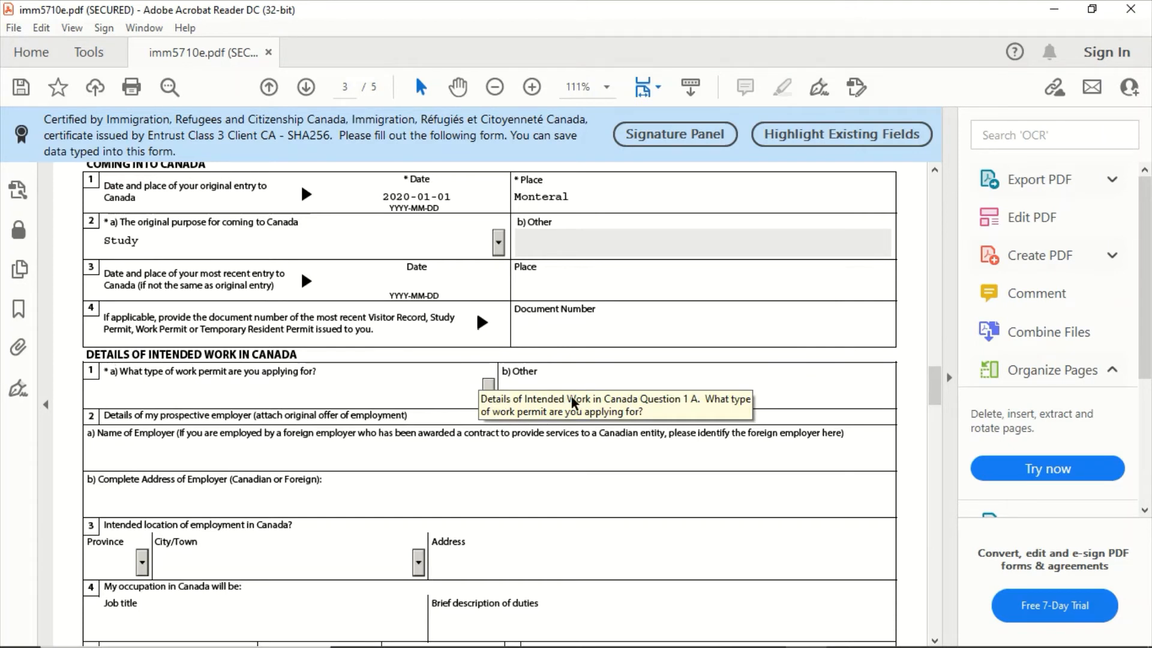
click(489, 385)
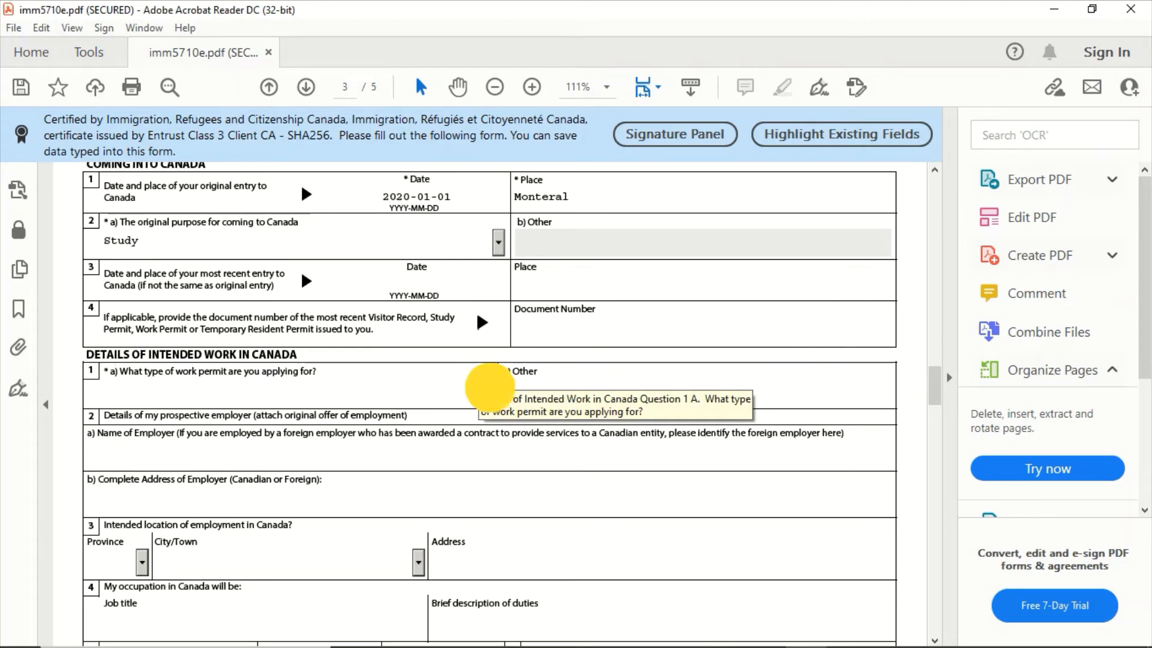
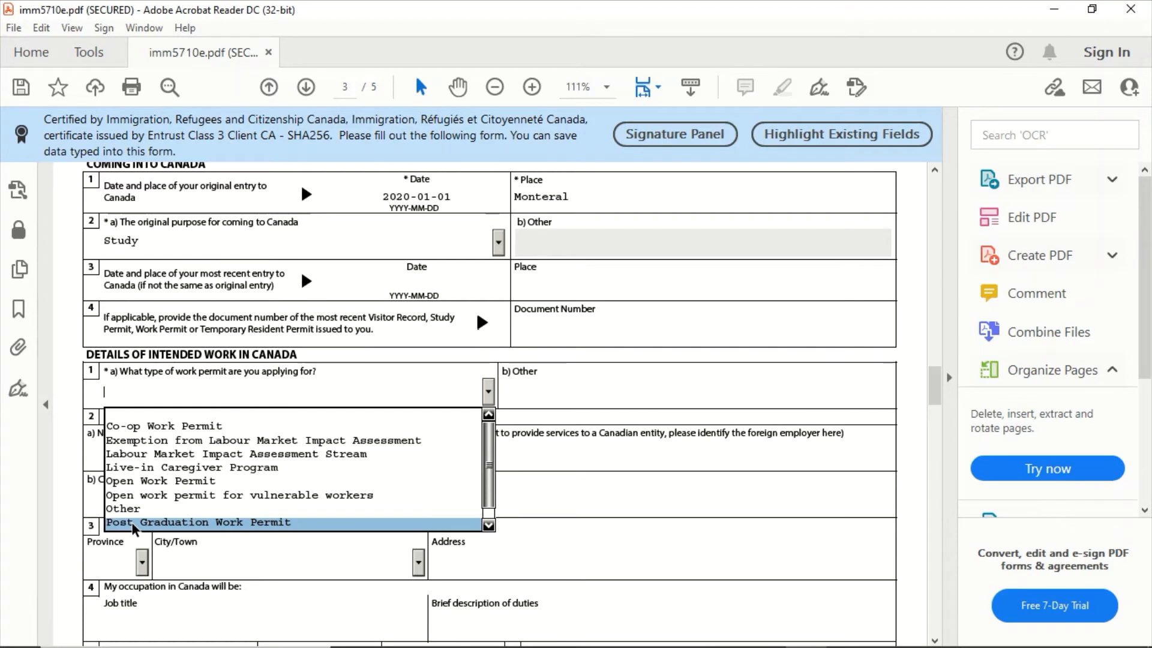
- Choose Post Graduation Work Permit as the permit type and tick No for the Provincial Nominee certificate
click(133, 522)
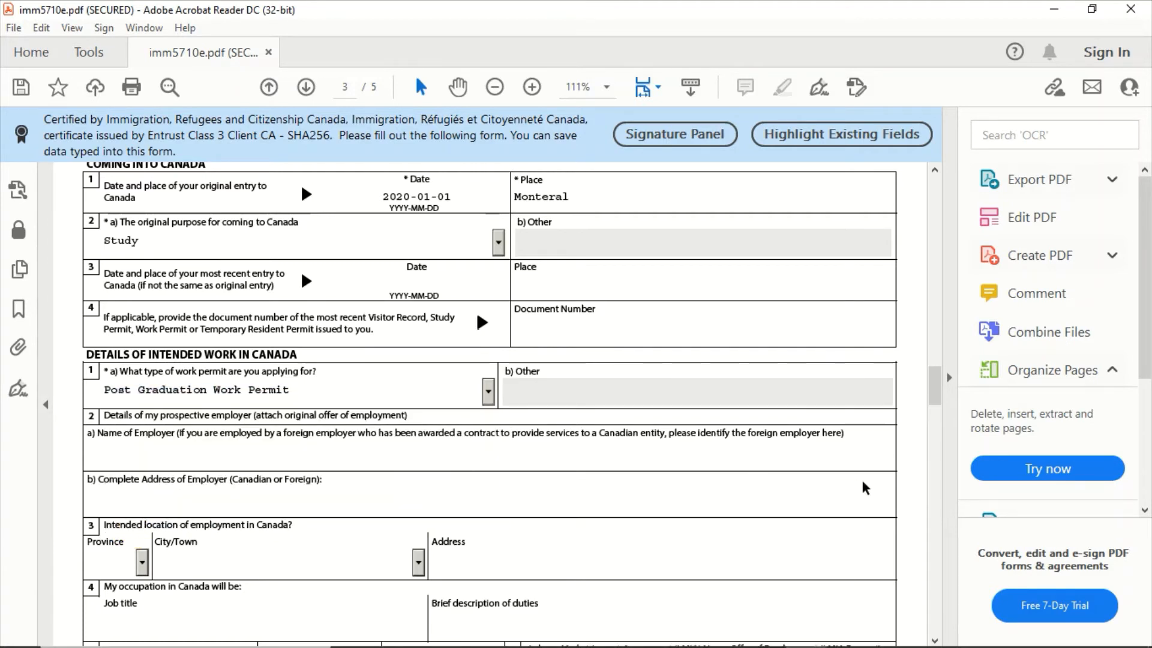
click(933, 641)
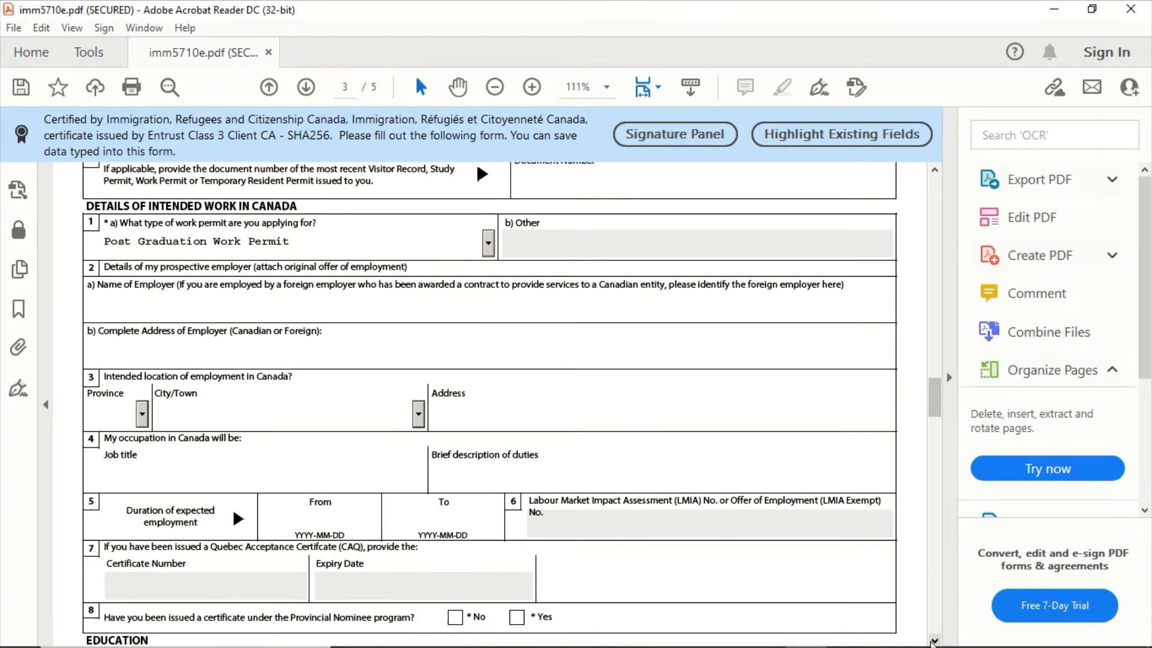
click(934, 640)
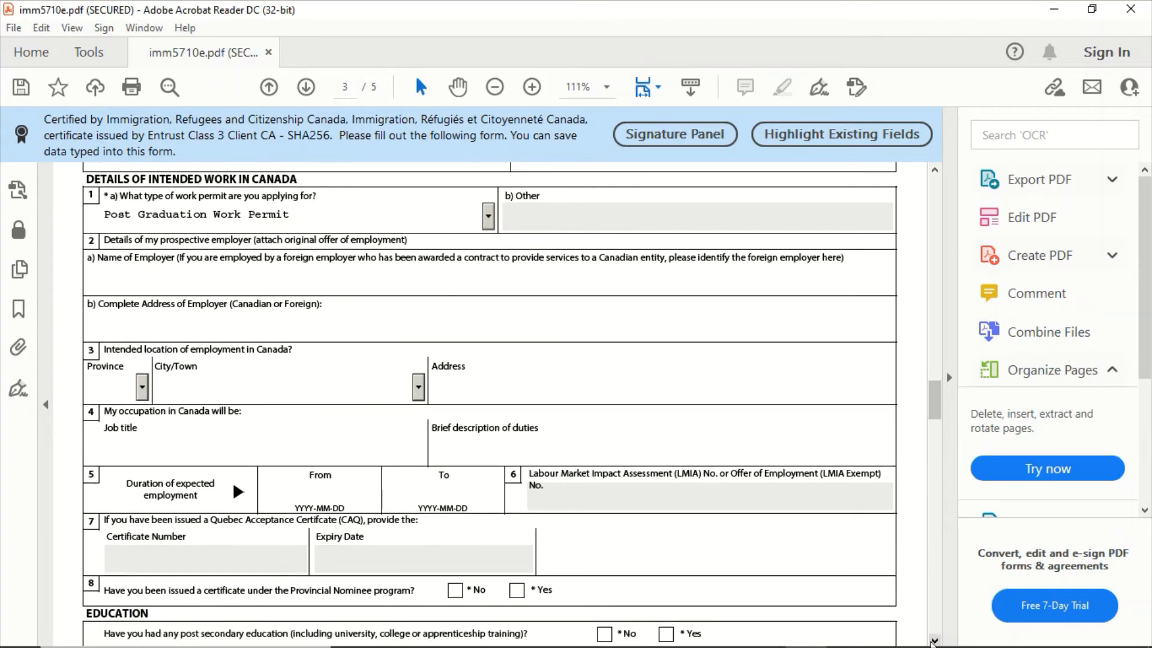
click(933, 641)
click(933, 640)
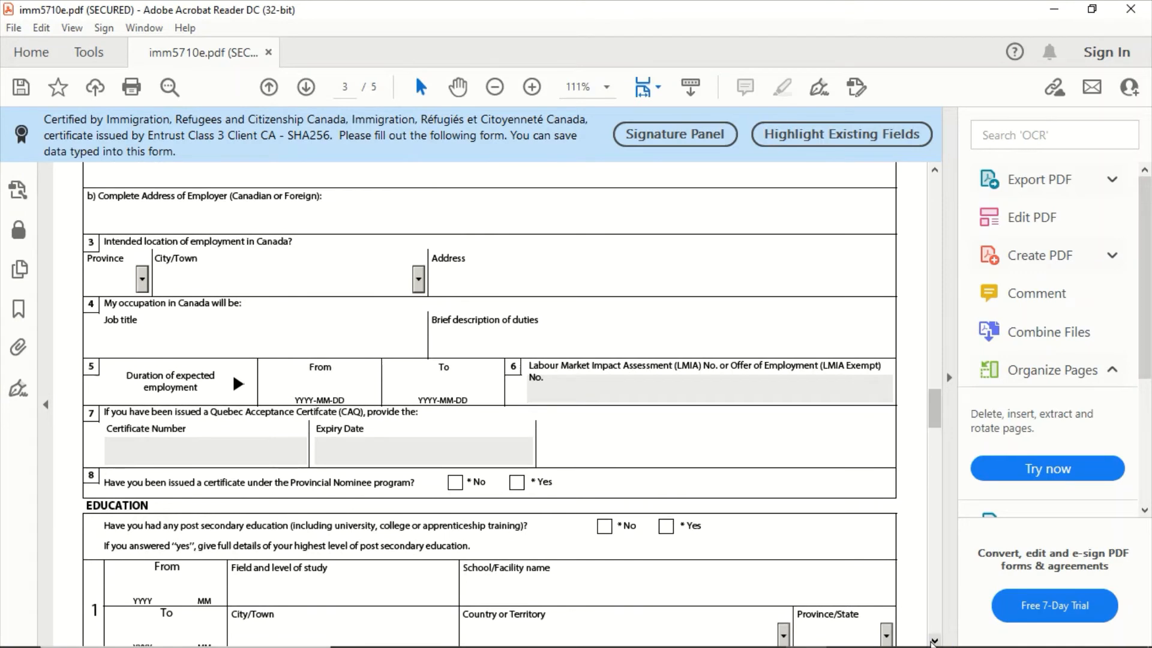
click(934, 641)
click(934, 640)
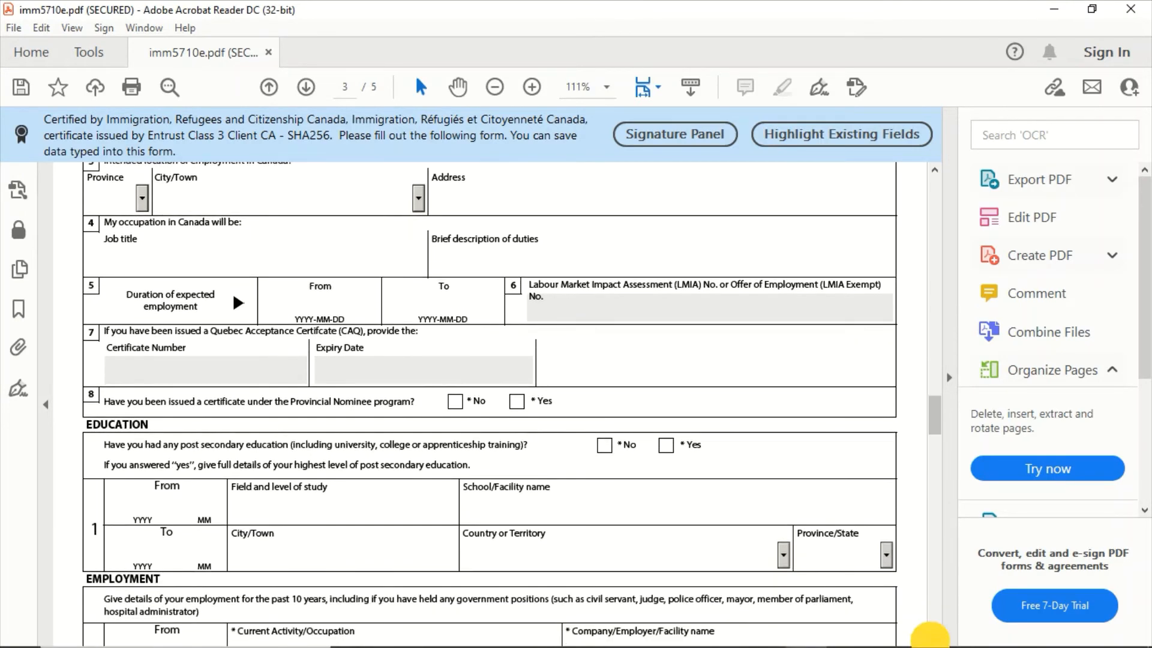
click(934, 641)
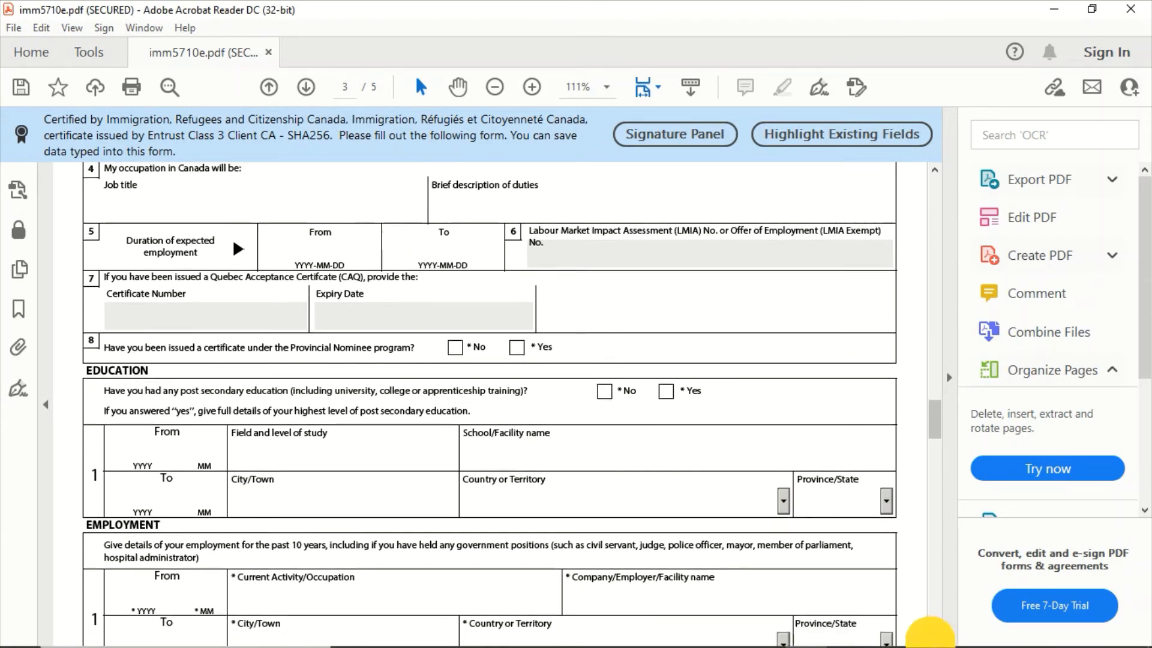
click(934, 640)
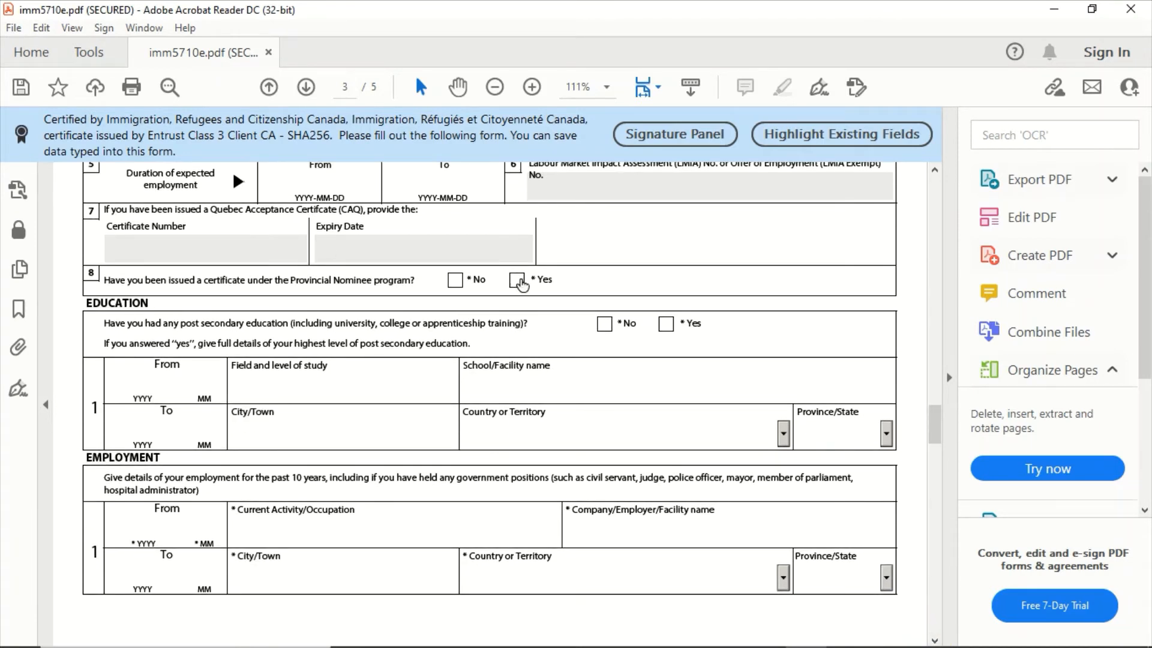
click(455, 280)
- Tick Yes for having post-secondary education
click(669, 313)
click(666, 324)
click(666, 324)
- Record Managemnet at Crandall University, Moncton, NB, Canada, from 2020-01 to 2021-08
click(134, 390)
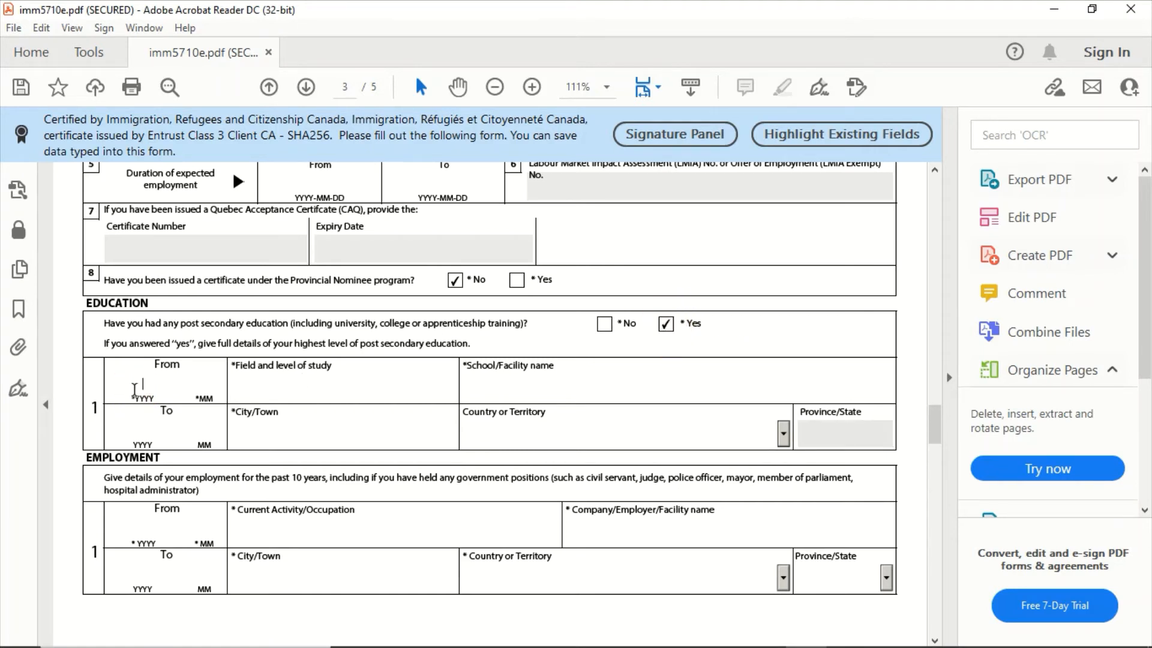
text(2020)
text(Managemnet)
key(Tab)
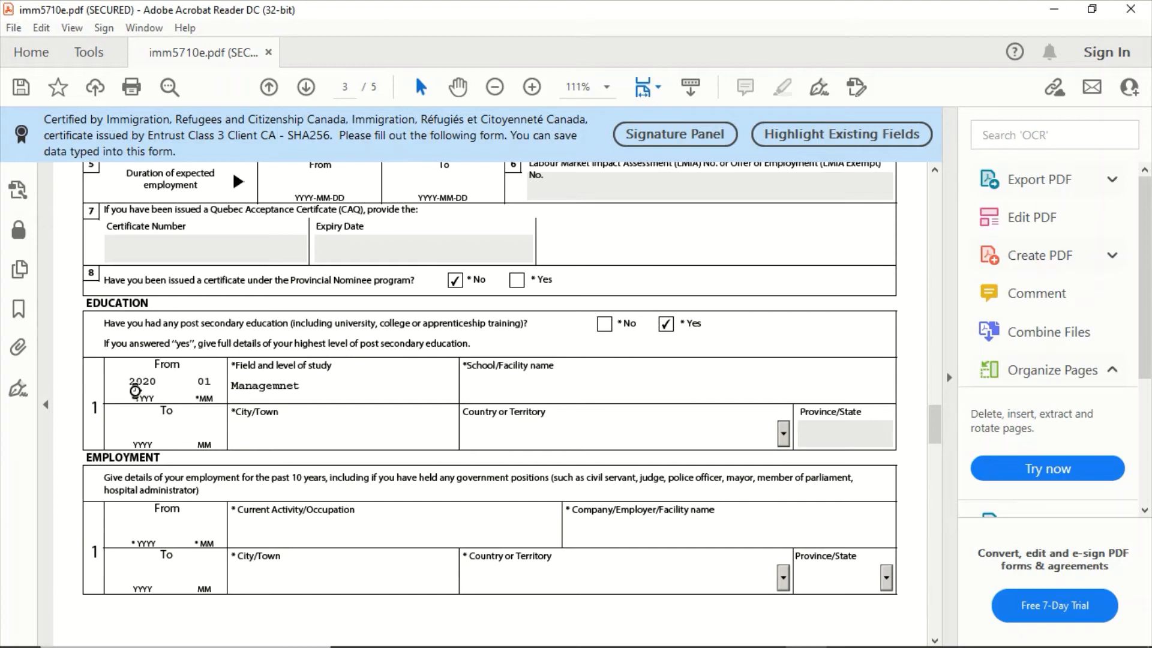
text(Crandall University)
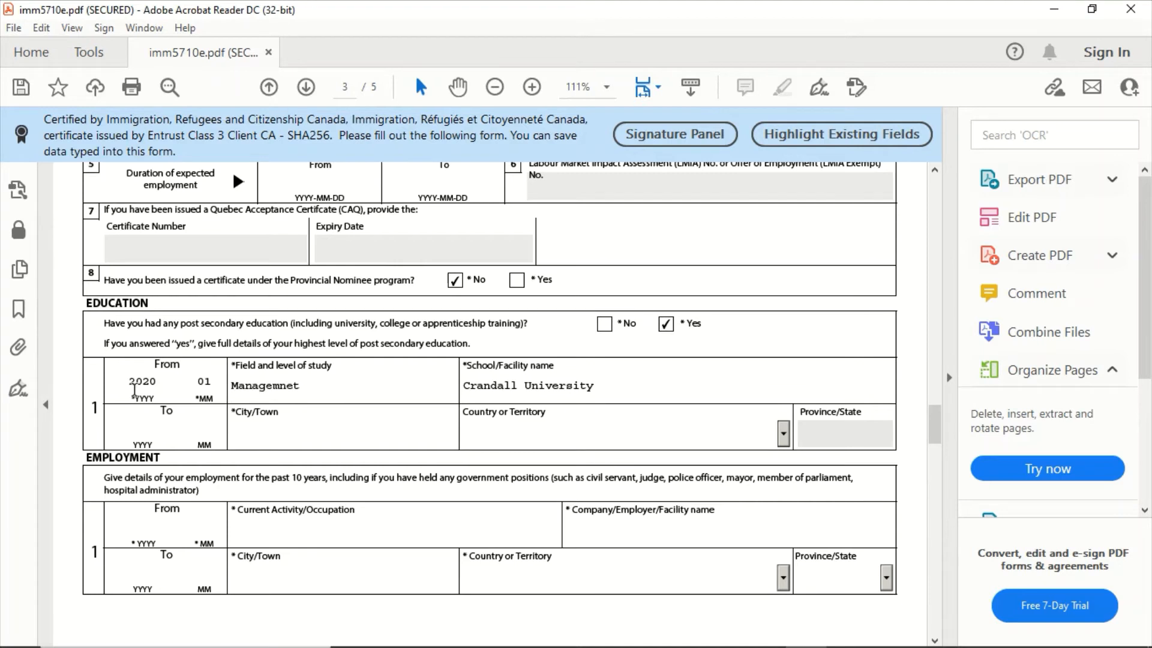
text(20)
text(210)
text(Moncton)
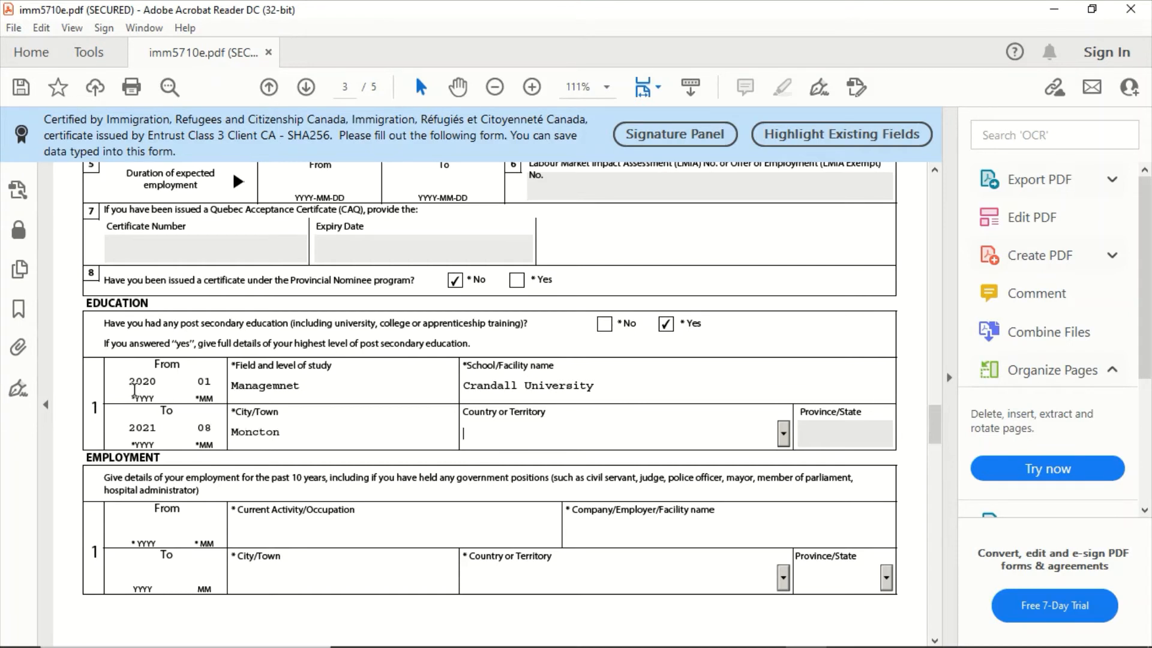
text(canada)
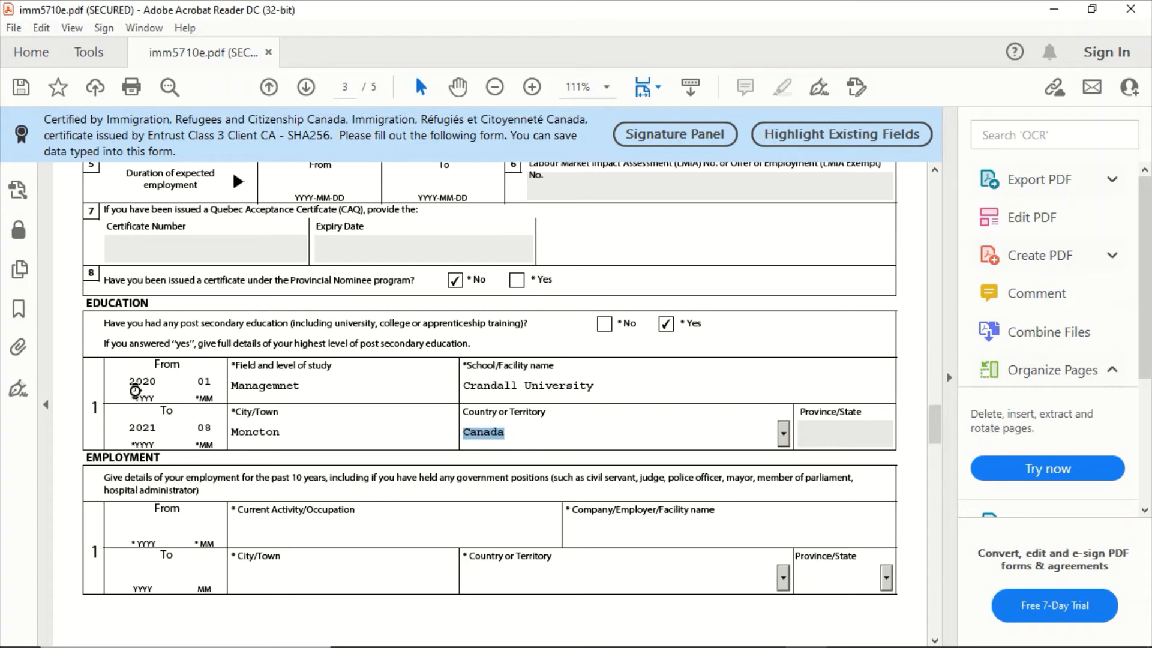
key(Tab)
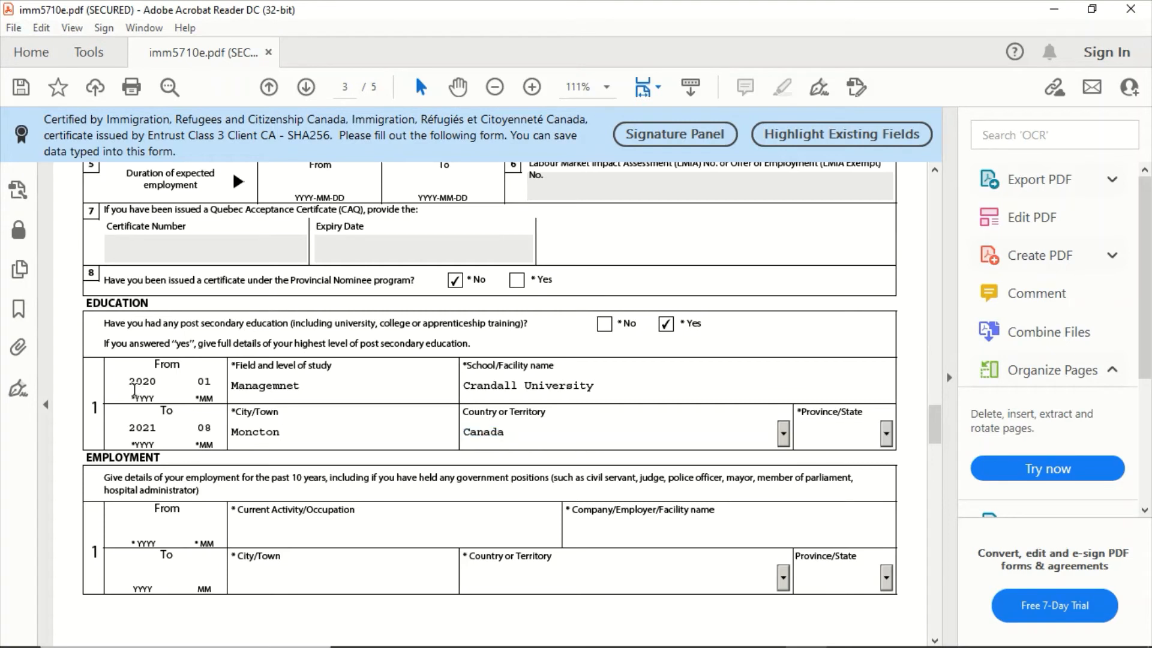
key(n)
key(Tab)
drag(934, 427, 934, 446)
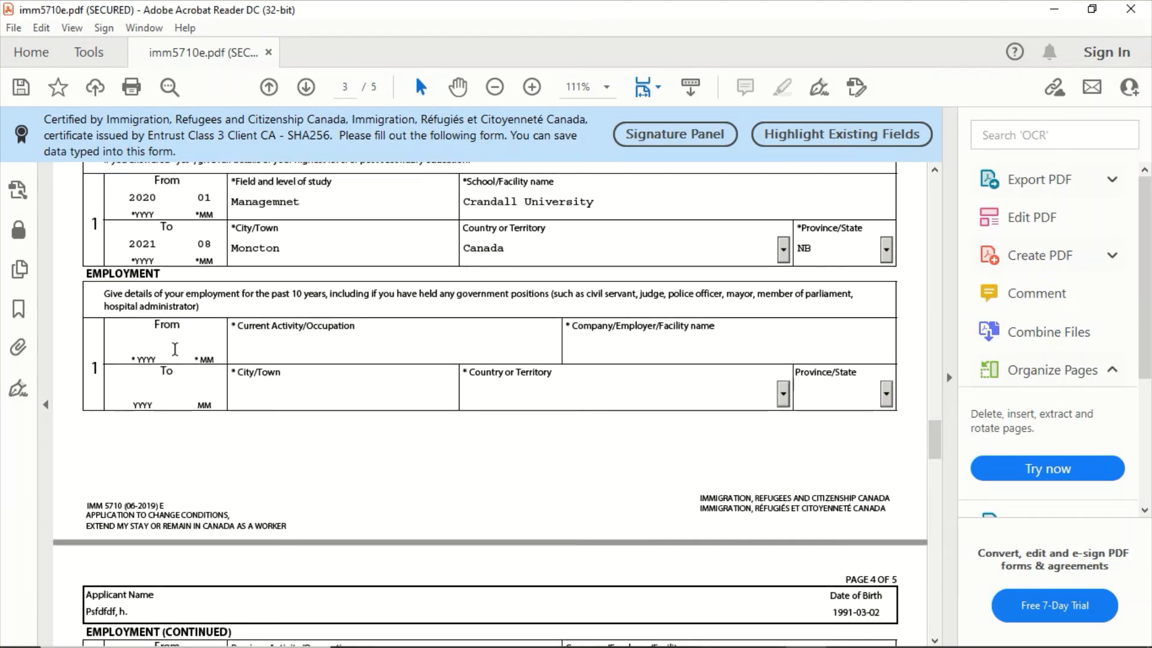
- Enter employment start 2020-01, occupation Asscoiate and employer Atdoorstep Delivery
click(175, 349)
text(2020)
key(Tab)
text(01)
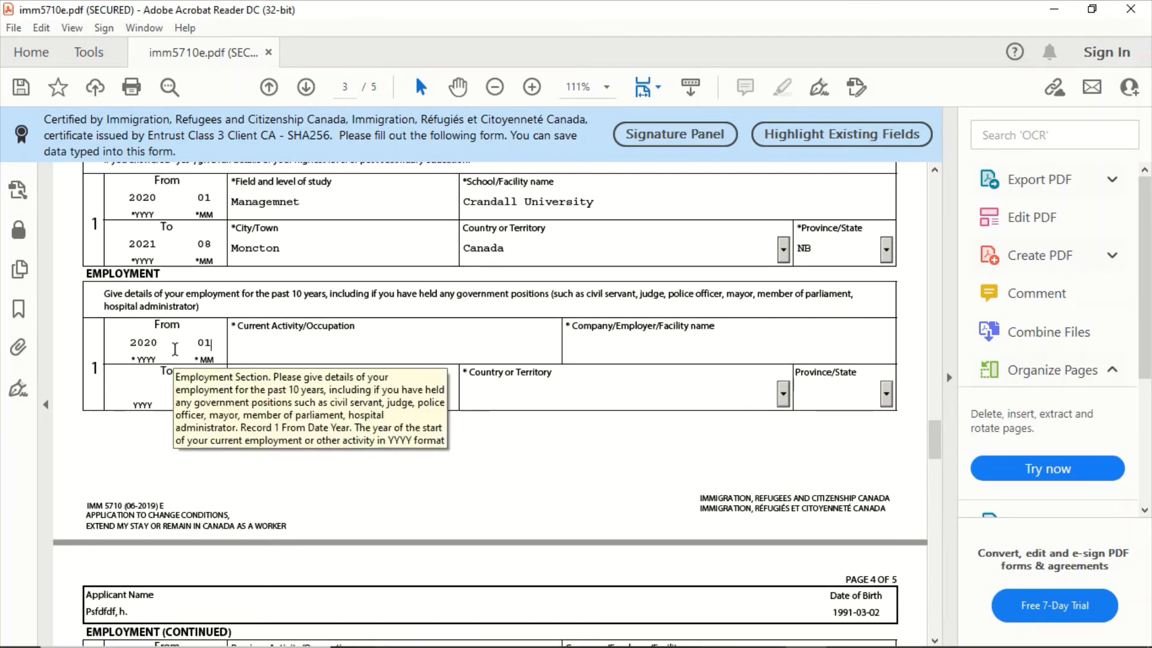
click(496, 349)
text(Ass)
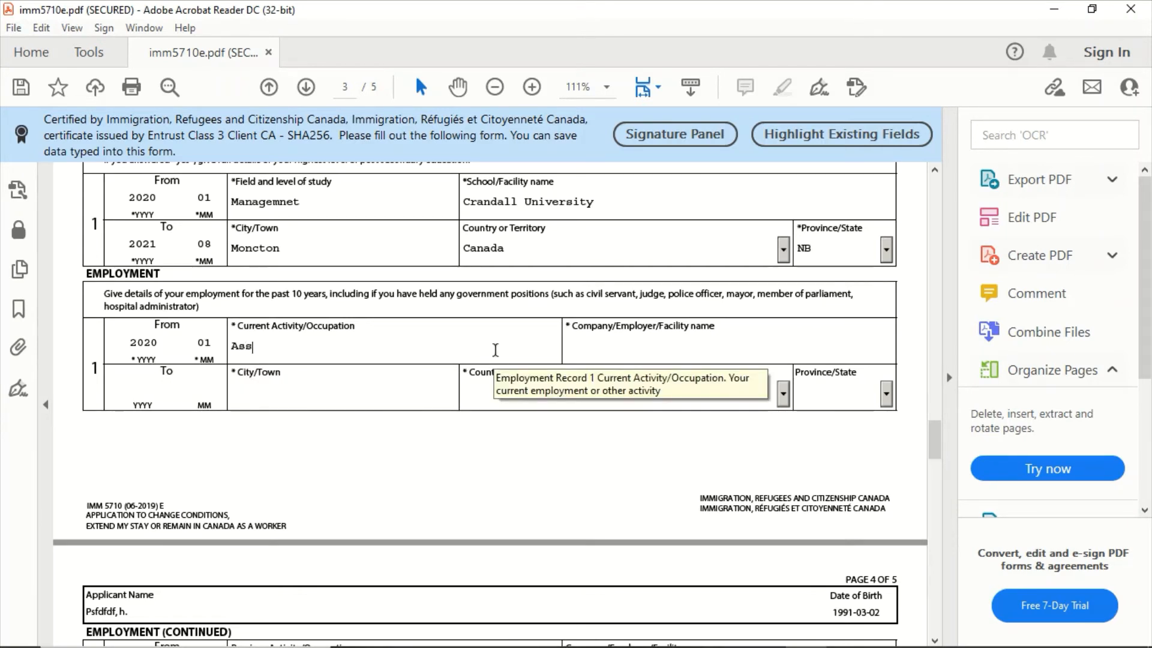
text(co)
key(Tab)
text(Atdoorstep Deli)
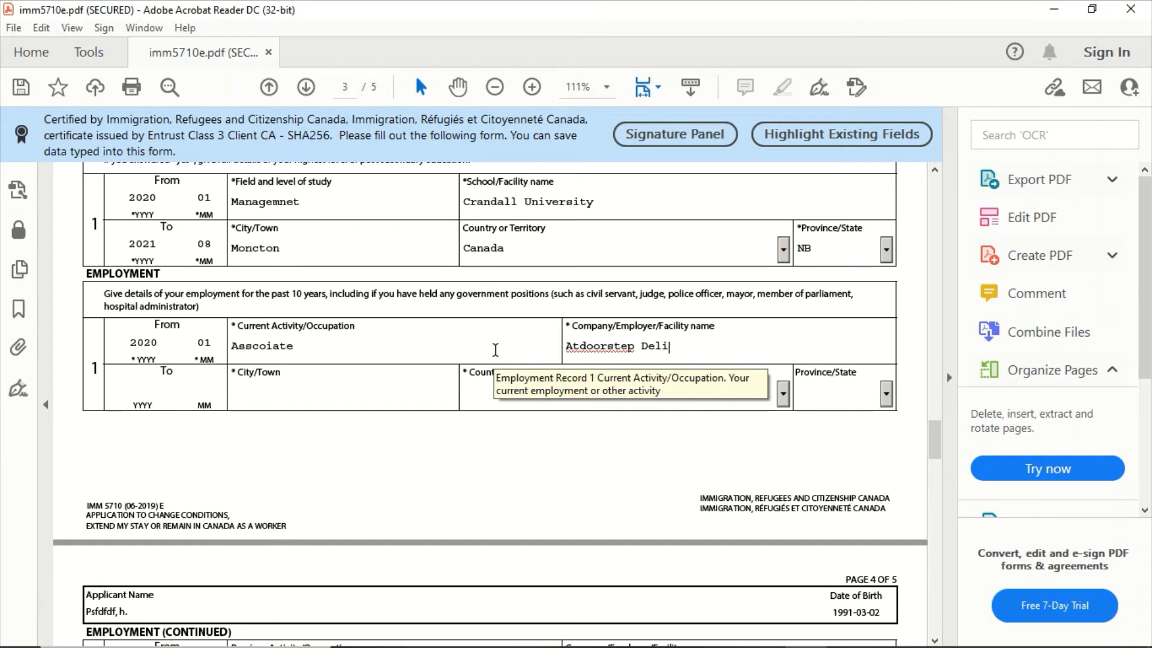
text(very)
- Leave the end date blank and set the job location to Moncton, NB, Canada
key(Tab)
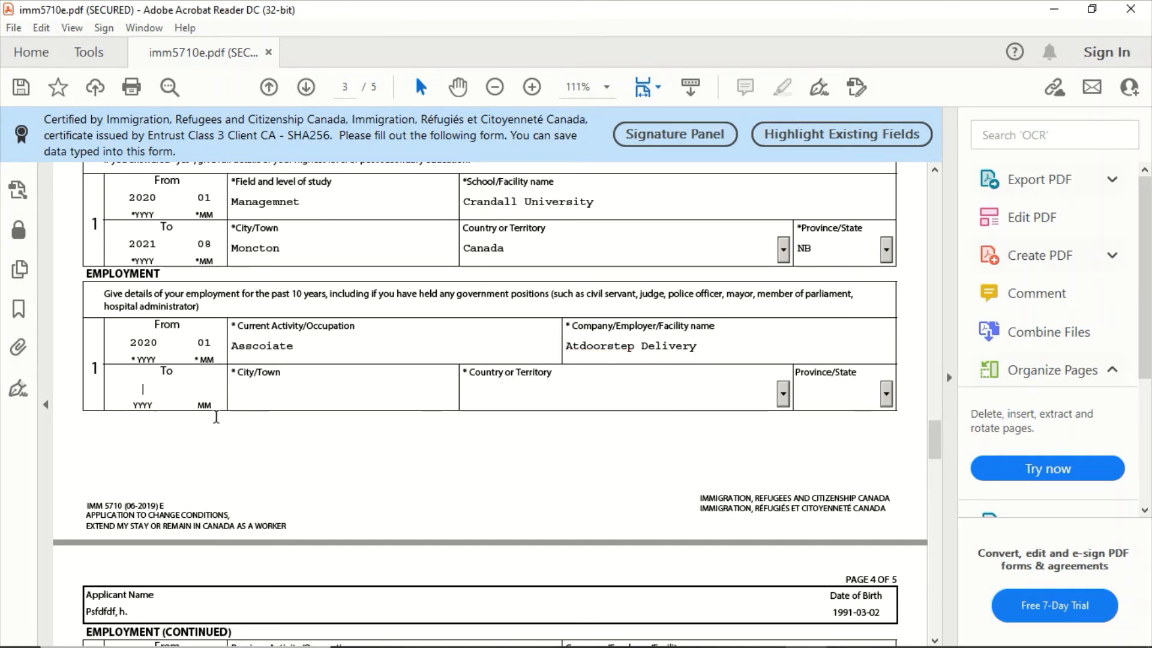
text(20)
key(BackSpace)
key(BackSpace)
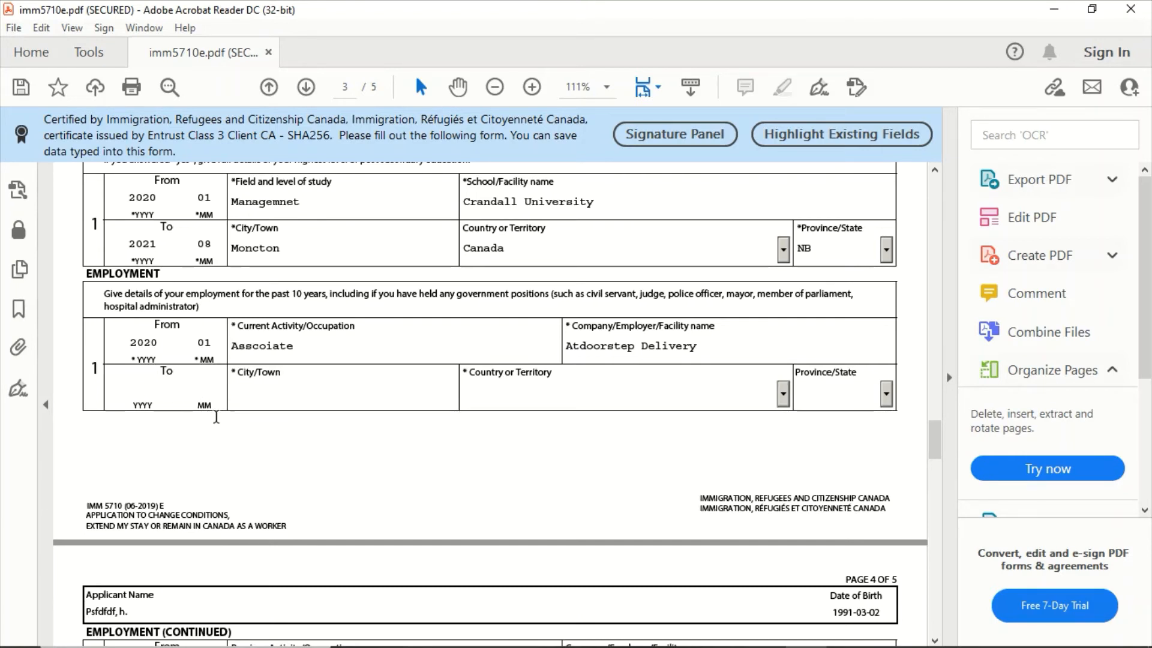
key(Tab)
text(Moncton)
key(Tab)
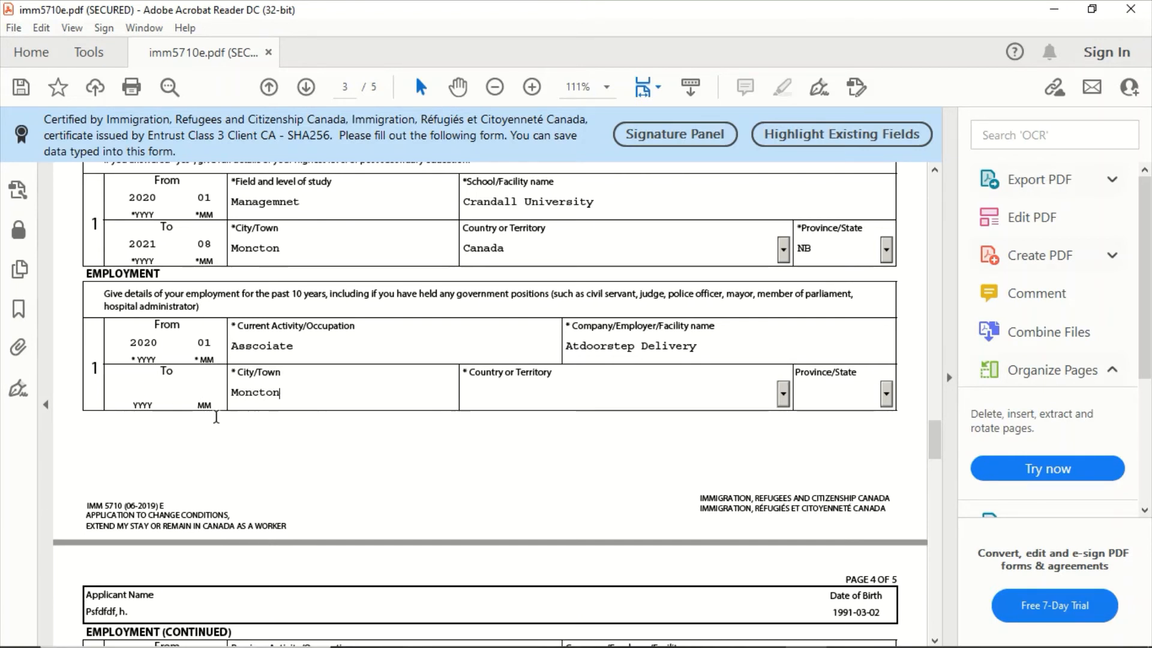
text(Canada)
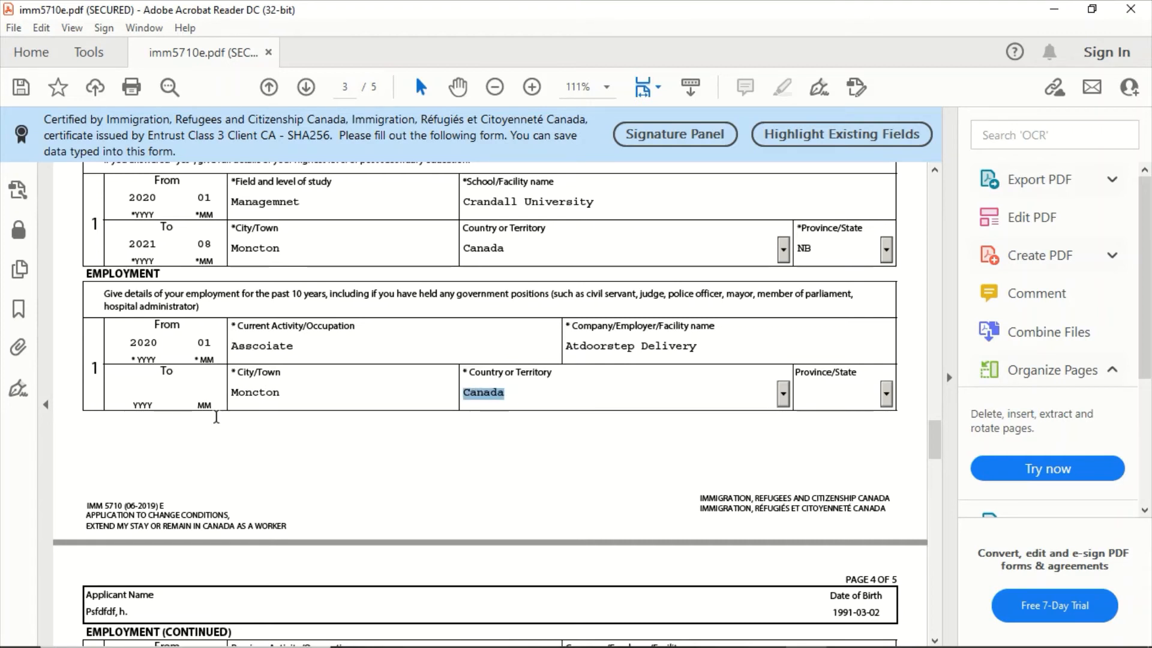
key(Tab)
text(N)
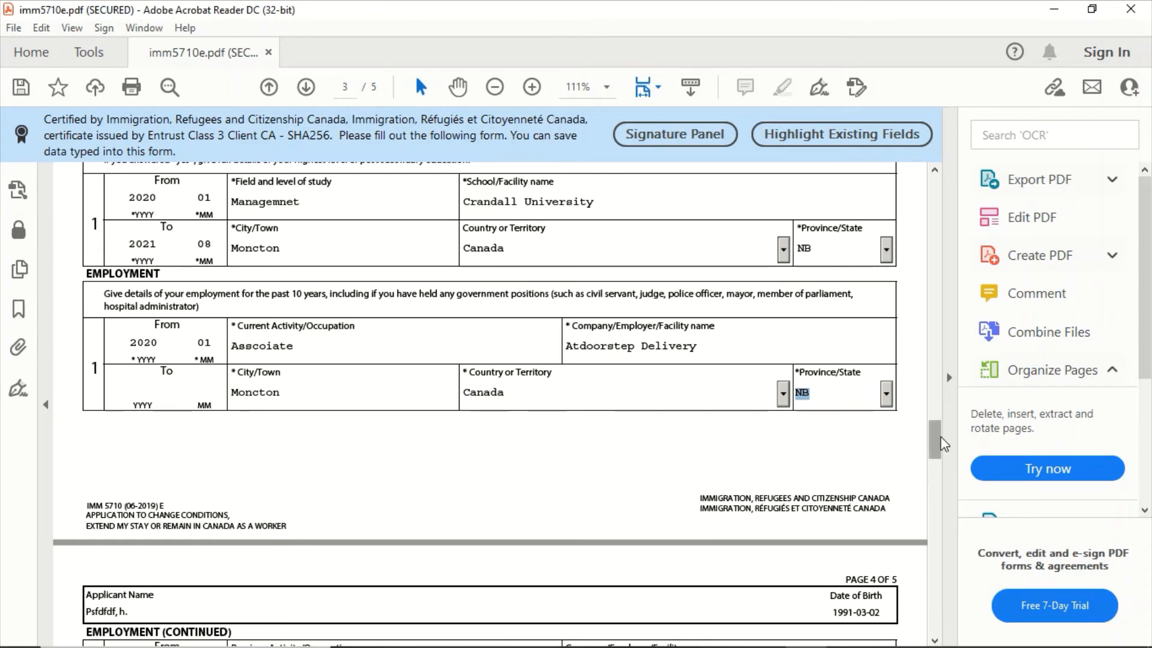
drag(932, 438, 934, 473)
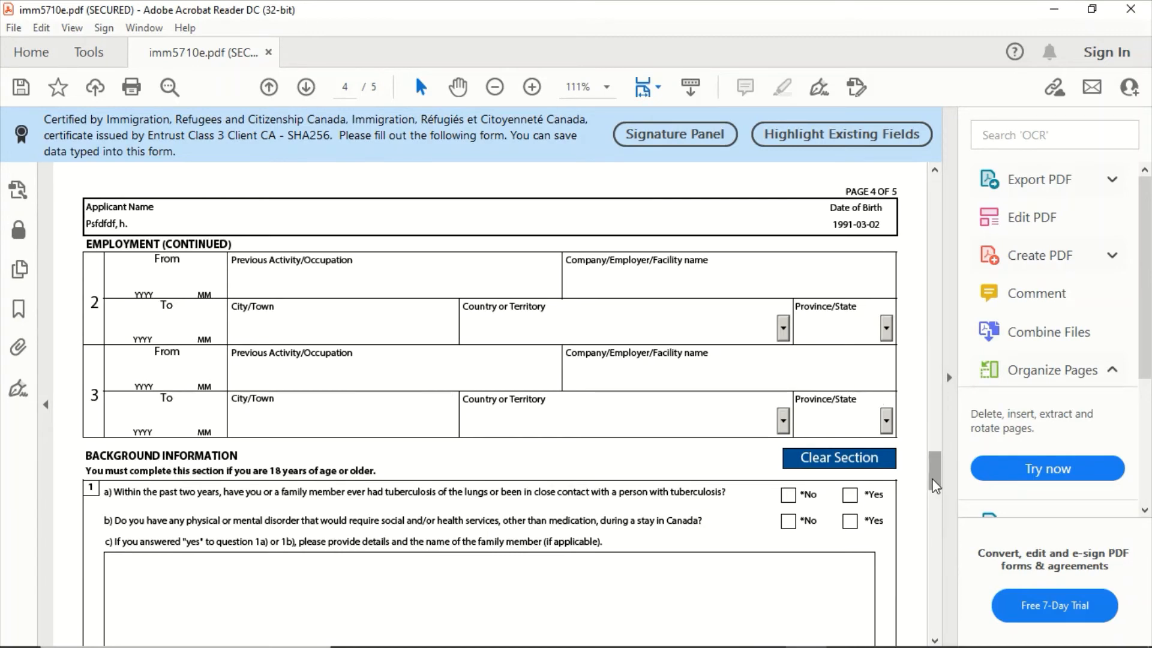
- Answer No to the tuberculosis, physical or mental disorder and overstaying questions
drag(934, 478, 935, 494)
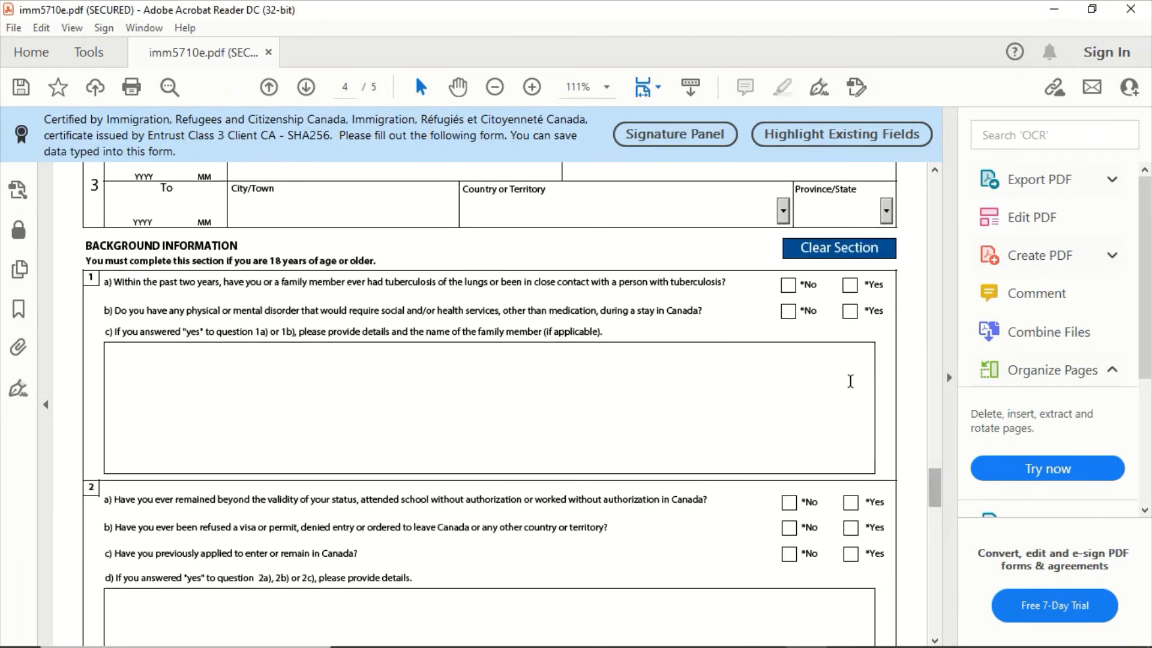
click(789, 288)
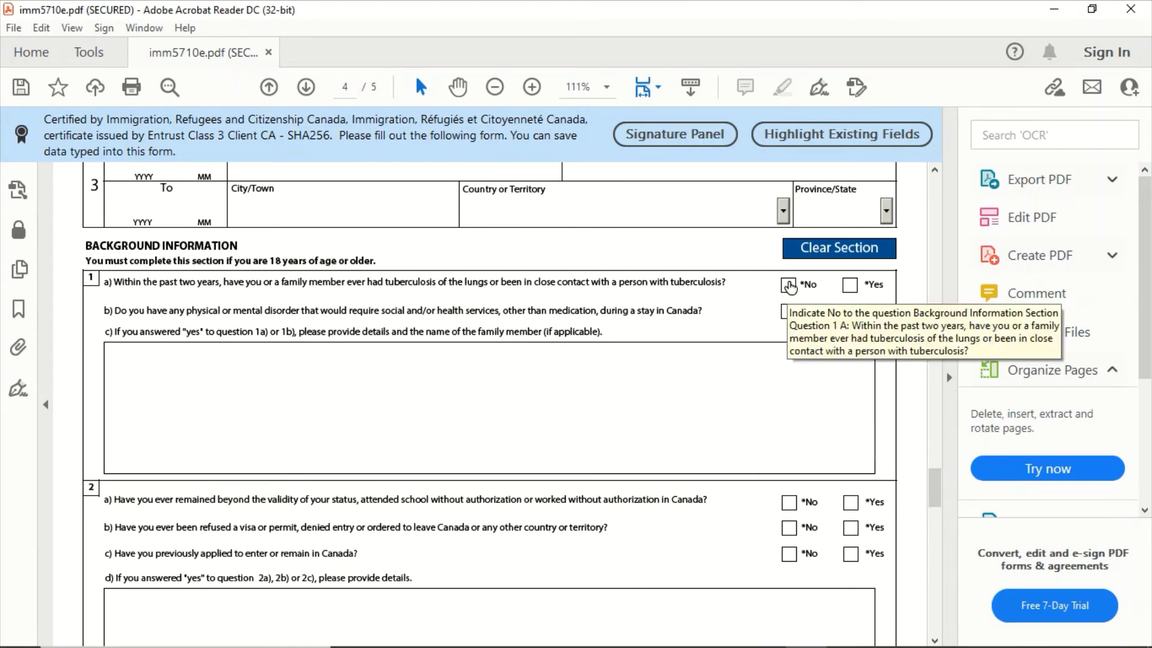
click(787, 313)
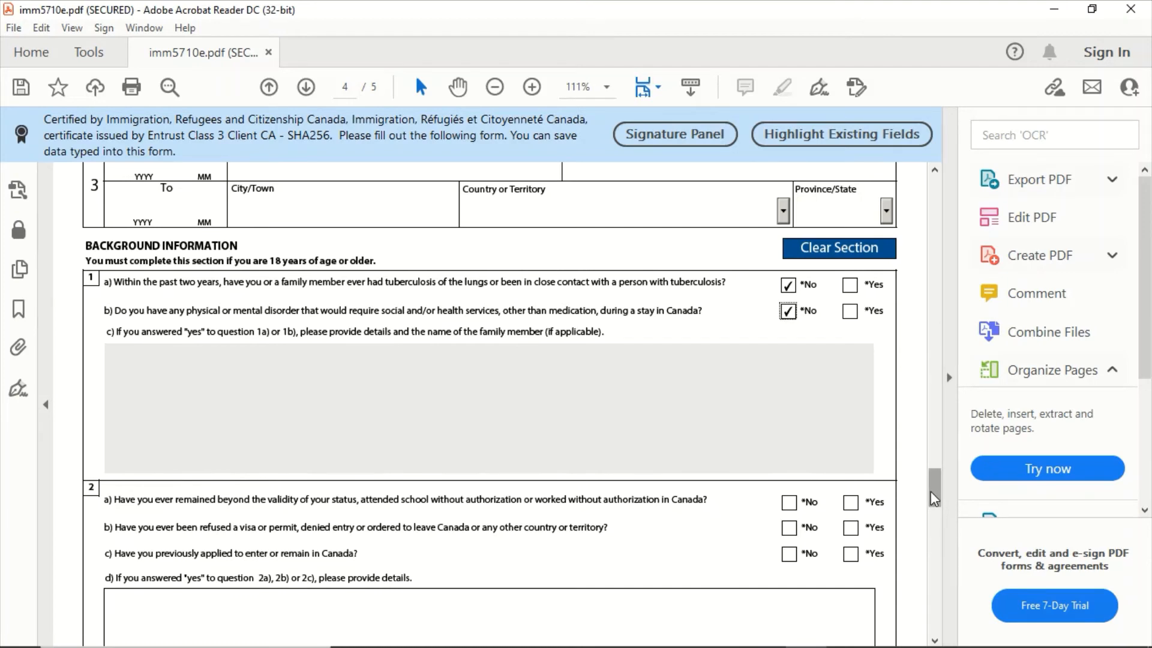
drag(930, 491, 930, 509)
click(788, 335)
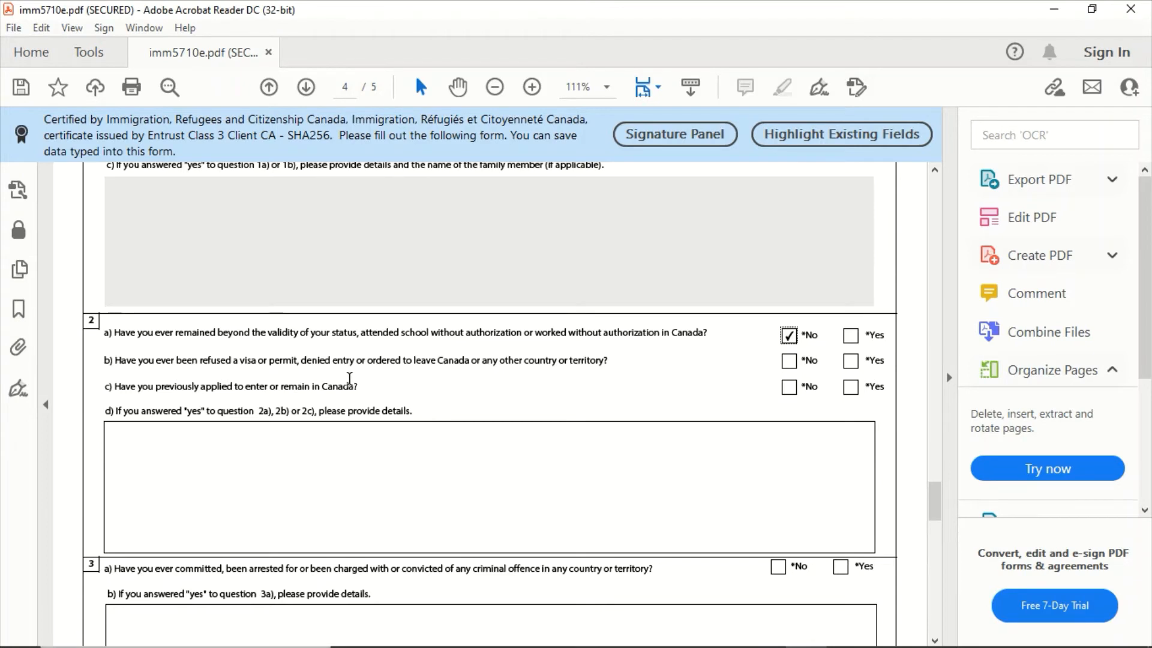
- Tick 2b Yes, 2c No, and explain in 2d: 'My first study permit was rejected but later it got approved.'
click(852, 360)
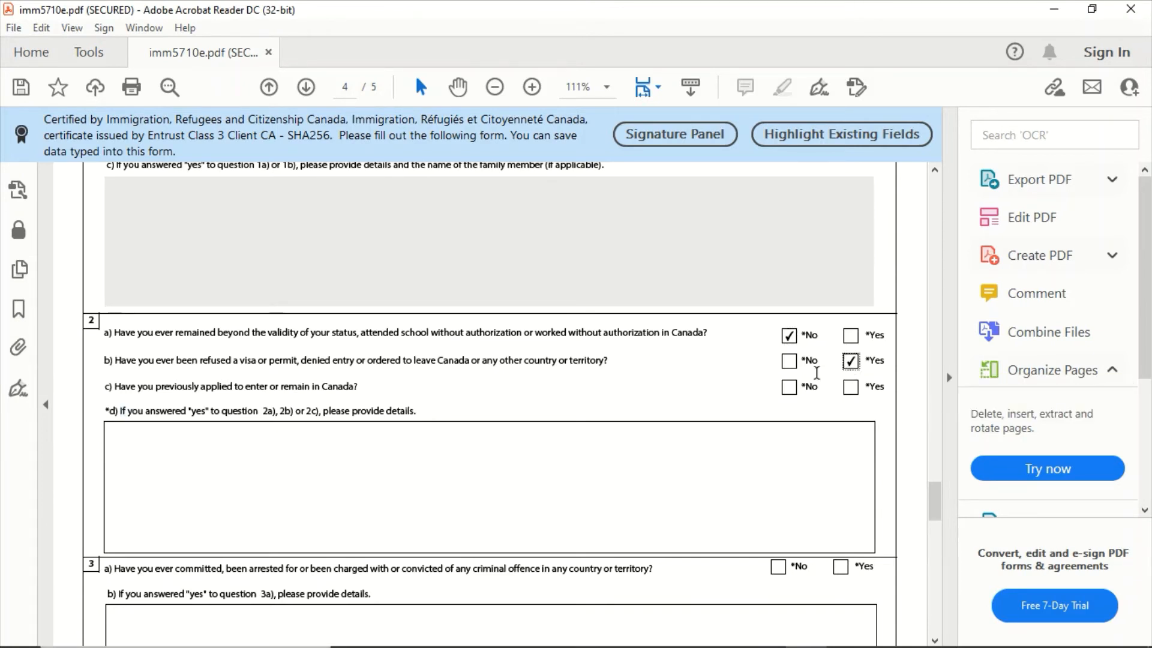
click(788, 389)
click(527, 450)
text(My first stu)
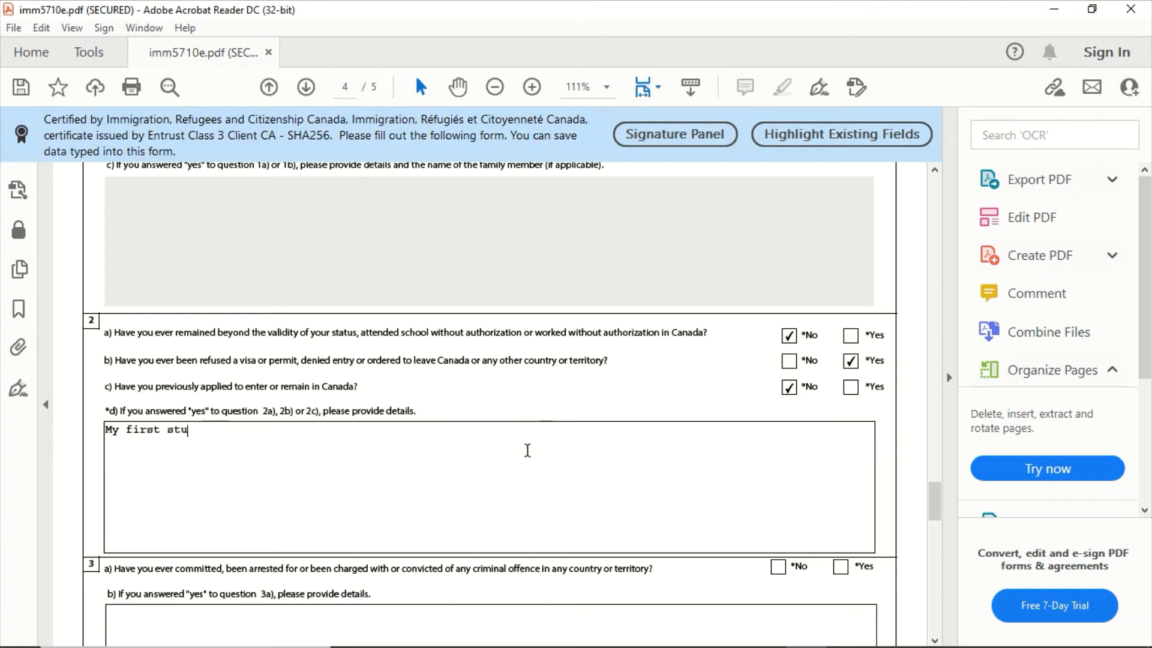
text(dy permit was rejected but letter)
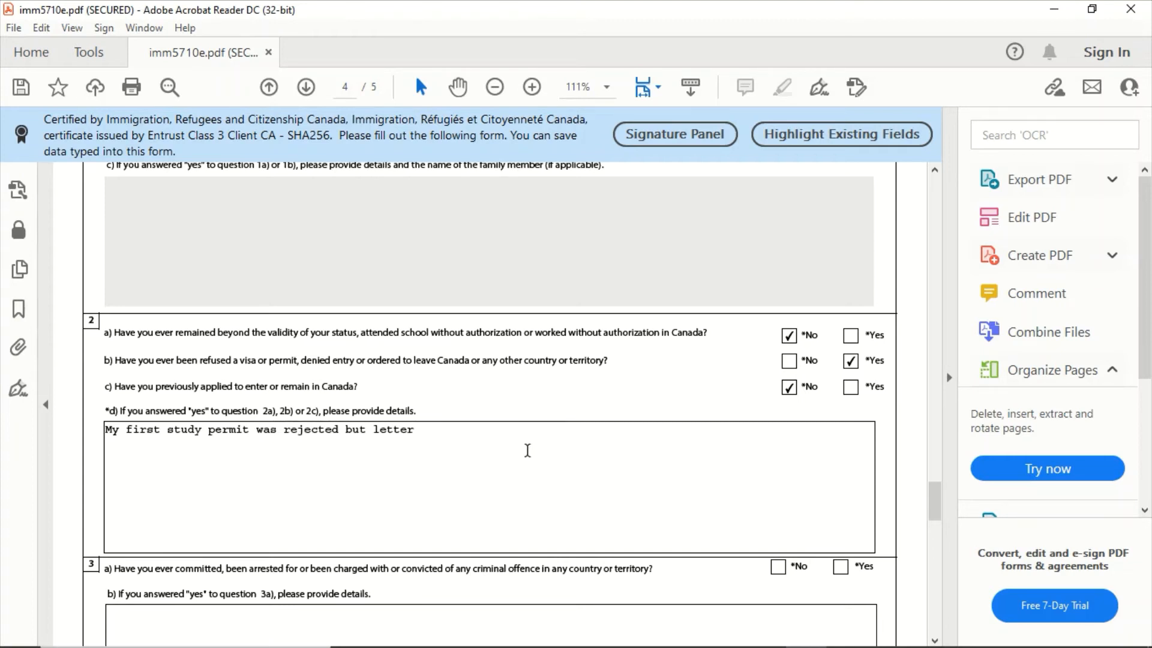
key(BackSpace)
key(BackSpace)
key(BackSpace)
key(BackSpace)
text(ater it got approved.)
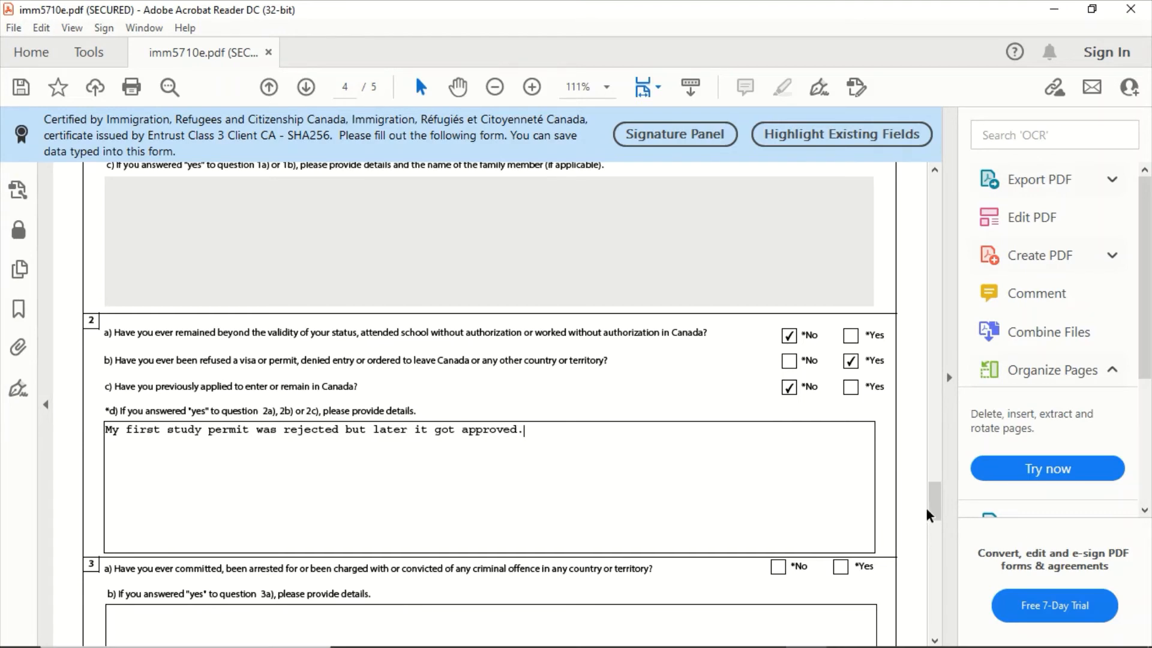
drag(933, 508, 884, 519)
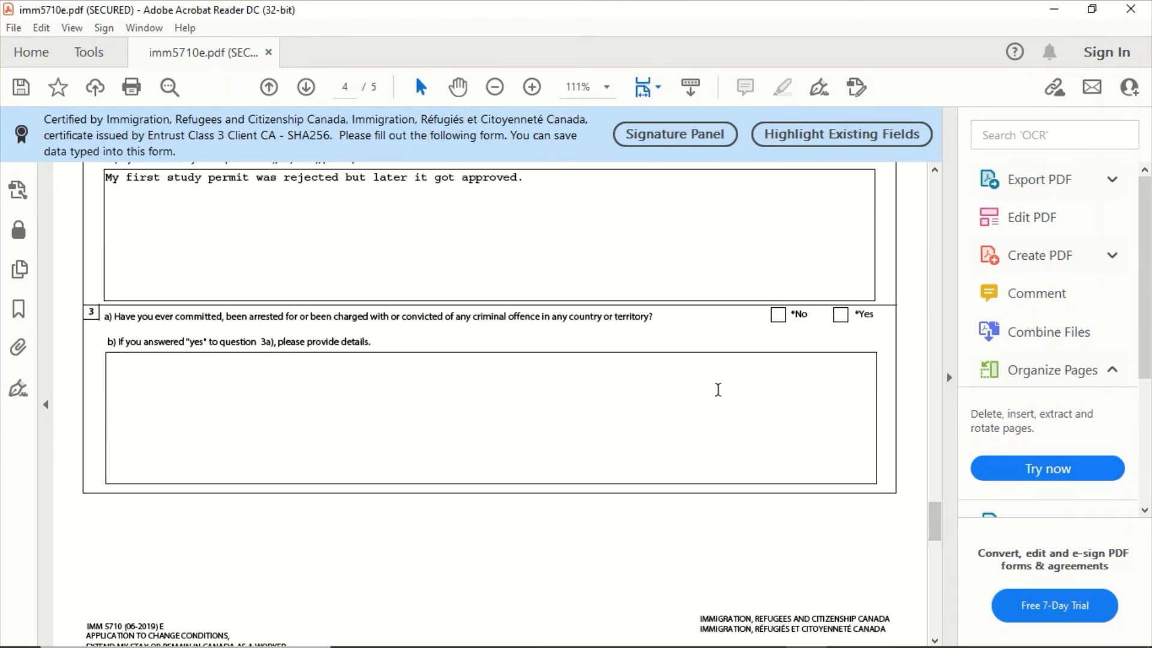
- Tick No for questions 3a, 4a, 5 and 6, and Yes to future IRCC contact
click(777, 318)
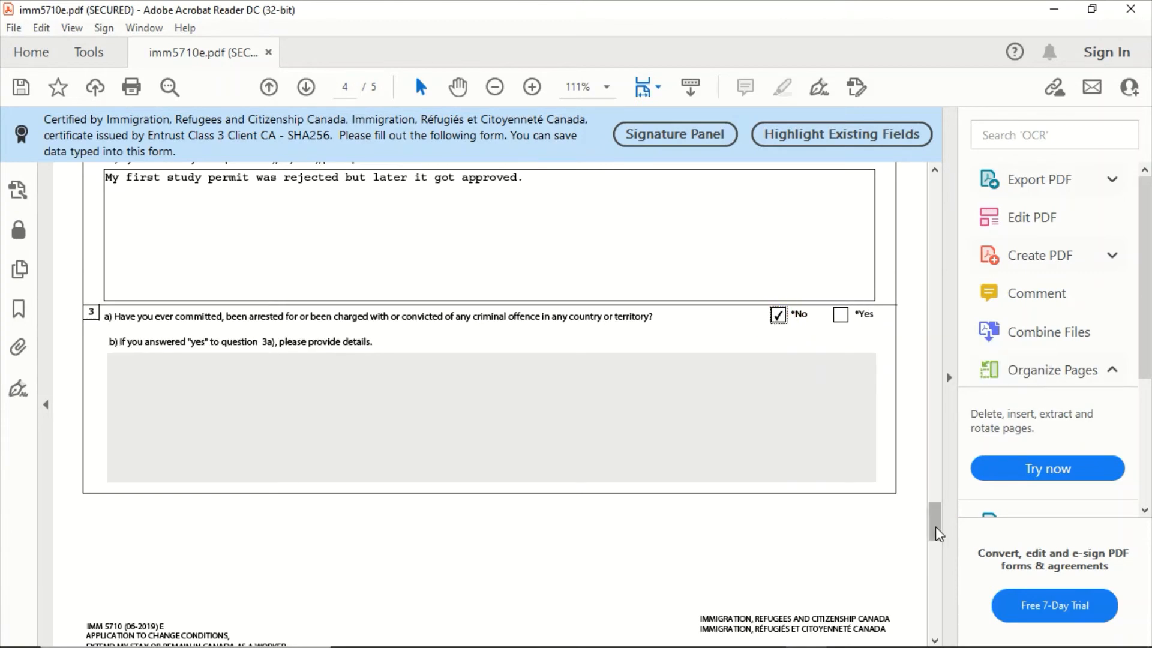
drag(936, 529, 939, 543)
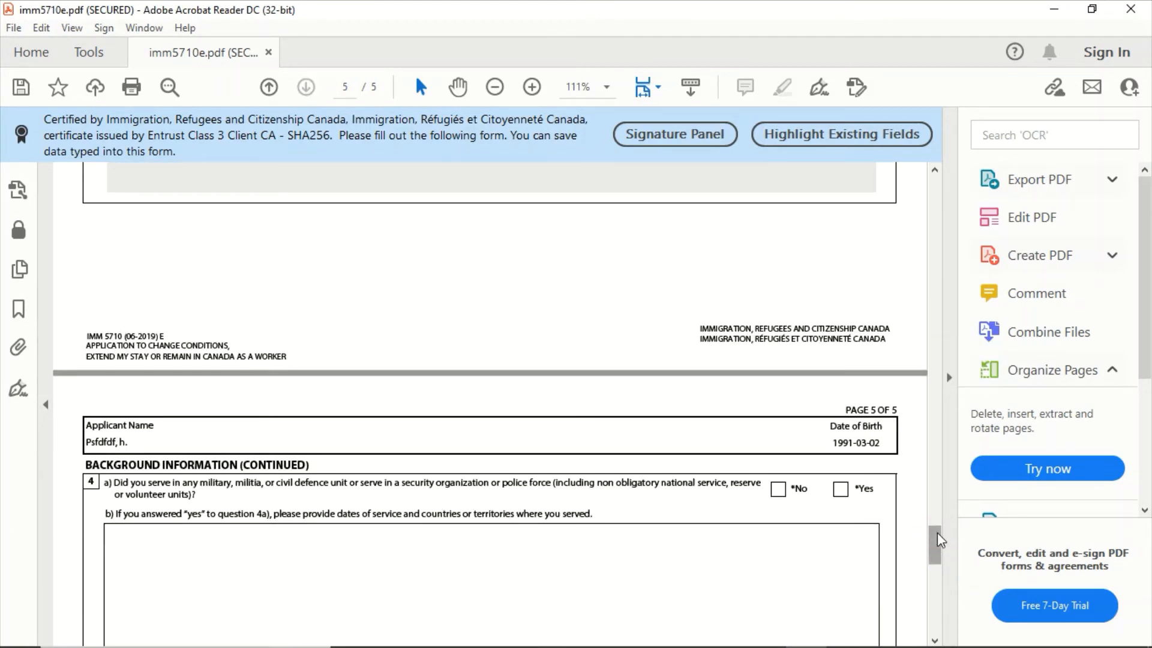
click(779, 495)
click(779, 495)
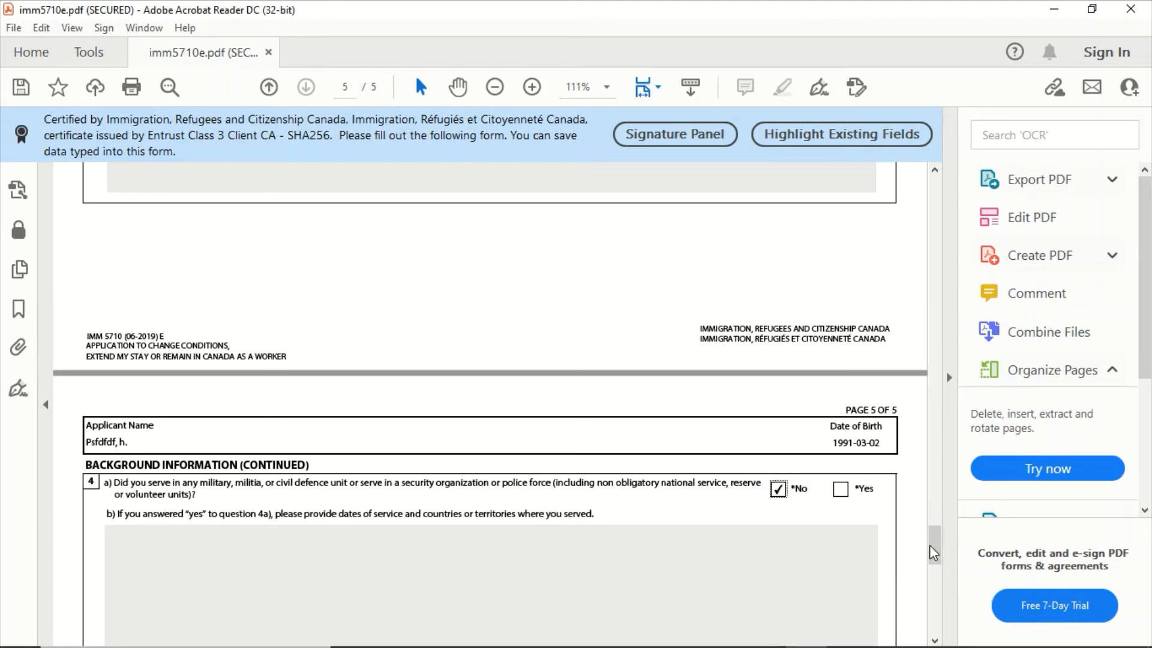
drag(932, 547, 932, 579)
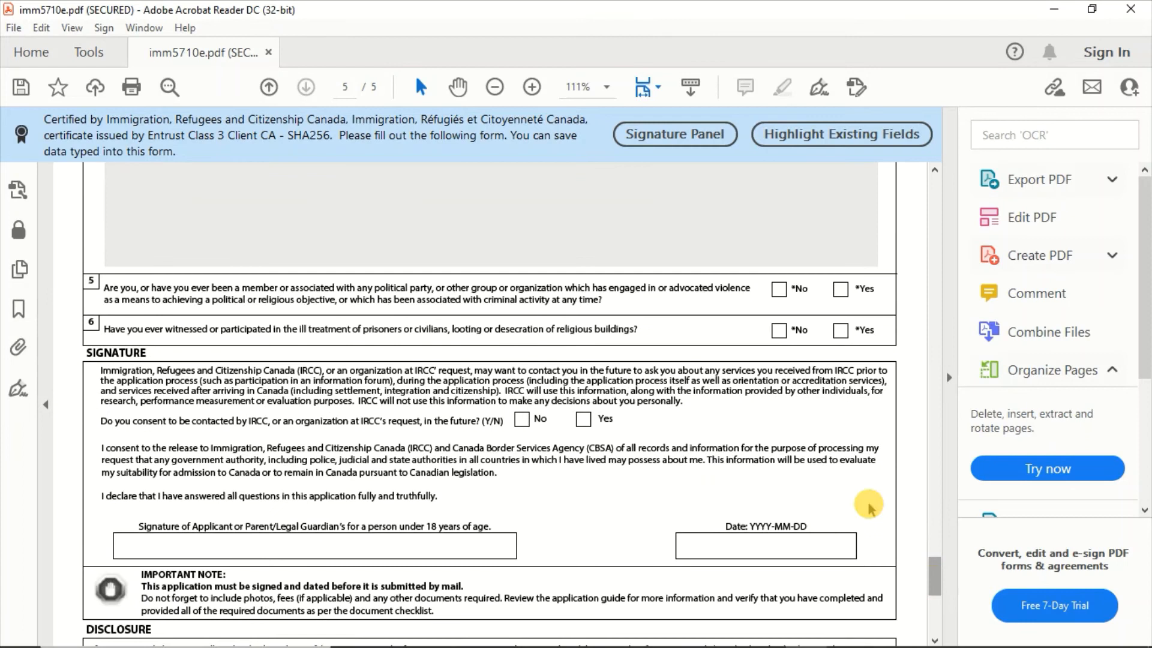
click(780, 290)
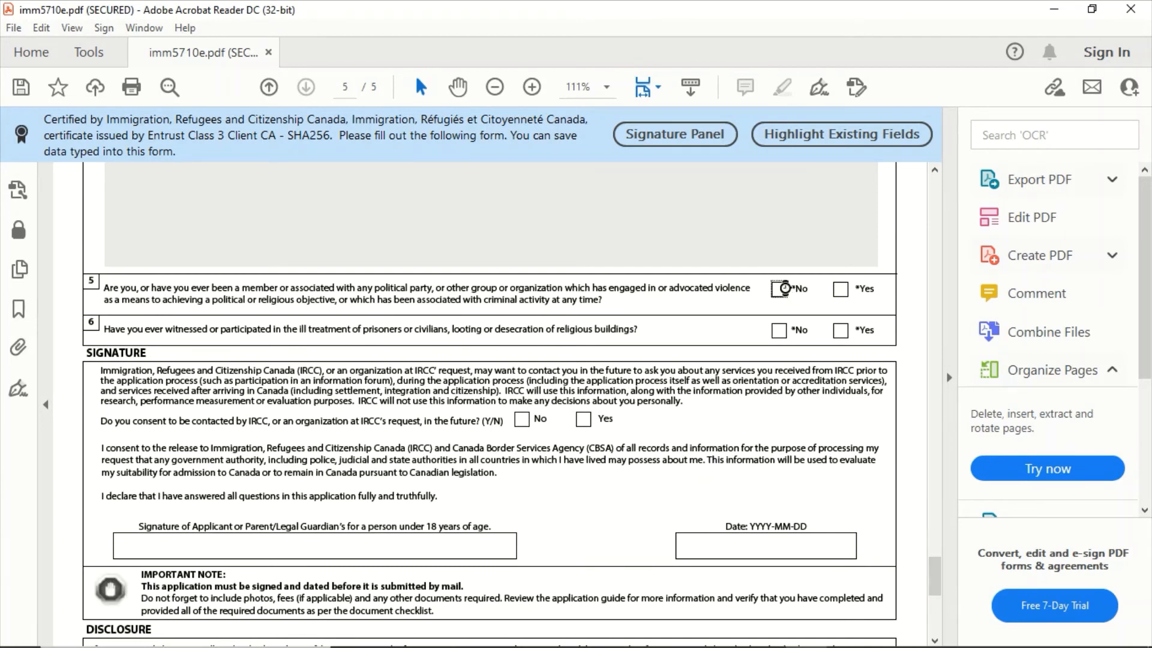
click(779, 334)
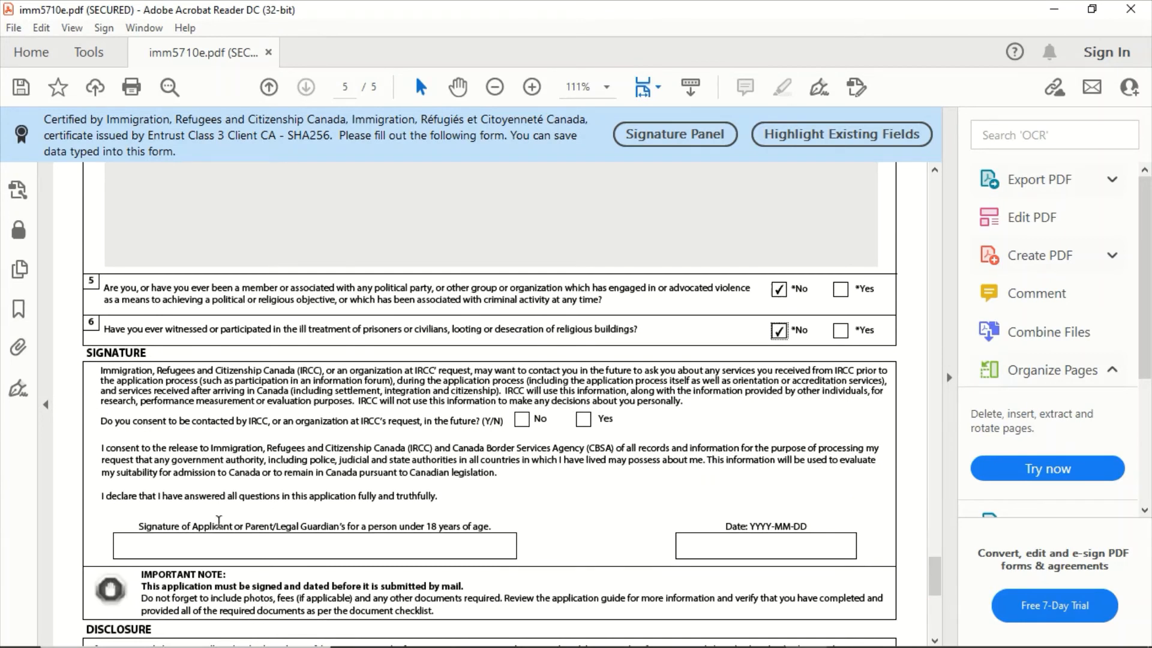
click(584, 421)
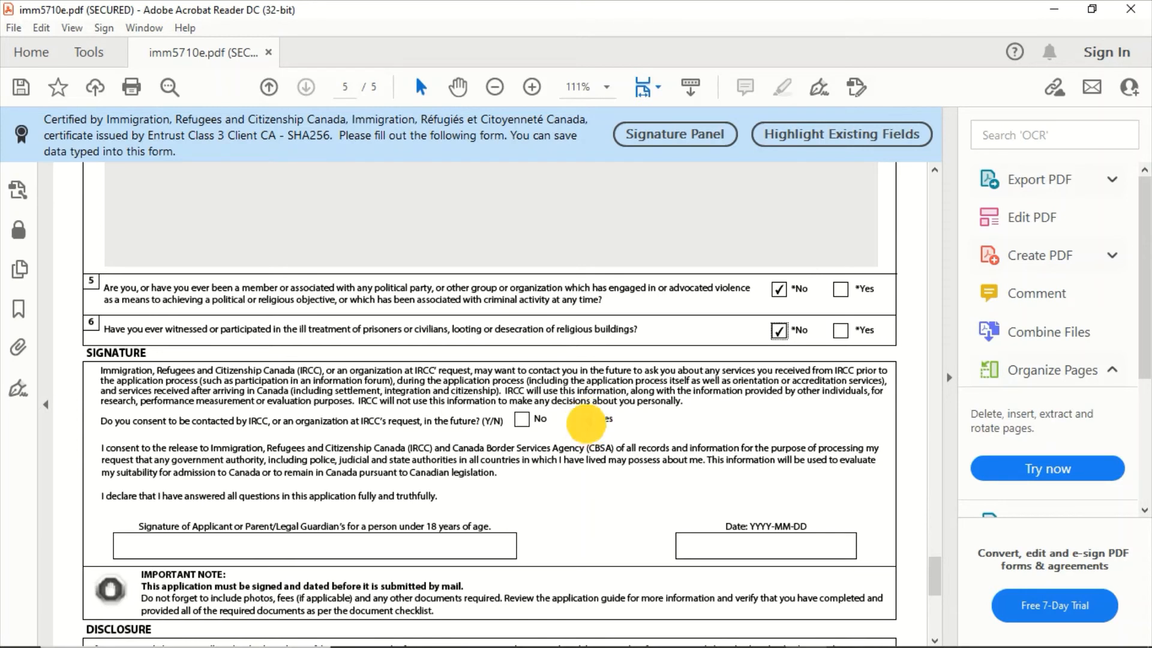
click(382, 560)
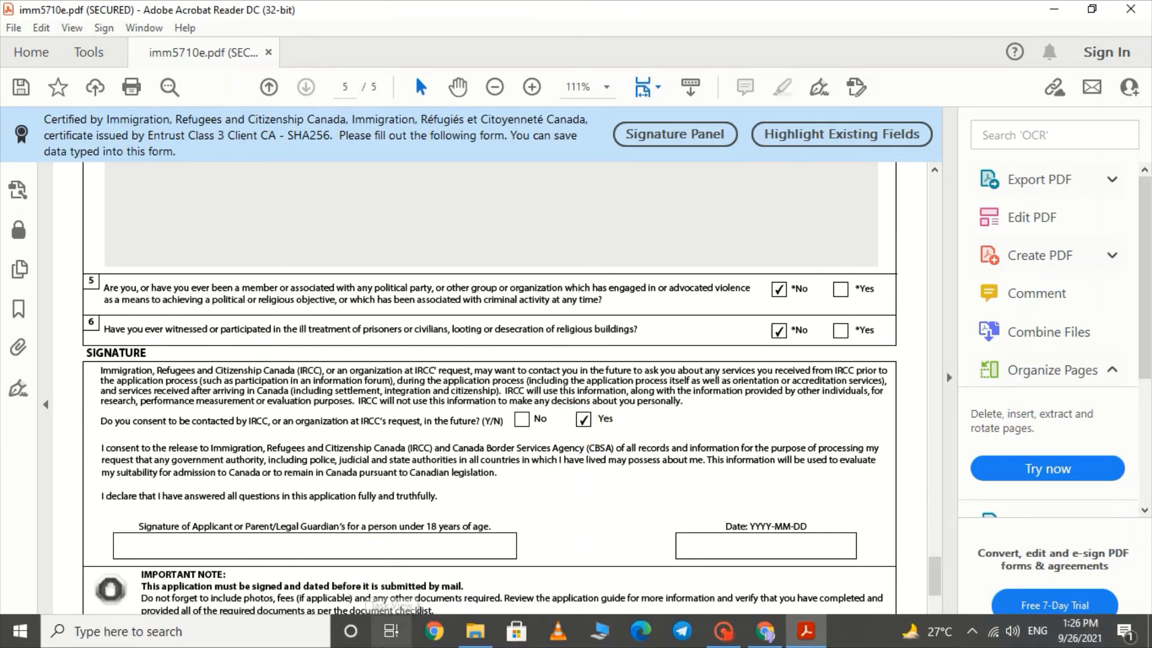
- Sign the form as XXXX and set the signature date to 2021-09-26
click(335, 549)
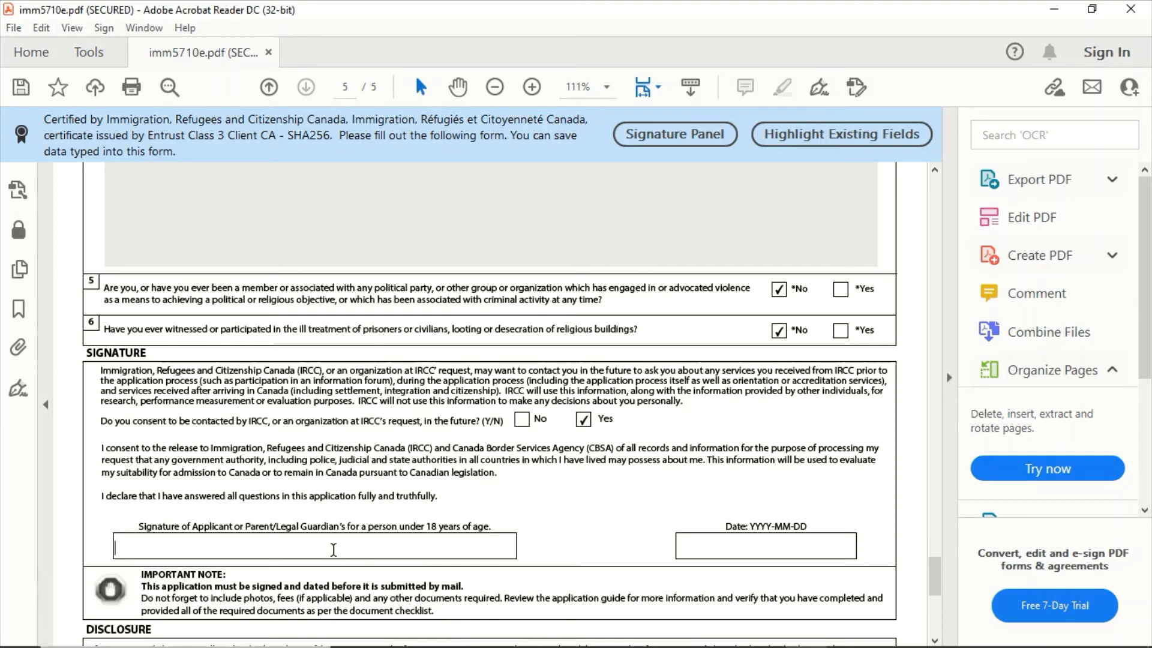
text(XXXX)
key(Tab)
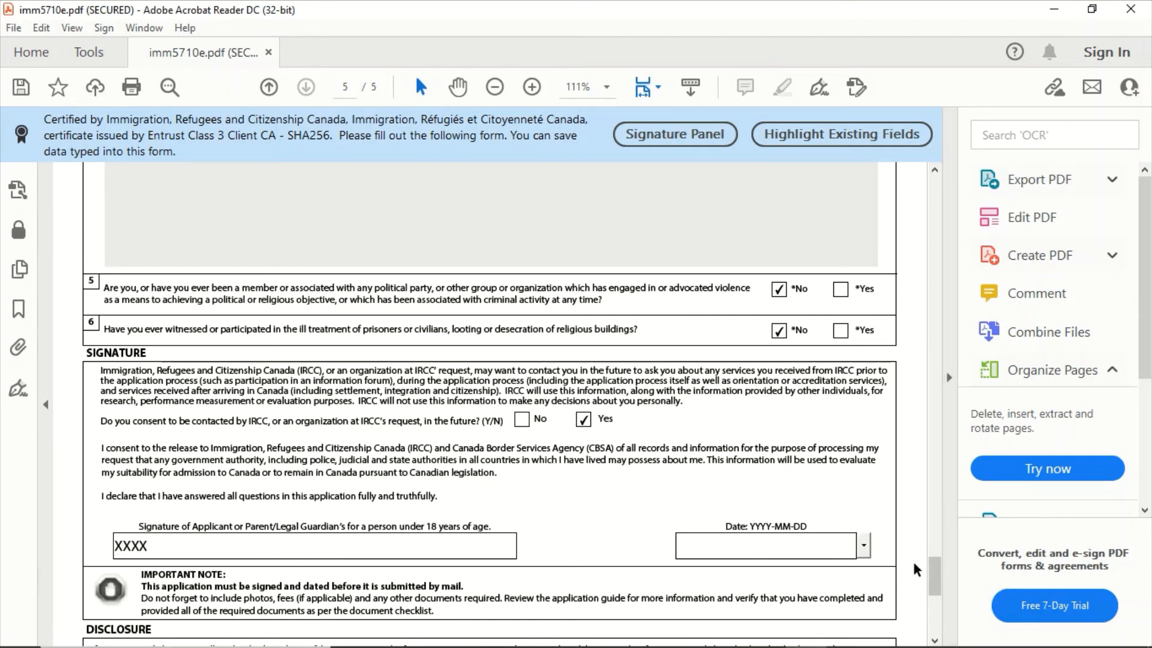
click(863, 545)
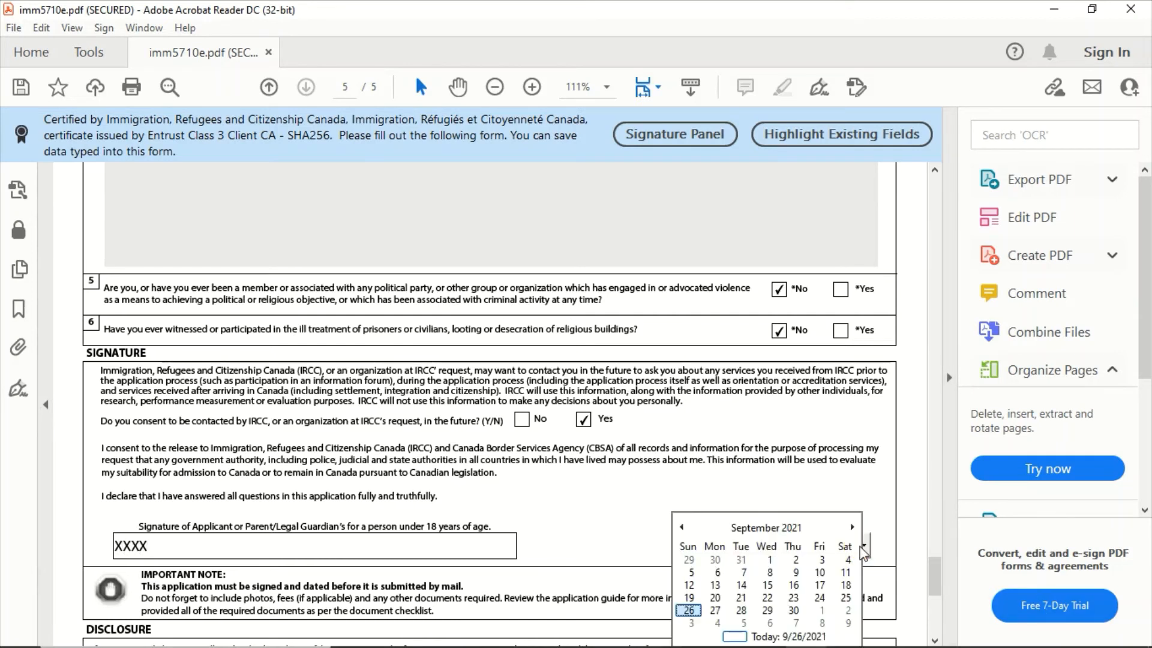
click(689, 610)
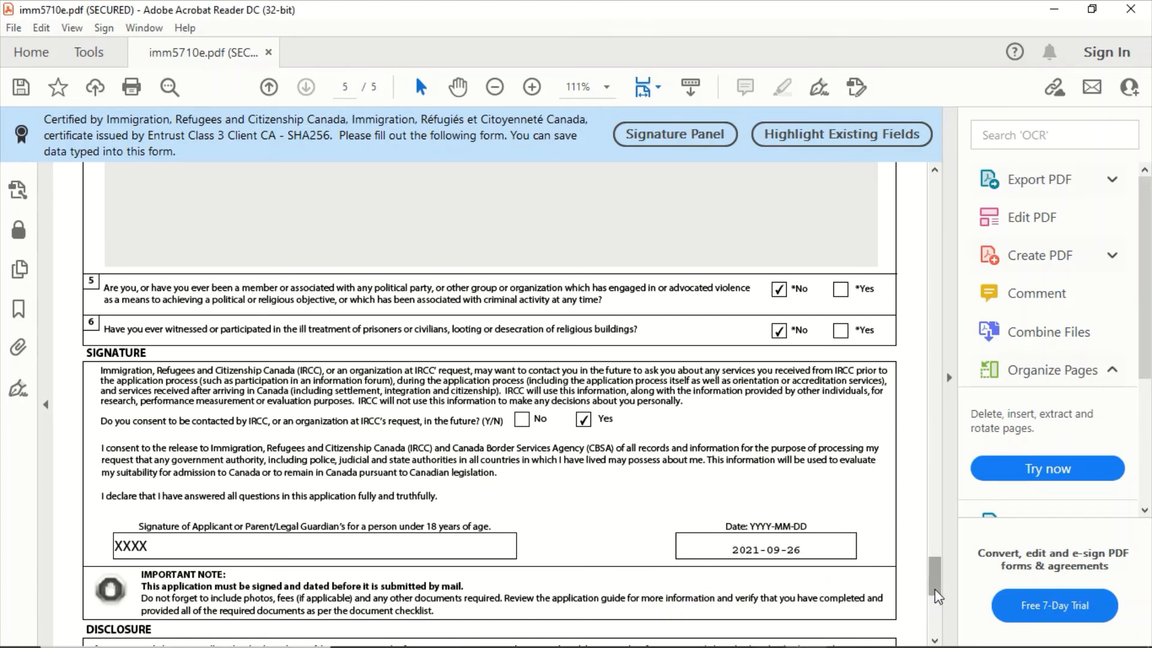
- Run Validate on page 5 and dismiss the success message, generating the barcode page
drag(936, 590, 933, 605)
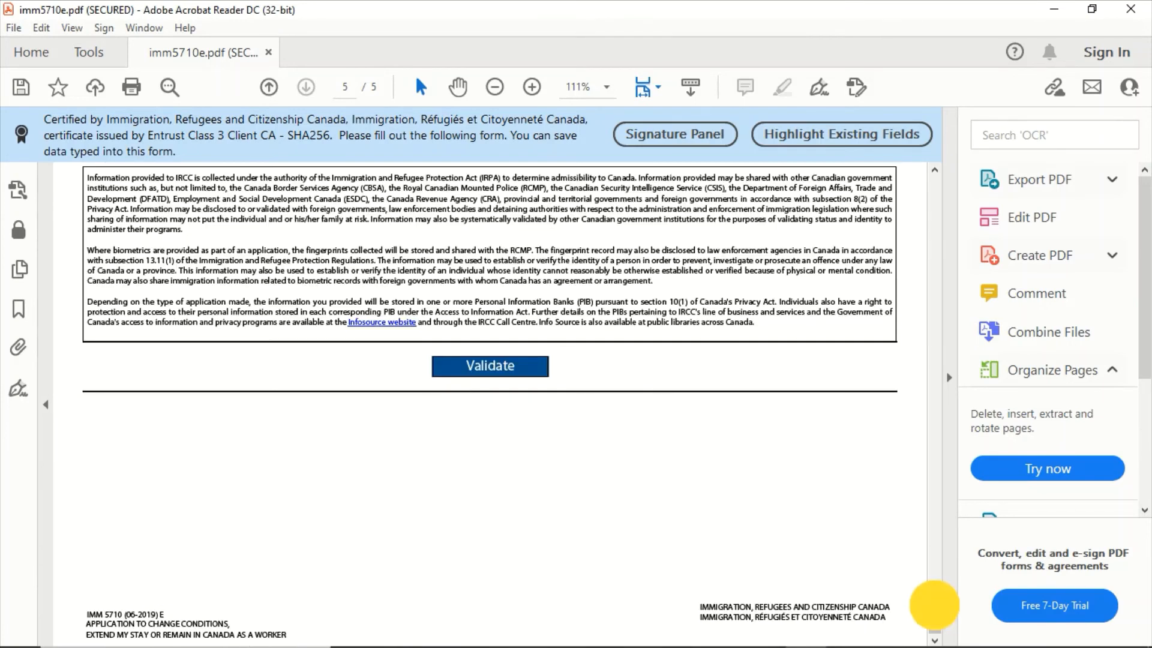
click(469, 368)
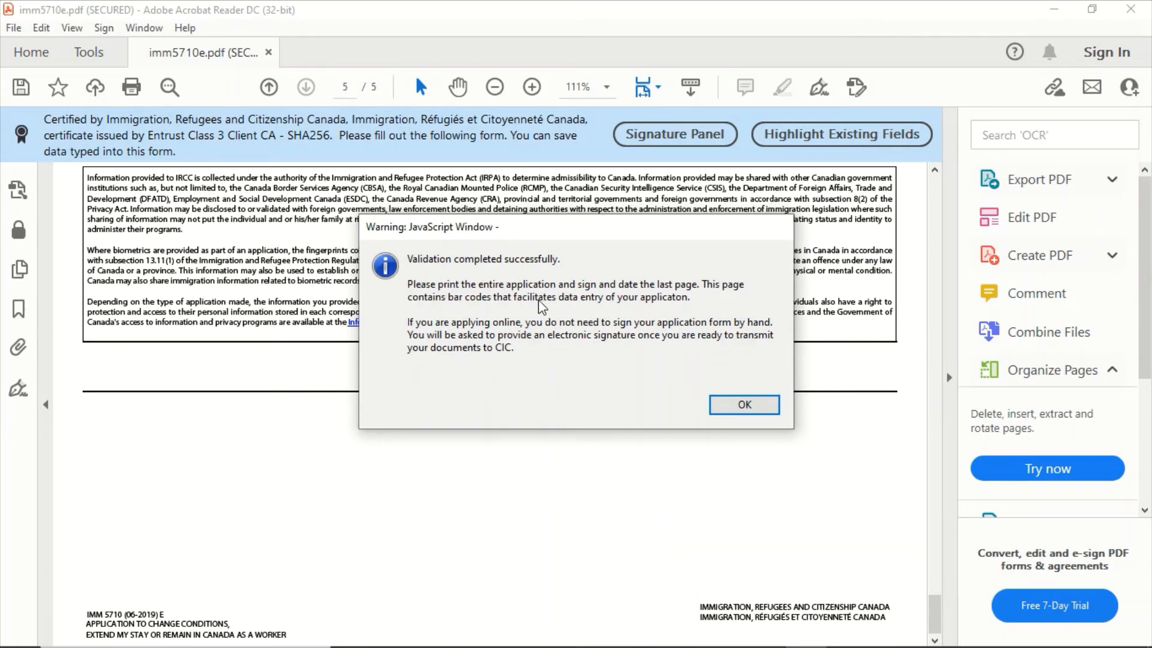
click(761, 404)
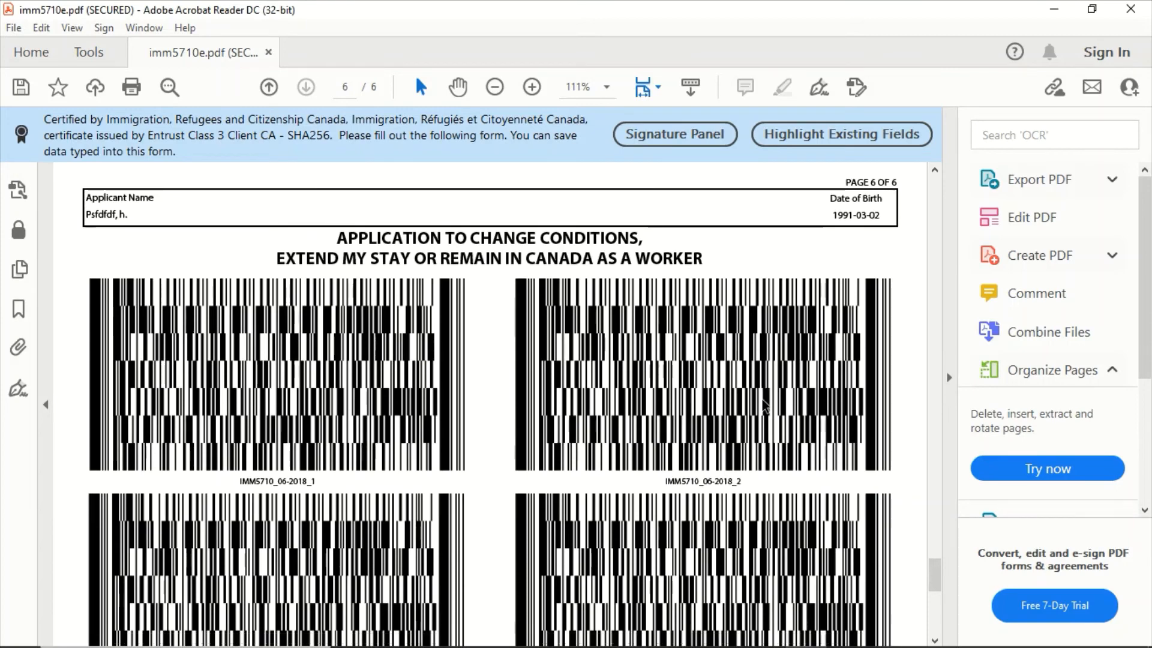
- Inspect barcodes IMM5710_06-2018_1 through _6 on page 6, then open the File menu
scroll(763, 405, down, 6)
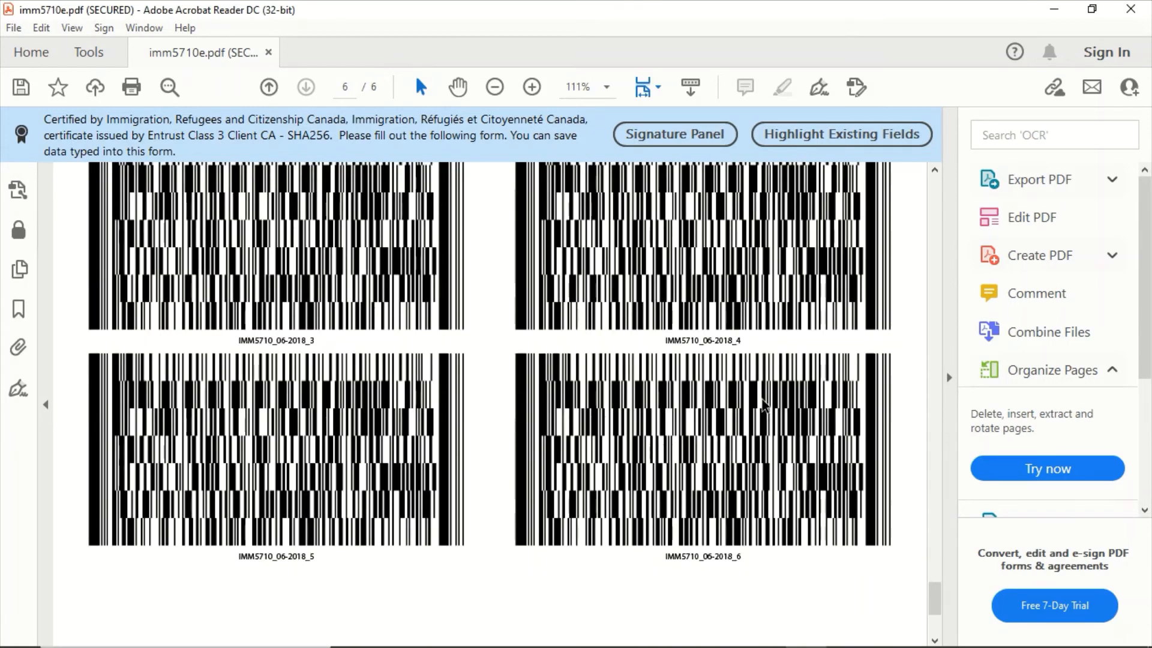
scroll(763, 406, down, 4)
scroll(763, 406, up, 9)
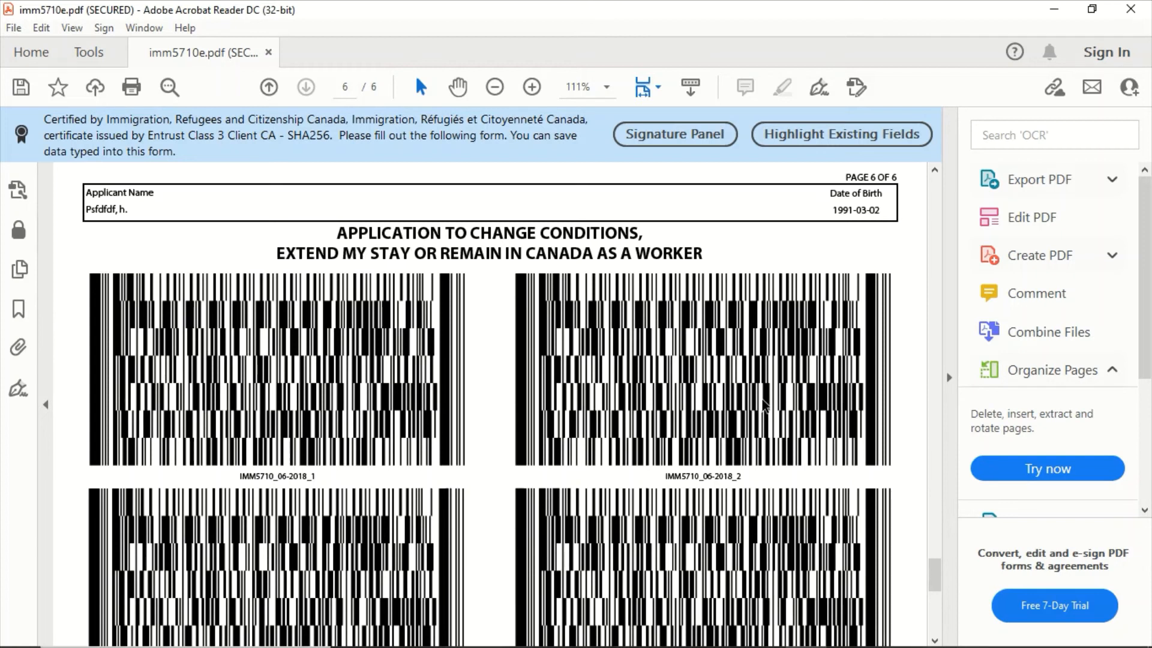
scroll(765, 407, up, 1)
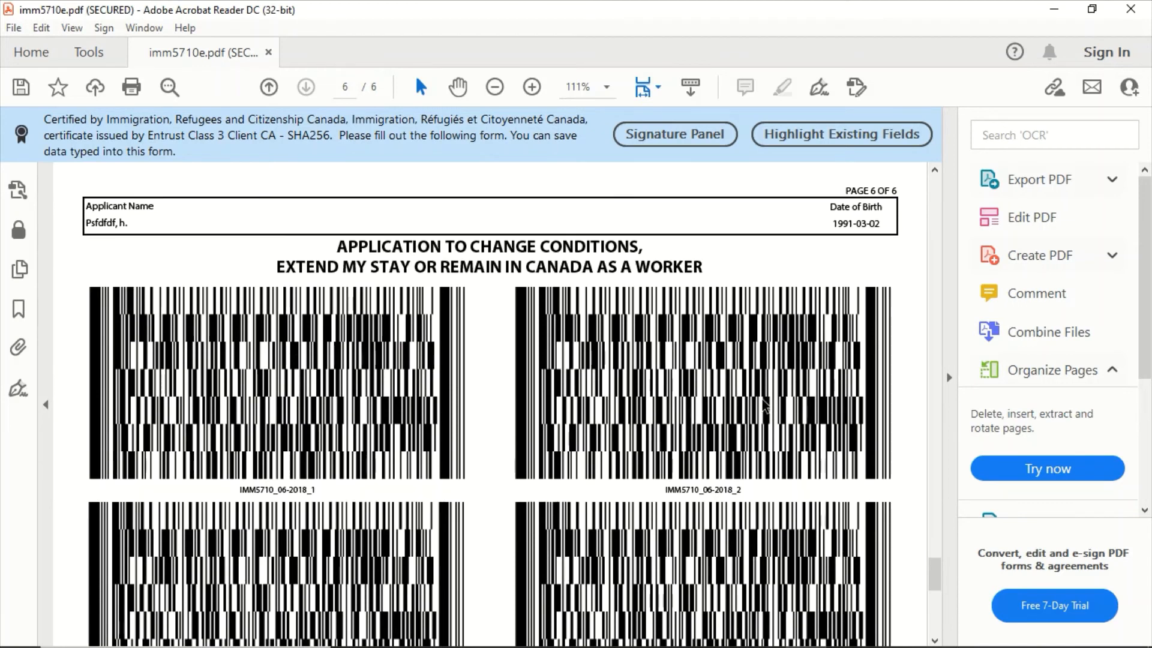
scroll(763, 406, down, 10)
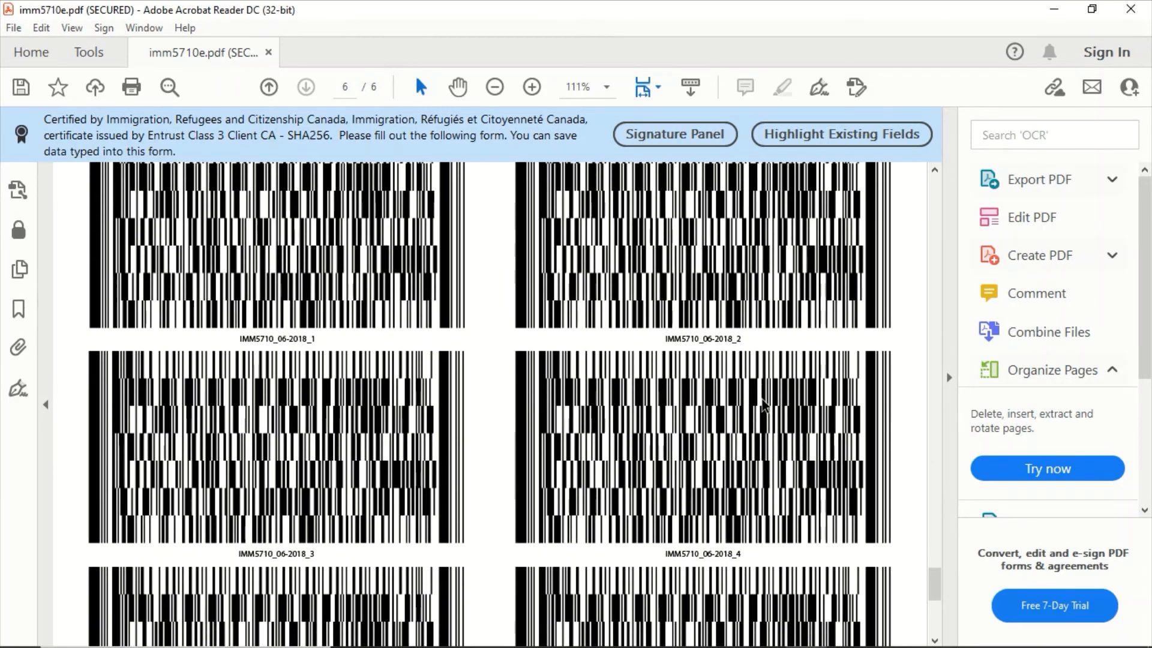
scroll(762, 399, down, 2)
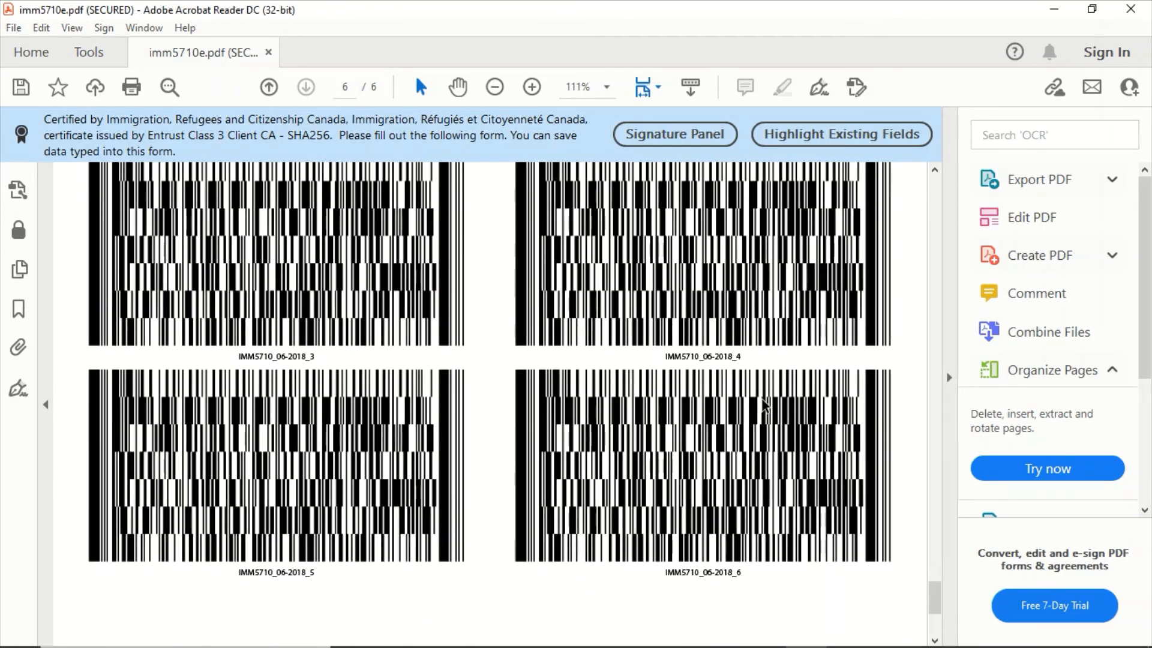
scroll(763, 405, up, 7)
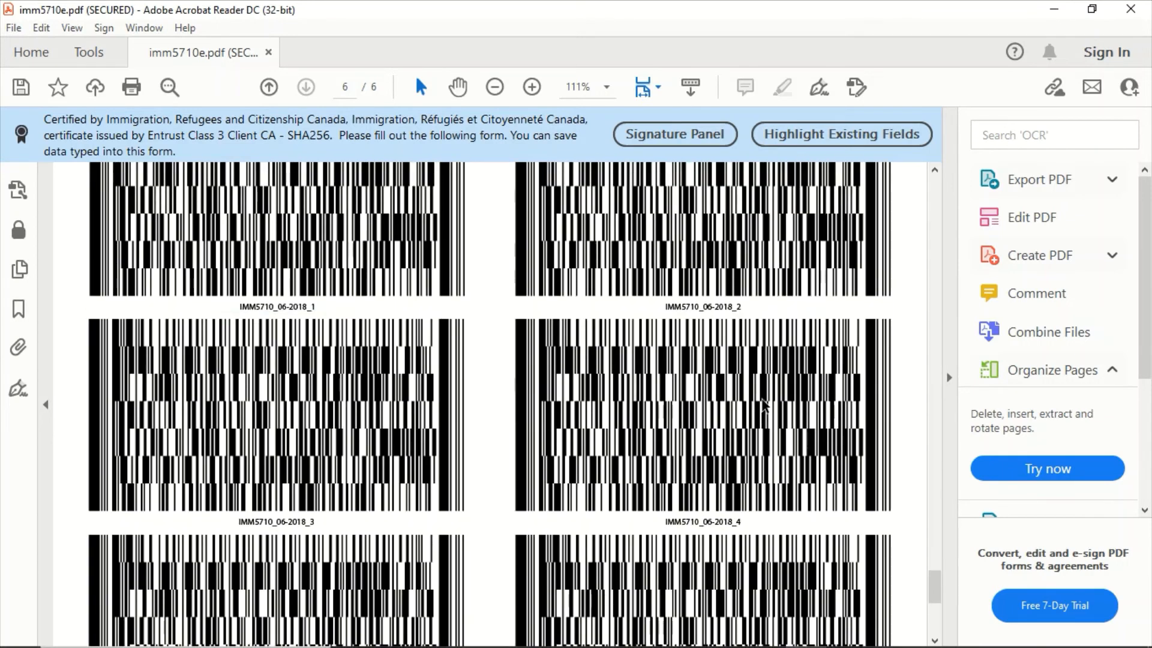
scroll(762, 399, up, 4)
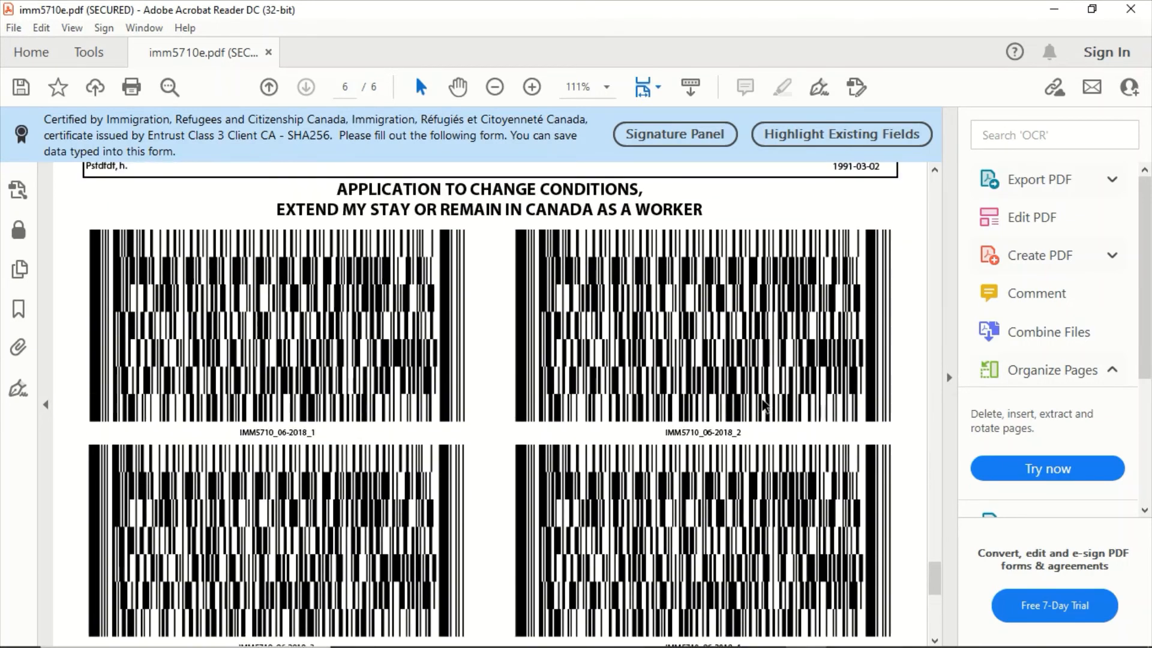
scroll(762, 398, up, 4)
scroll(761, 398, down, 8)
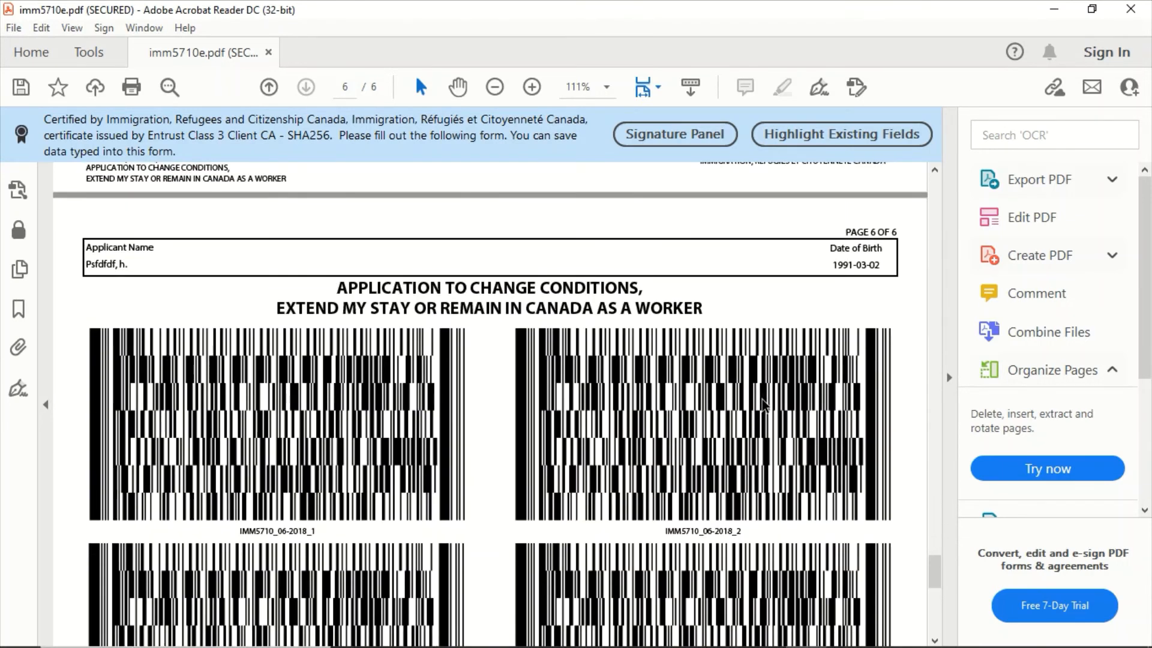
scroll(763, 405, down, 14)
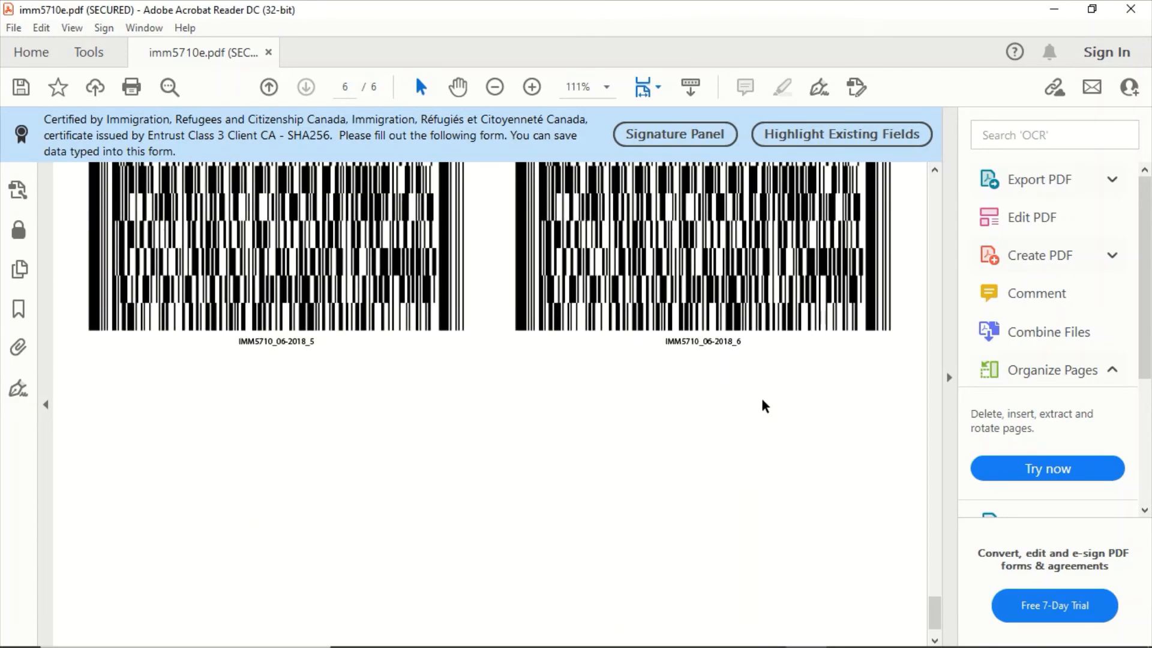
scroll(762, 399, up, 14)
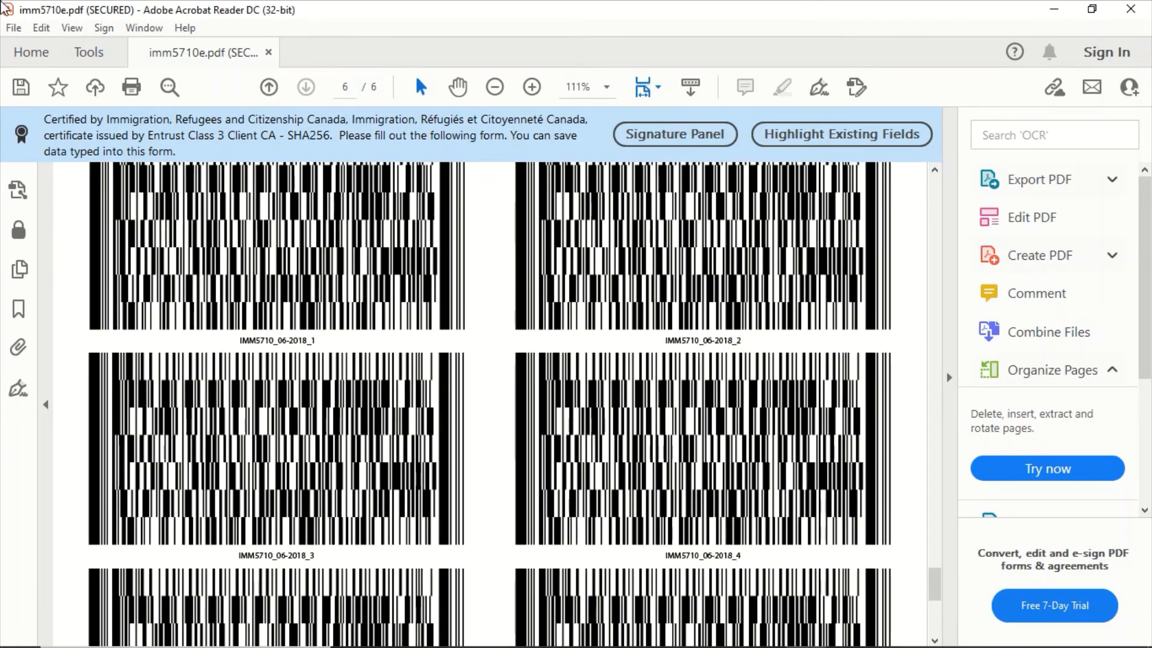
click(13, 28)
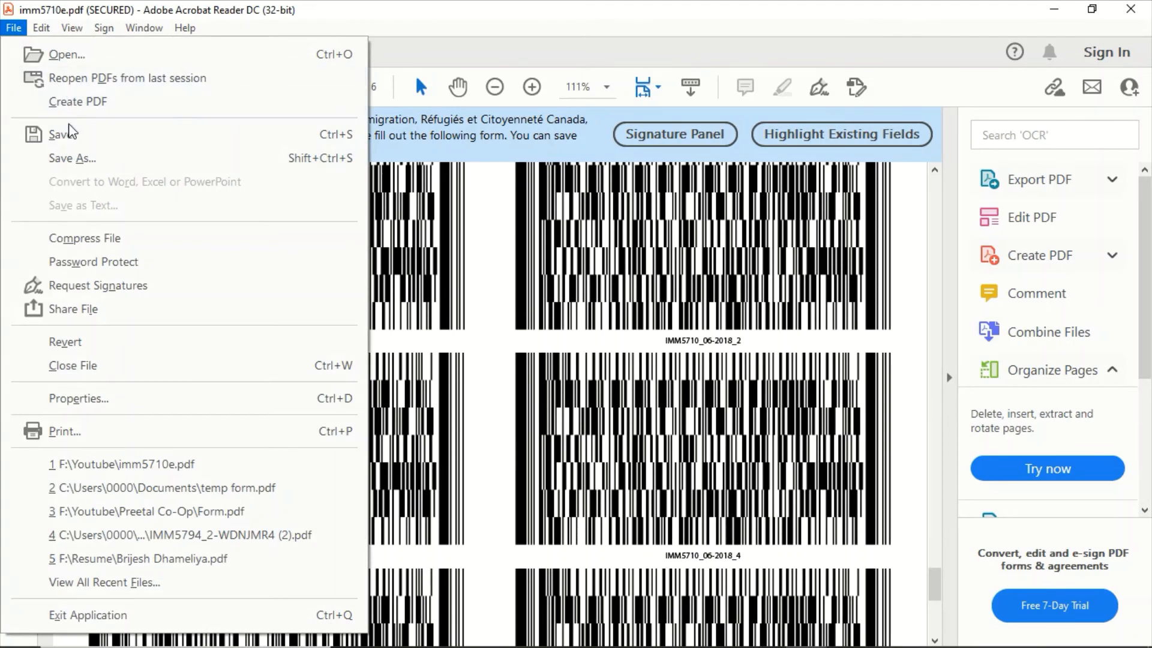
- Save as imm5710e.pdf in the Youtube folder, replacing the old copy, then close Acrobat for Chrome
click(68, 133)
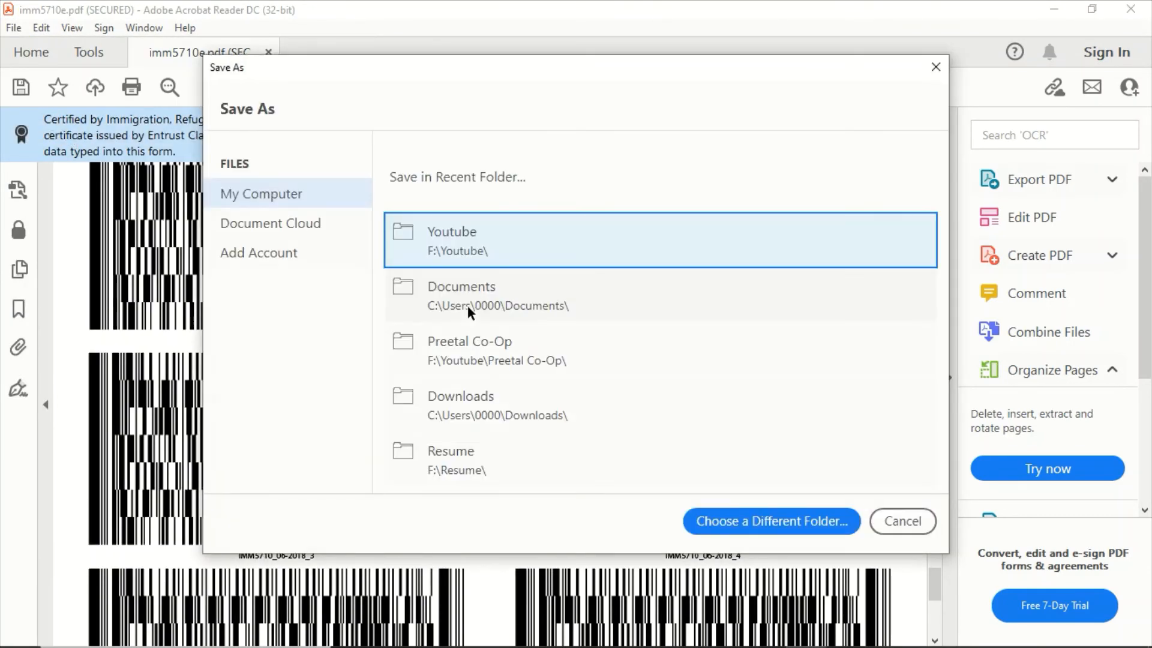
click(733, 522)
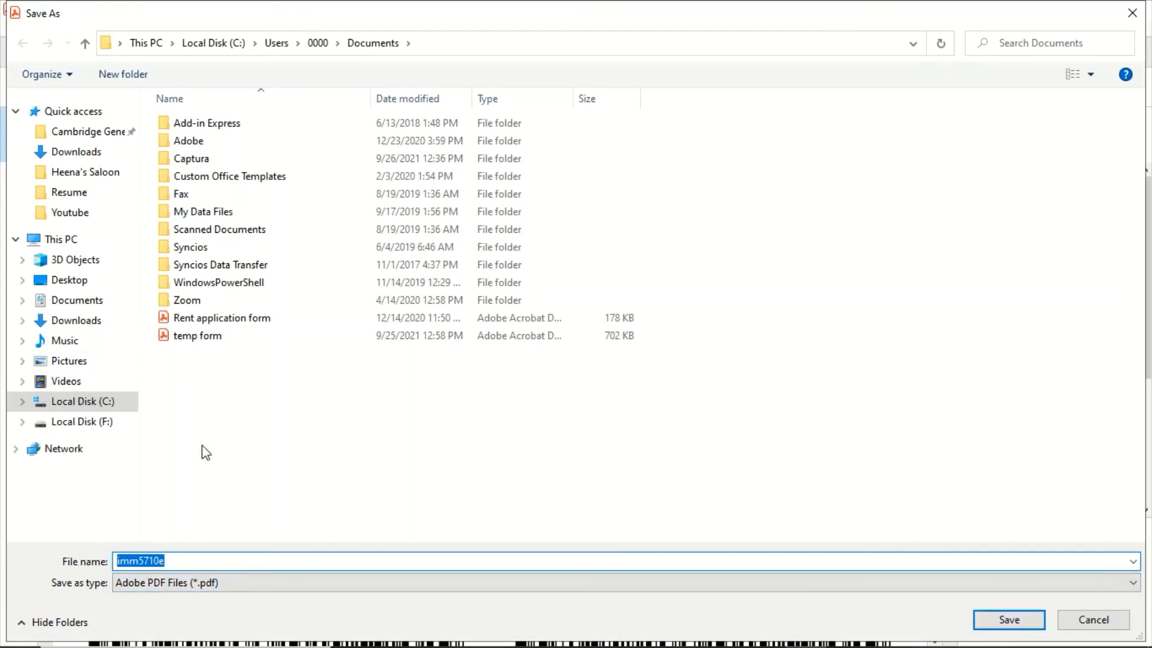
click(52, 215)
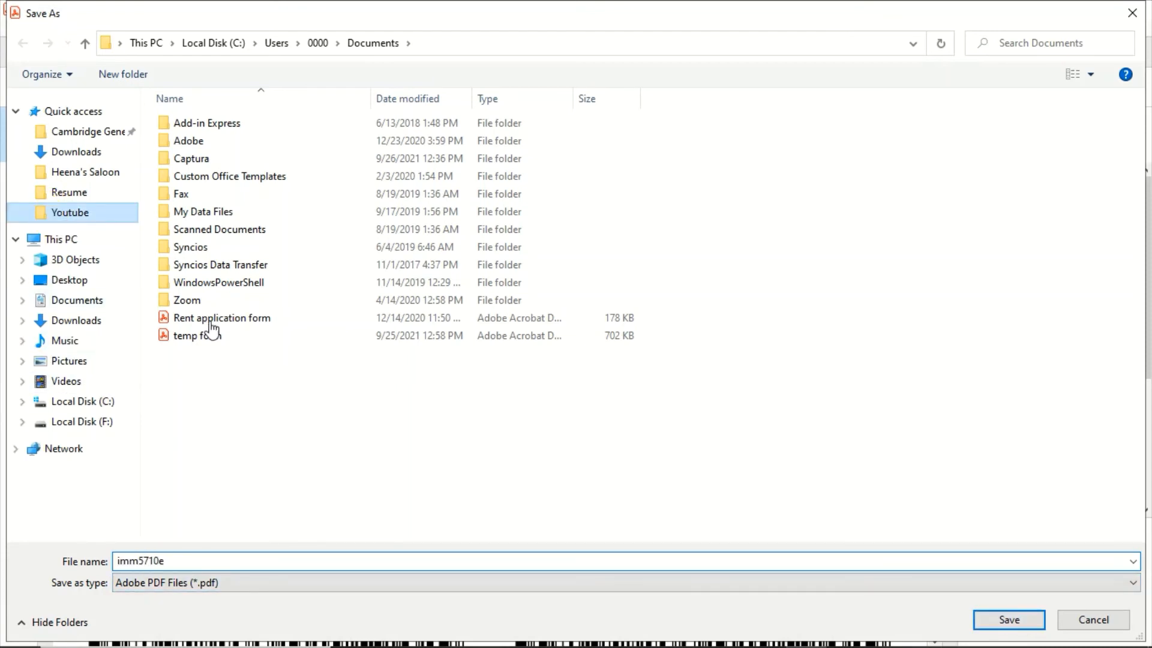
click(997, 615)
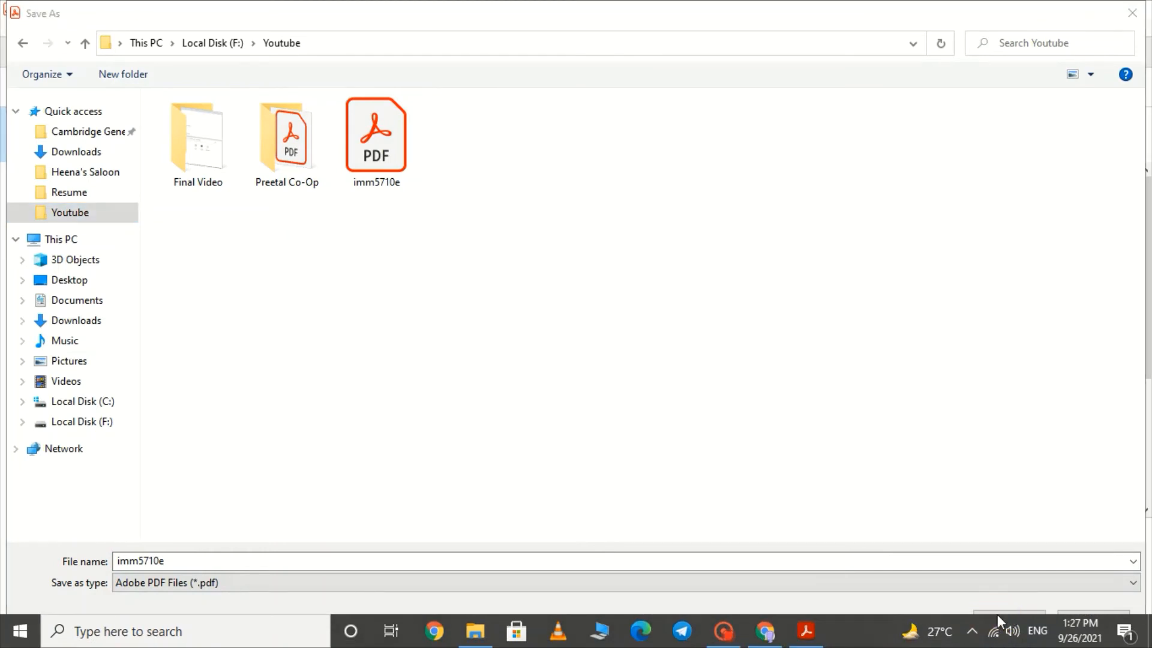
click(540, 205)
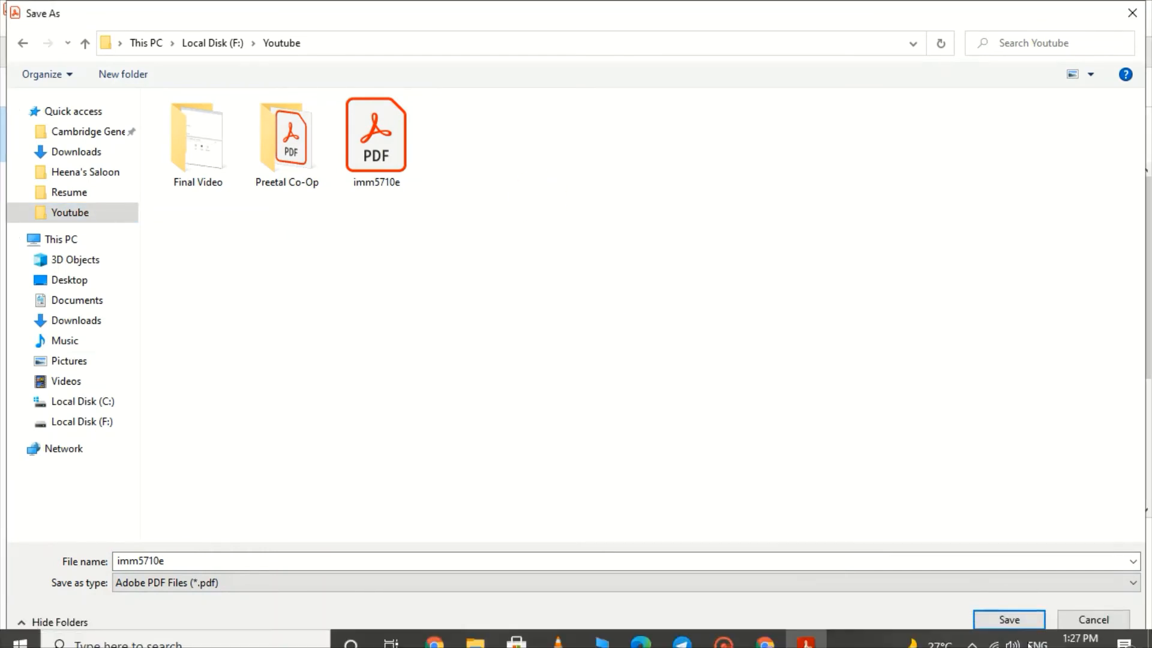
click(997, 623)
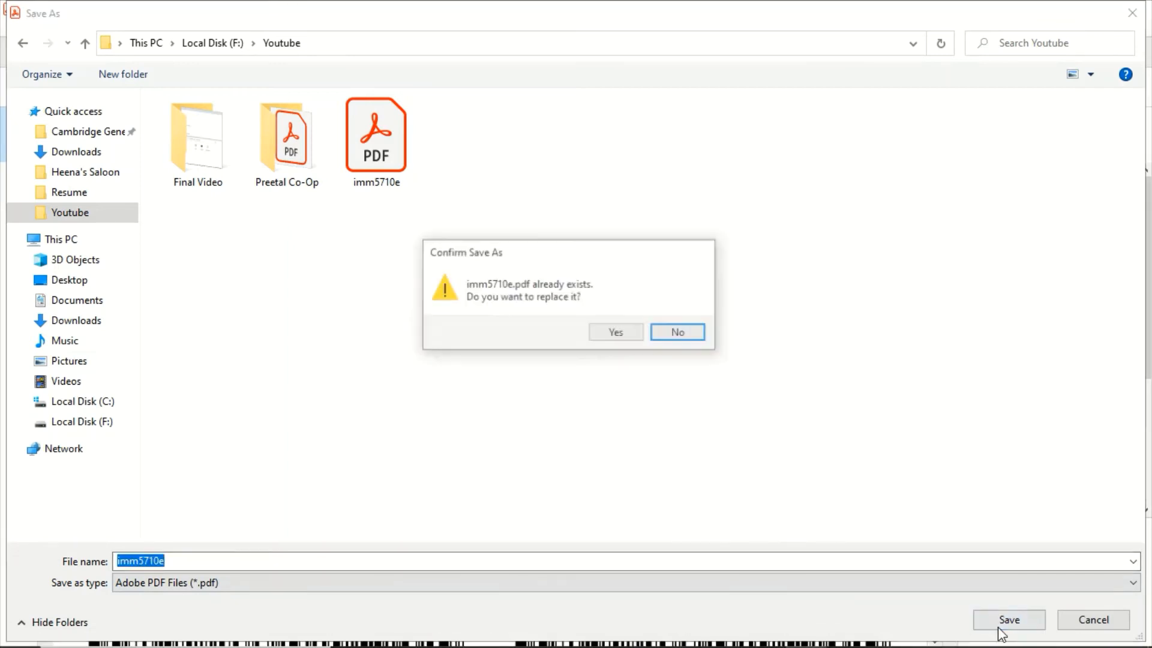
click(601, 330)
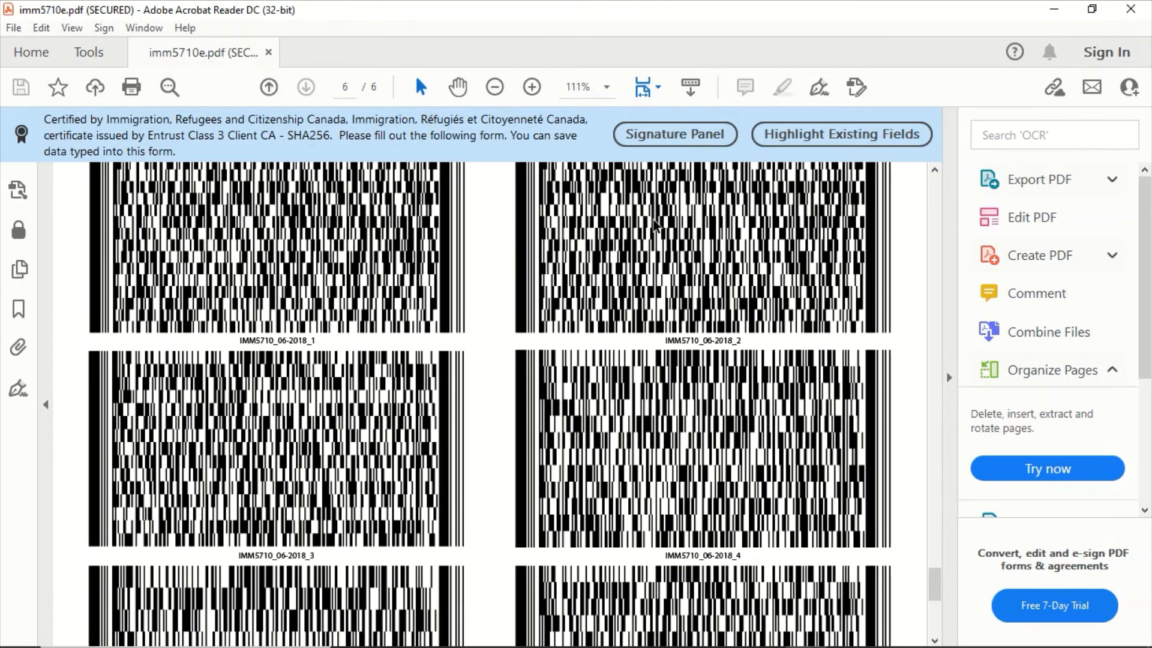
click(1131, 9)
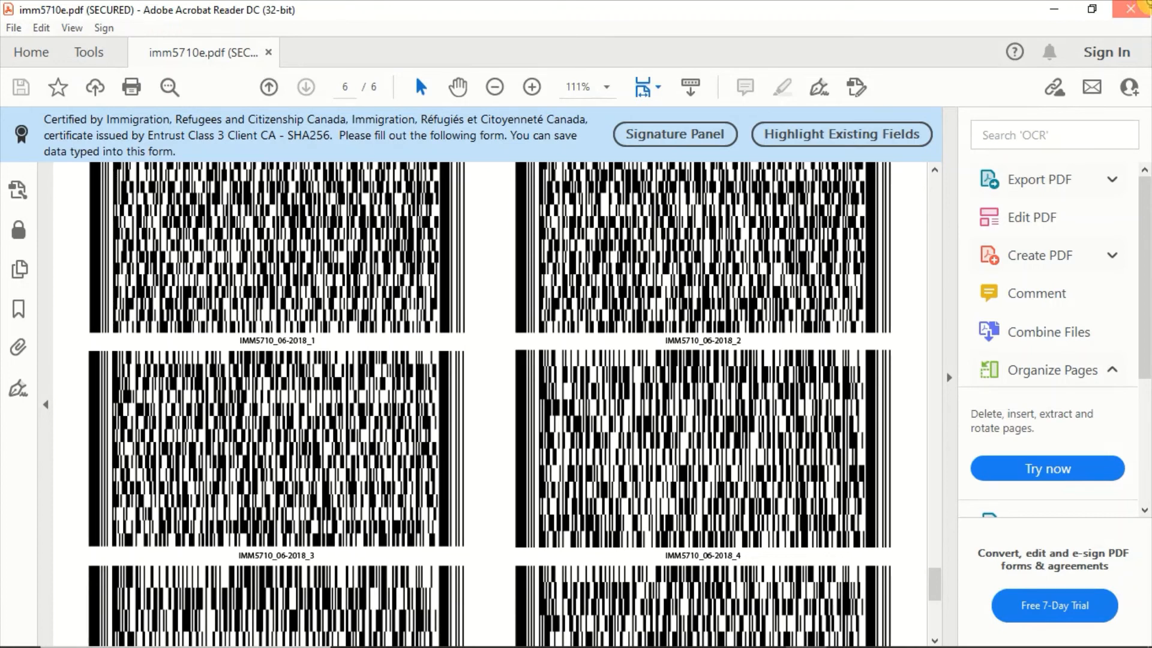
key(alt+Tab)
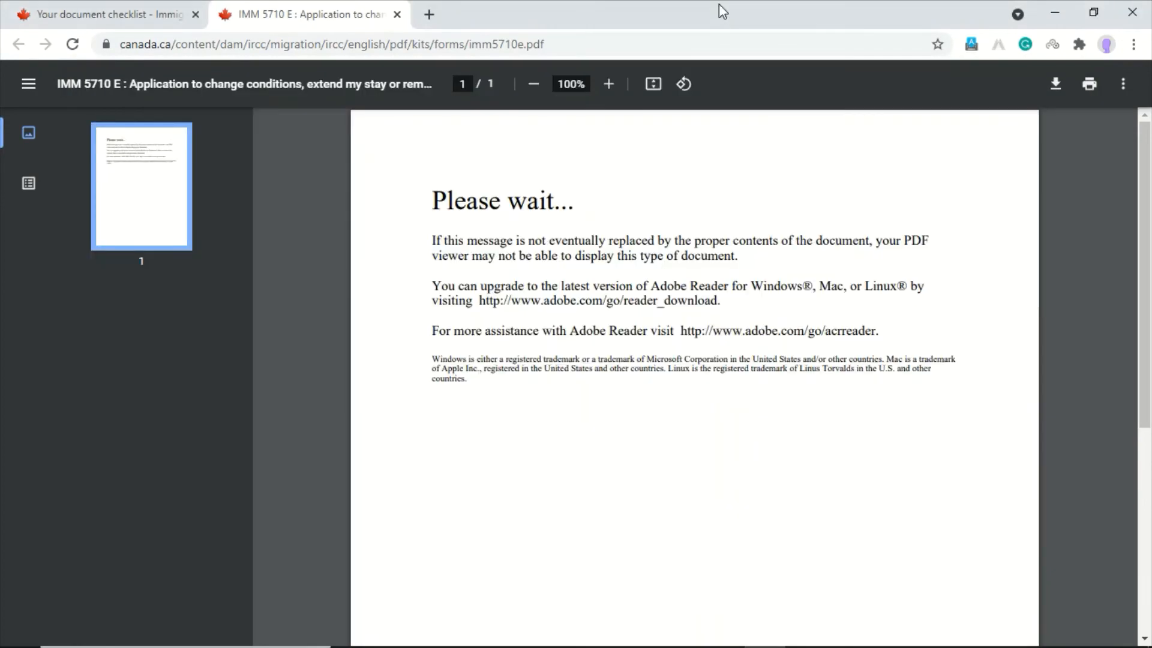
- From the document checklist, select imm5710e.pdf in the Youtube folder for the IMM5710 upload
click(81, 13)
click(977, 306)
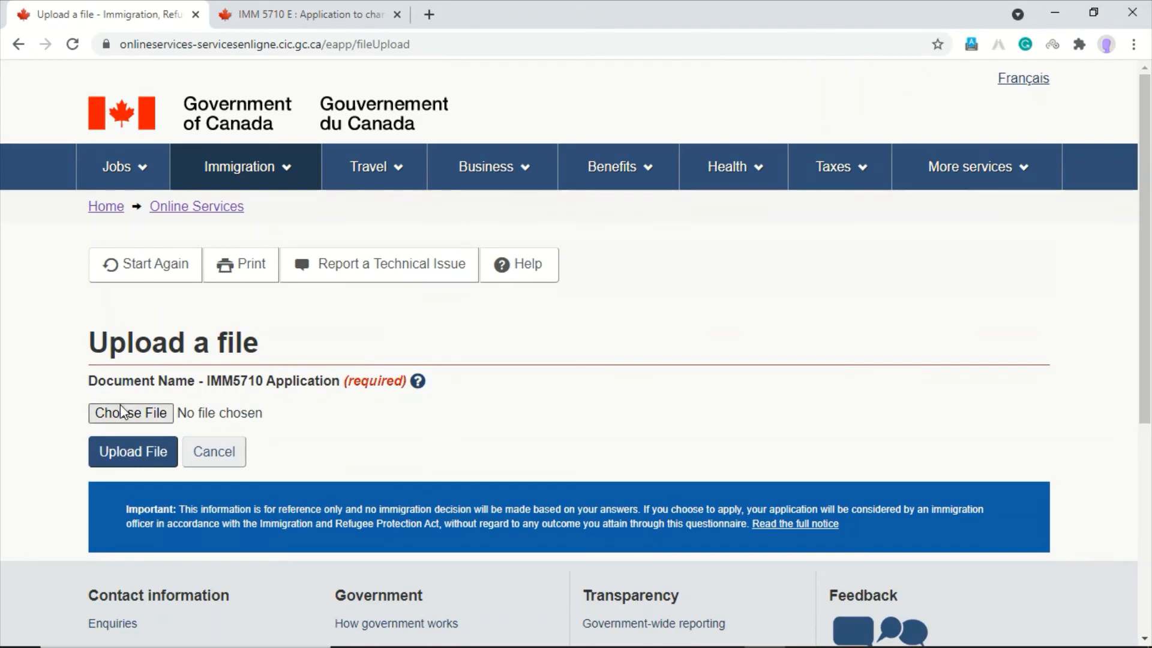
click(123, 413)
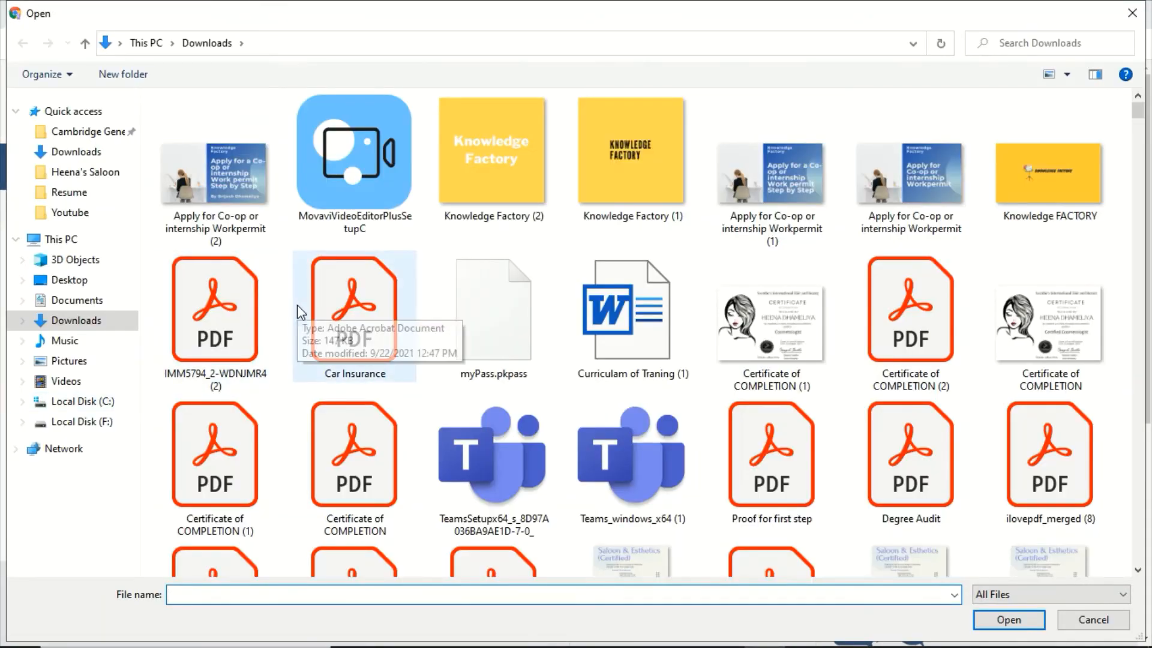
click(70, 212)
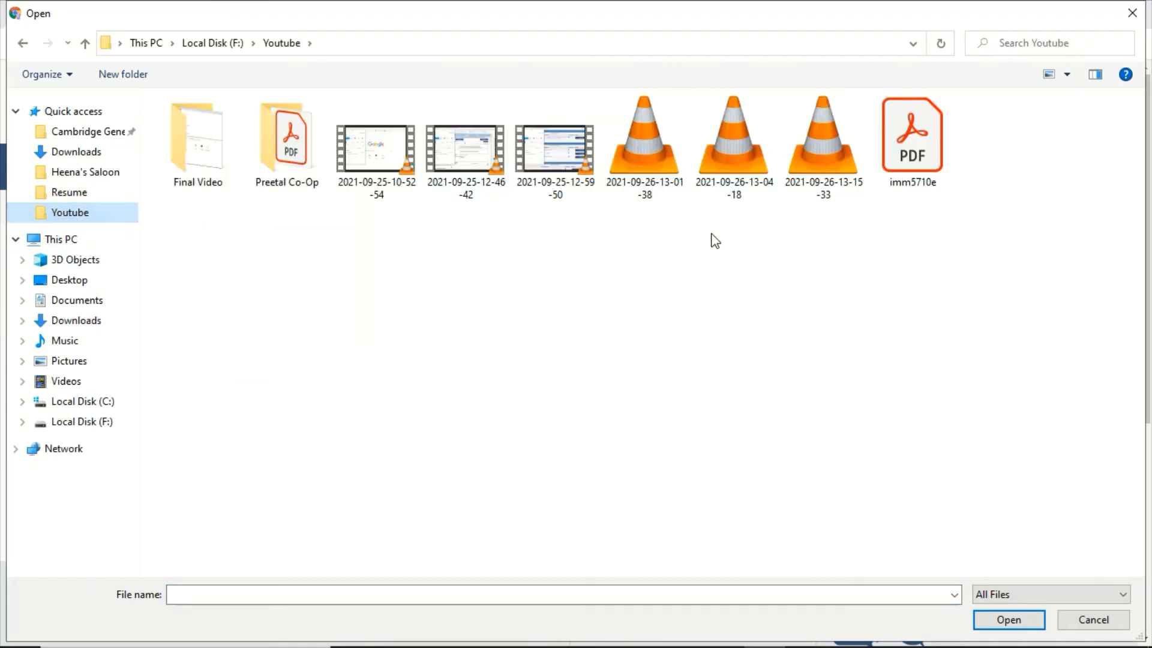
double_click(906, 150)
click(437, 393)
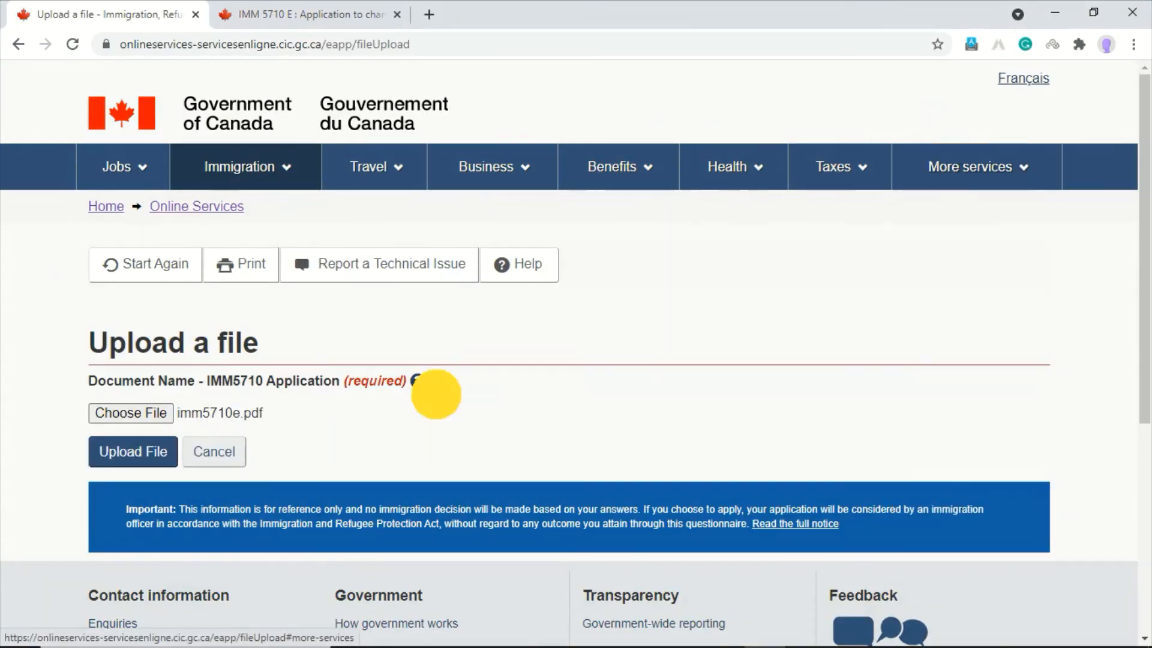
- Upload the form, read the date-of-birth mismatch error, and cancel back to the checklist
click(105, 455)
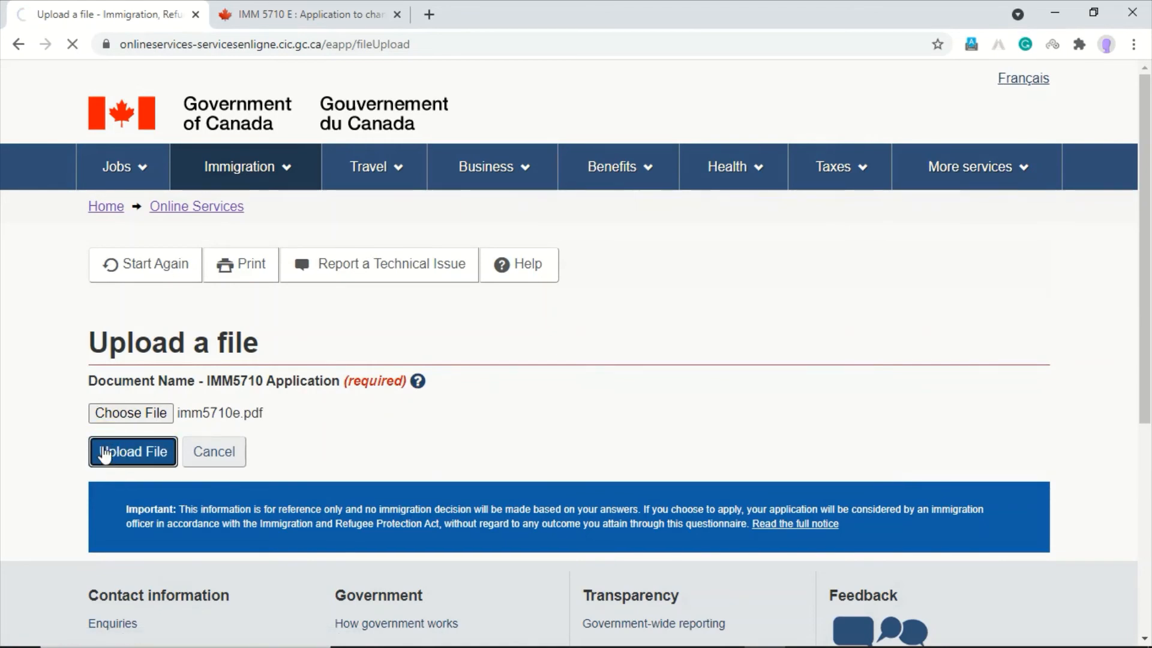
click(104, 455)
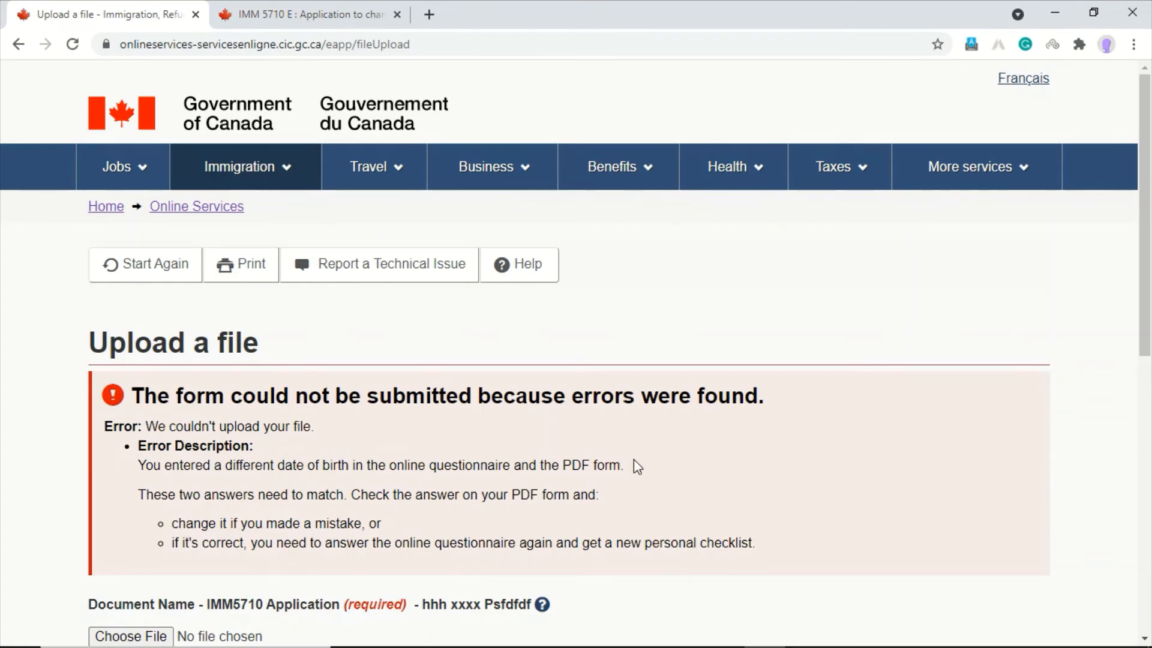
scroll(633, 459, down, 4)
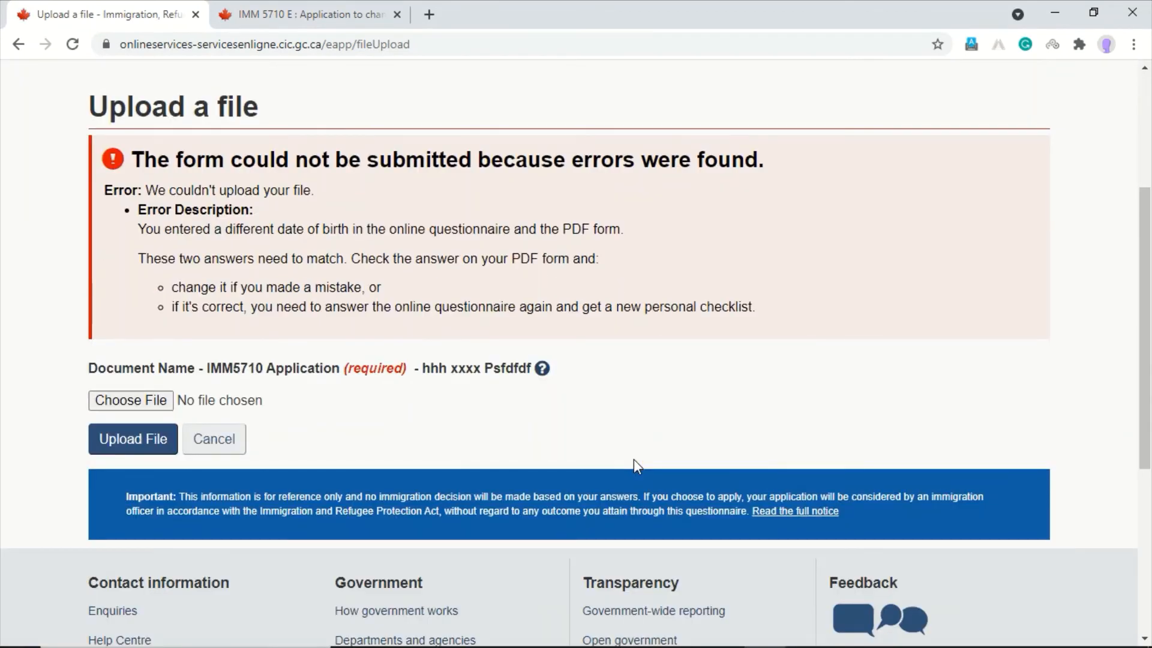
click(227, 434)
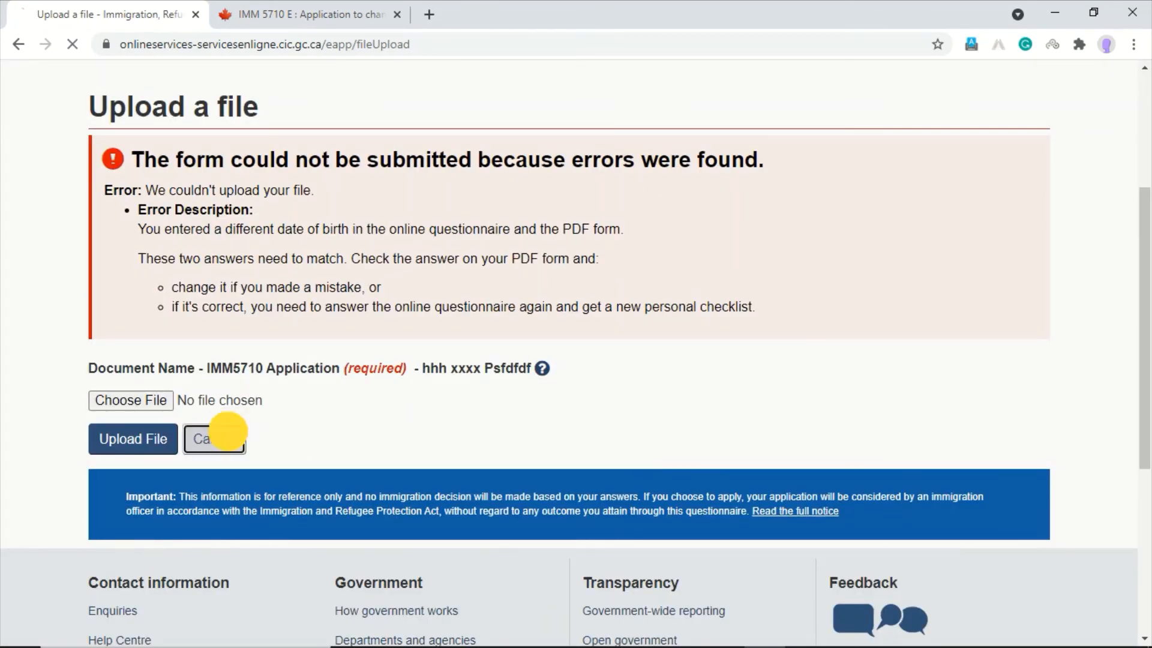
scroll(802, 420, down, 1)
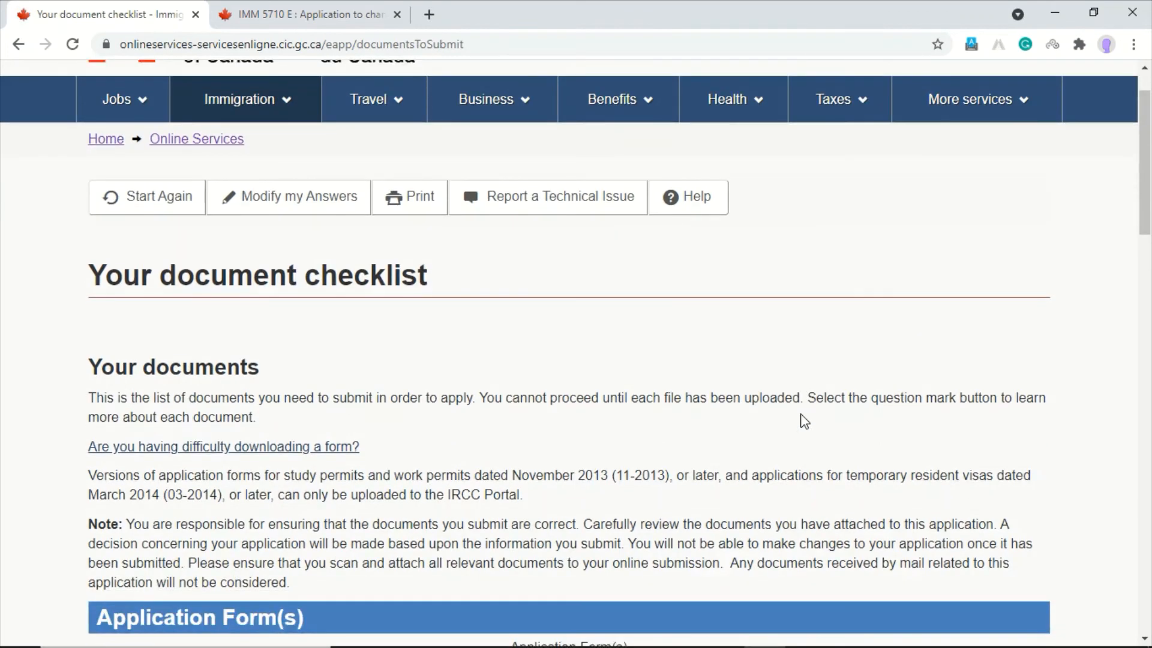
scroll(804, 422, down, 8)
scroll(804, 422, down, 2)
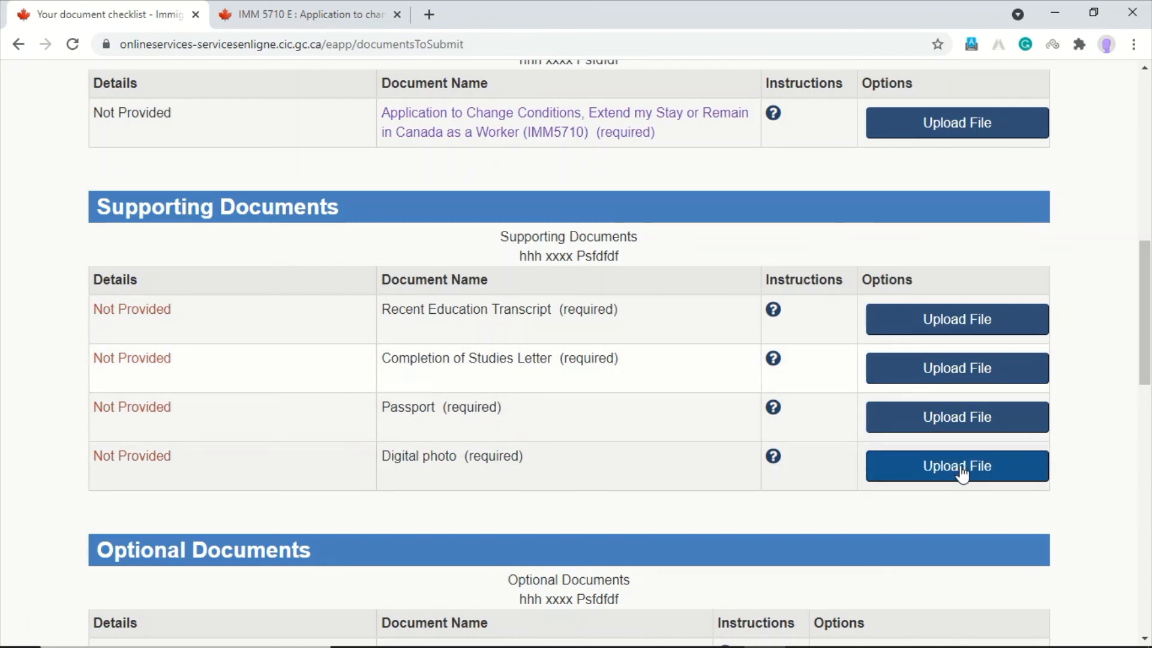
scroll(962, 473, down, 6)
scroll(962, 472, up, 2)
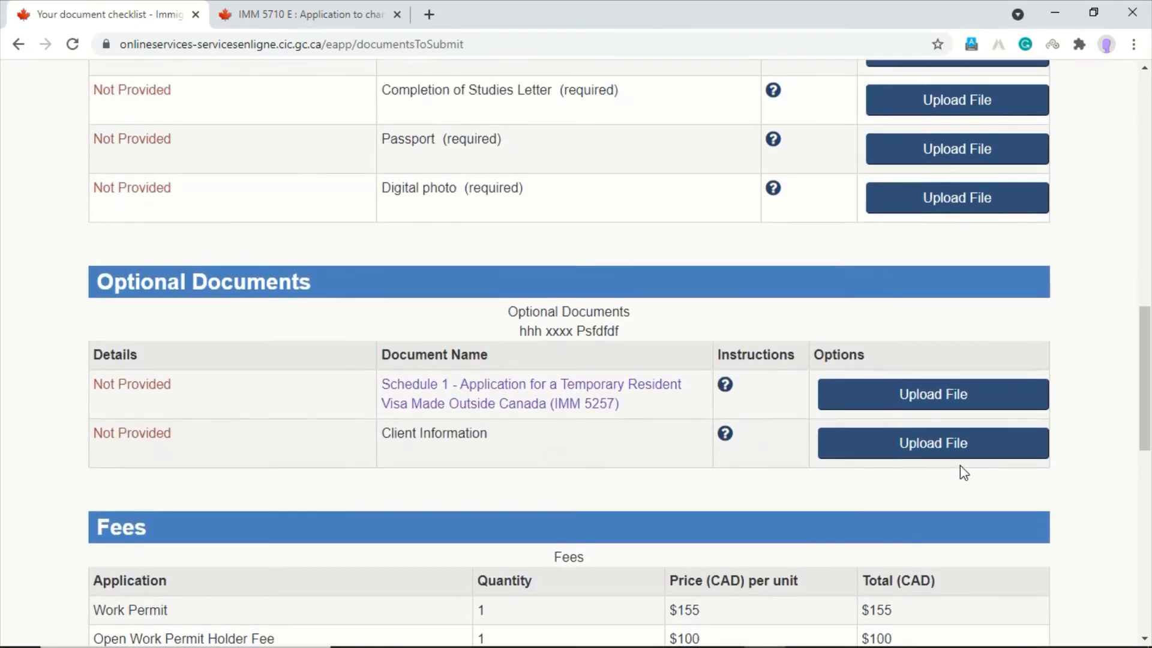
scroll(961, 471, up, 2)
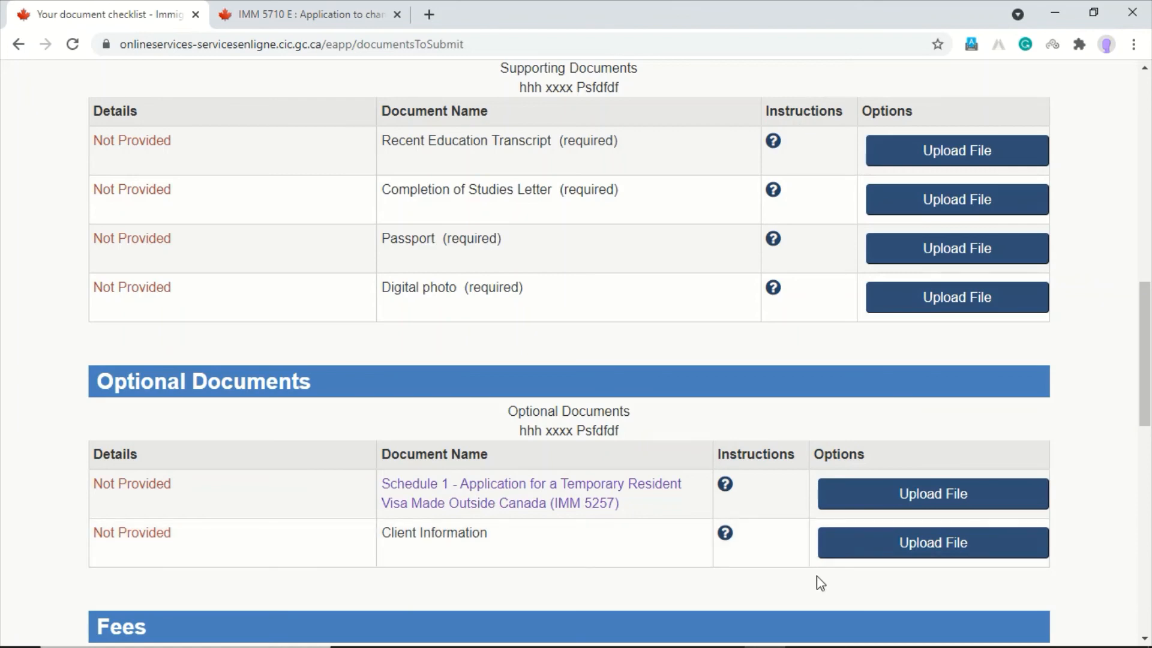
scroll(898, 547, down, 5)
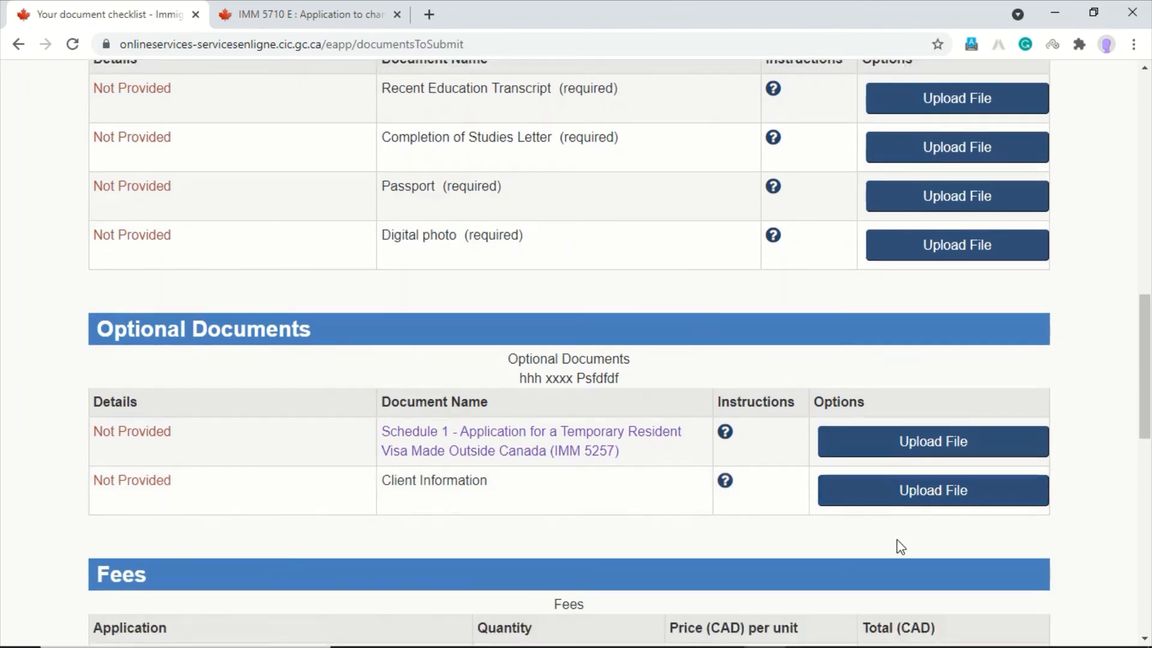
scroll(898, 547, down, 2)
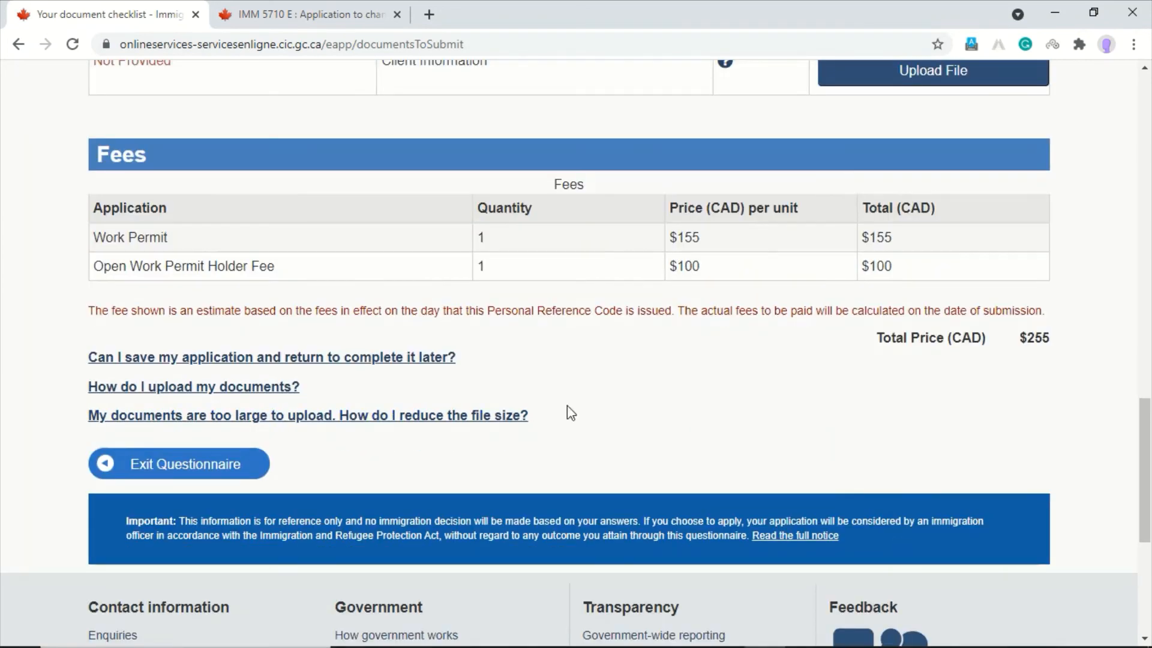
- Highlight the $255 Total Price line, then bring up the WP-EXT for PGWP letter in Acrobat Reader
triple_click(1043, 336)
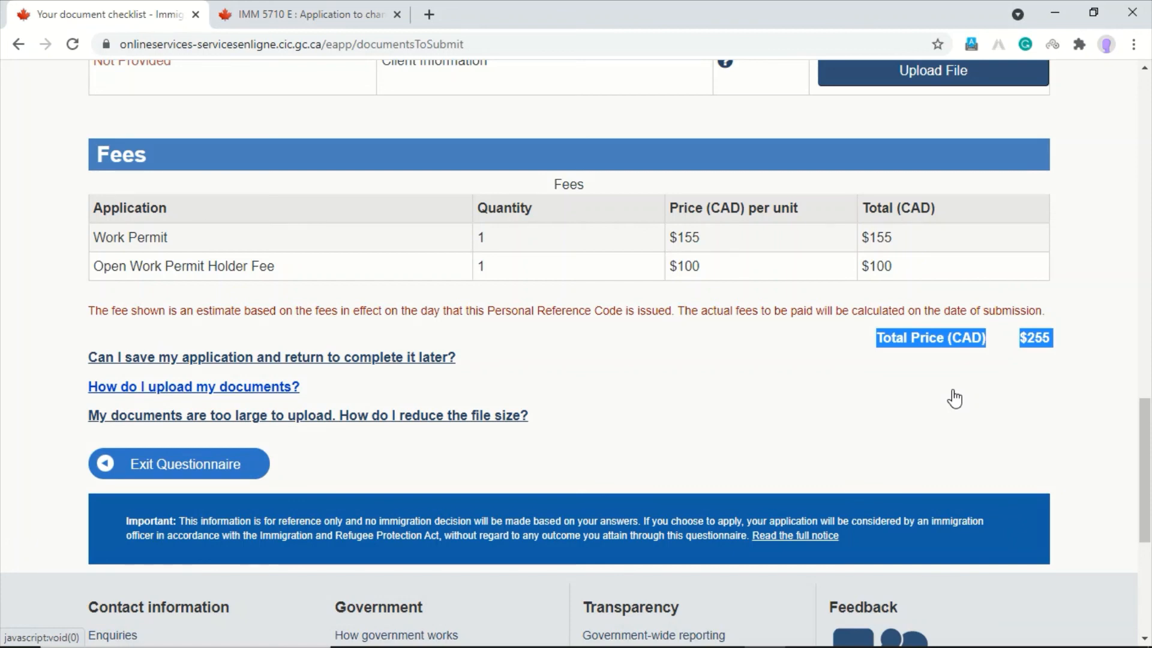
scroll(954, 398, up, 20)
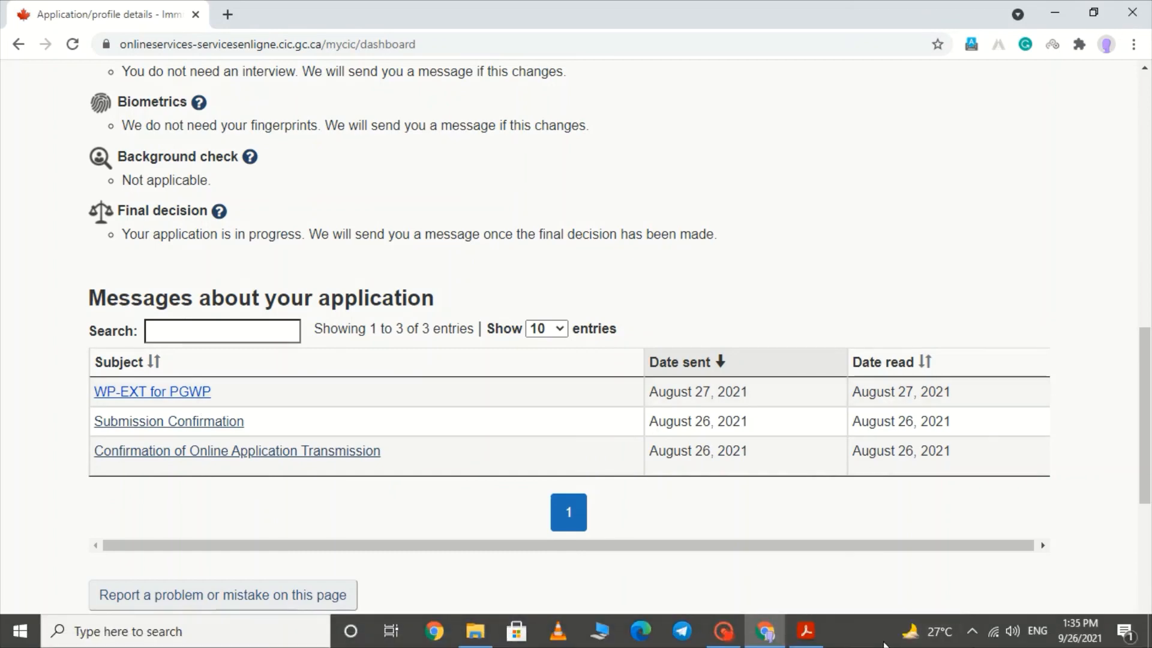
click(814, 631)
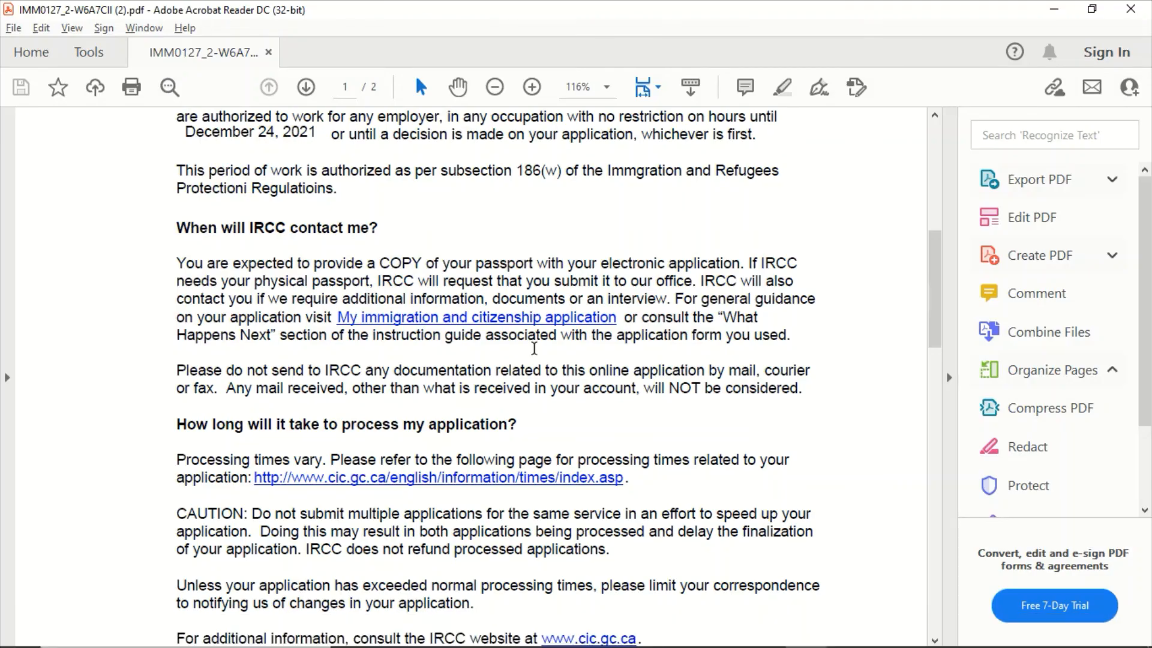